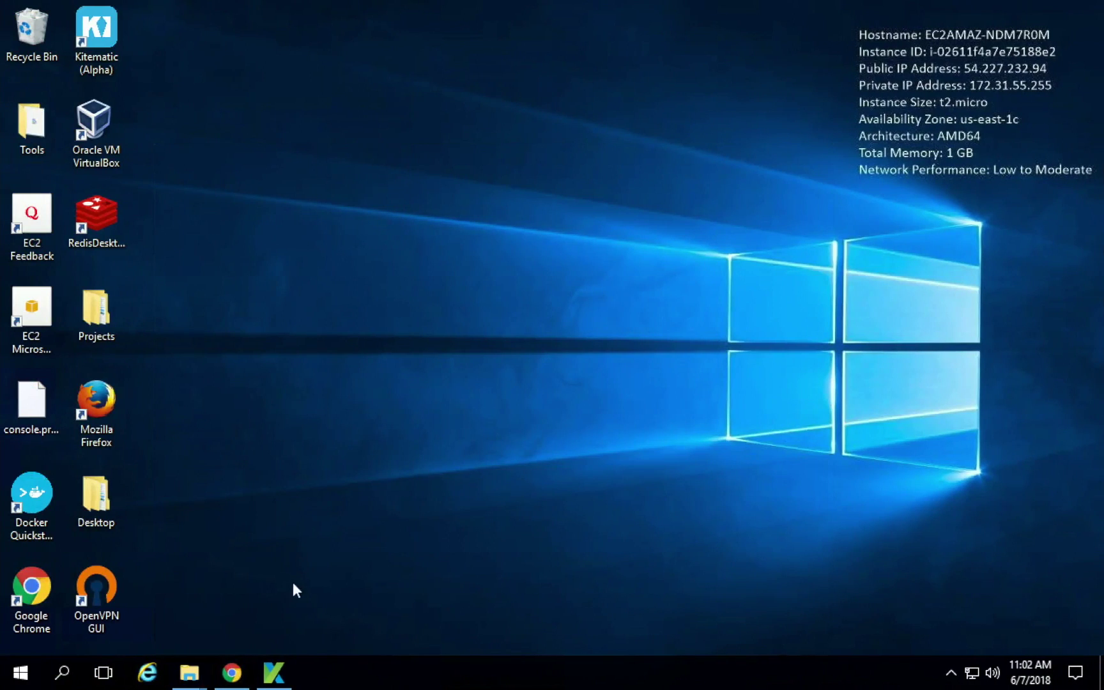
Step: Open Katalon Studio and look for the Check for Updates command among the help options
left_click(273, 672)
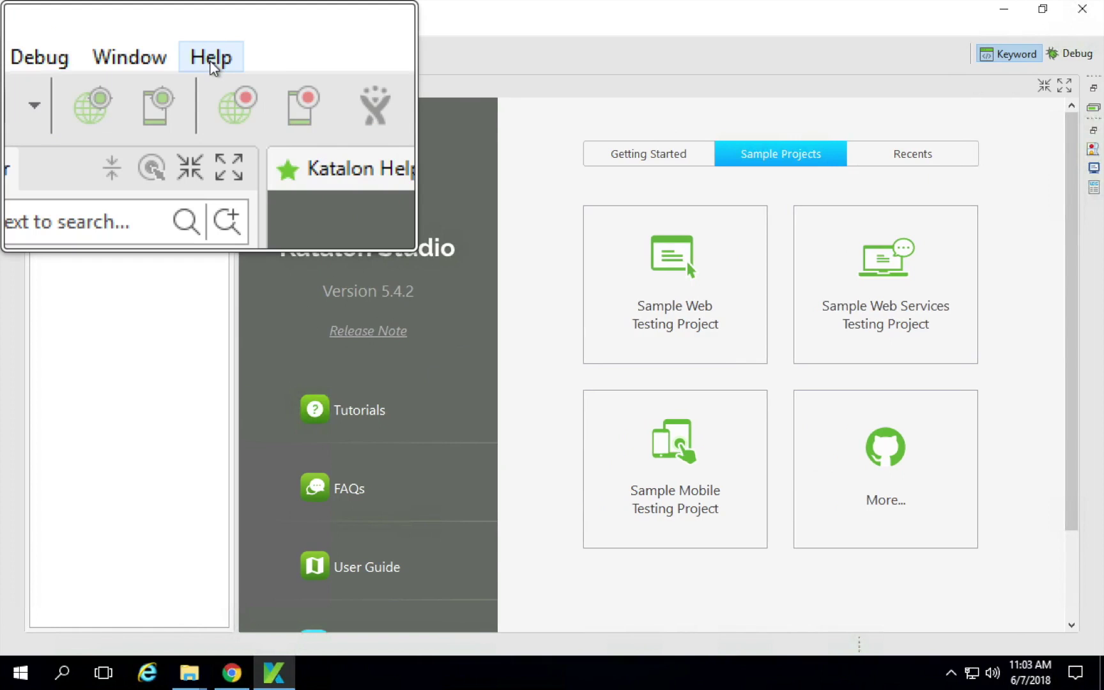
left_click(211, 61)
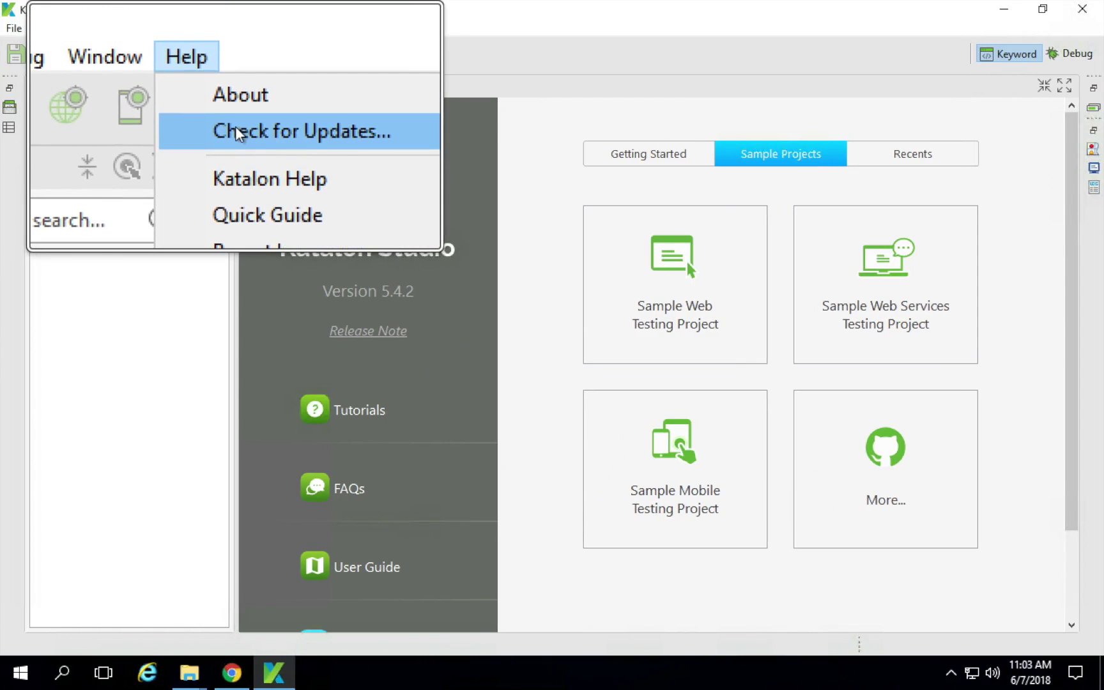
left_click(211, 28)
left_click(230, 91)
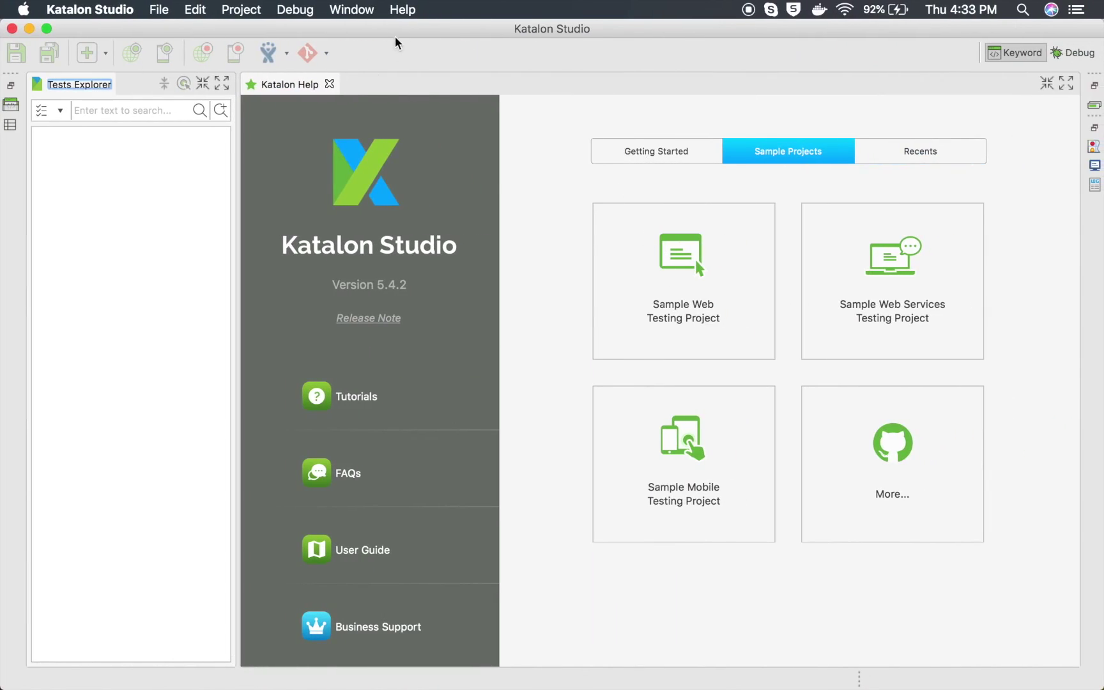
left_click(403, 10)
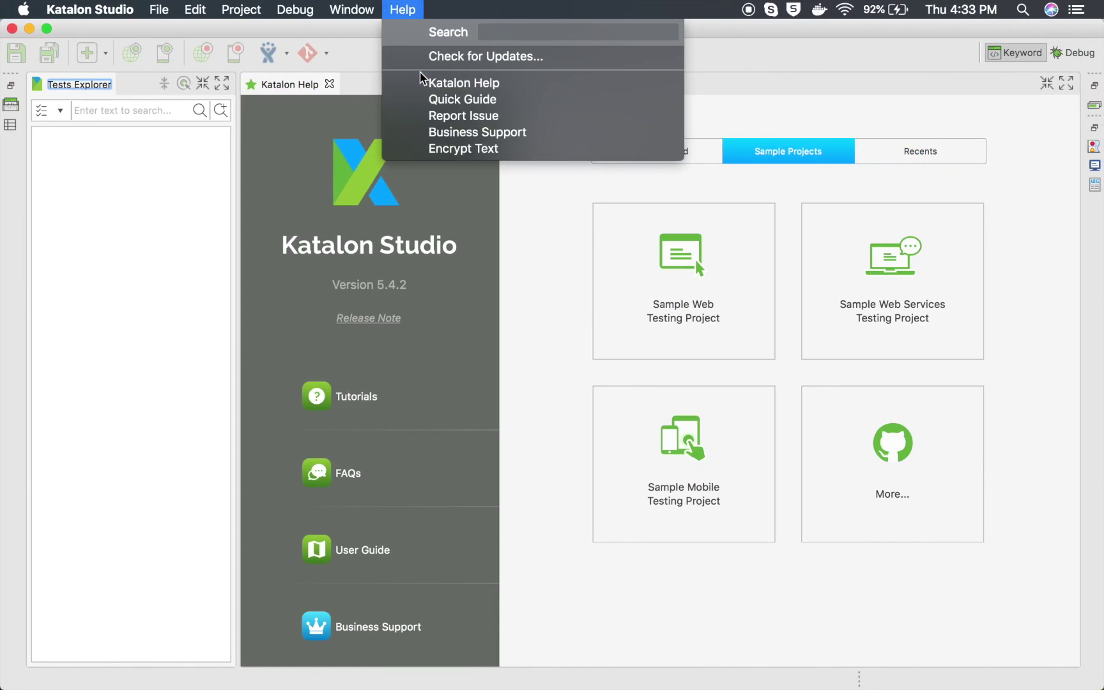
left_click(566, 274)
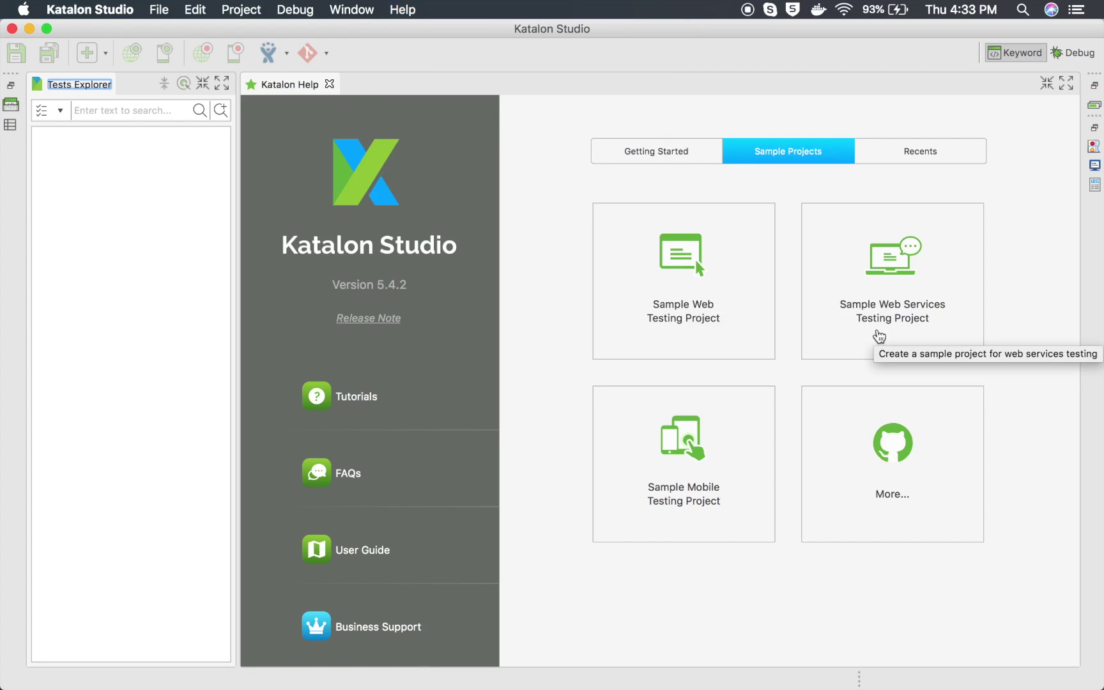
Step: Create a sample web services testing project named "Sample API Test Project" with the description "This is a sample project to test api"
left_click(882, 319)
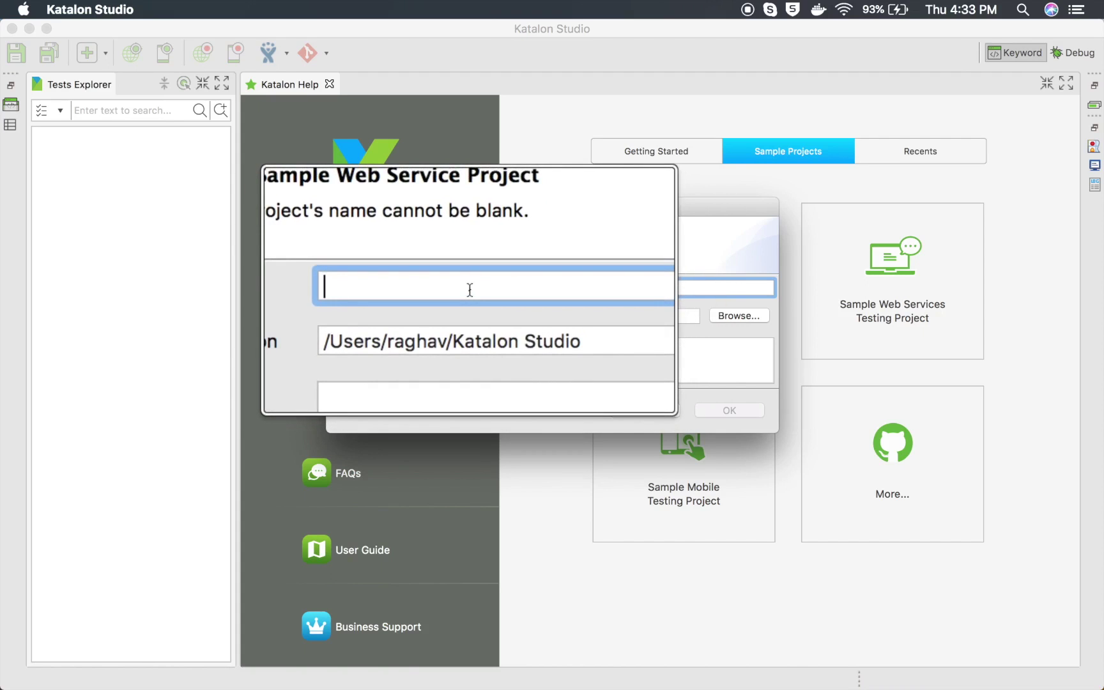
type("Sample API ")
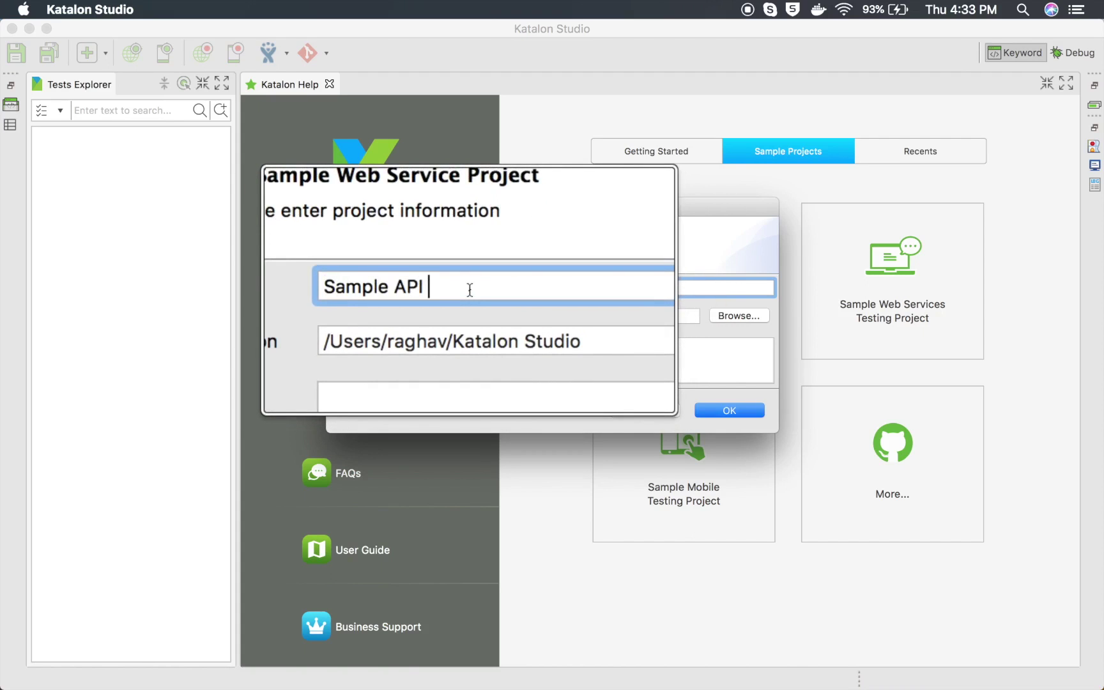
type("Ts")
type("st Project")
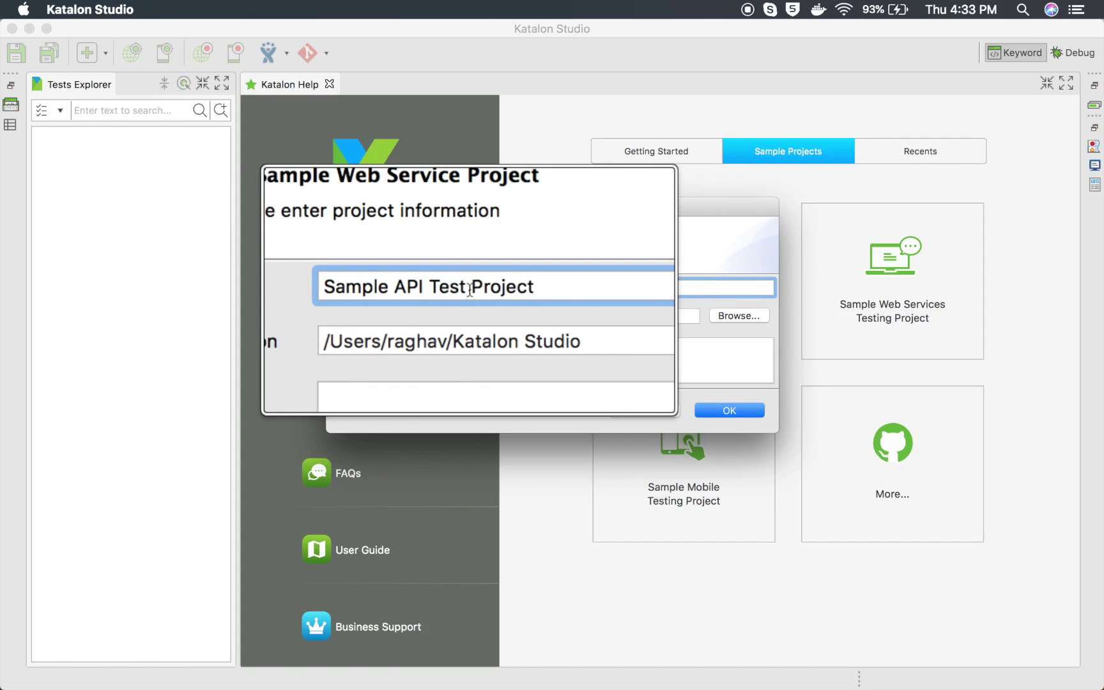
left_click(547, 315)
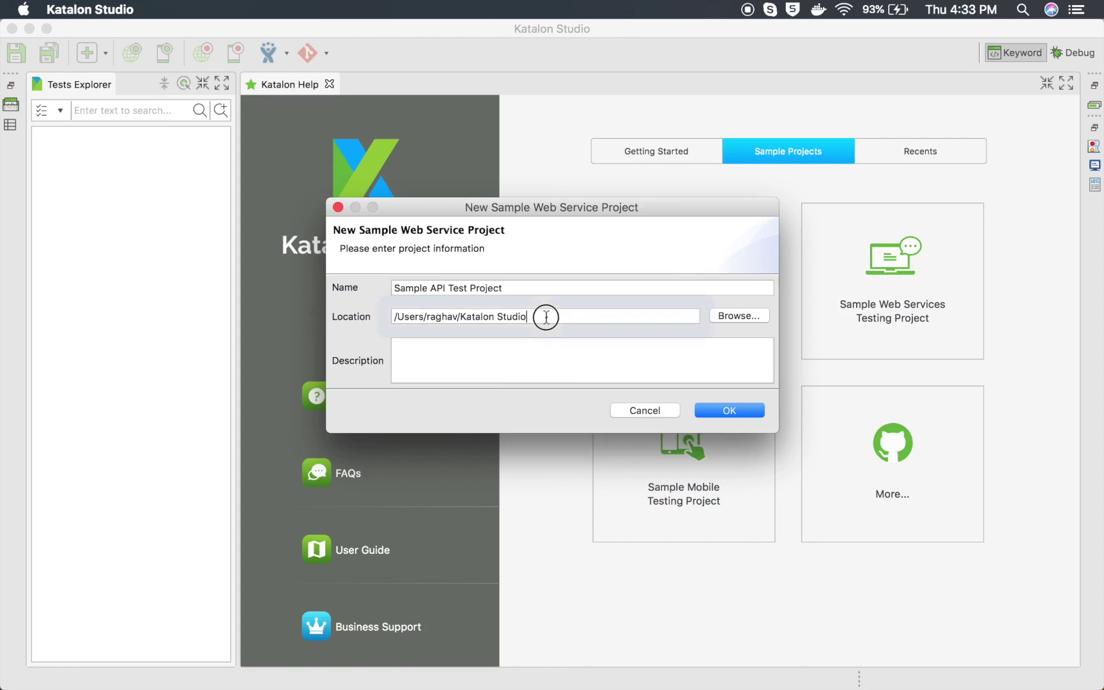
left_click(465, 356)
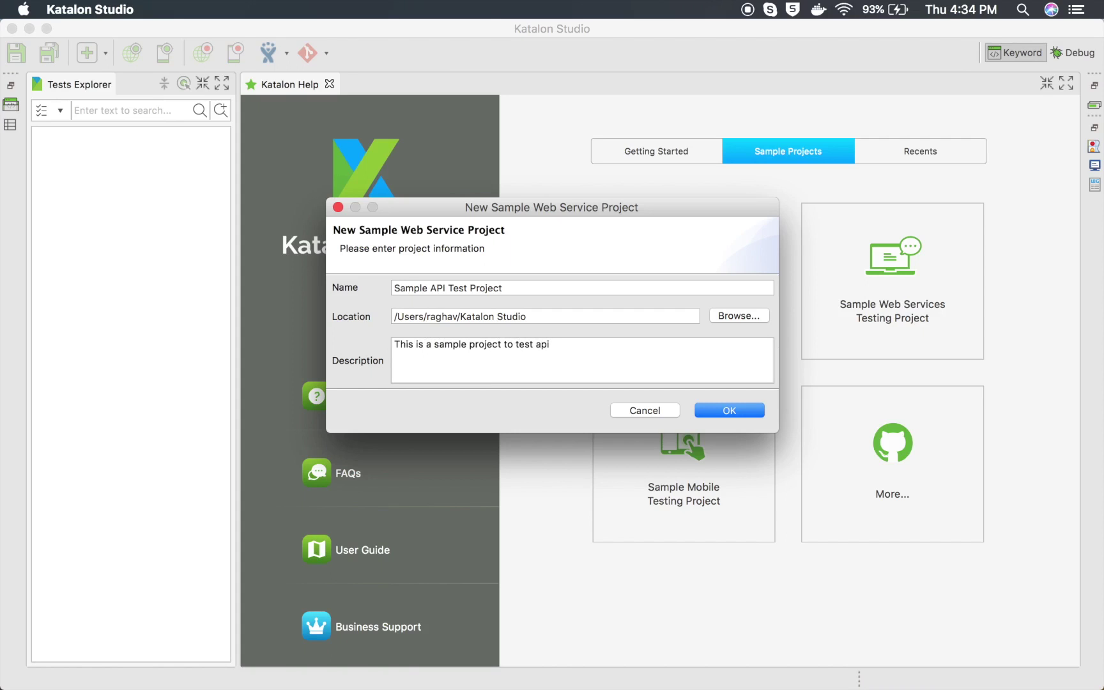
left_click(720, 412)
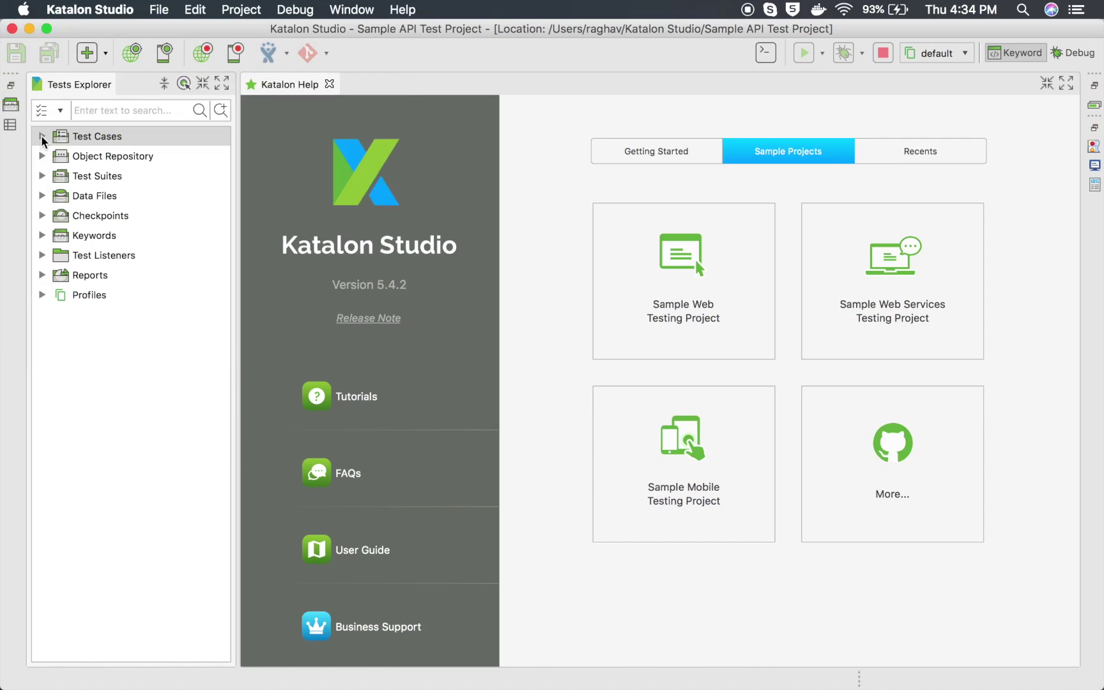
Step: Expand the project's Test Cases and Object Repository folders, and close the Katalon Help page
left_click(42, 137)
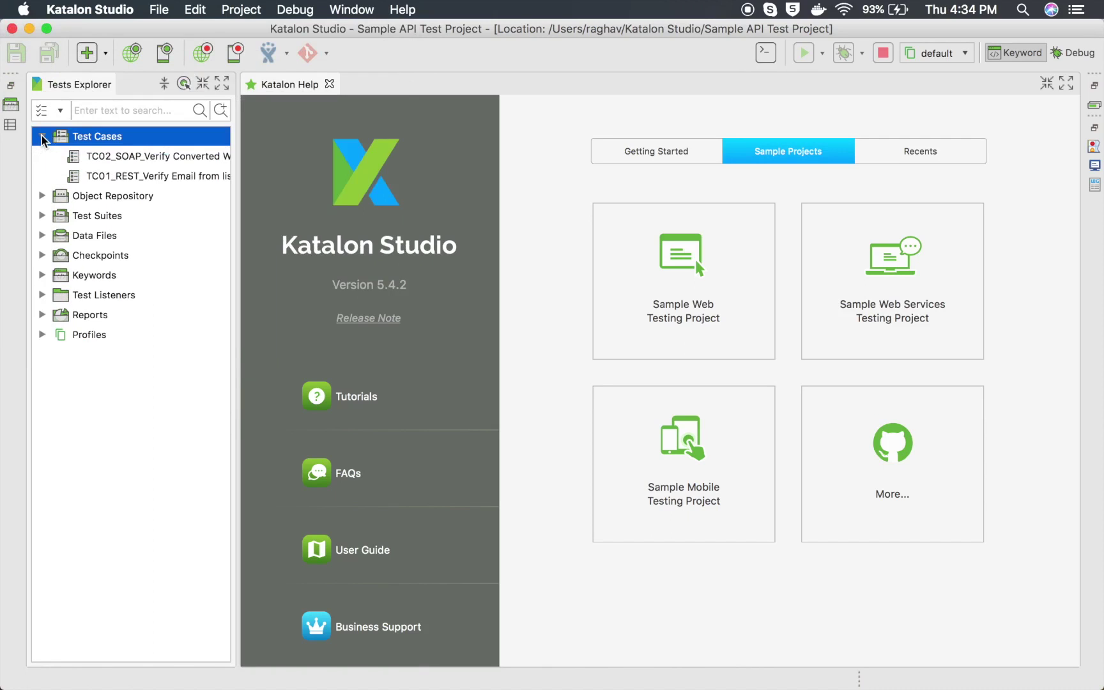
left_click(96, 163)
left_click(98, 177)
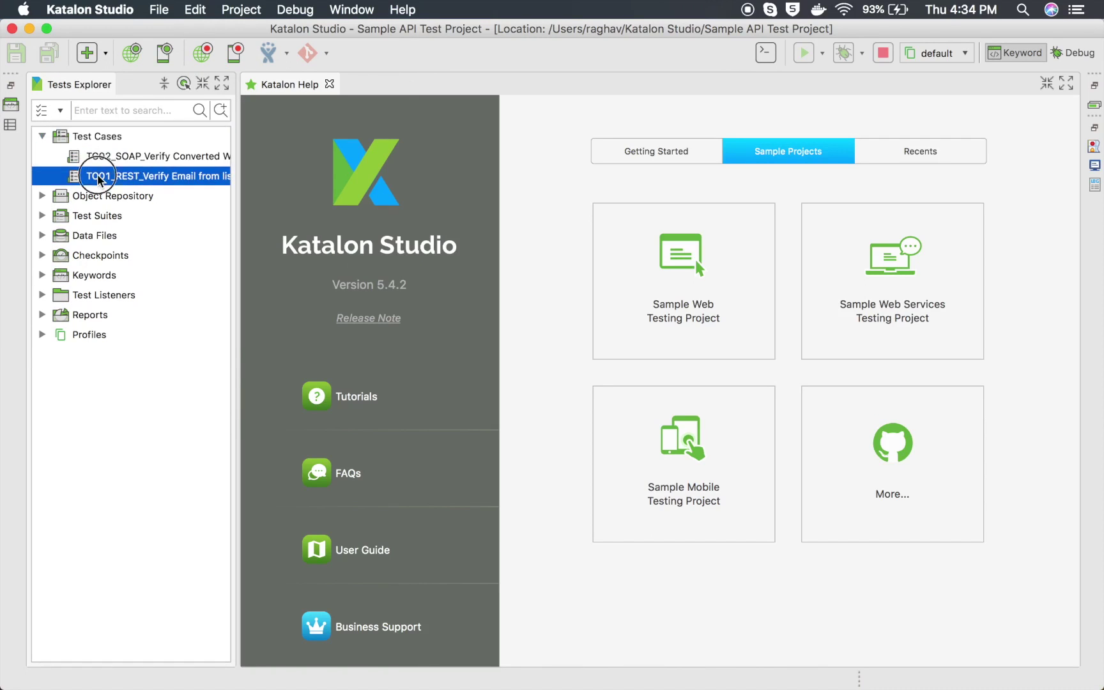
left_click(43, 196)
left_click(95, 198)
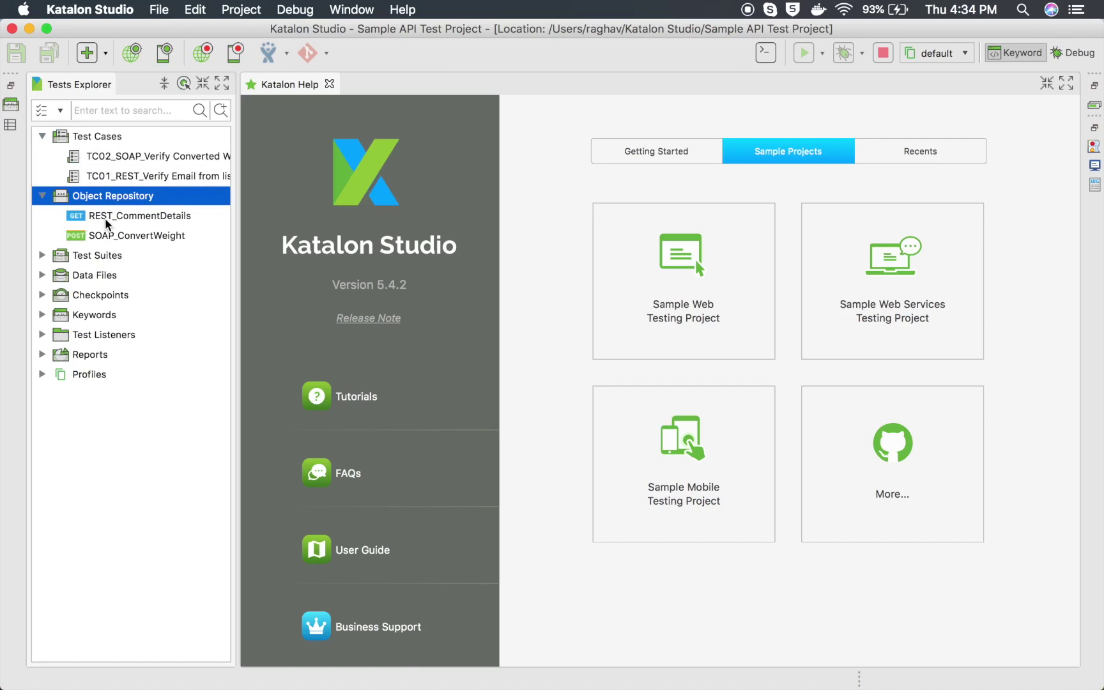
left_click(330, 85)
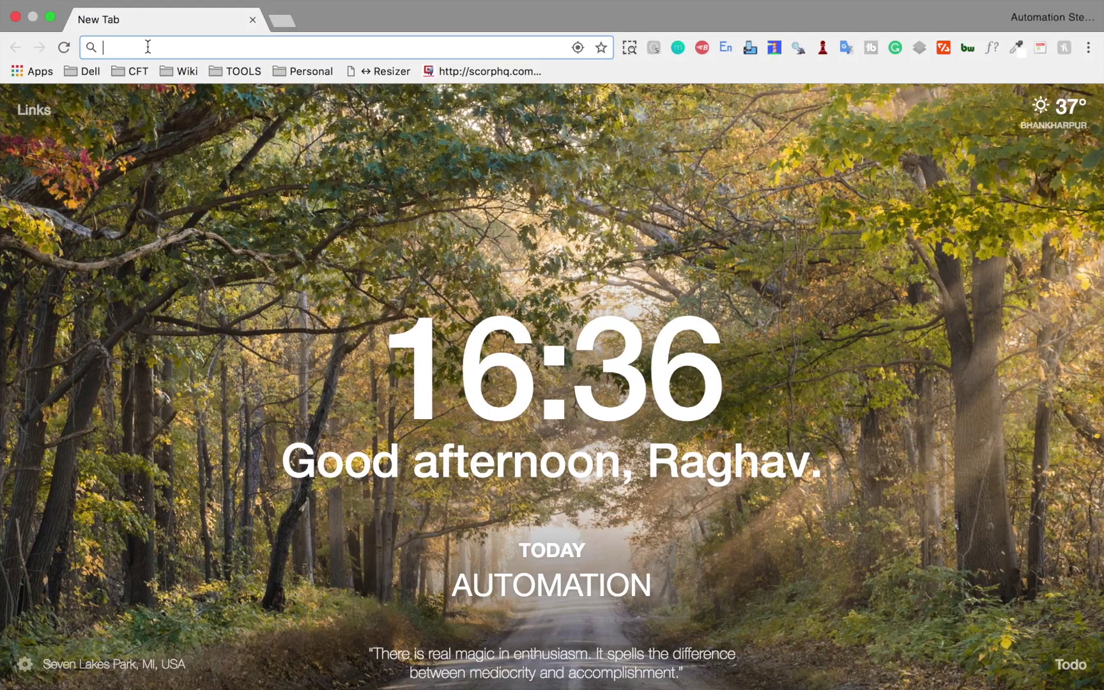
Step: In Chrome, search the web for "sample rest api" and open the Reqres site
type("sample ")
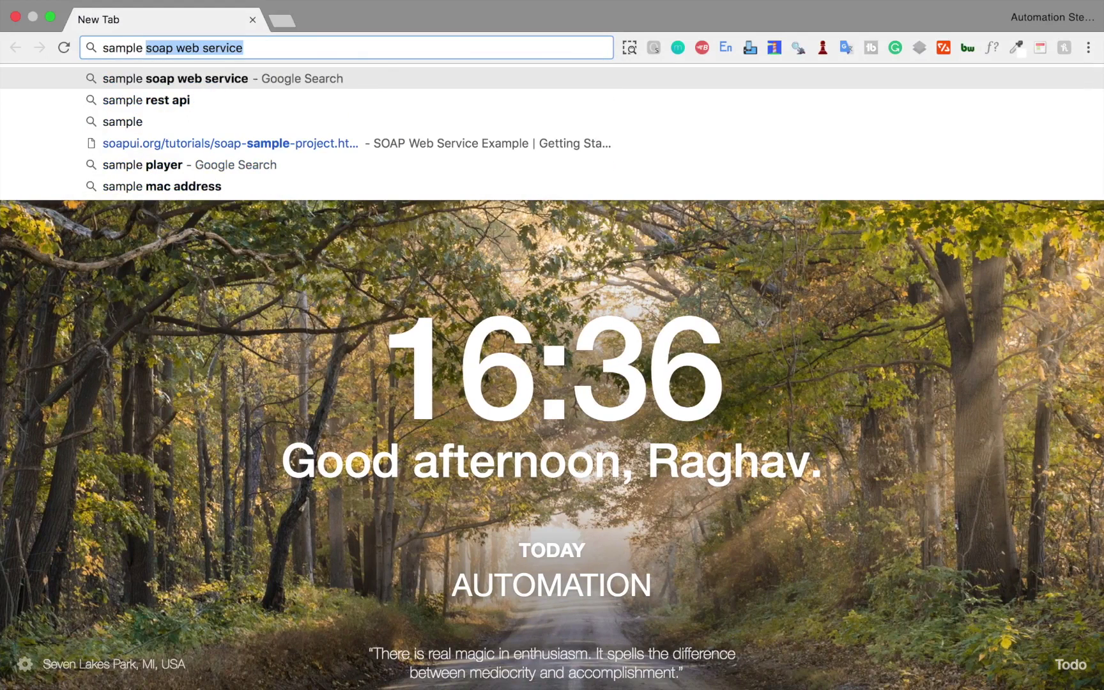
type("rest api")
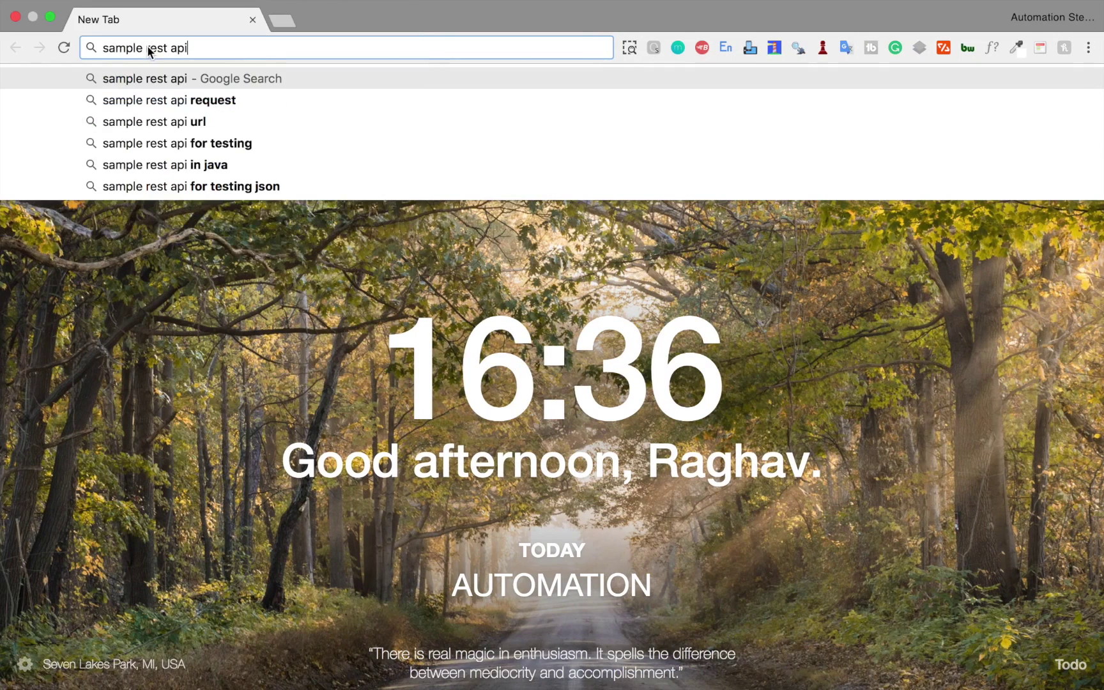
key("Return")
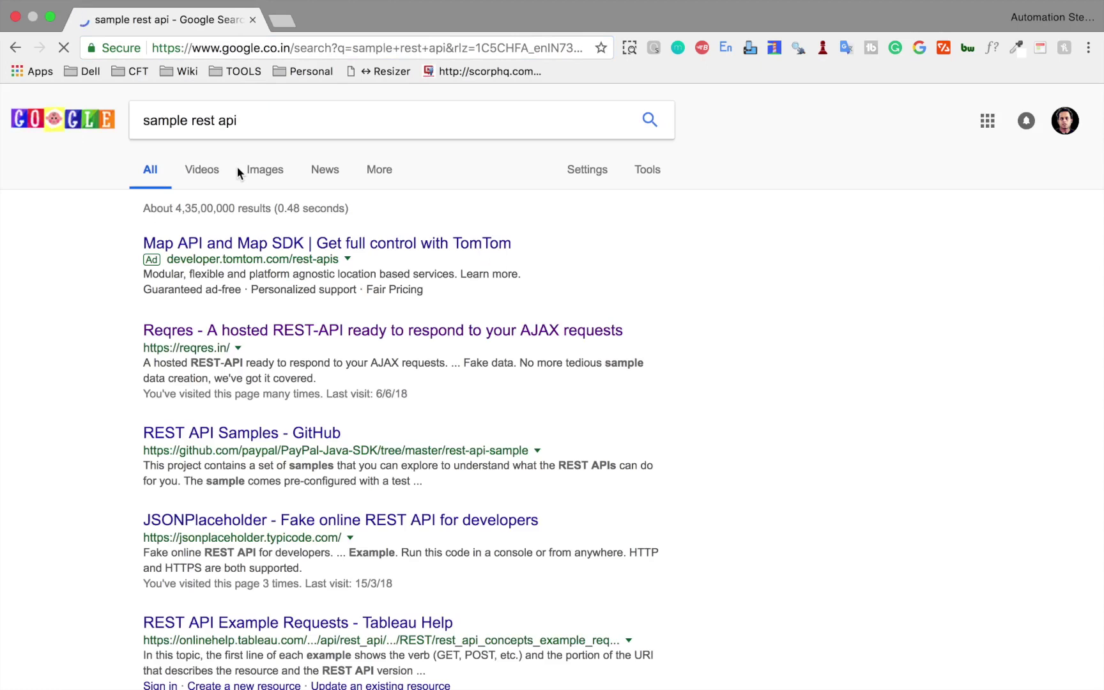
scroll(261, 391, "down", 3)
scroll(261, 392, "up", 3)
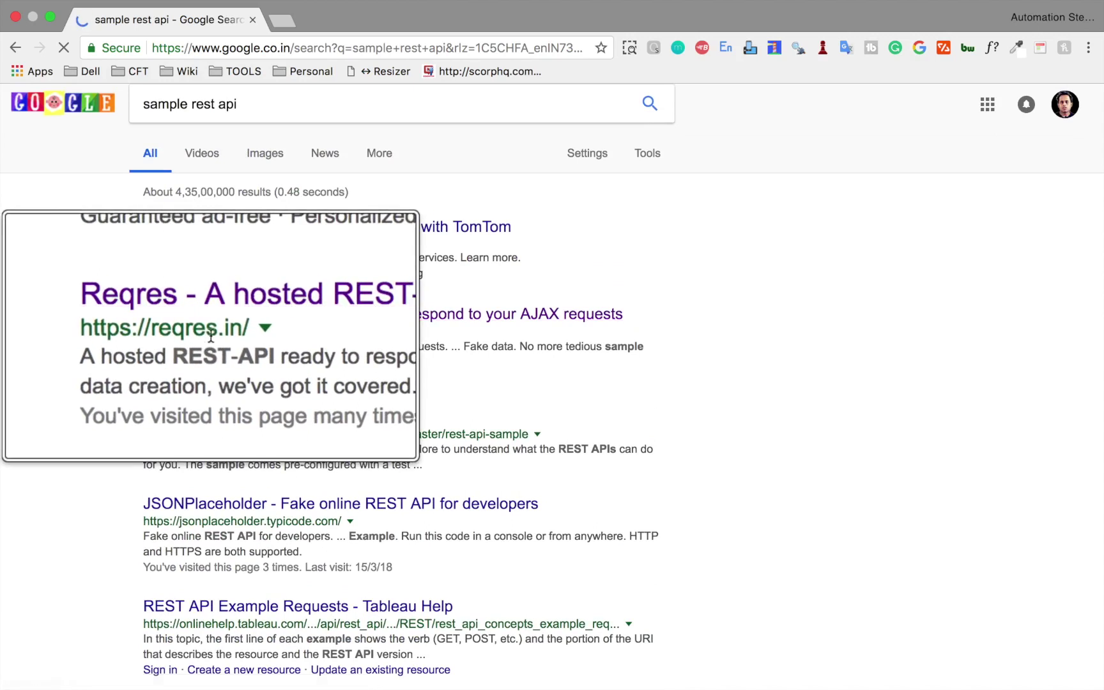
left_click(211, 325)
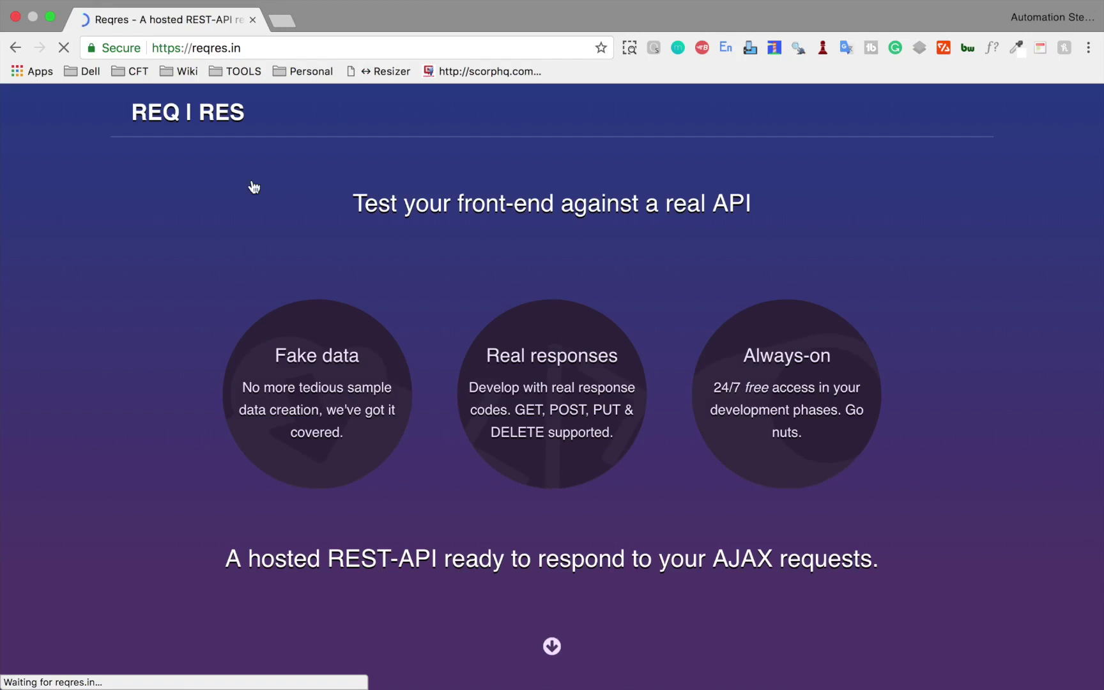
Step: Examine the sample API requests on Reqres, trying single user, create, delete and list users
scroll(320, 389, "down", 10)
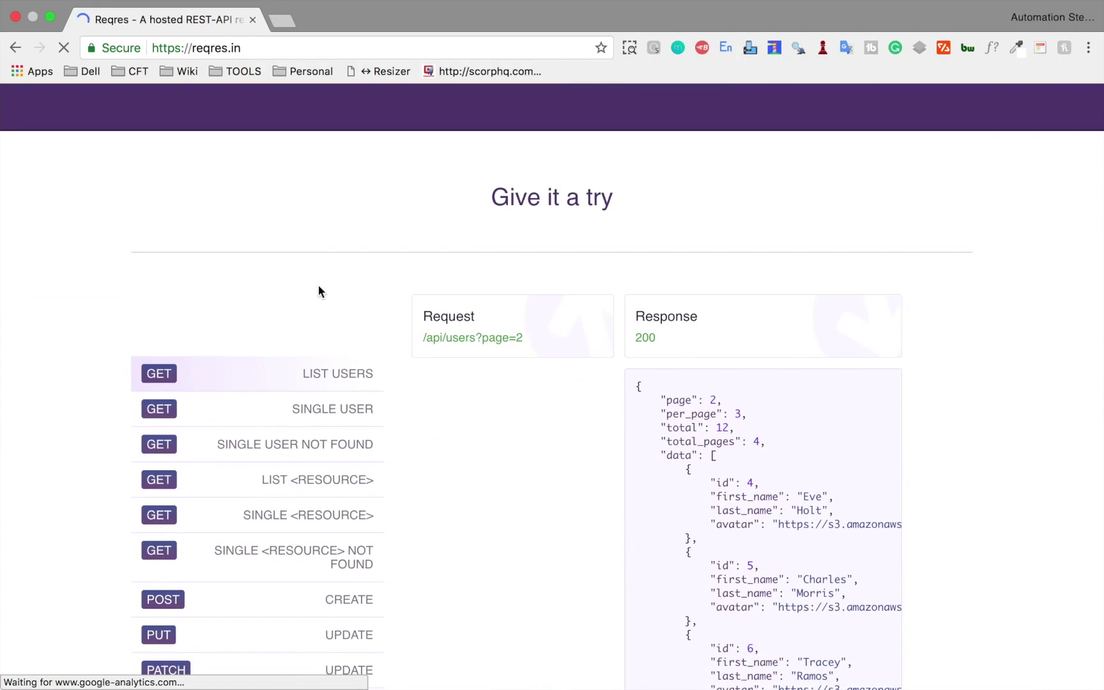
scroll(318, 291, "down", 3)
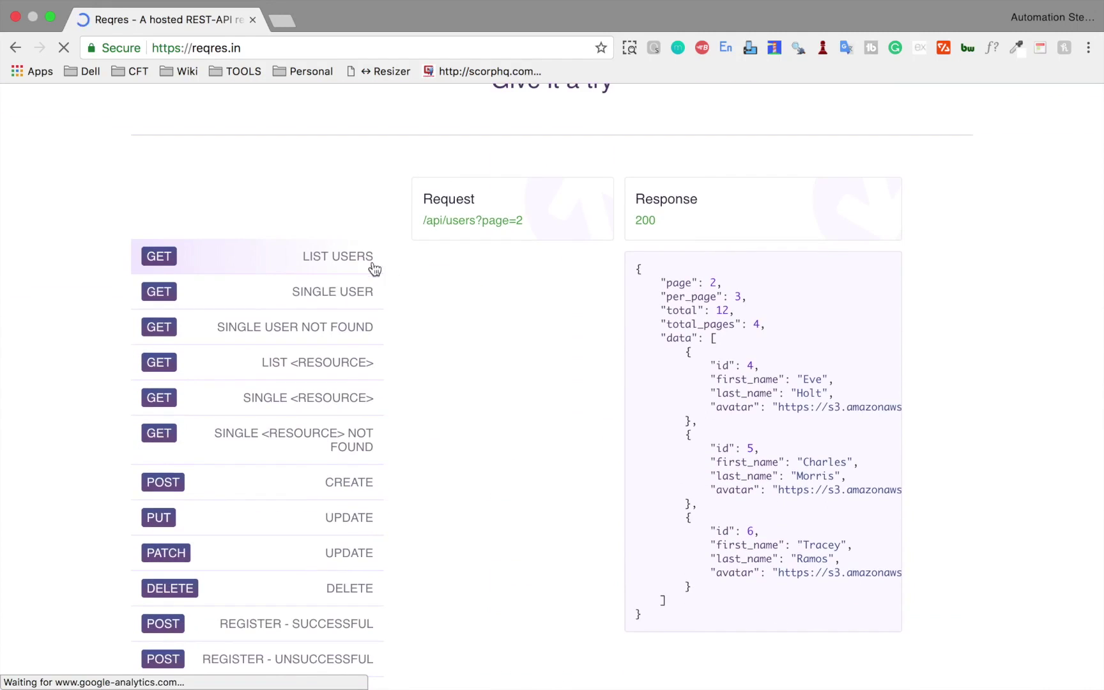
left_click(346, 302)
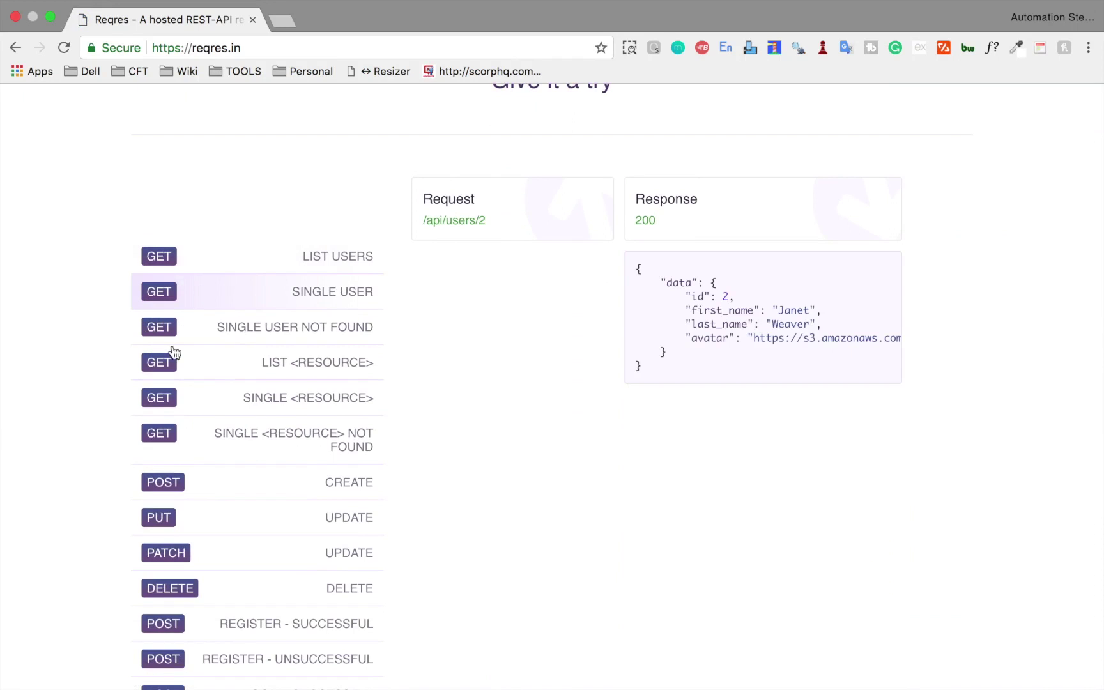
scroll(178, 363, "down", 3)
left_click(191, 387)
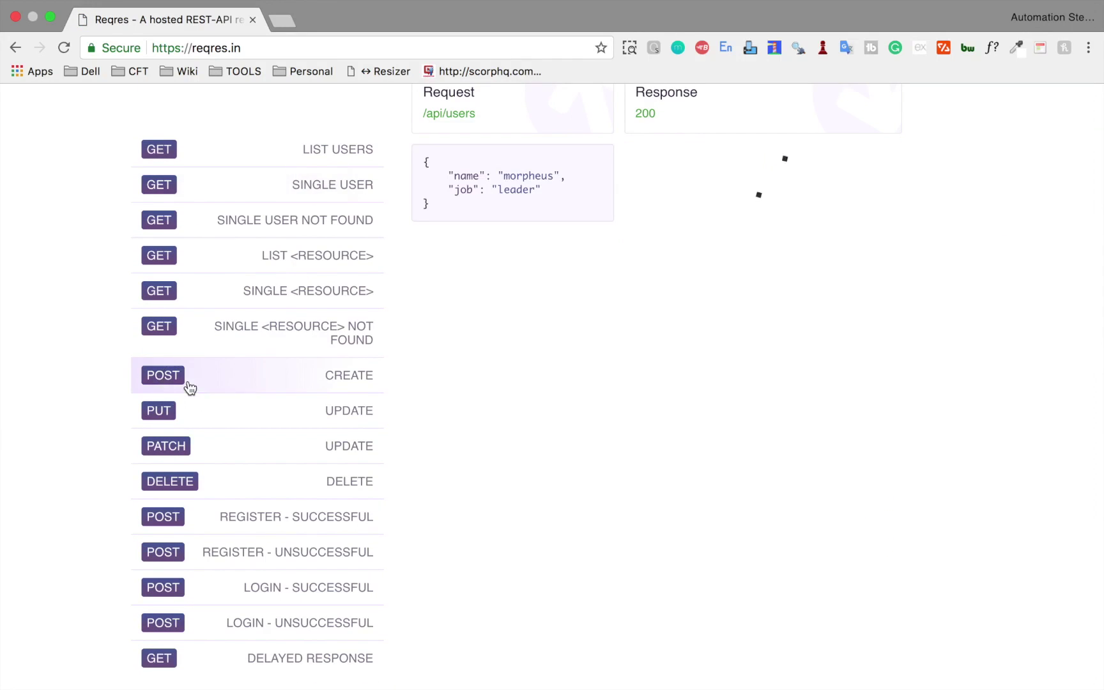
scroll(192, 384, "down", 2)
left_click(196, 369)
left_click(211, 432)
scroll(211, 432, "up", 4)
left_click(312, 231)
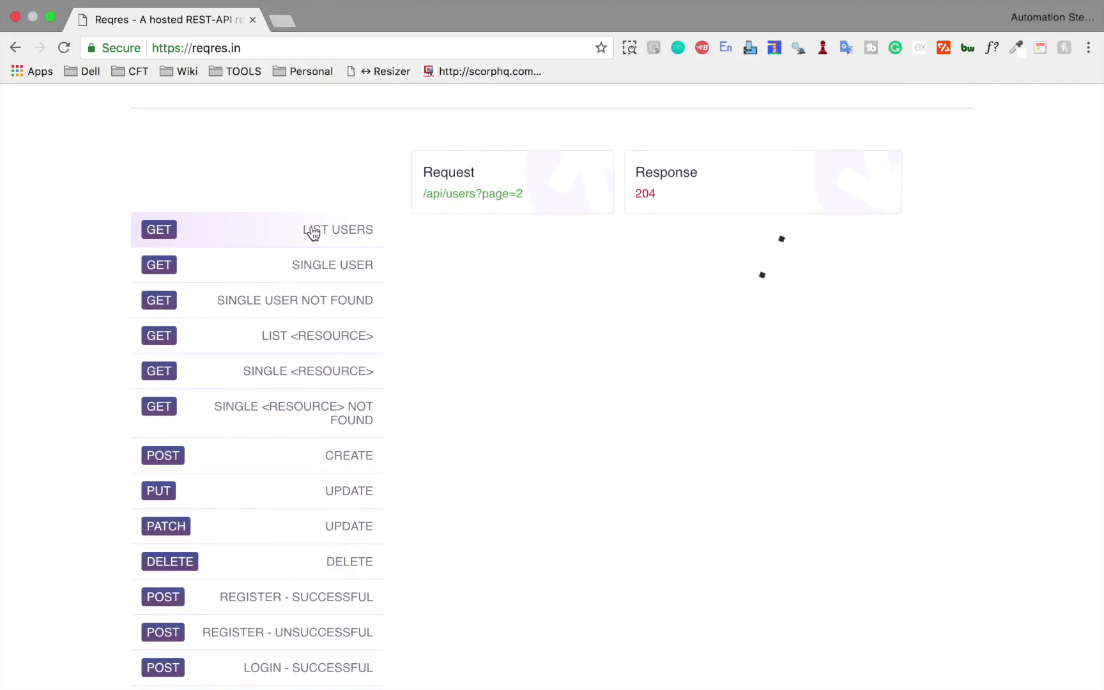
Step: Show the single user GET request, copy the Reqres base URL, and paste it as the address of a new tab
left_click(319, 259)
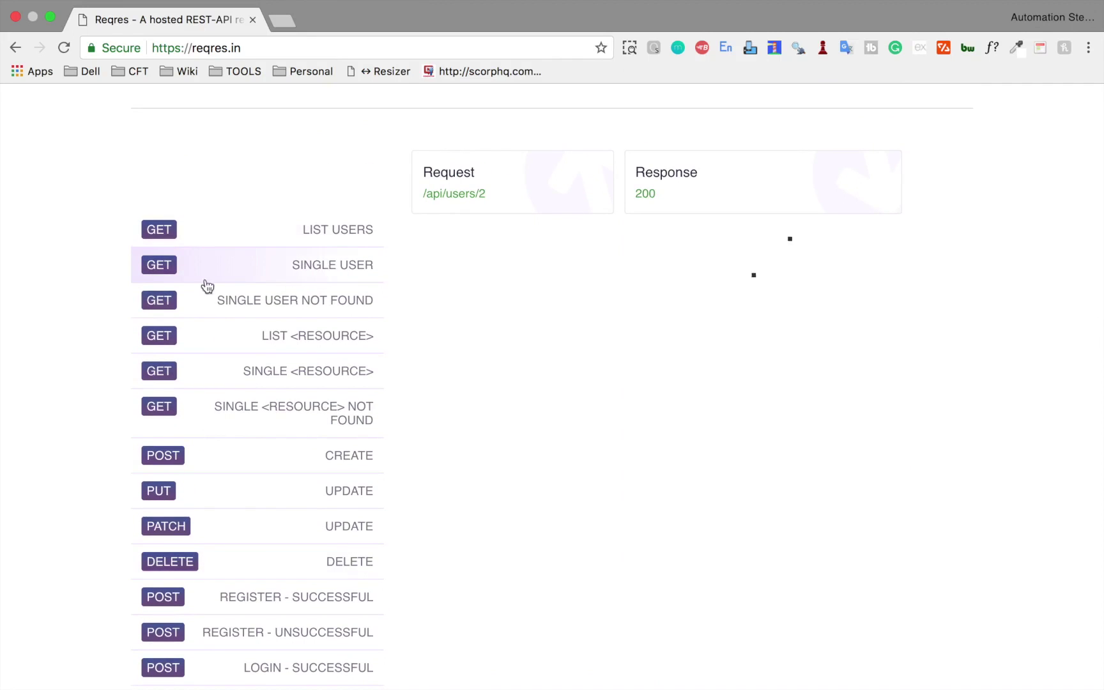
scroll(305, 281, "up", 1)
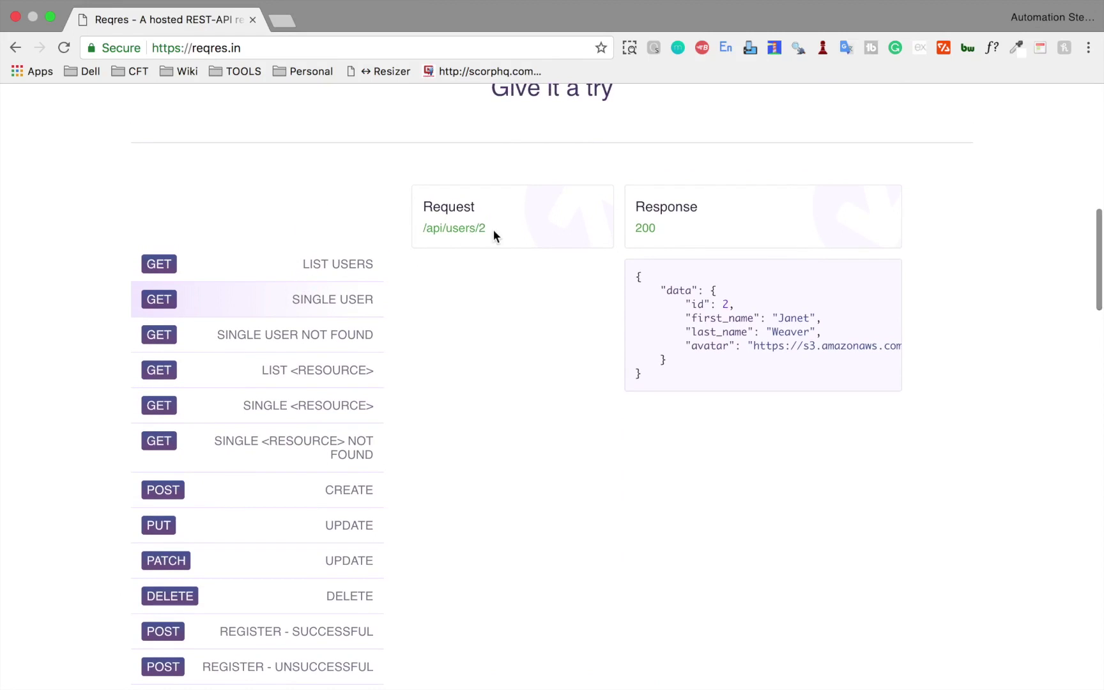
left_click_drag(490, 230, 416, 229)
left_click(251, 47)
key("cmd+c")
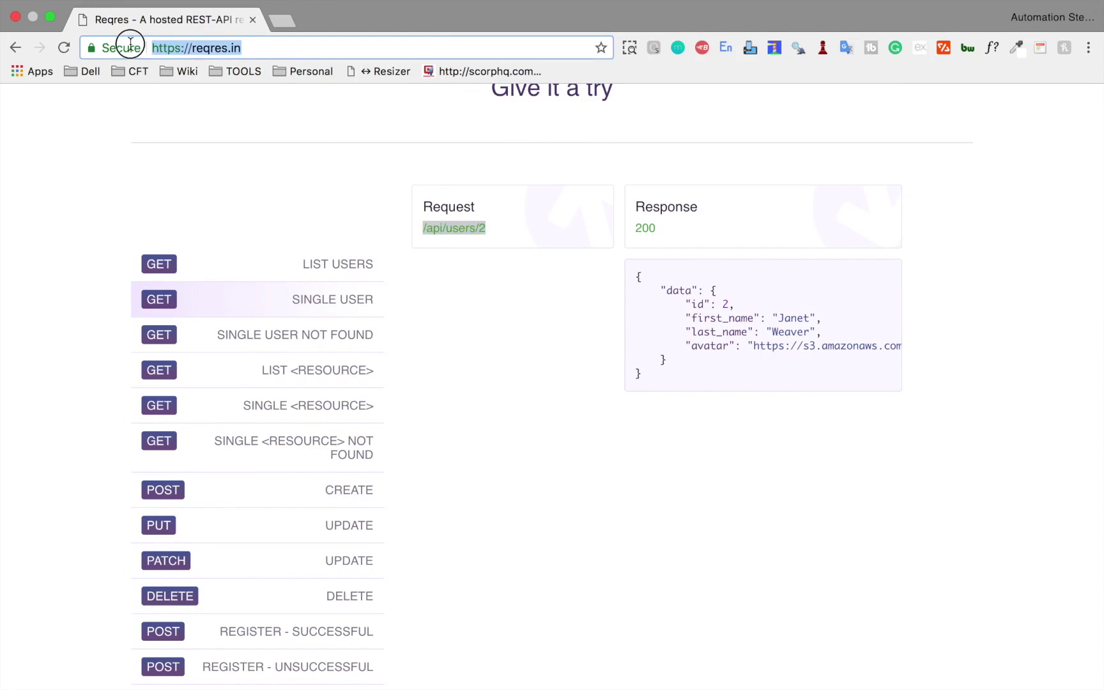
left_click(281, 20)
key("cmd+v")
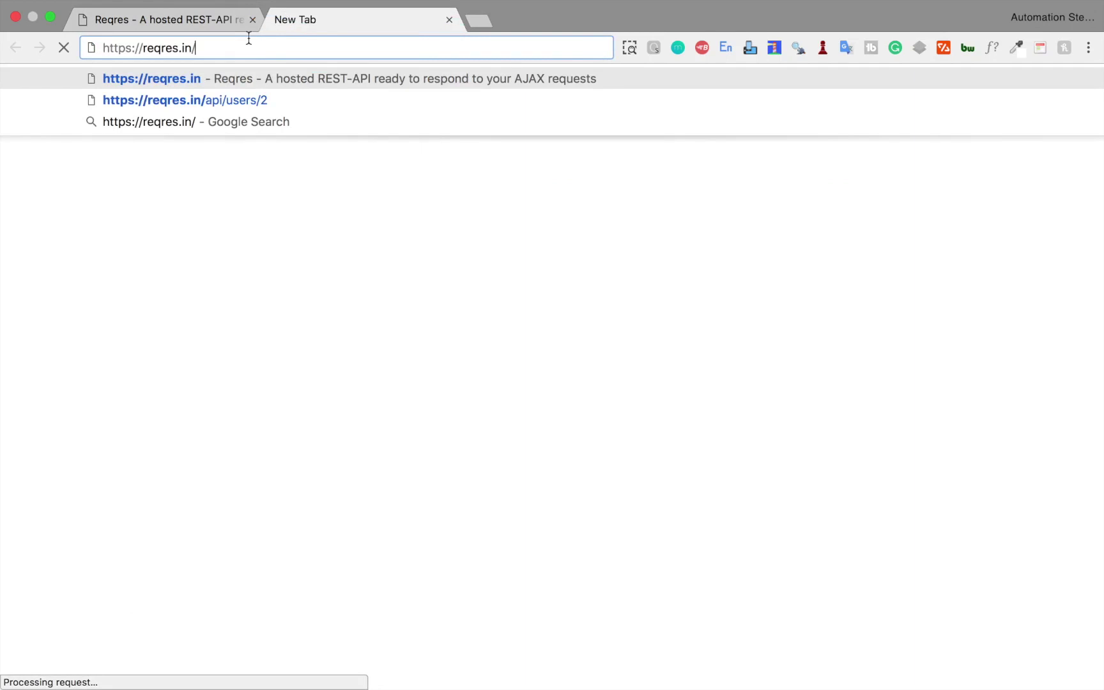
Step: Append the copied /api/users/2 path to the Reqres base URL, load the address, and highlight the JSON response
left_click(200, 19)
left_click(470, 221)
left_click_drag(502, 238, 420, 221)
key("super+c")
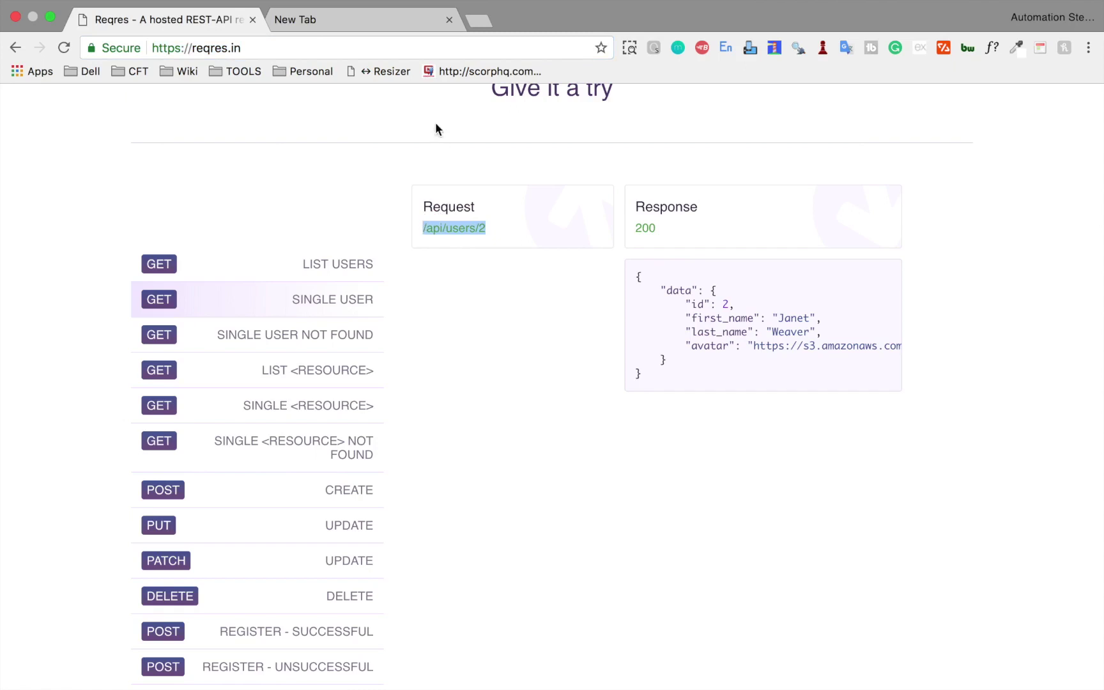
left_click(366, 24)
left_click(293, 46)
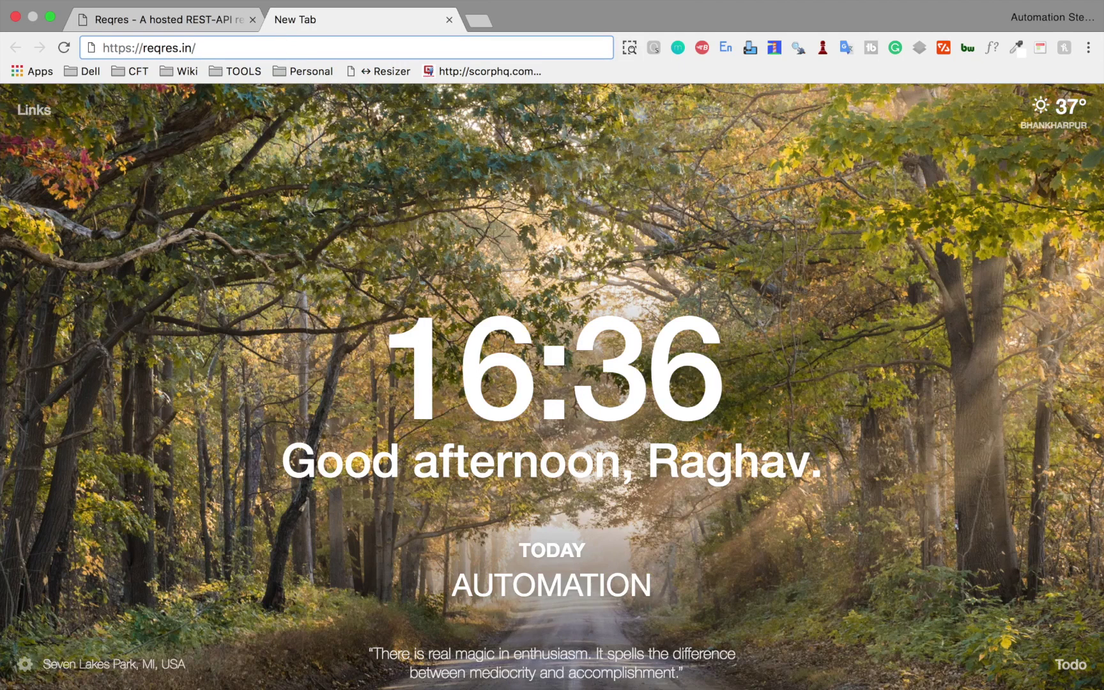
key("BackSpace")
key("super+v")
key("Return")
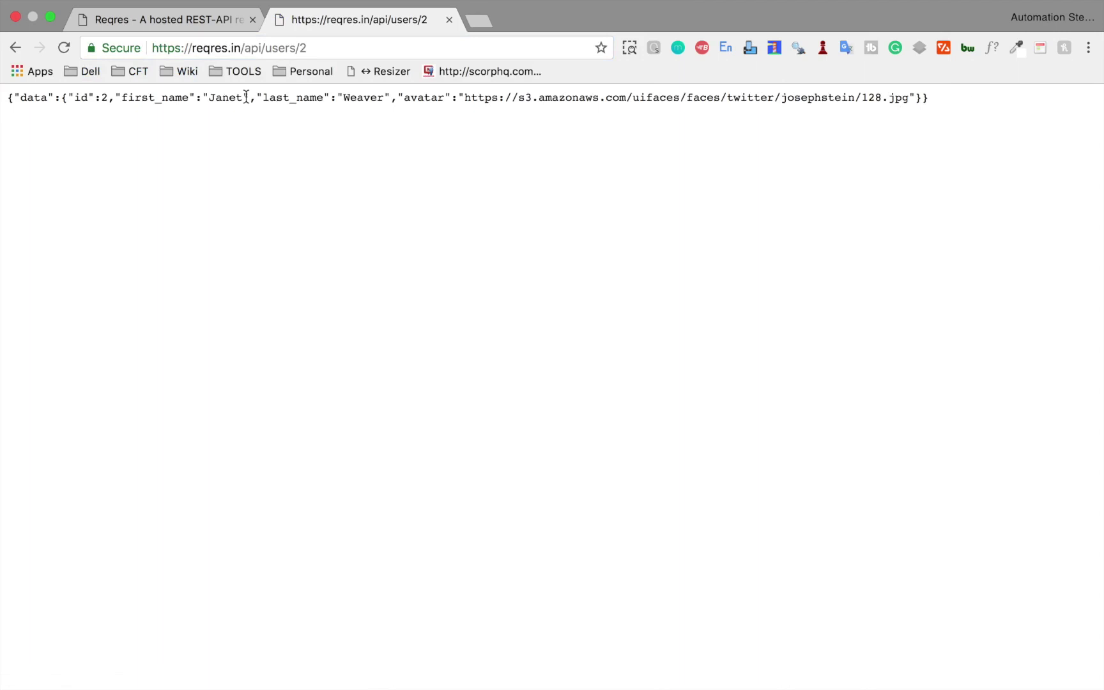
left_click(322, 46)
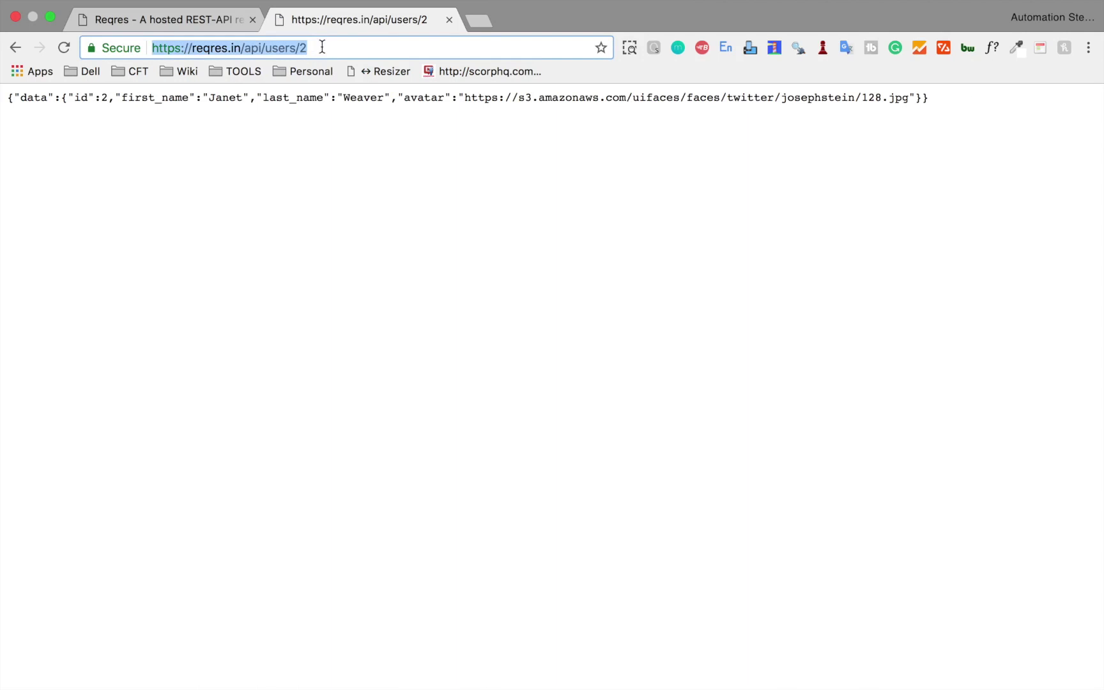
left_click_drag(931, 97, 11, 96)
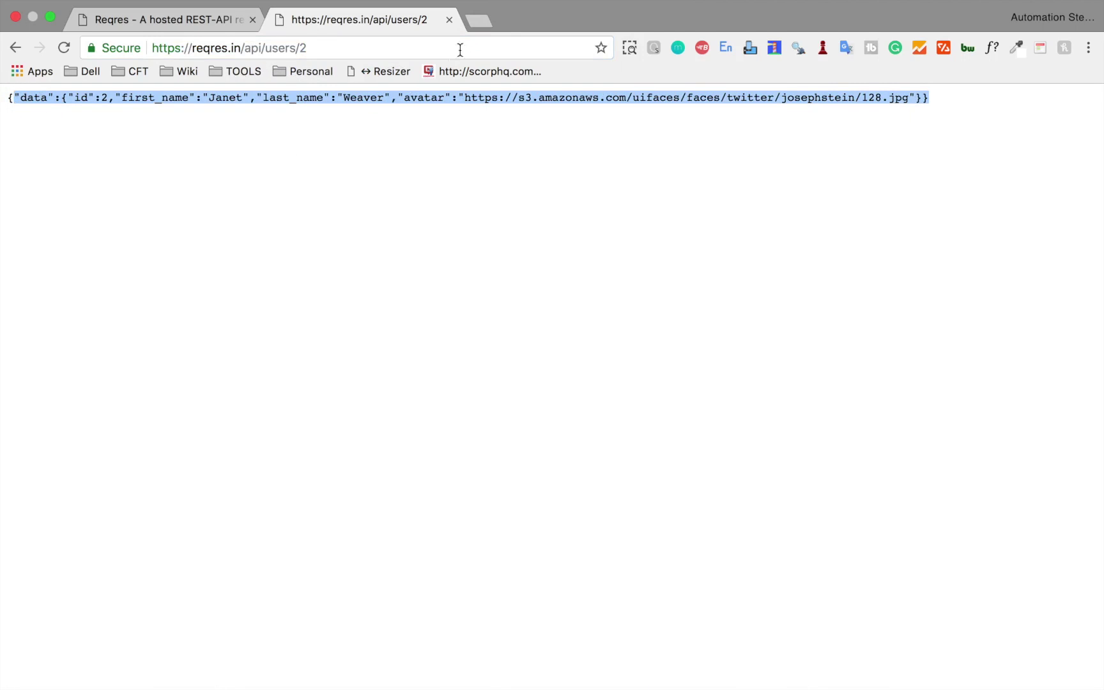
Step: Search the web for "json viewer" in a new tab and open the Code Beautify JSON Viewer
left_click(478, 24)
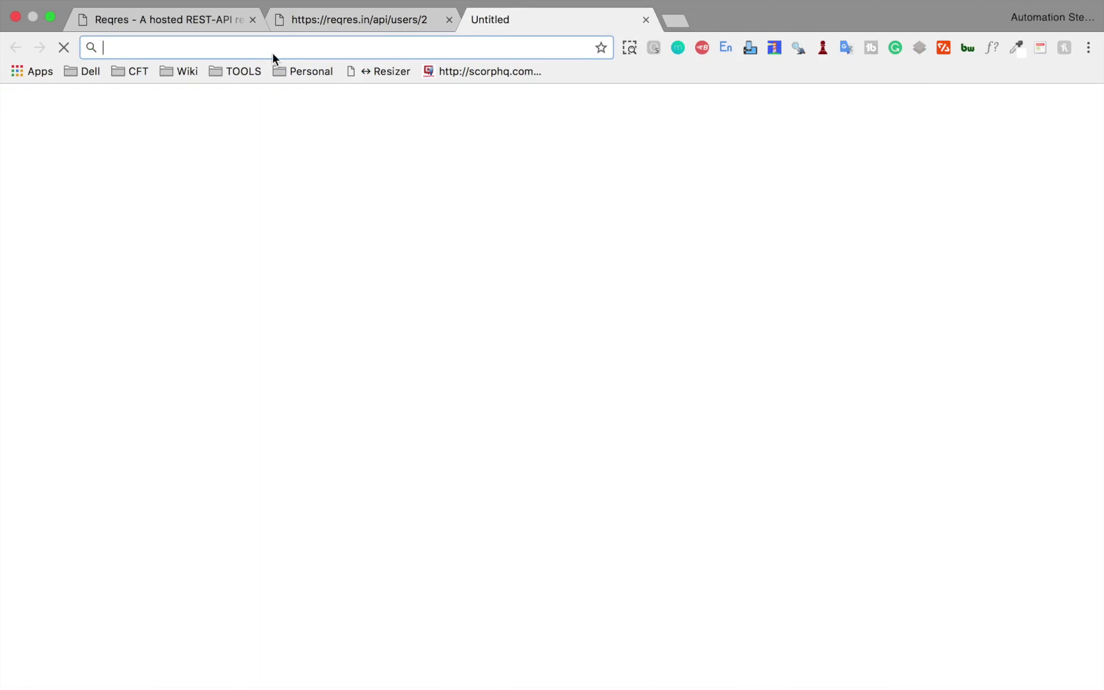
type("json viewer")
key("Return")
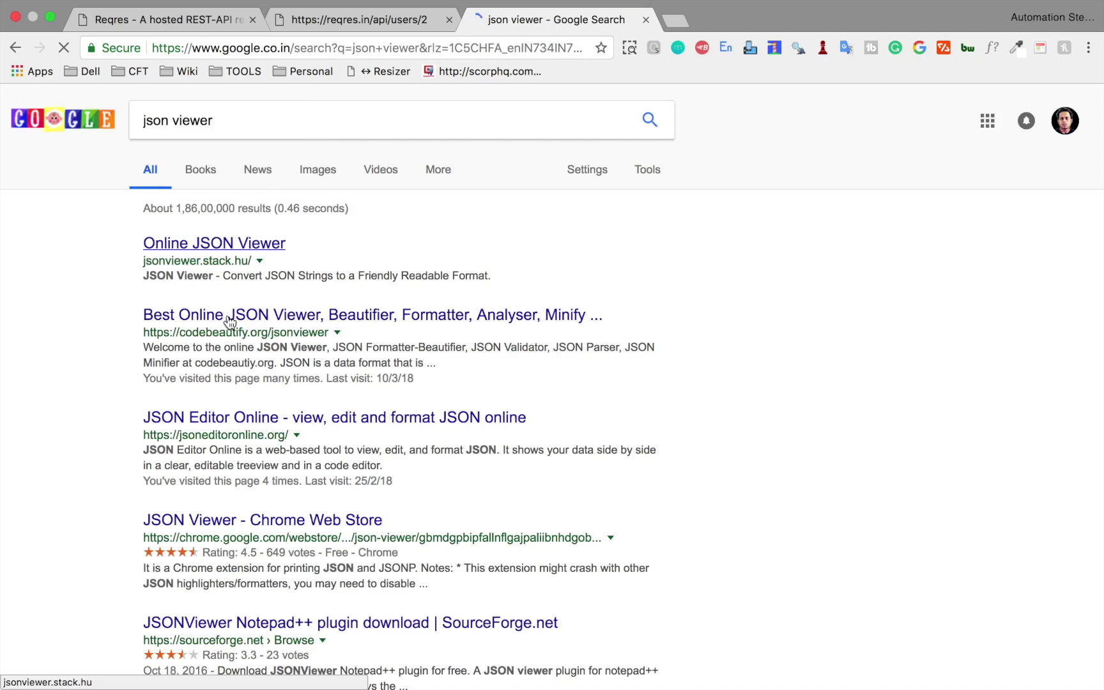
left_click(230, 321)
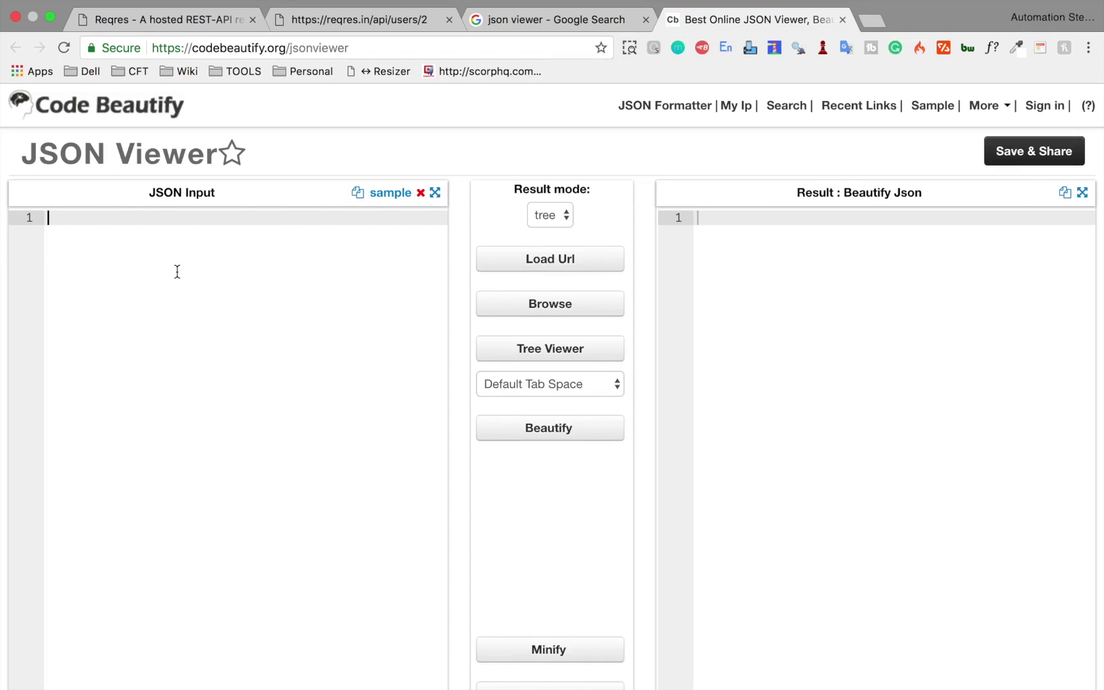
Step: Paste the copied JSON response as the viewer's JSON input and beautify it
type("{\"data\":{\"id\":2,\"first_name\":\"Janet\",\"last_name\":\"Weaver\",\"avatar\":\"https://s3.amazonaws.com/uifaces/faces/twitter/josephstein/128.jpg\"}}")
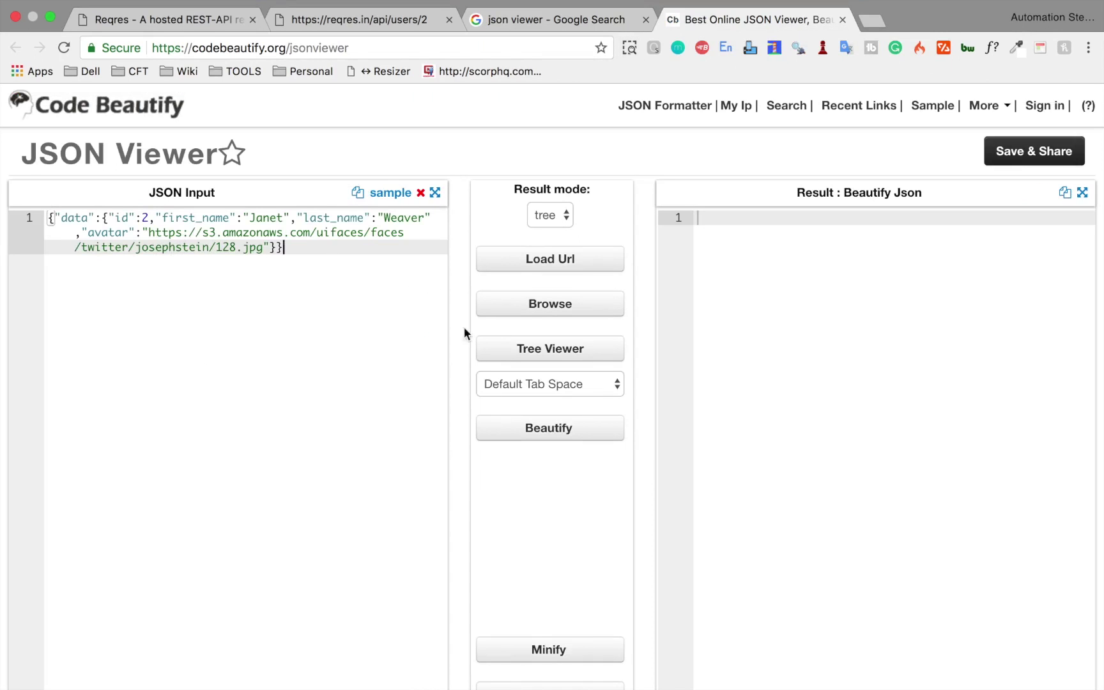
left_click(507, 428)
left_click(741, 283)
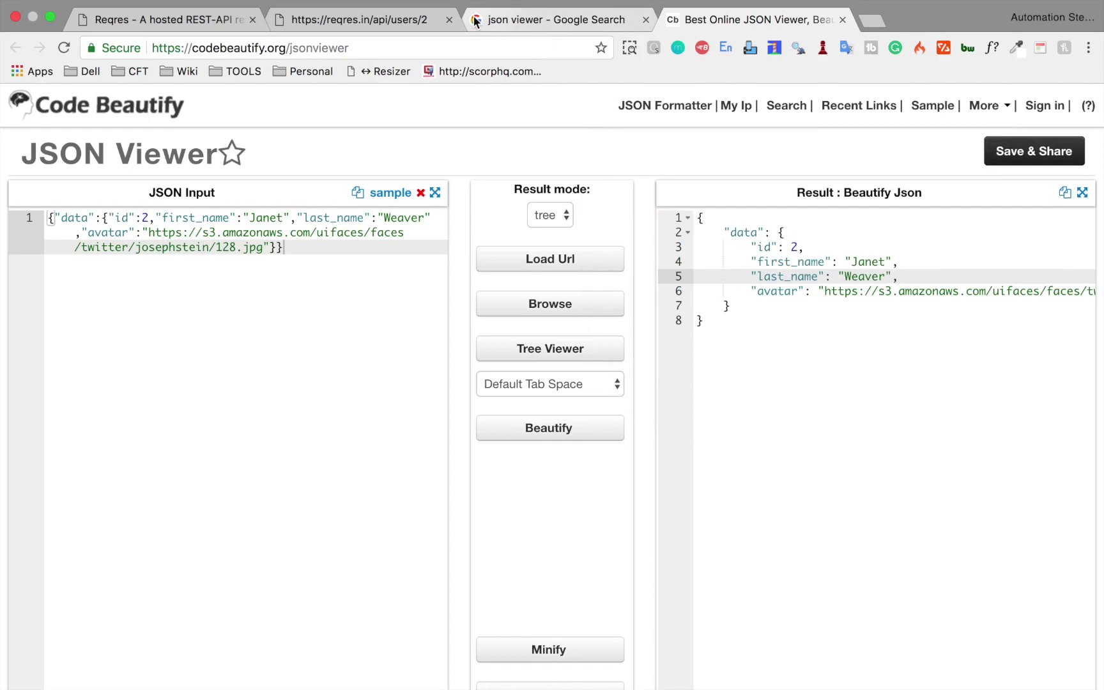
left_click(356, 24)
left_click(360, 47)
key("super+c")
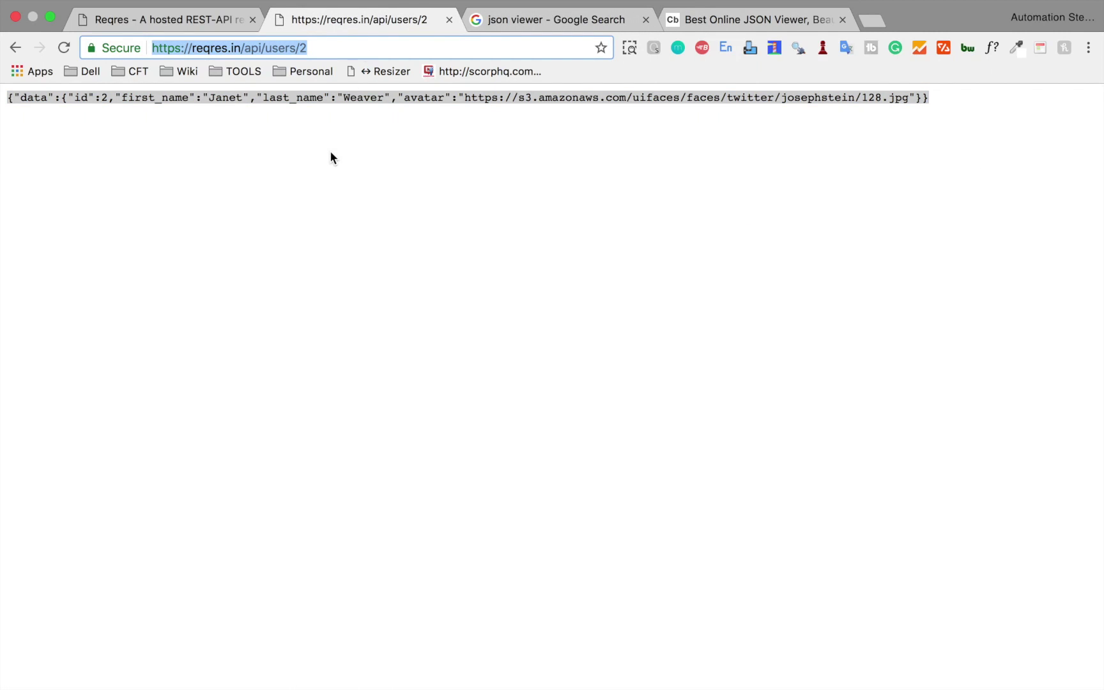
key("super+Tab")
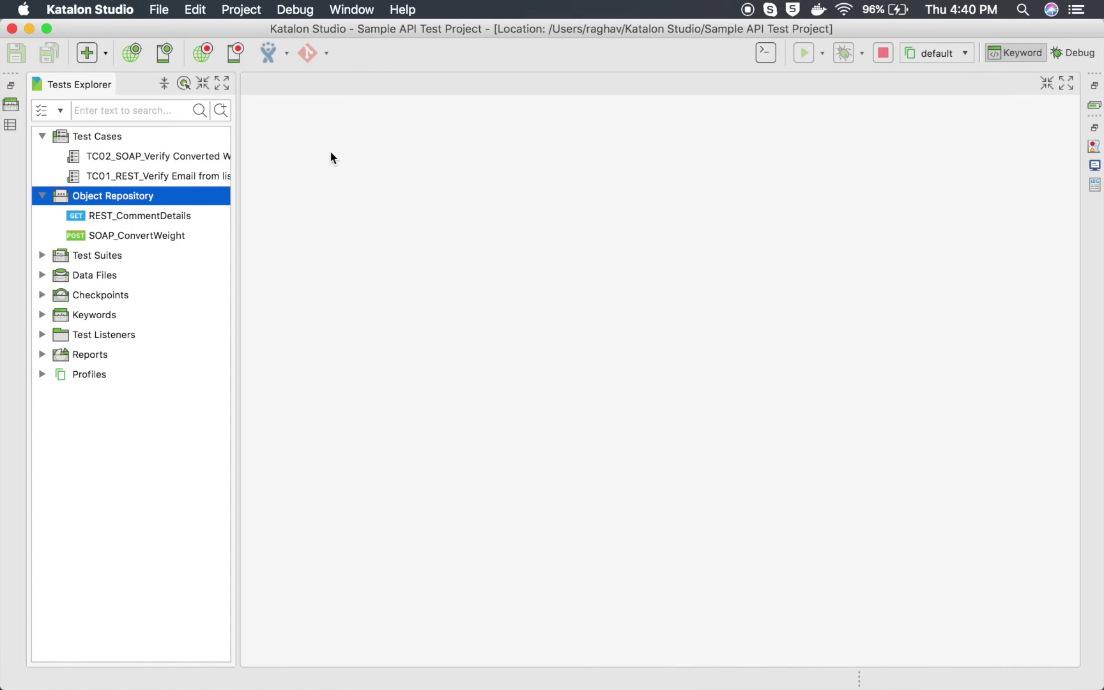
Step: Create a folder named User in the Object Repository
right_click(80, 202)
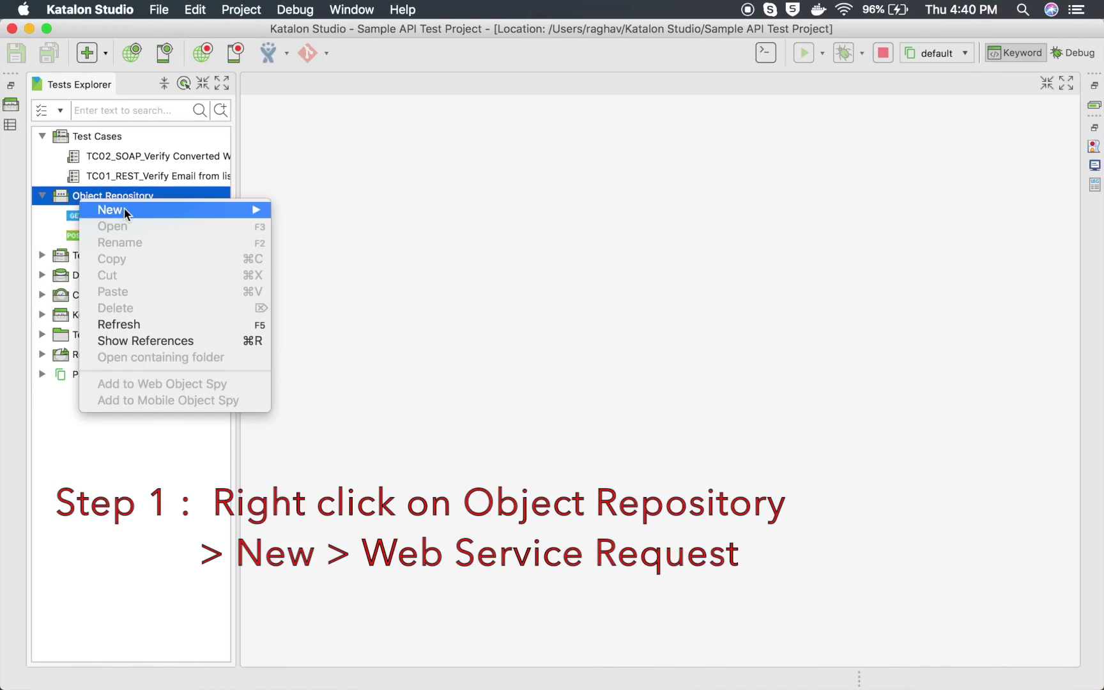
mouse_move(126, 211)
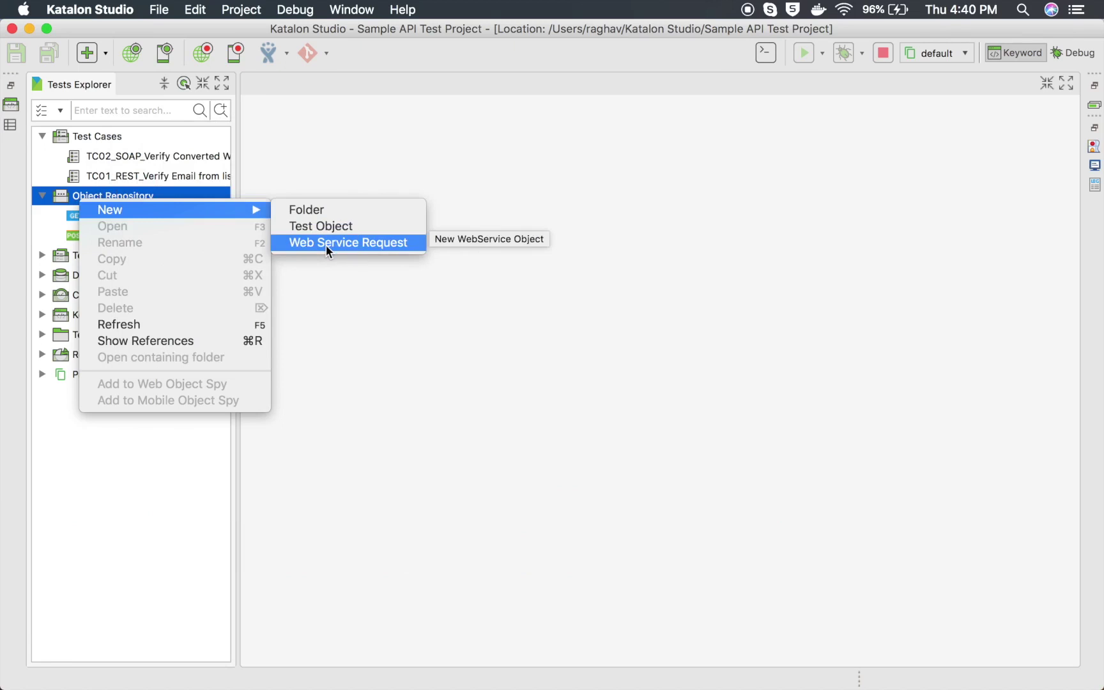
left_click(319, 211)
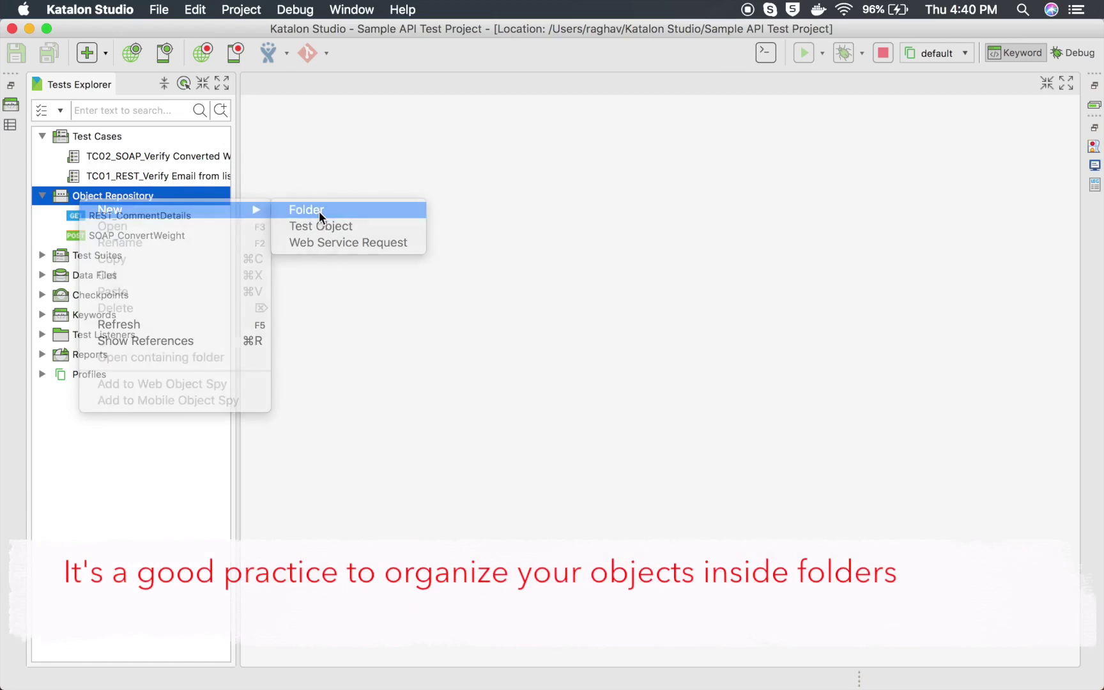
type("User")
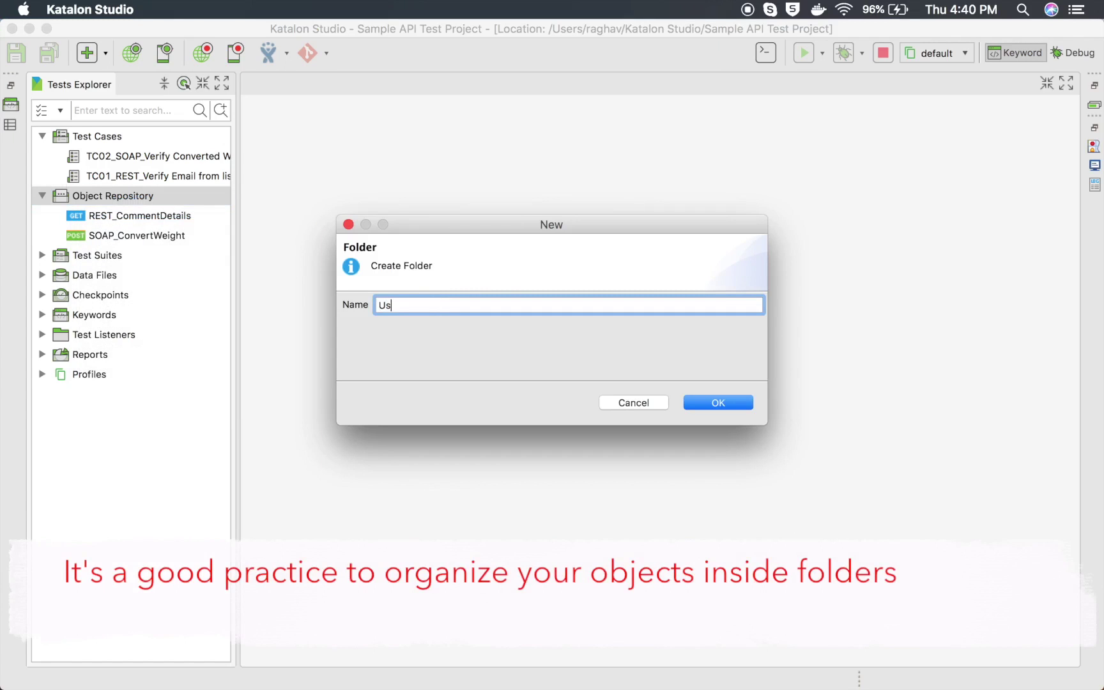
left_click(706, 404)
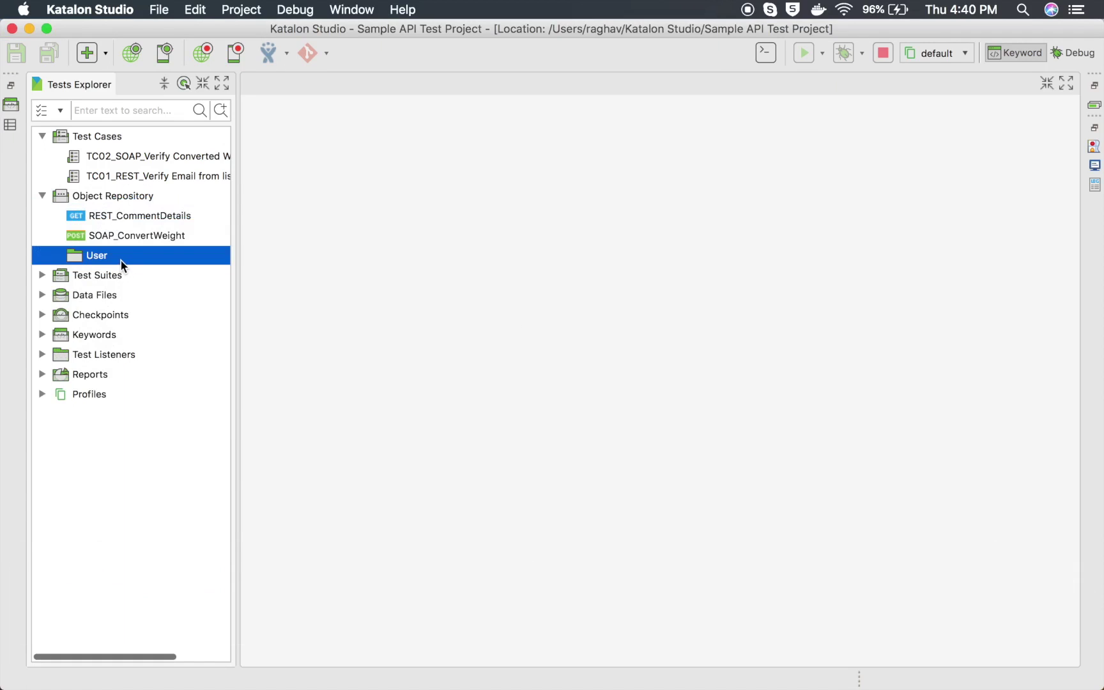
Step: Start a new web service request in the User folder and name it GetUserDetails
right_click(120, 260)
mouse_move(201, 269)
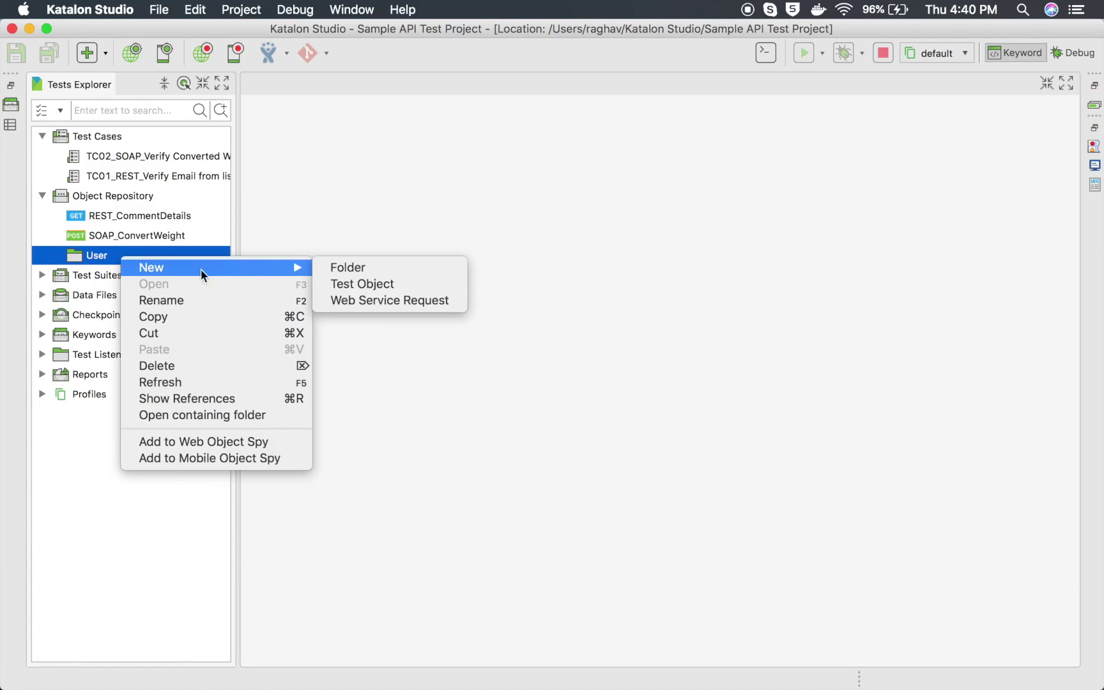
left_click(360, 299)
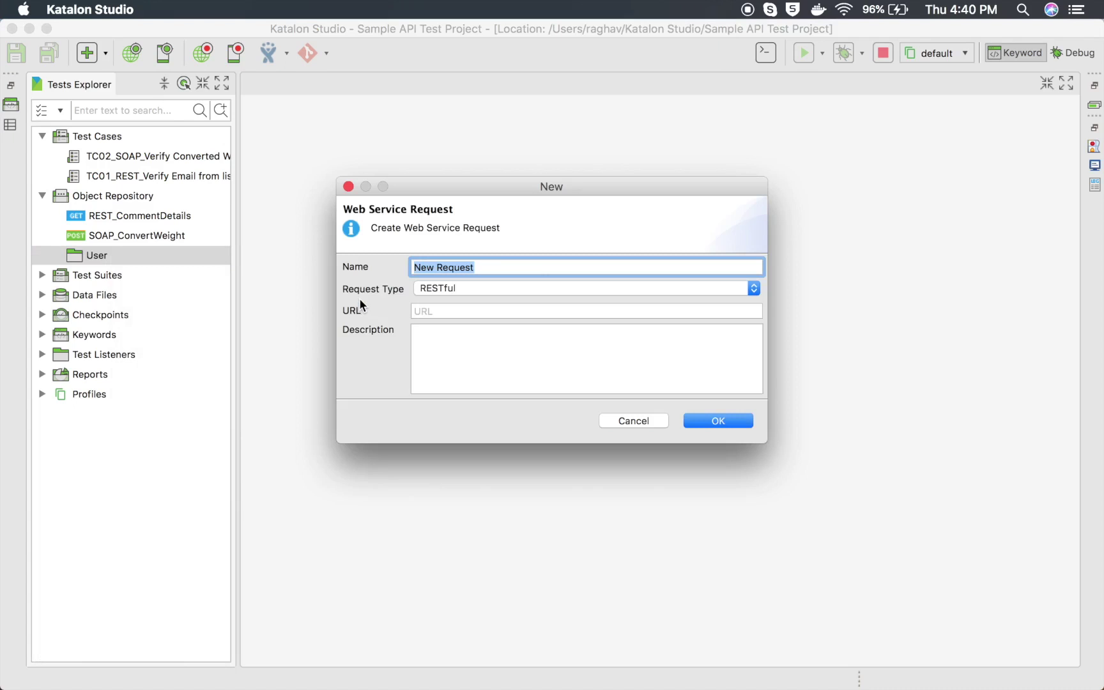
left_click(515, 266)
left_click_drag(535, 266, 333, 262)
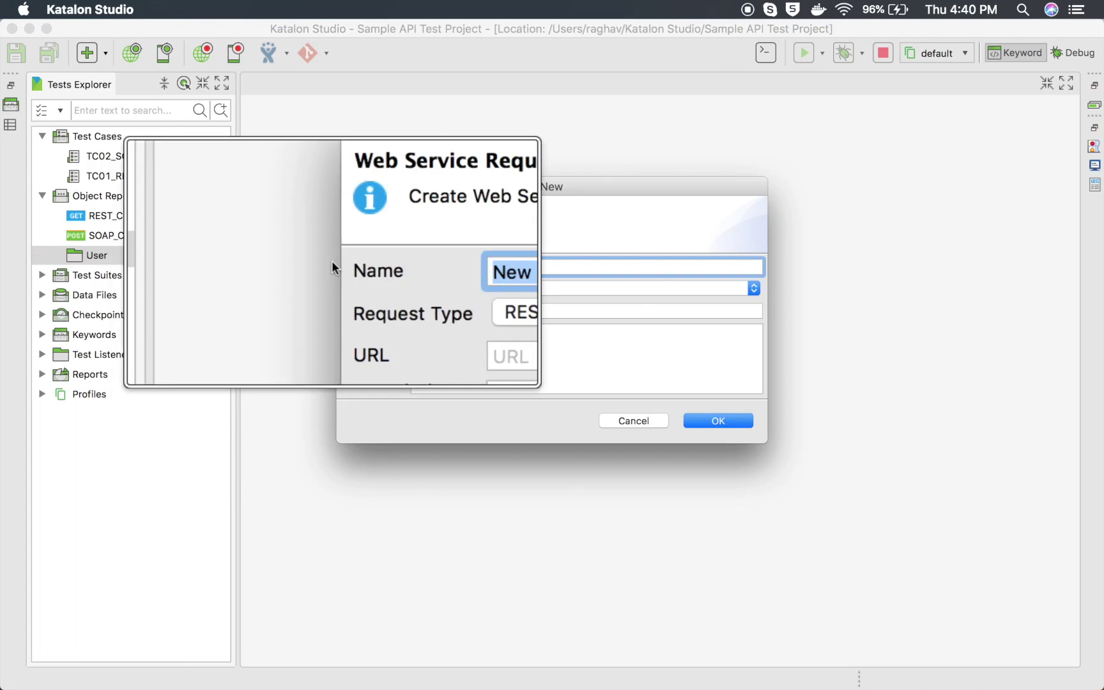
type("Get")
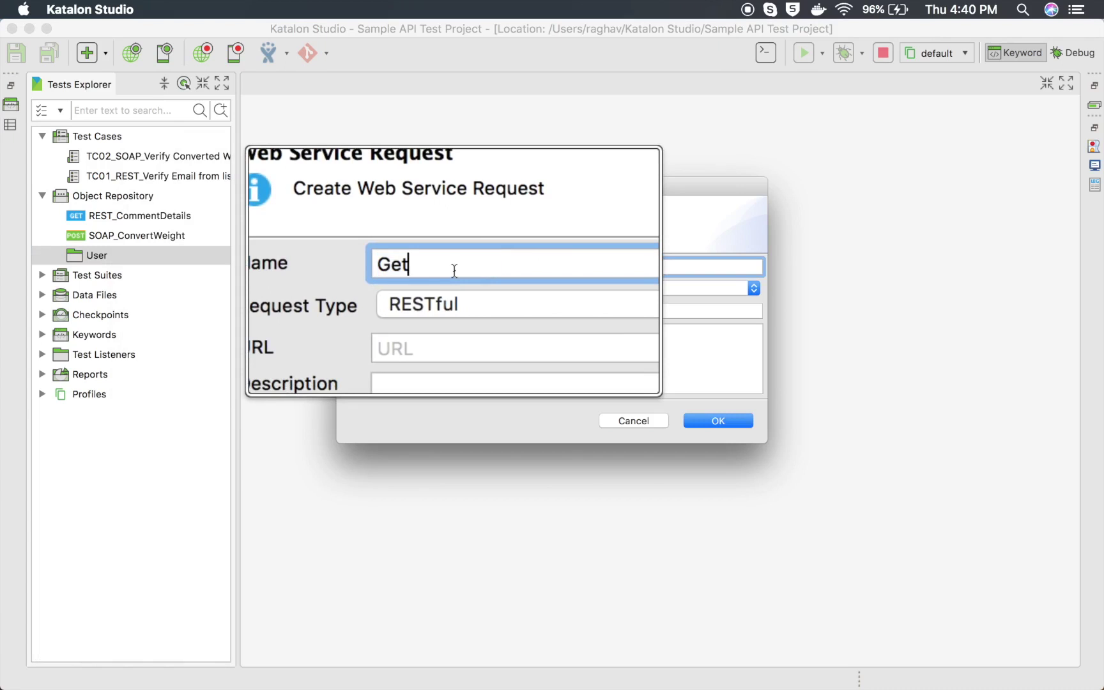
type("UserDetails")
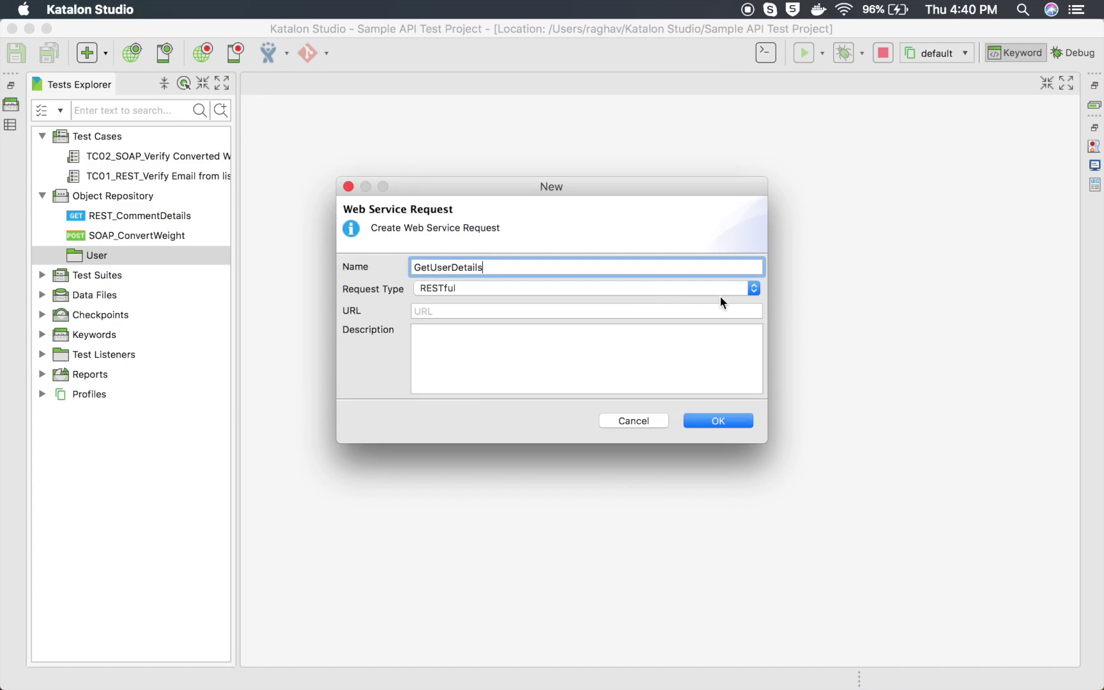
left_click(747, 289)
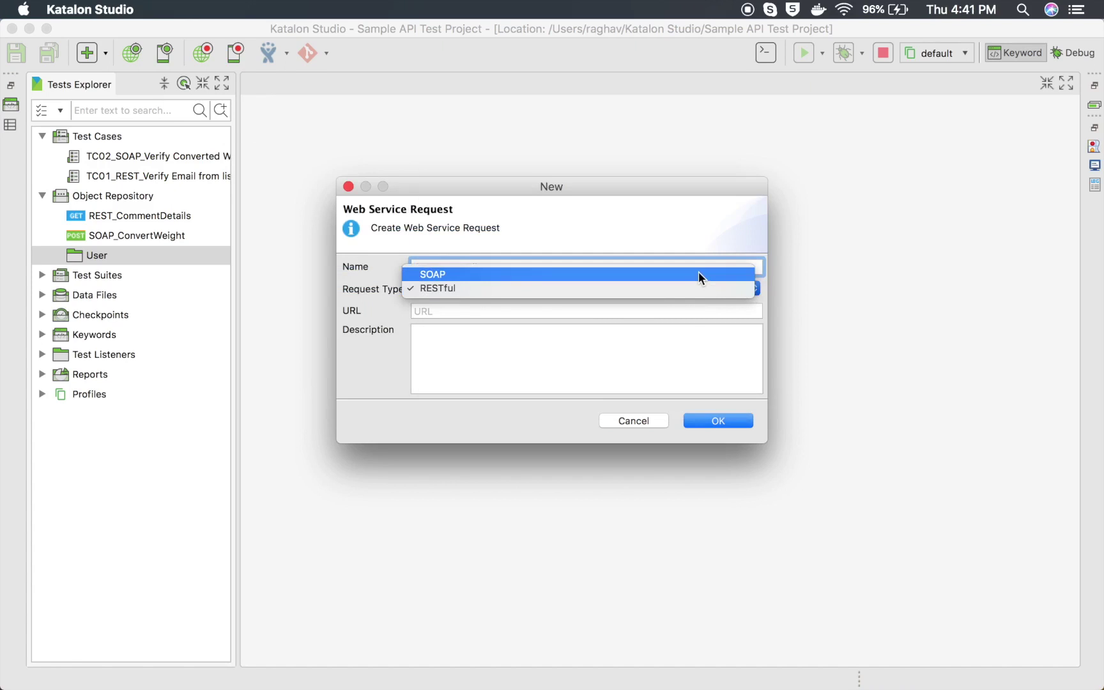
left_click(697, 289)
left_click(466, 311)
key("super+v")
left_click_drag(548, 312, 444, 312)
left_click(454, 356)
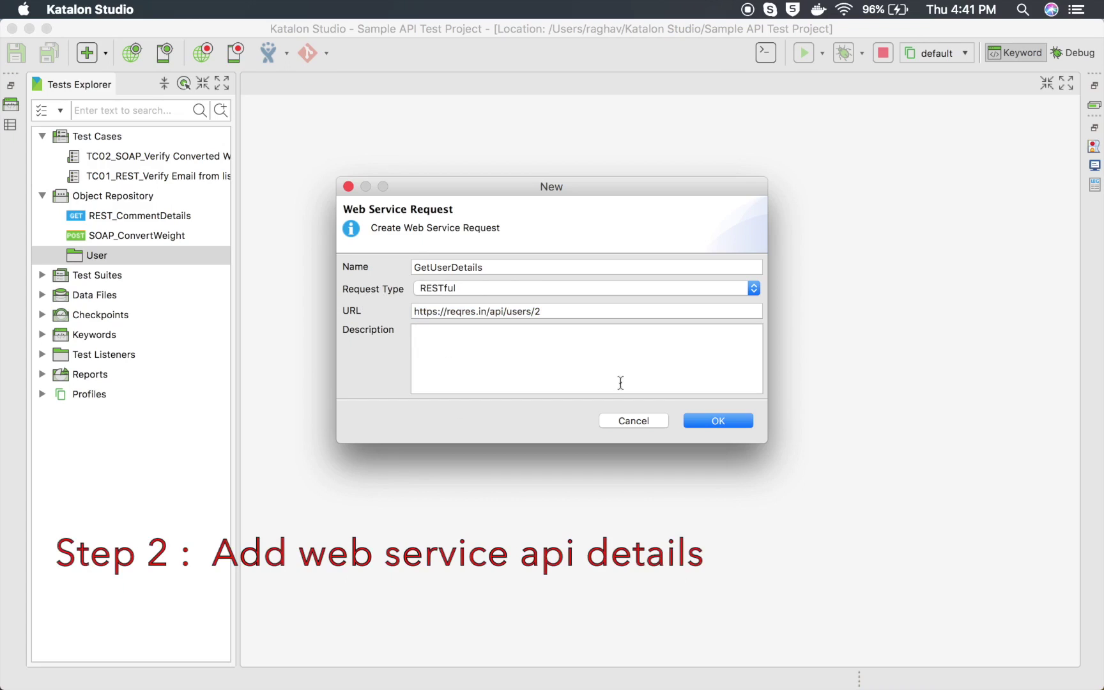
left_click(703, 419)
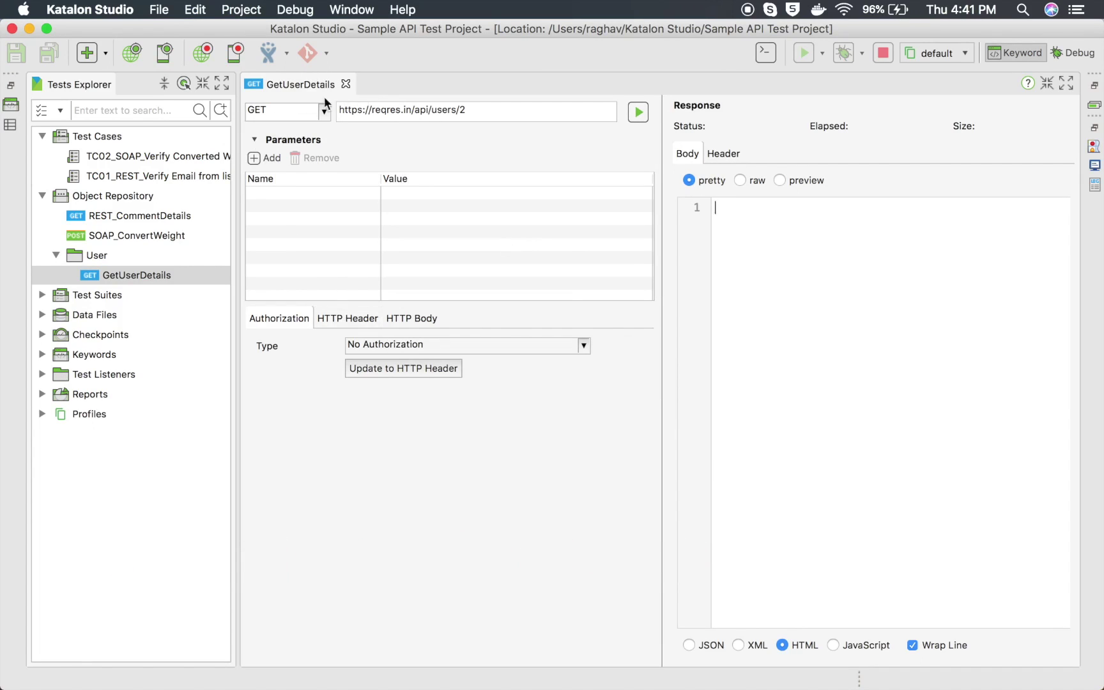
Step: Compare the request editor with the one in the other Katalon Studio instance, using REST_CommentDetails from the Sample Web Services Testing Project
left_click(254, 140)
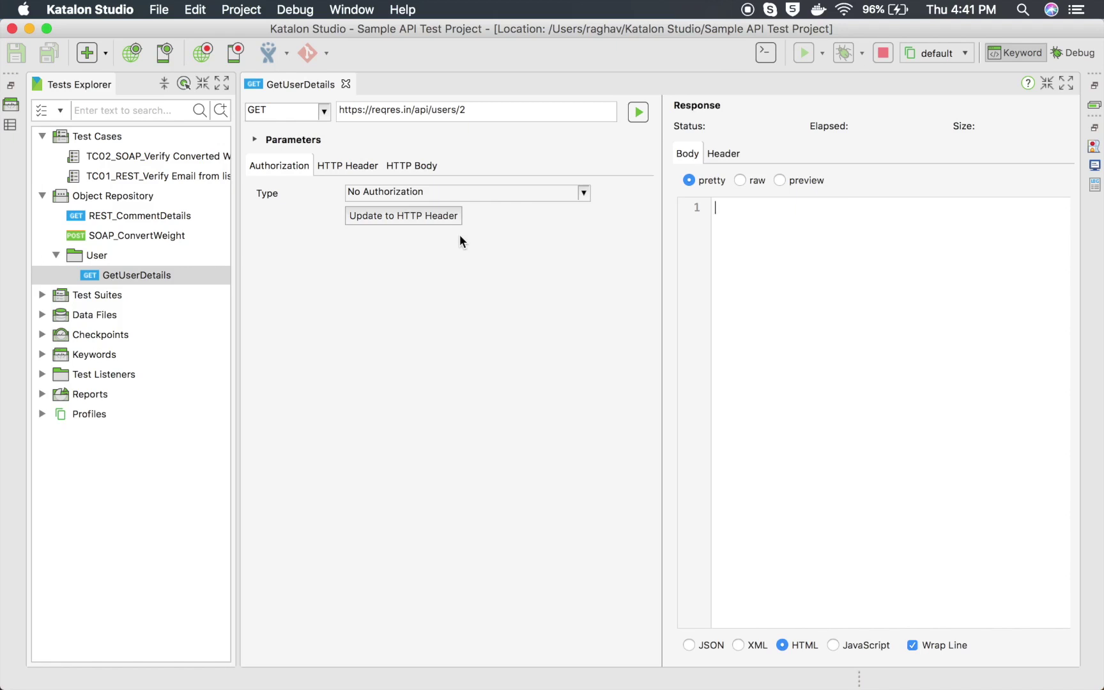
mouse_move(690, 668)
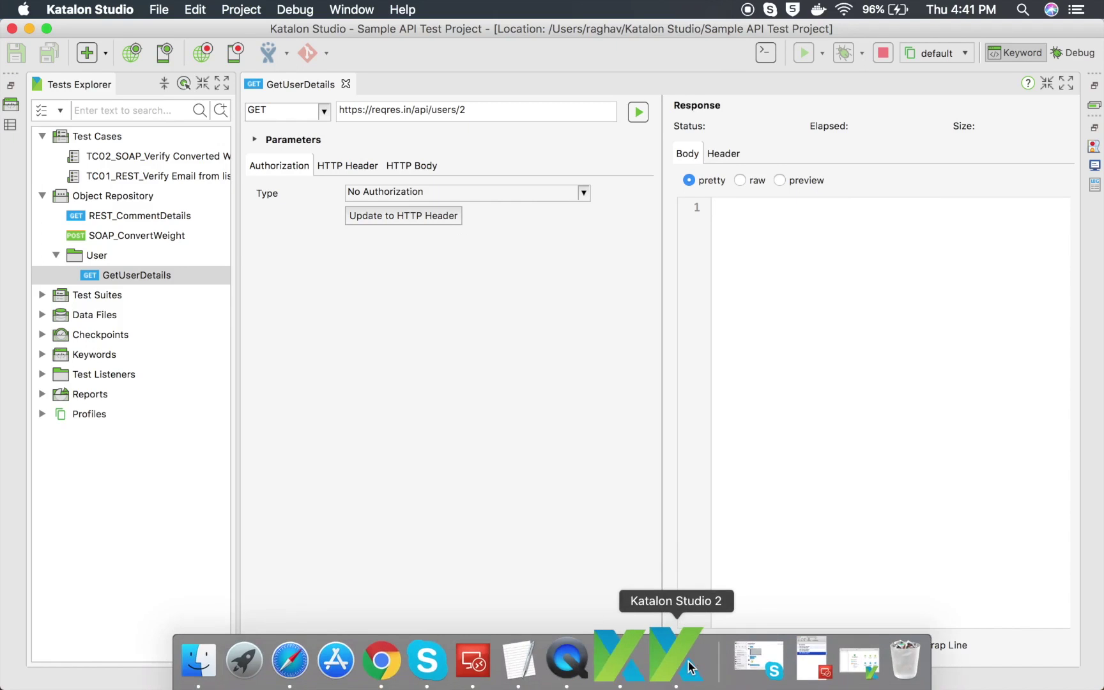
left_click(639, 667)
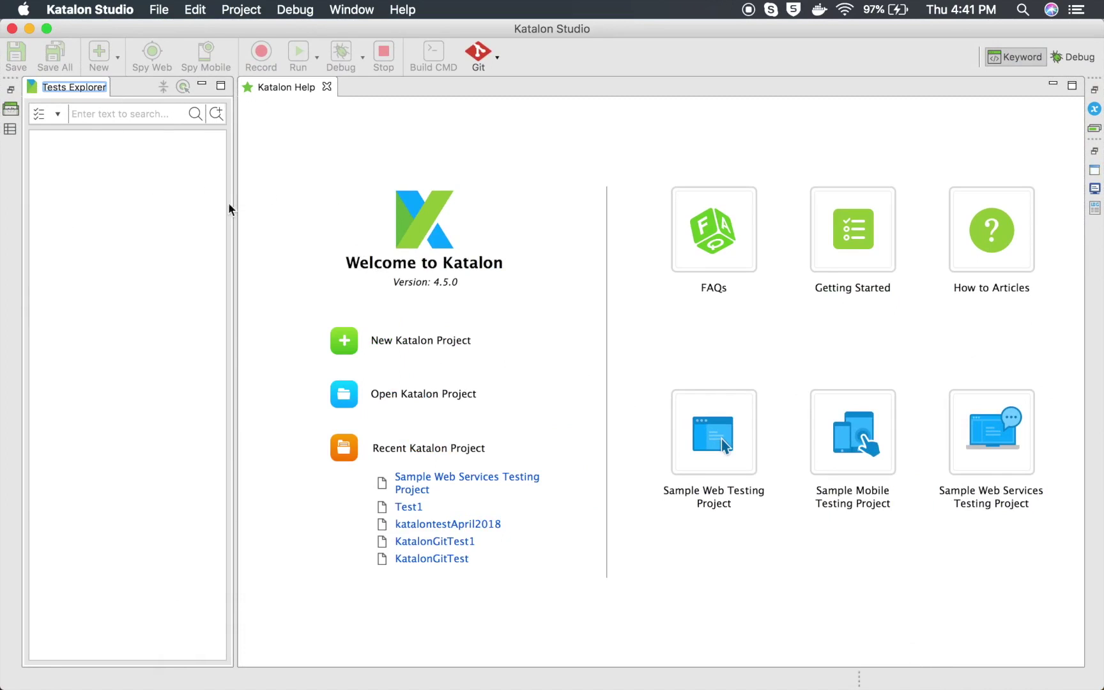
left_click(975, 448)
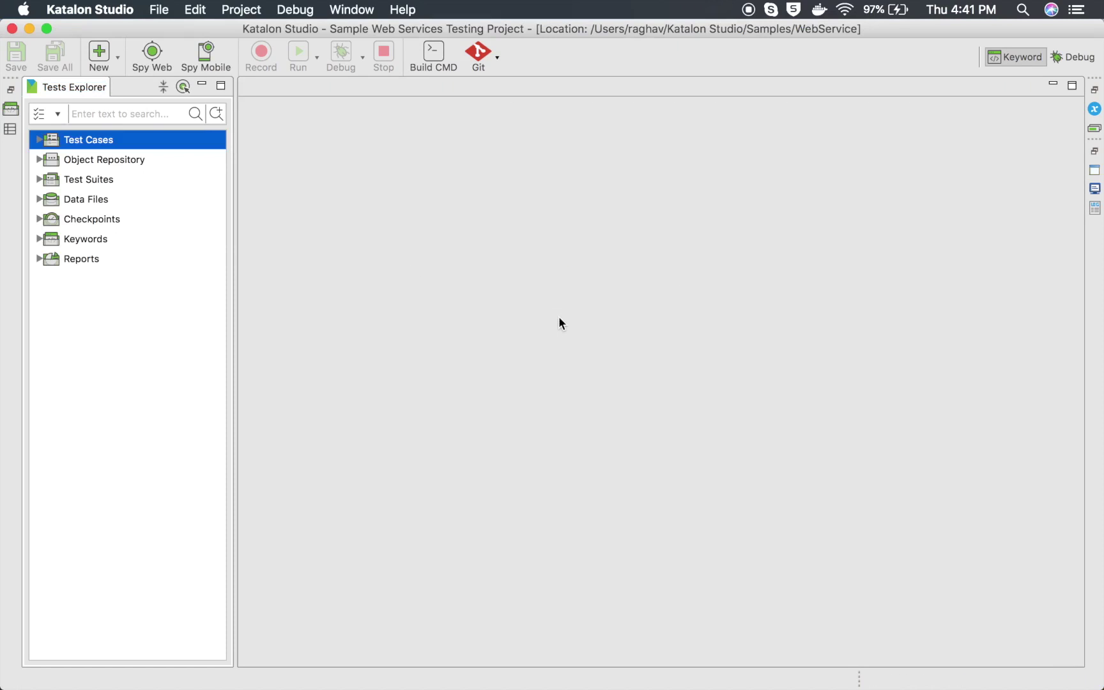
left_click(38, 160)
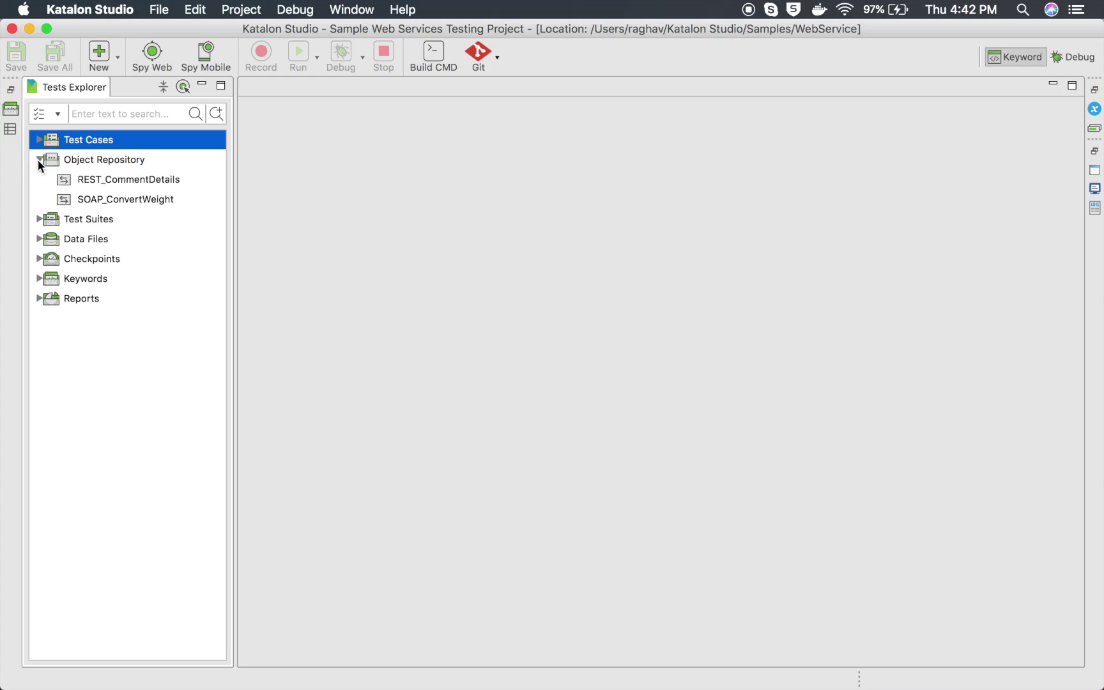
left_click(93, 181)
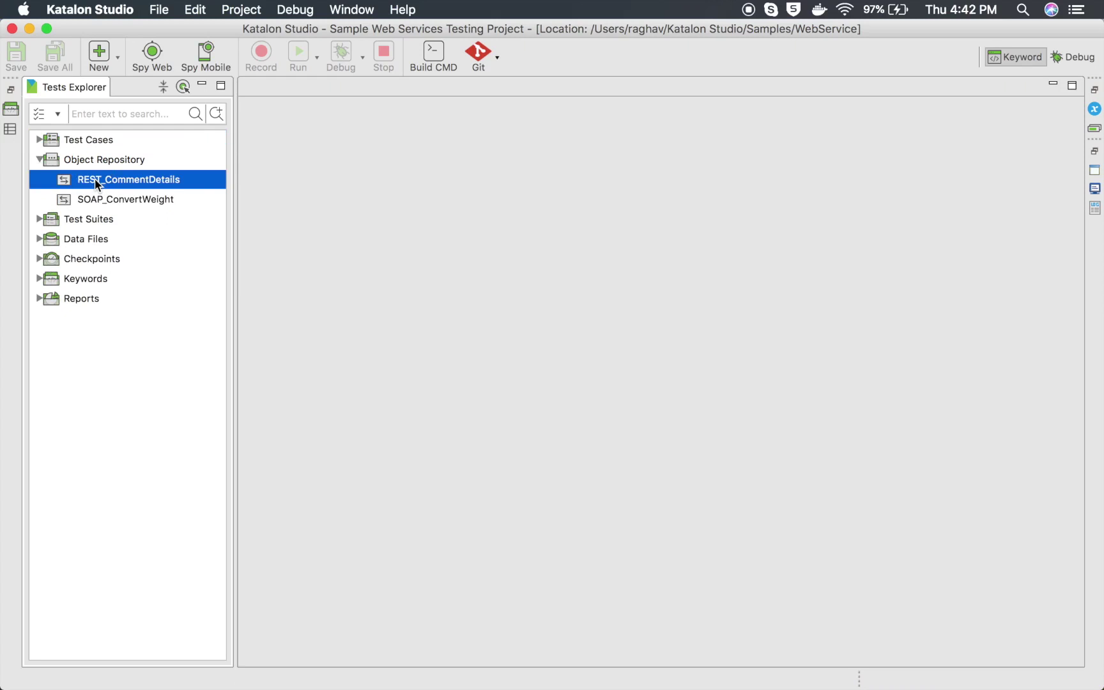
double_click(96, 184)
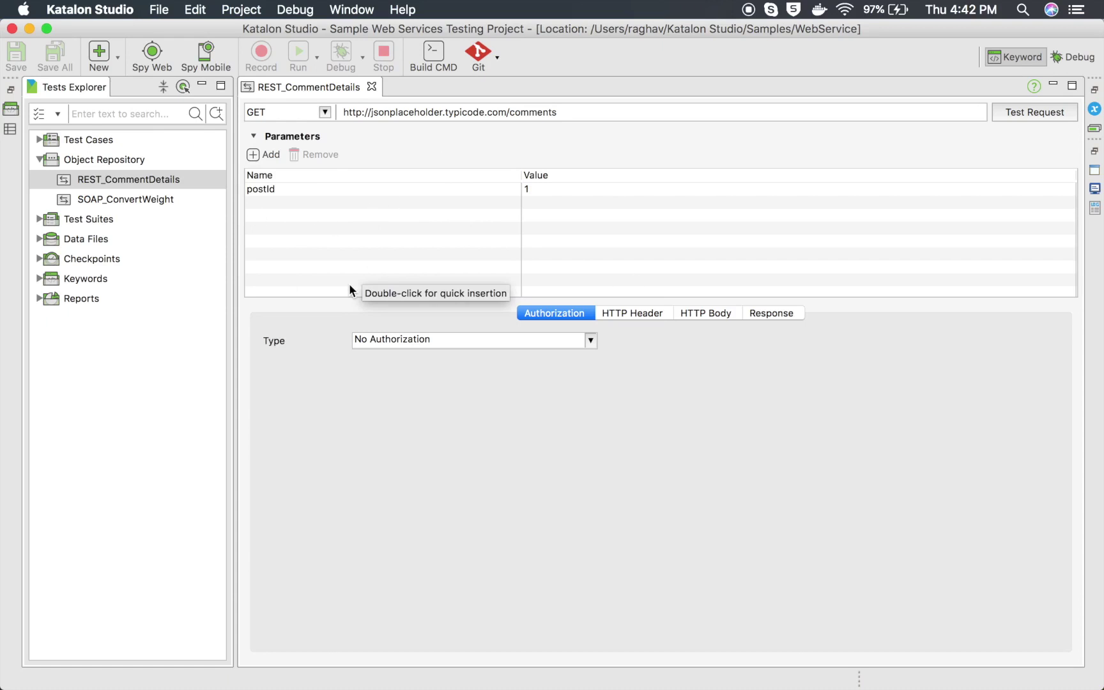
mouse_move(498, 668)
left_click(714, 665)
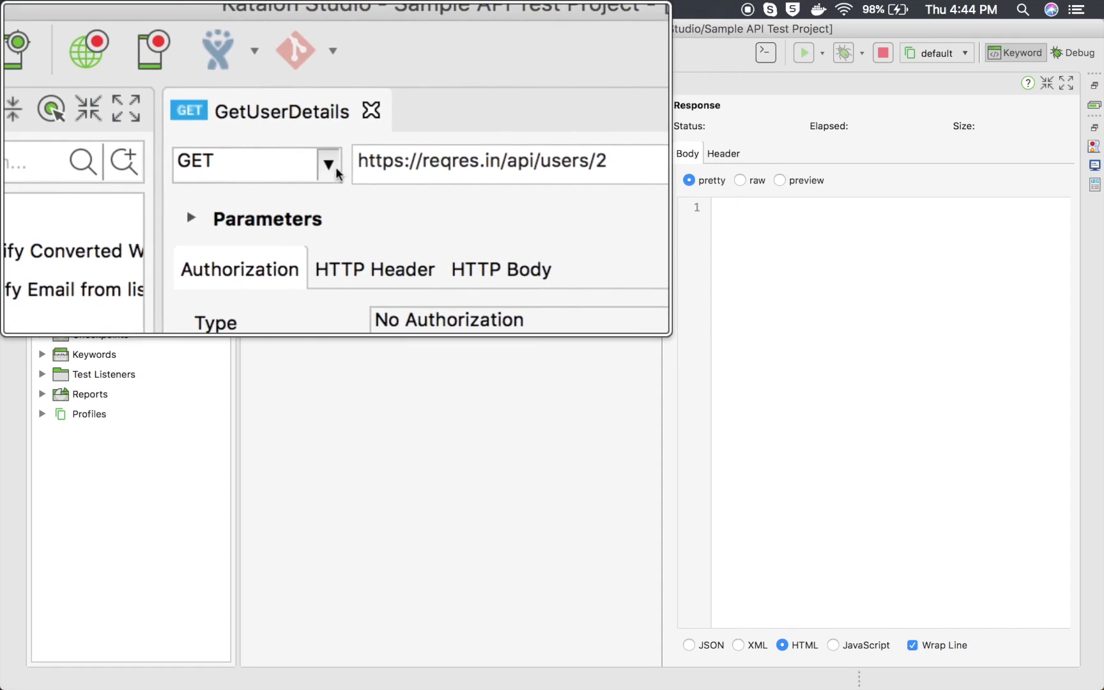
Step: Try the POST method on the GetUserDetails request and restore GET
left_click(336, 169)
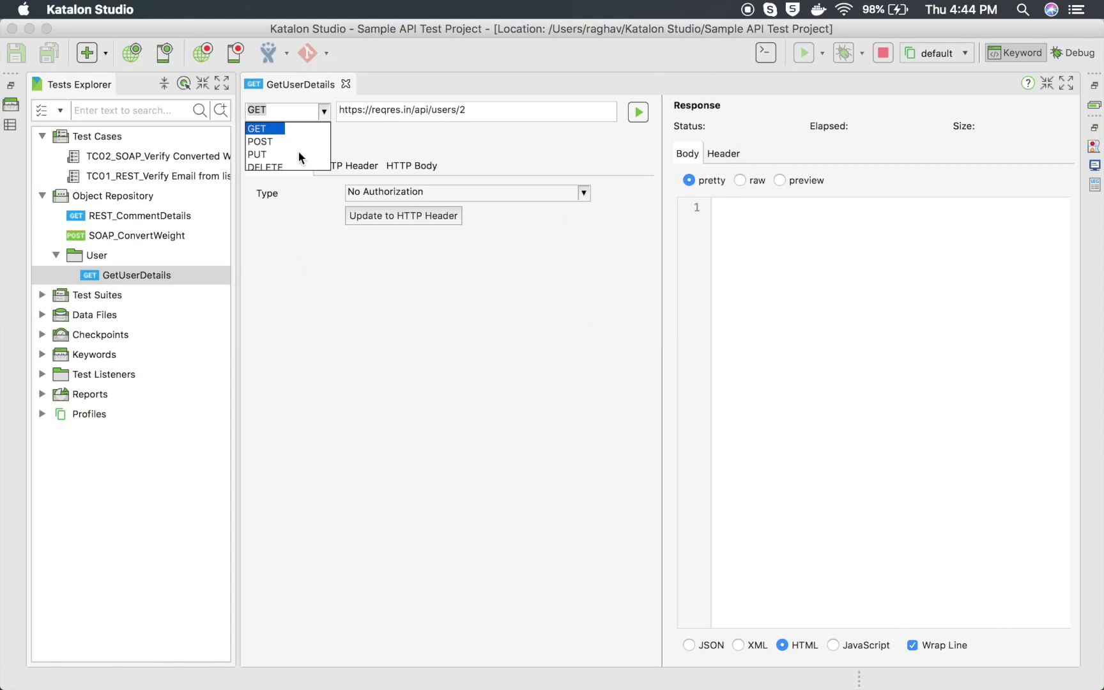
left_click(274, 141)
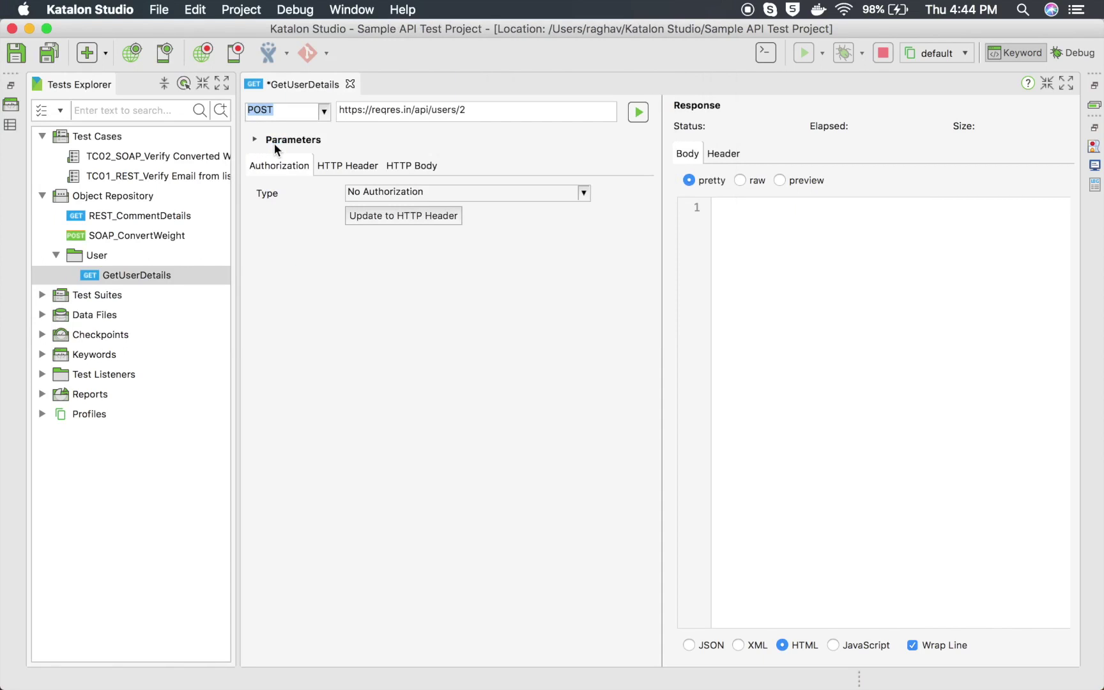
left_click(316, 117)
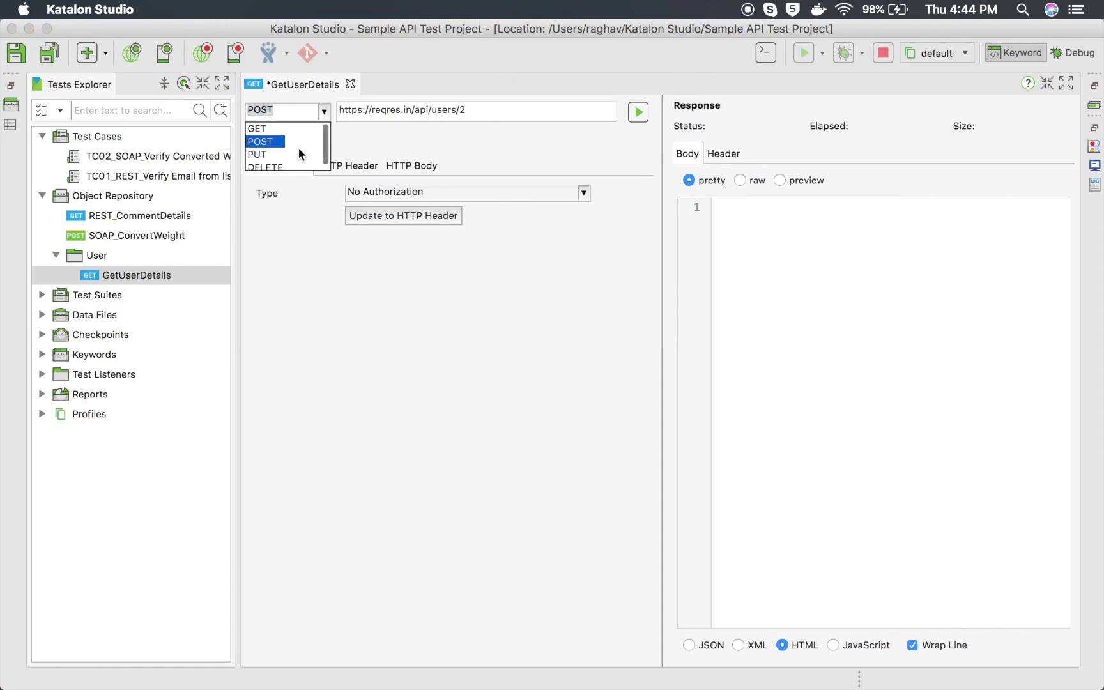
left_click(262, 128)
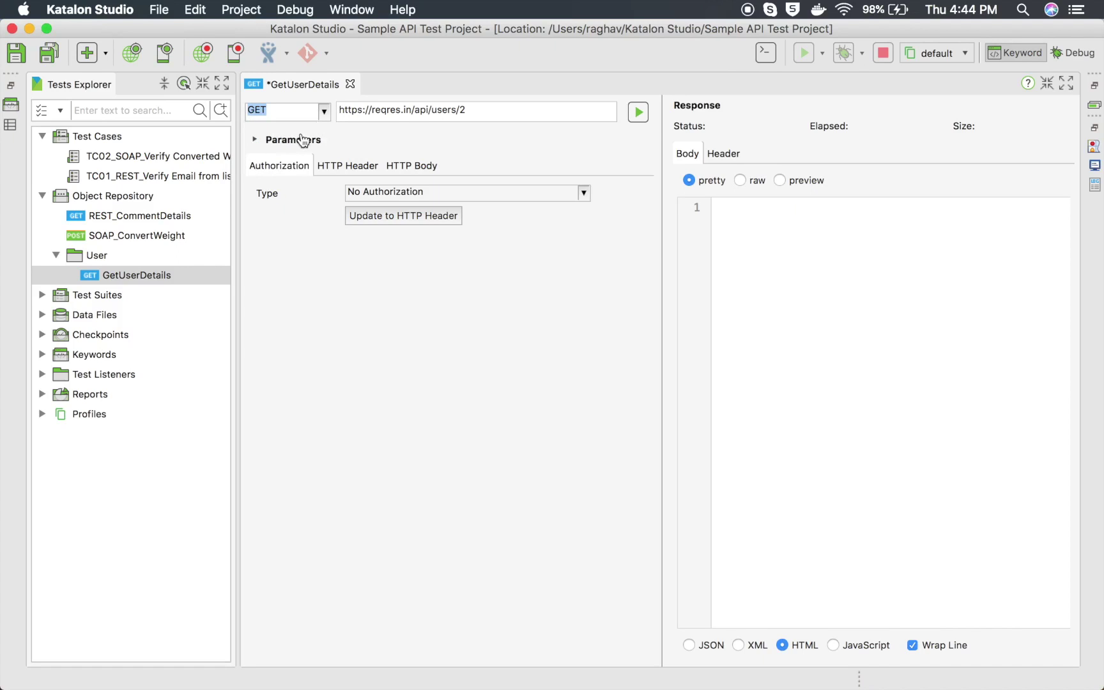
Step: Expand the request parameters and append a "name" query parameter with a person's first name to the request URL
left_click(266, 144)
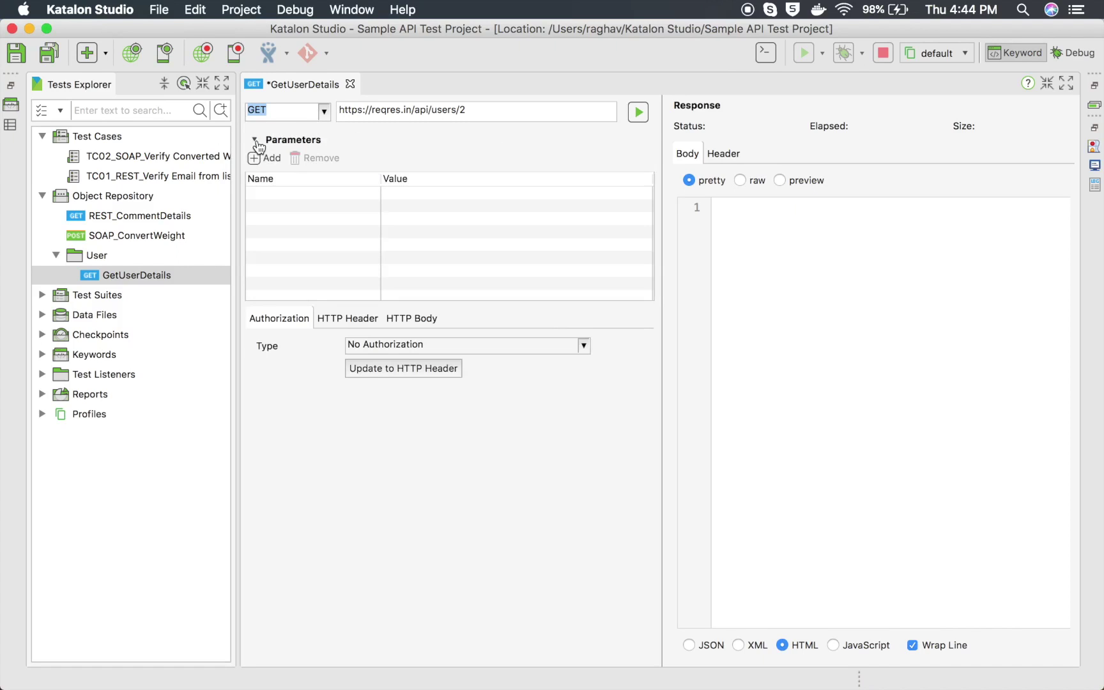
left_click(476, 111)
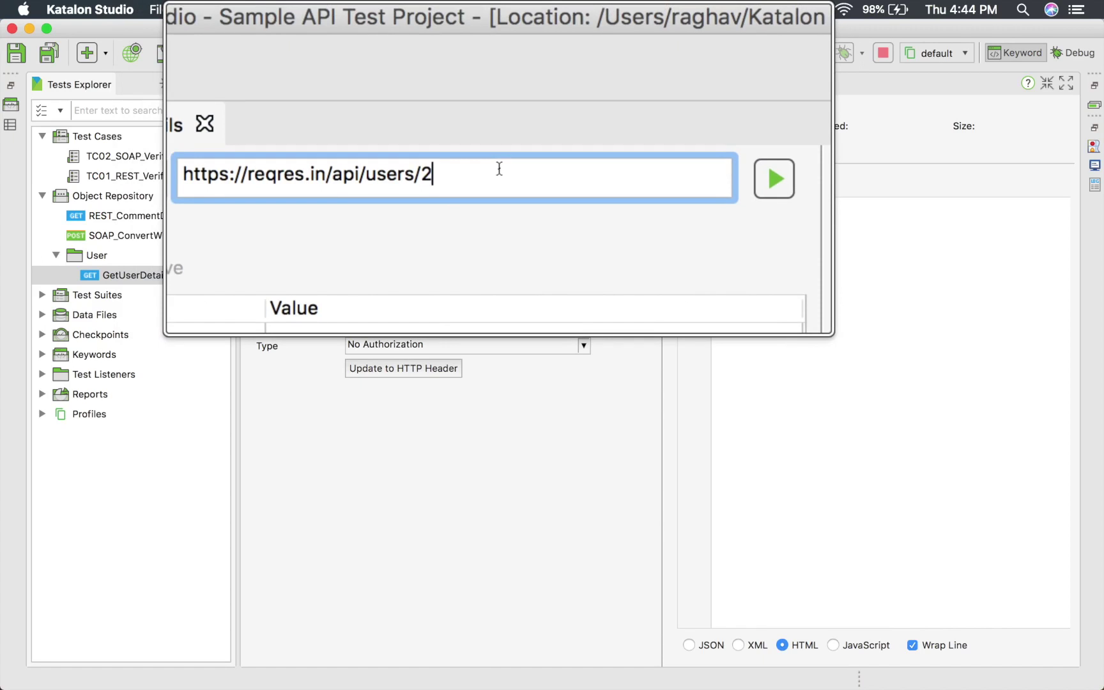
type("?name=Raghav")
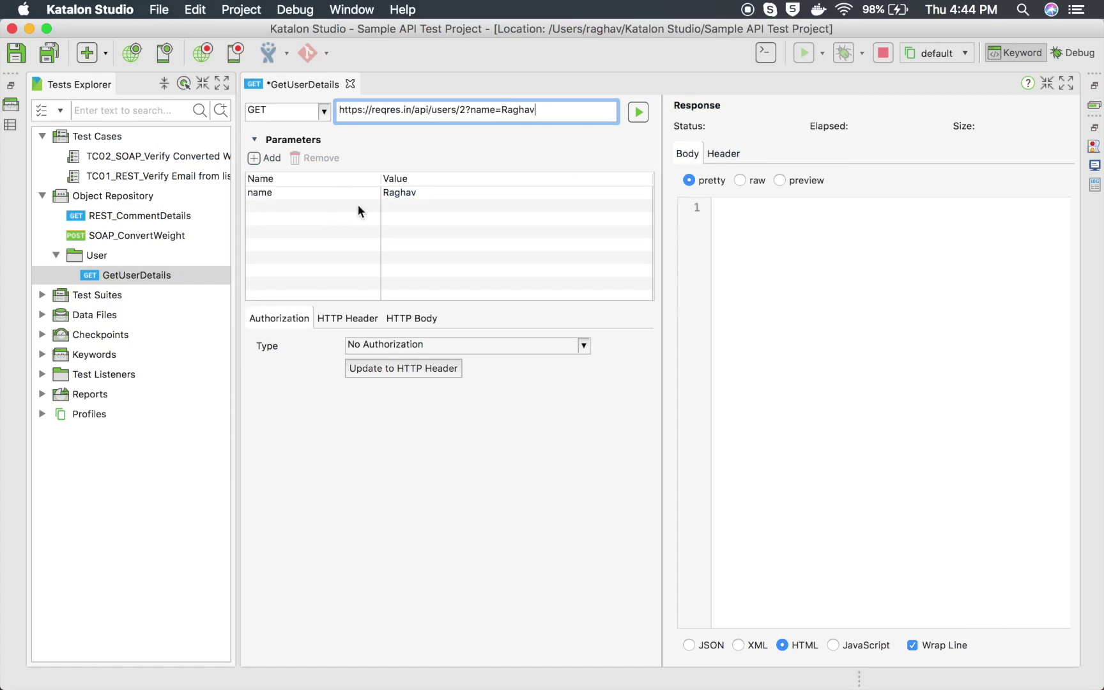
Step: Remove the query string after users/2 from the request URL and add one empty request parameter
left_click_drag(466, 111, 562, 110)
key("BackSpace")
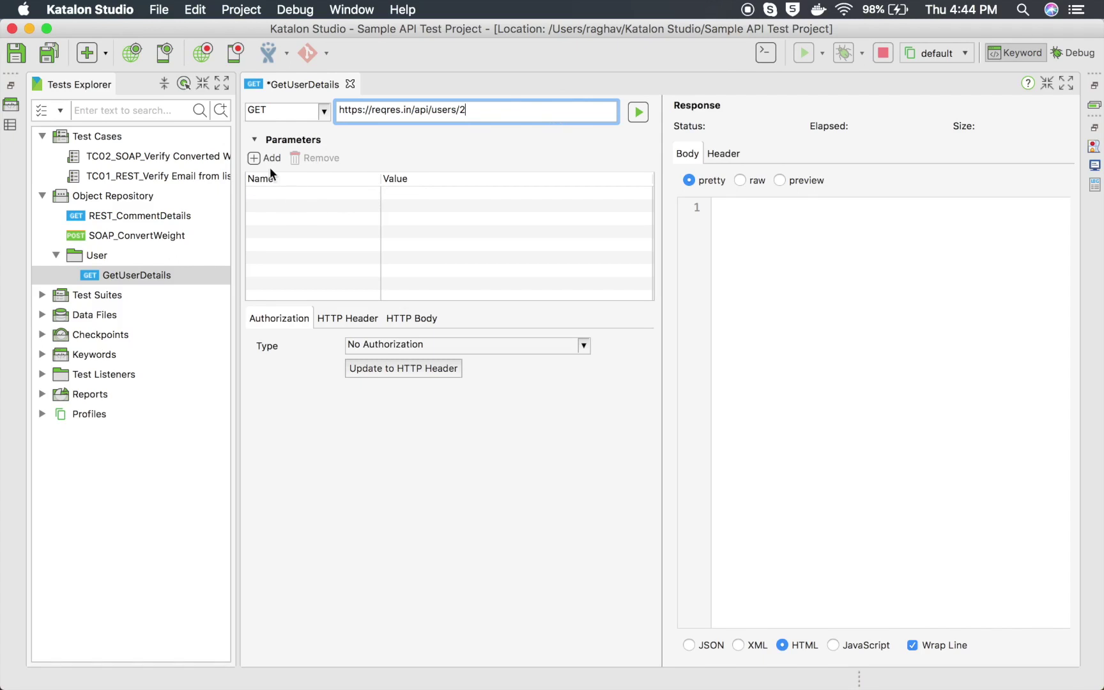
left_click(256, 158)
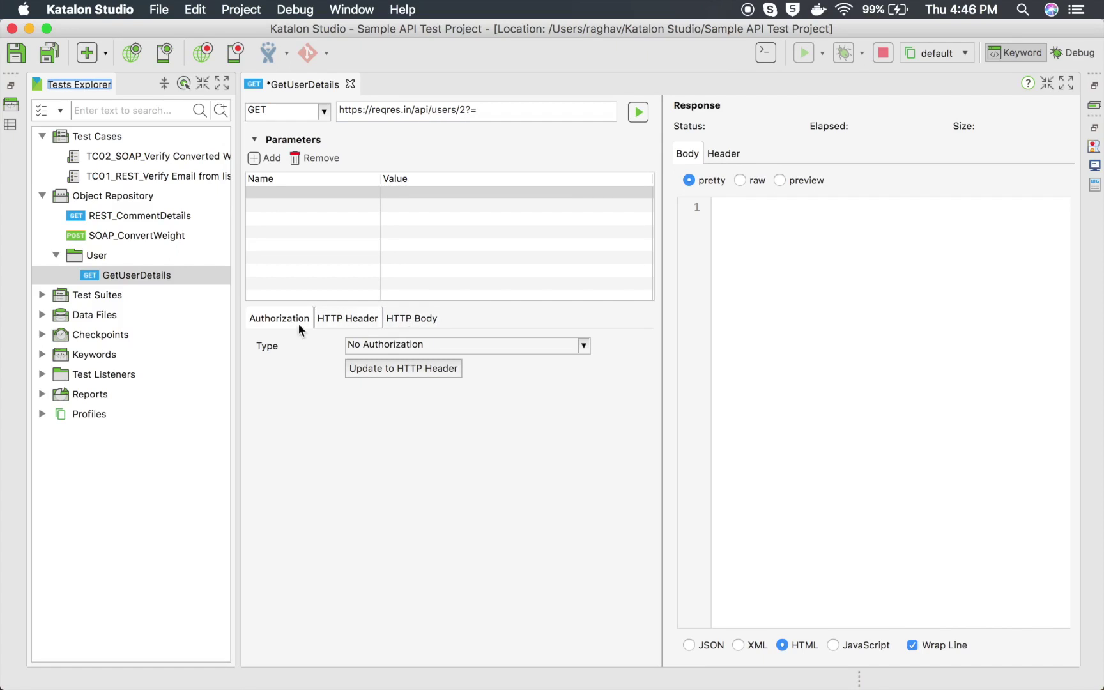
Step: Examine the HTTP header and HTTP body settings of GetUserDetails and the available authorization types
left_click(342, 320)
left_click(403, 320)
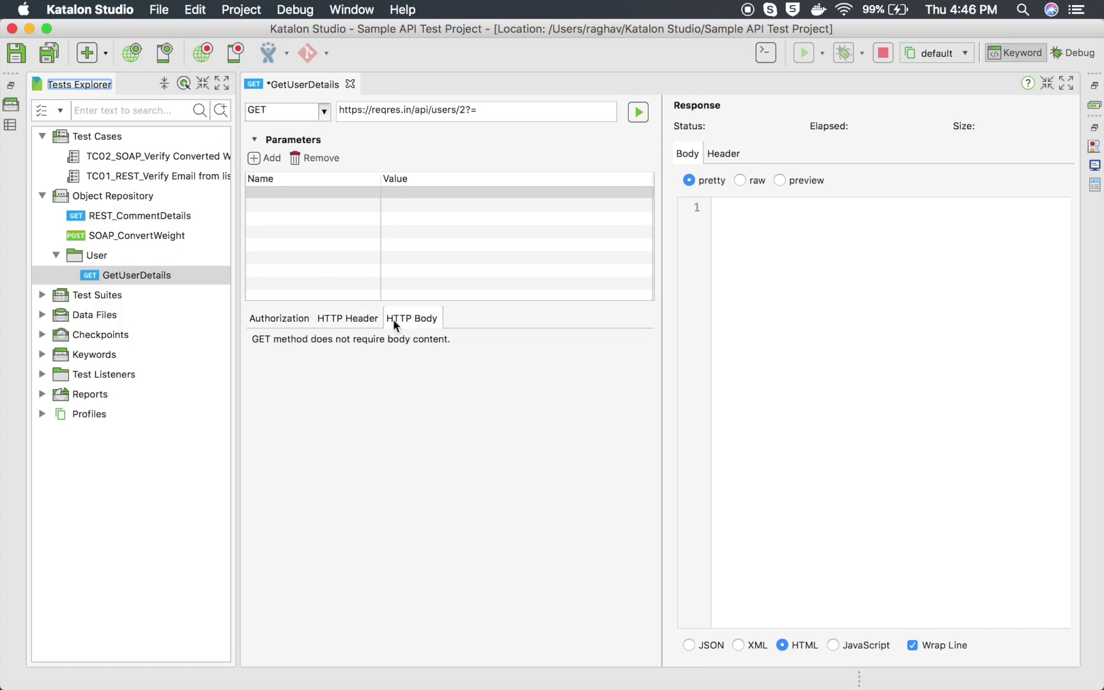
left_click(277, 320)
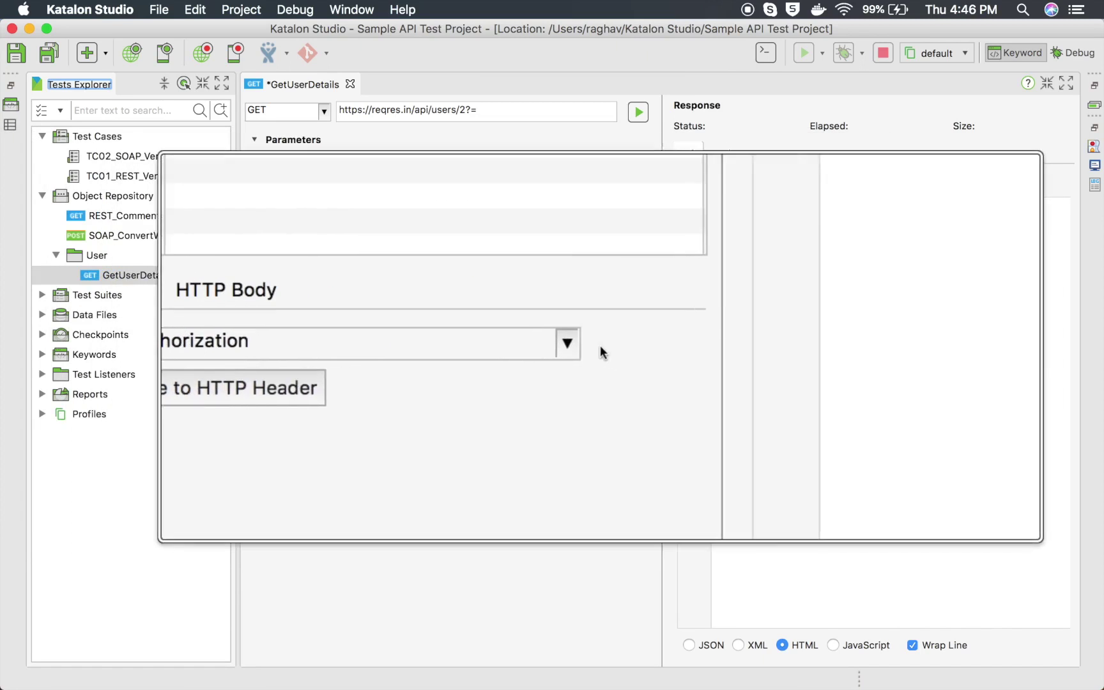
left_click(557, 344)
left_click(580, 348)
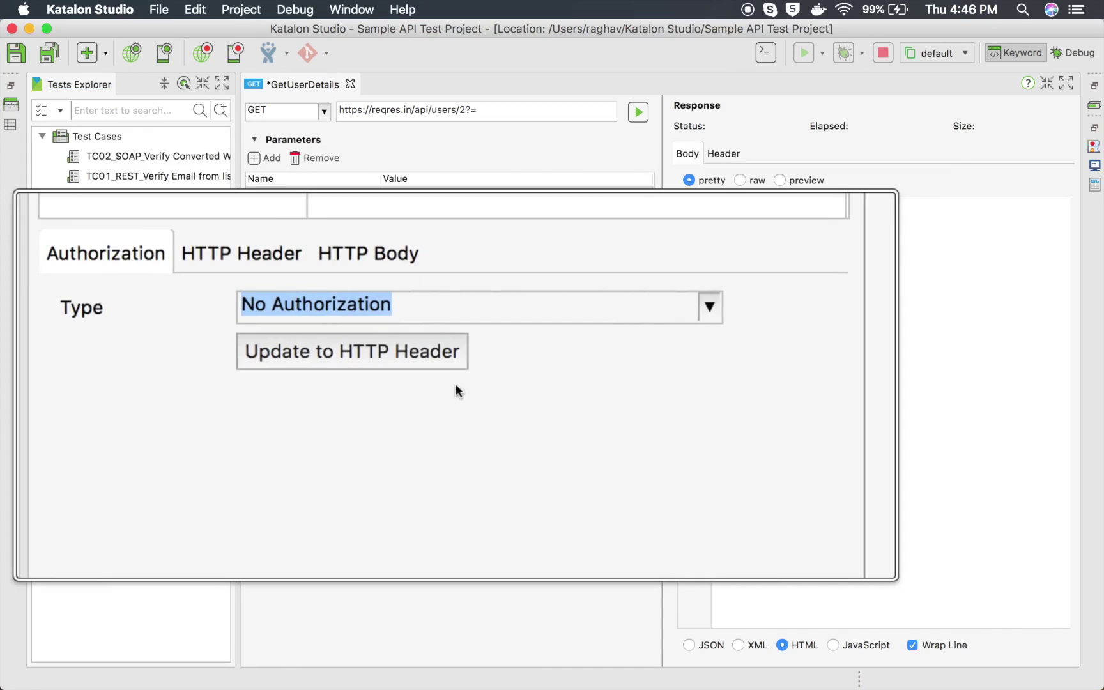
left_click(525, 342)
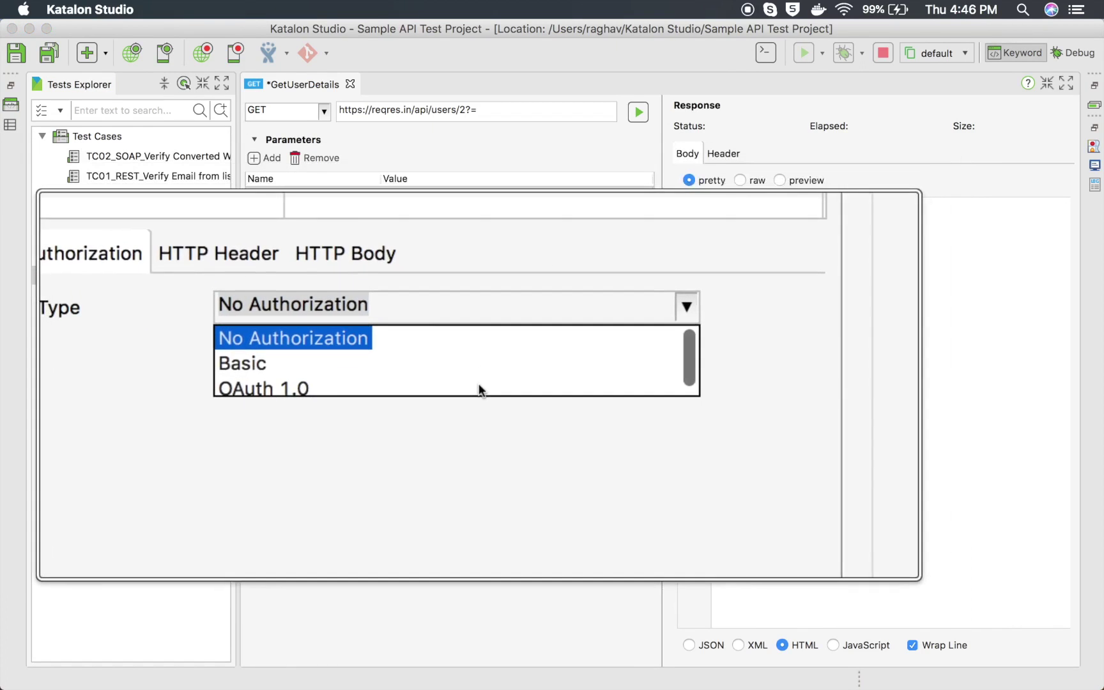
left_click(469, 429)
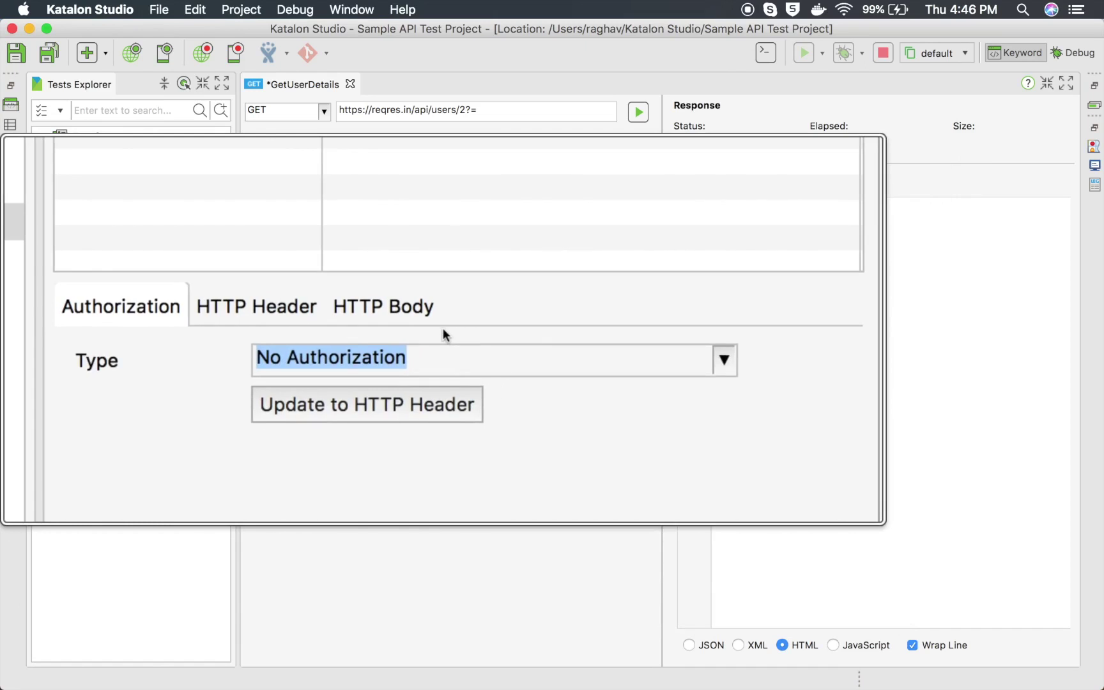
Step: Try the Basic authorization type, restore No Authorization, and review the HTTP header and body settings
left_click(584, 346)
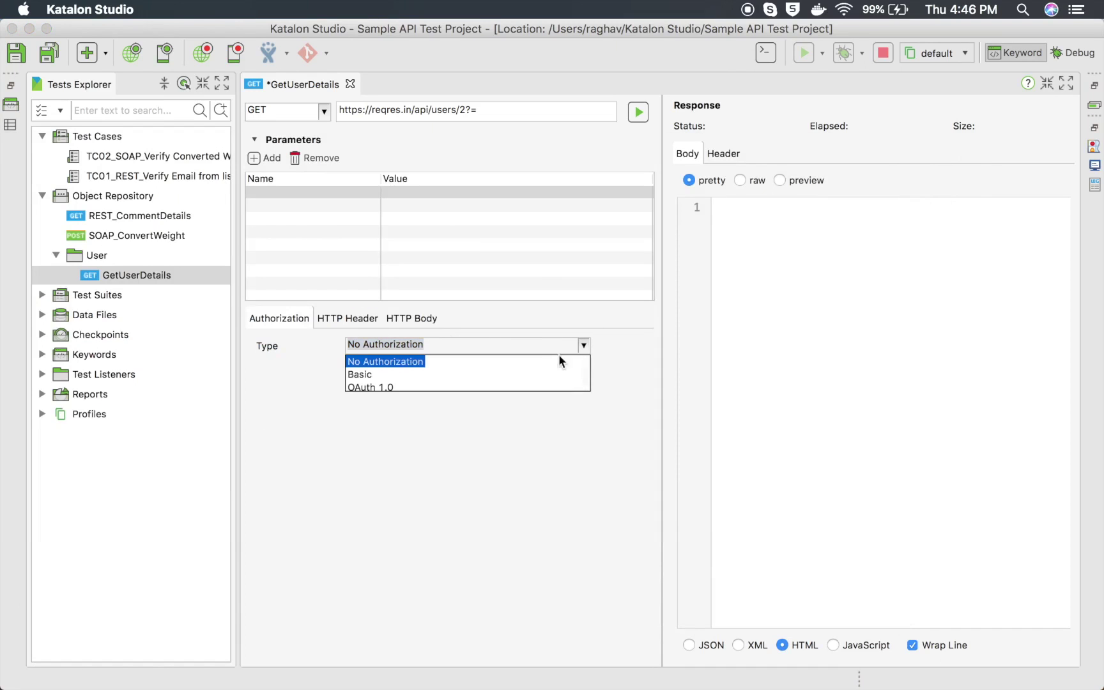
left_click(483, 375)
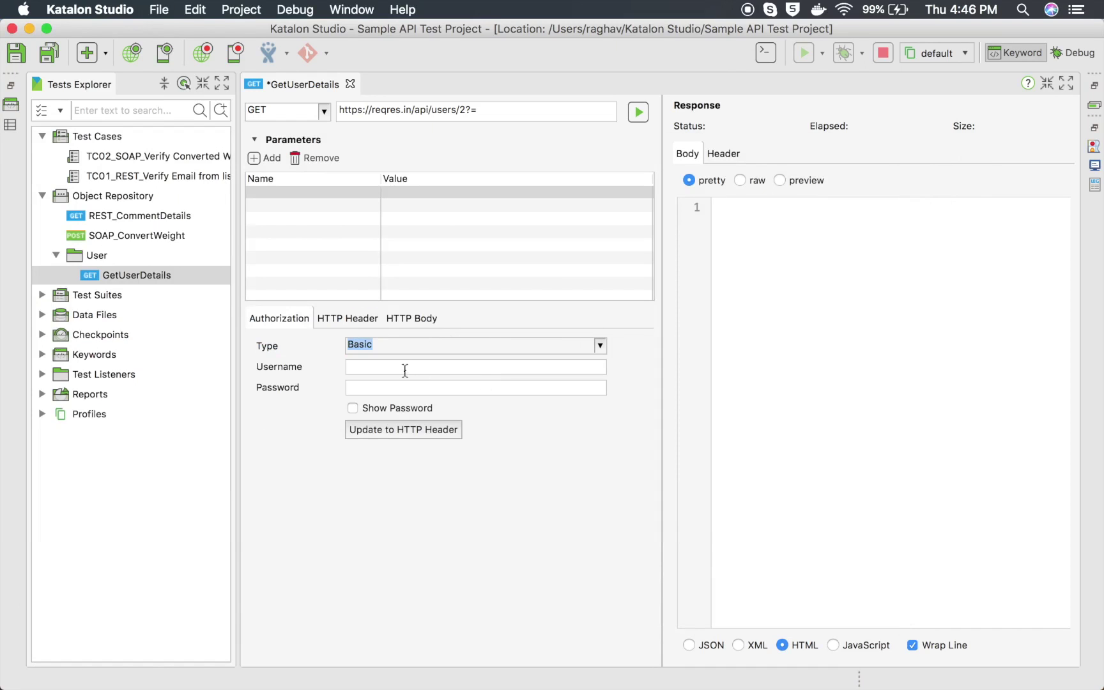
left_click(596, 350)
left_click(502, 363)
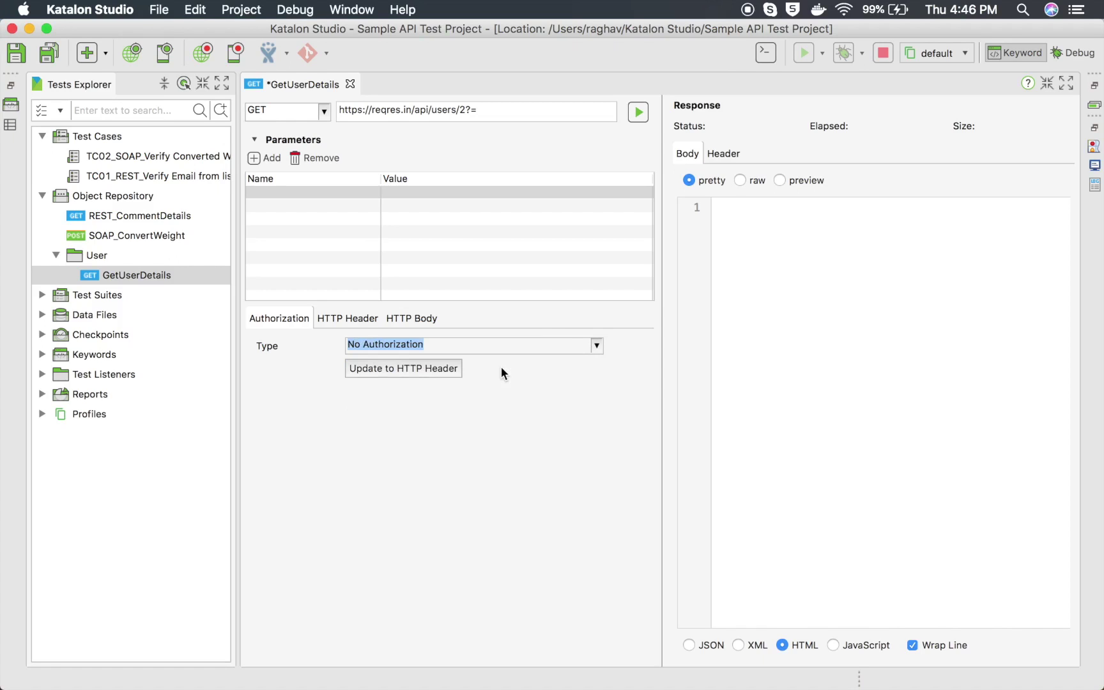
left_click(353, 319)
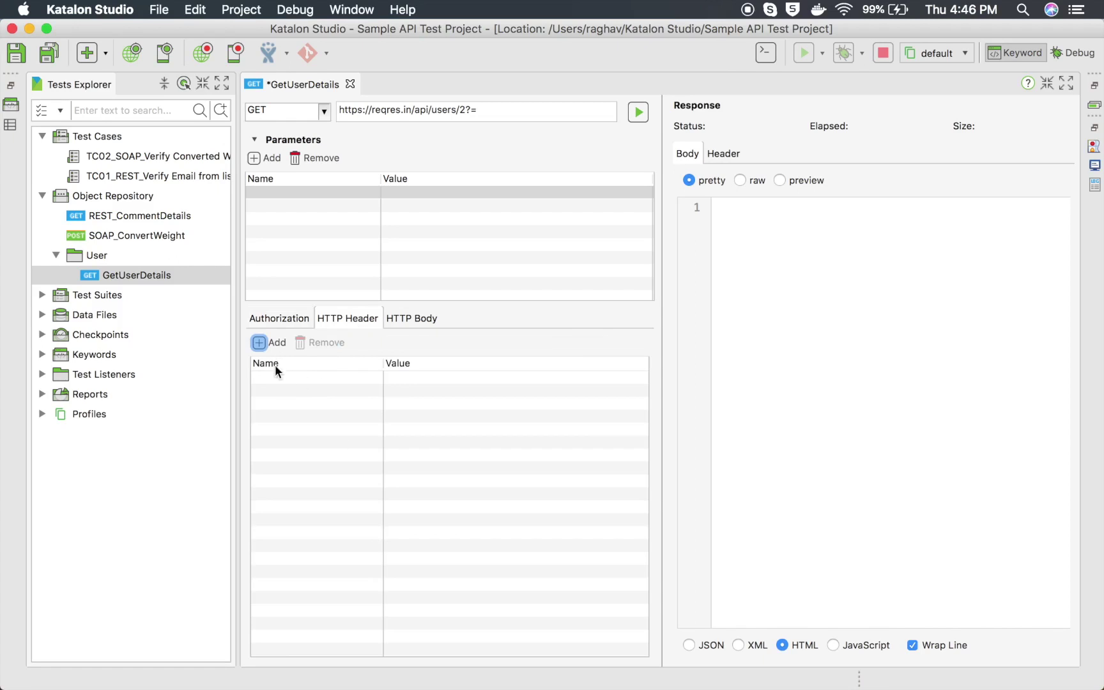
left_click(409, 319)
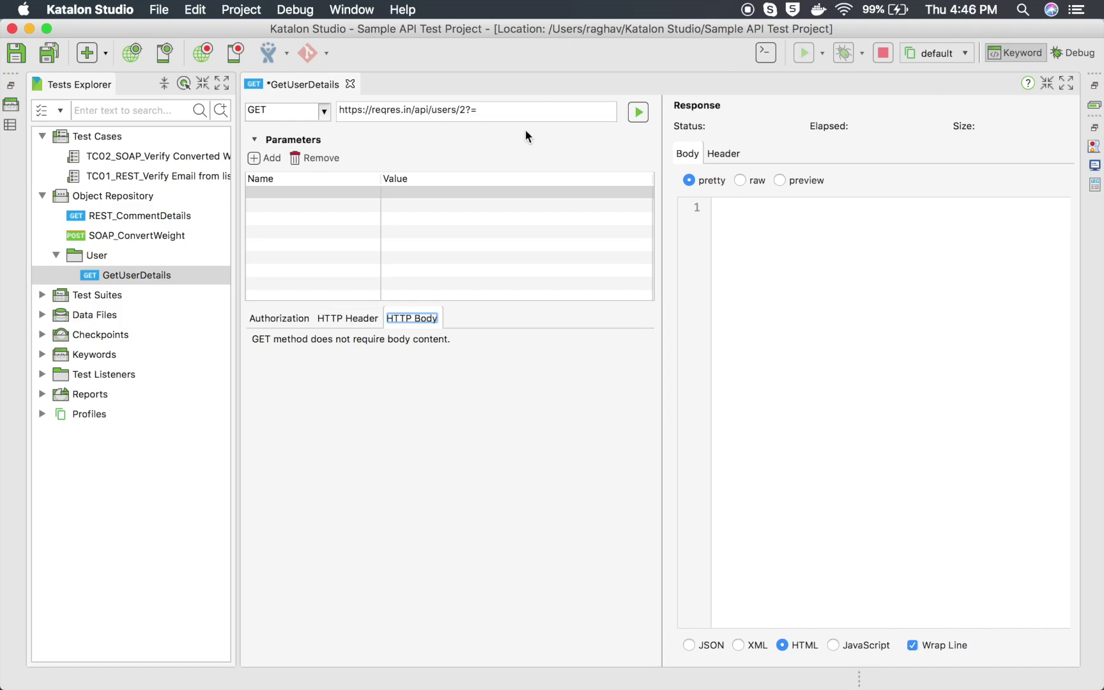
Step: Collapse the request parameters and send the GetUserDetails request, saving its changes
left_click(255, 140)
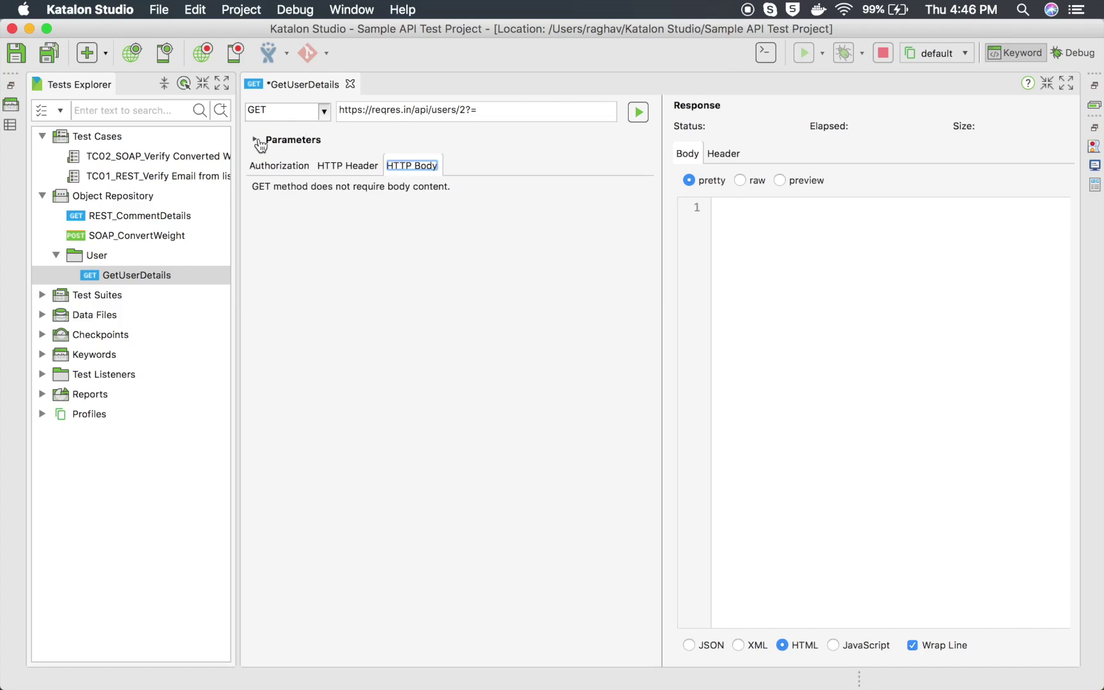
left_click(638, 112)
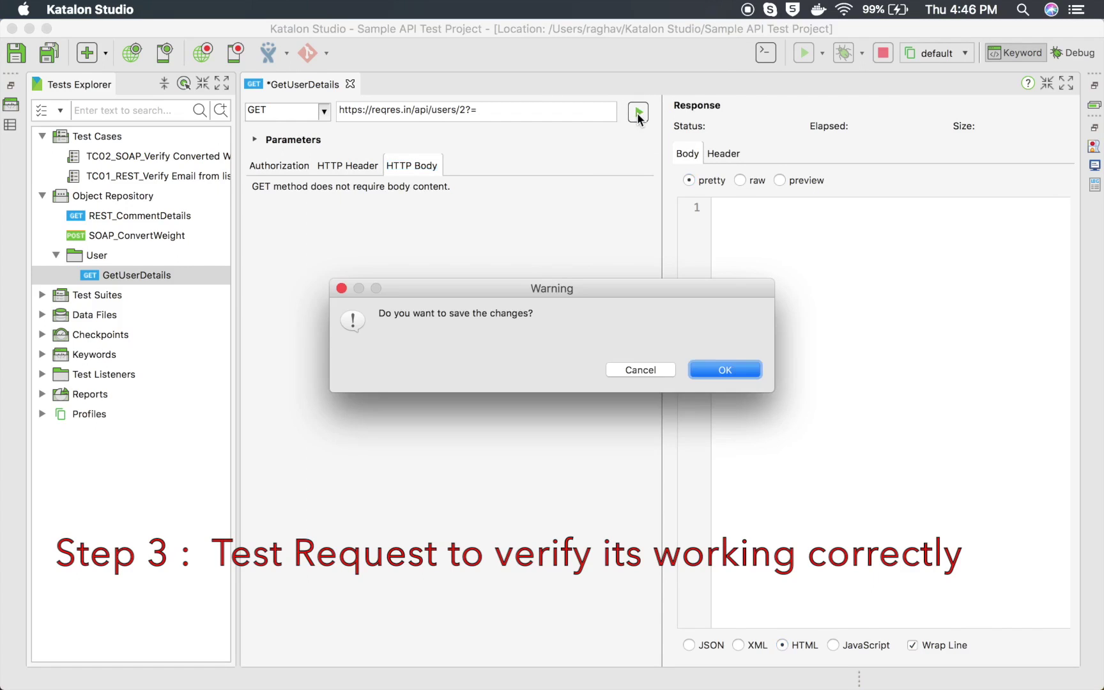
left_click(723, 371)
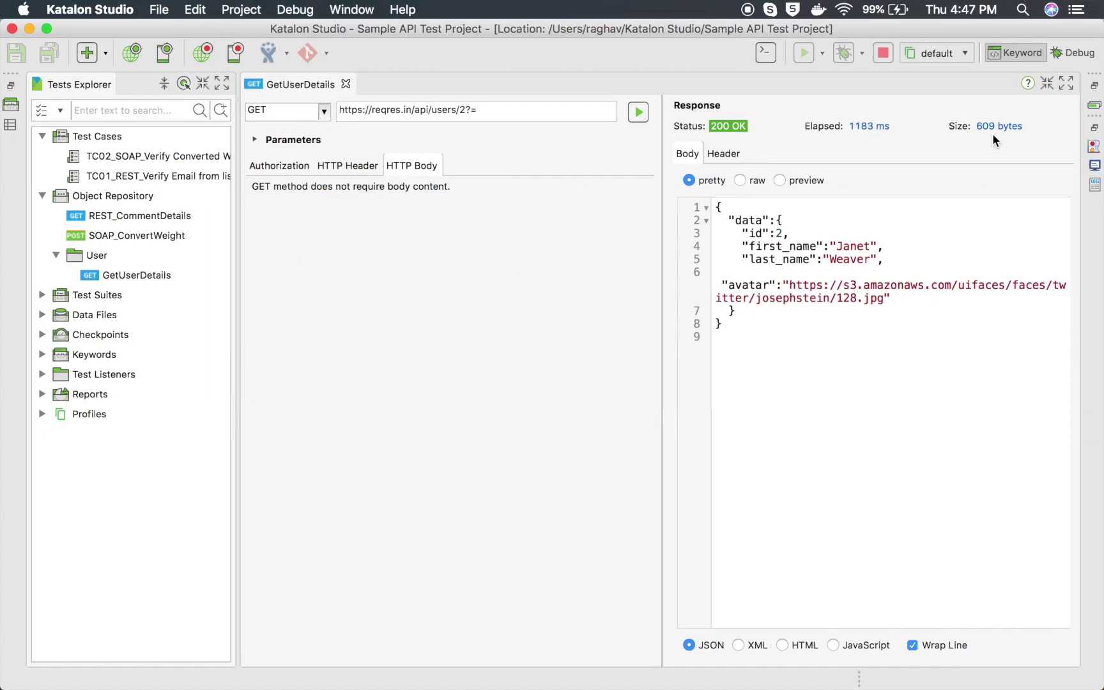
Step: Examine the response header and the response body in raw, preview and pretty views
left_click(721, 153)
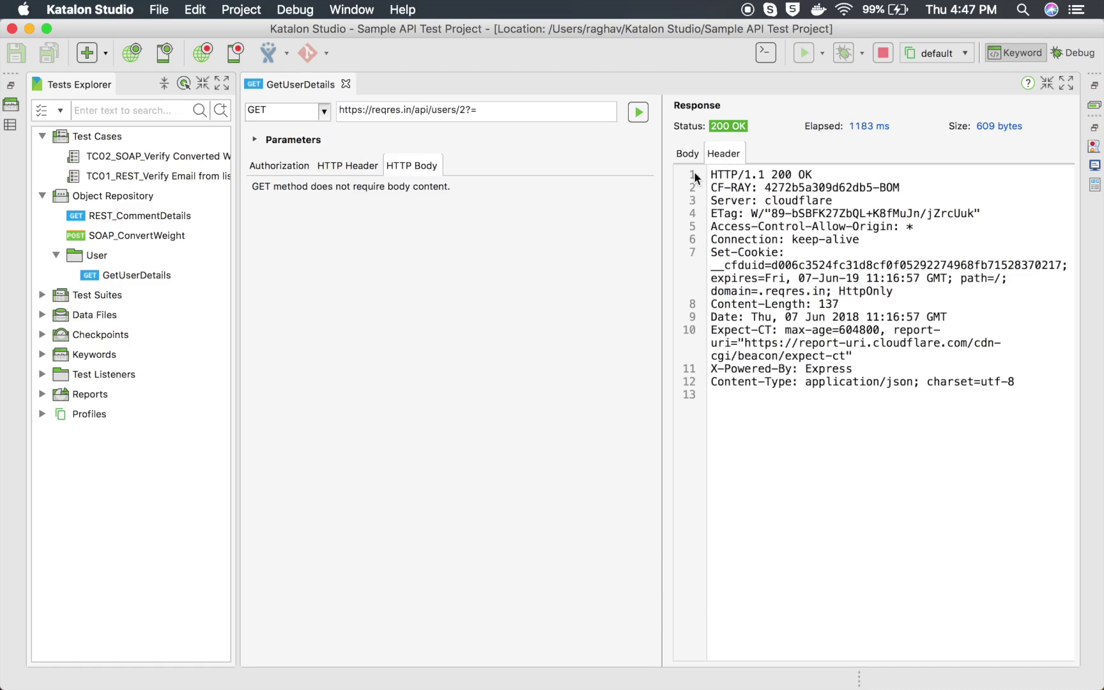
left_click(683, 155)
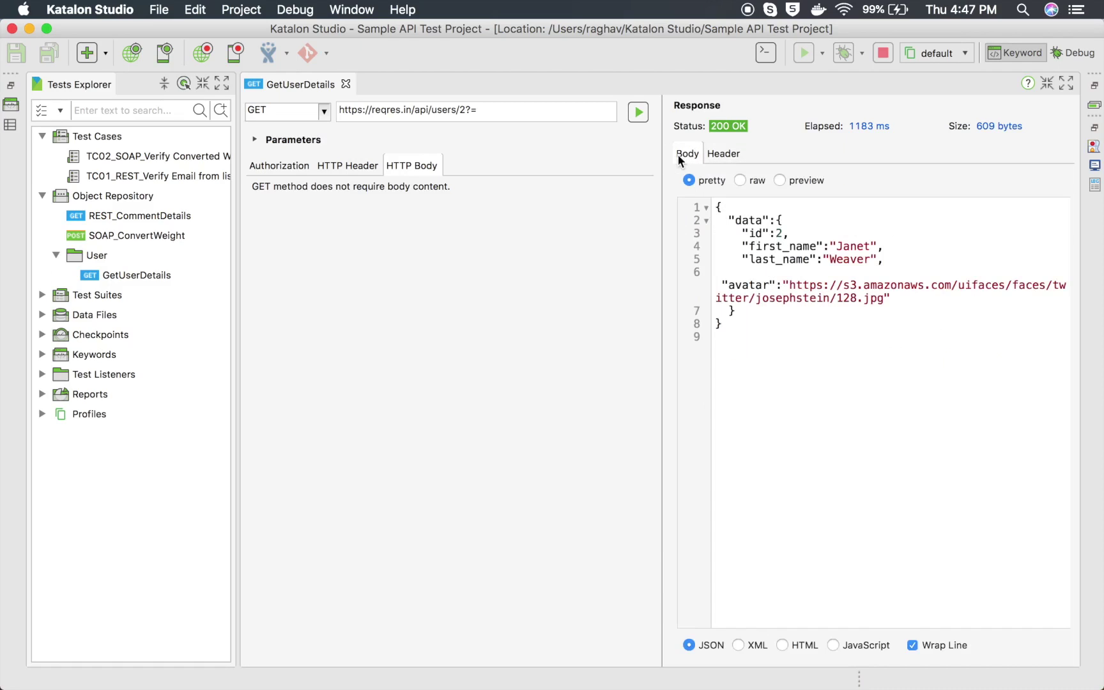
left_click(742, 181)
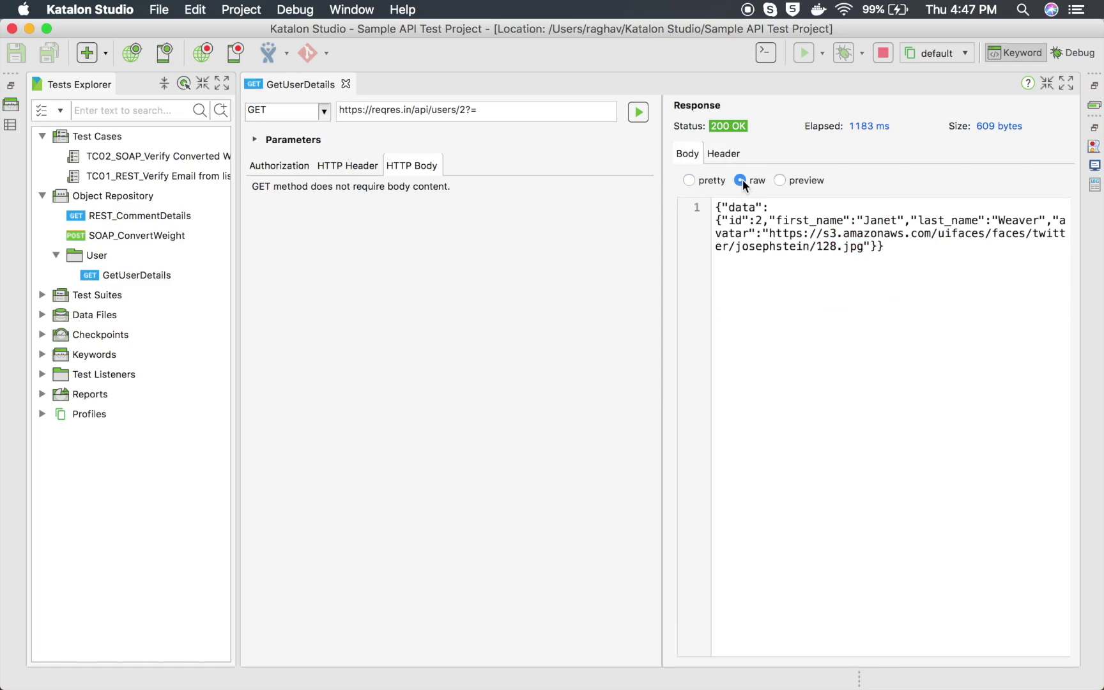
left_click(780, 179)
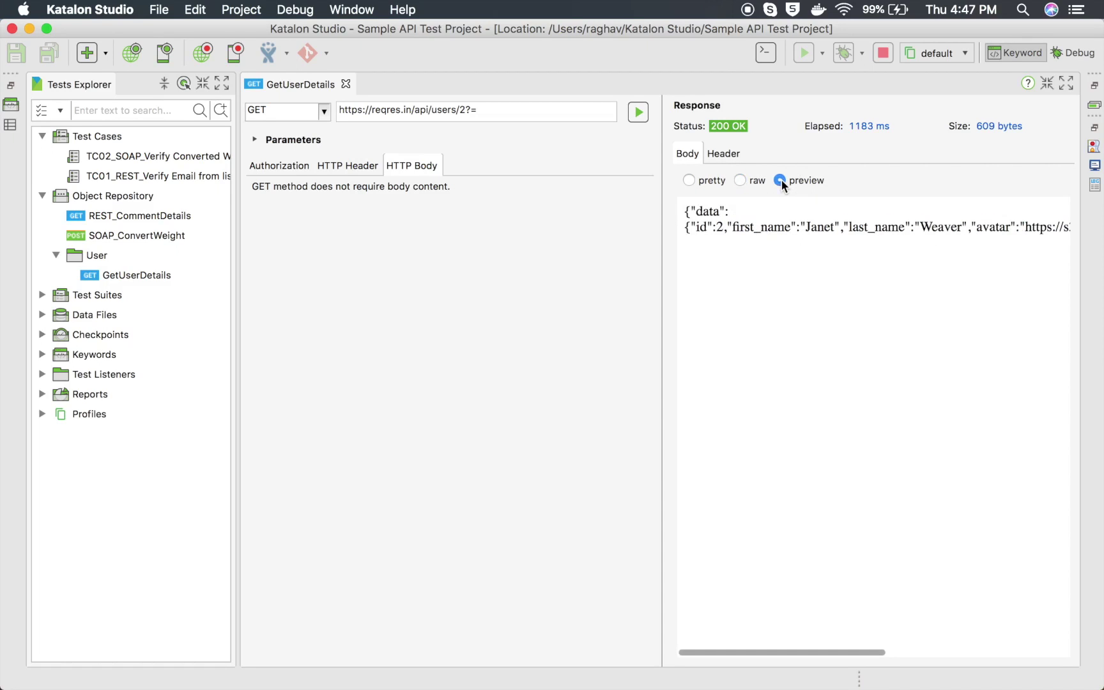
left_click(688, 180)
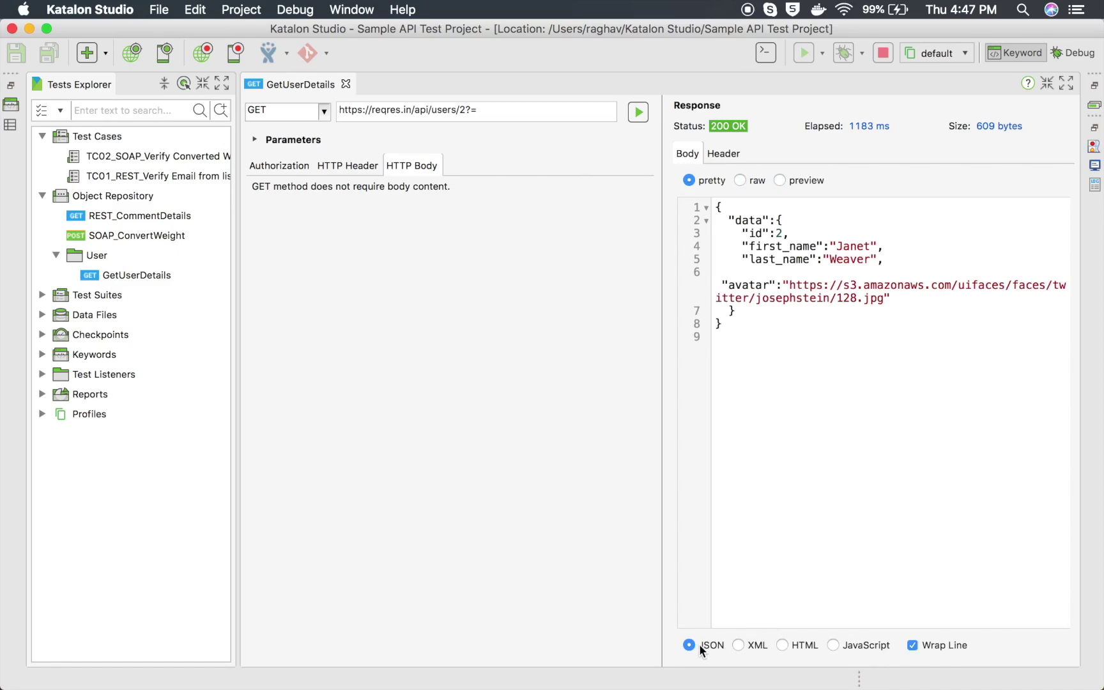
Step: View the pretty response body formatted as XML, HTML and JavaScript, and return it to JSON
left_click(738, 646)
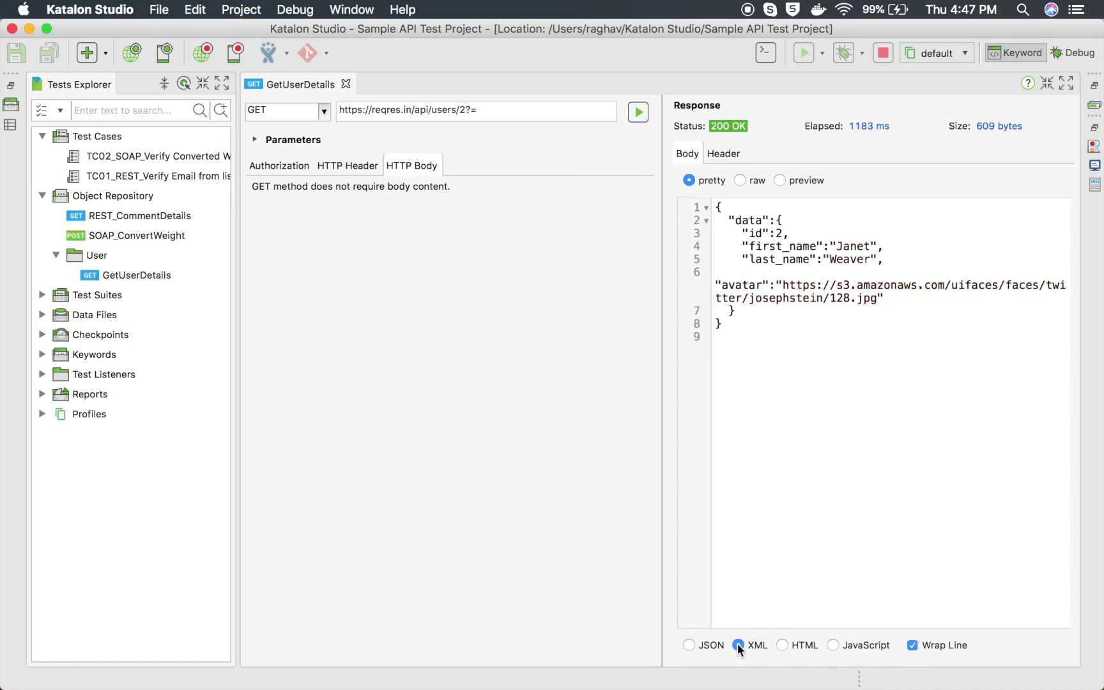
left_click(784, 645)
left_click(829, 644)
left_click(706, 646)
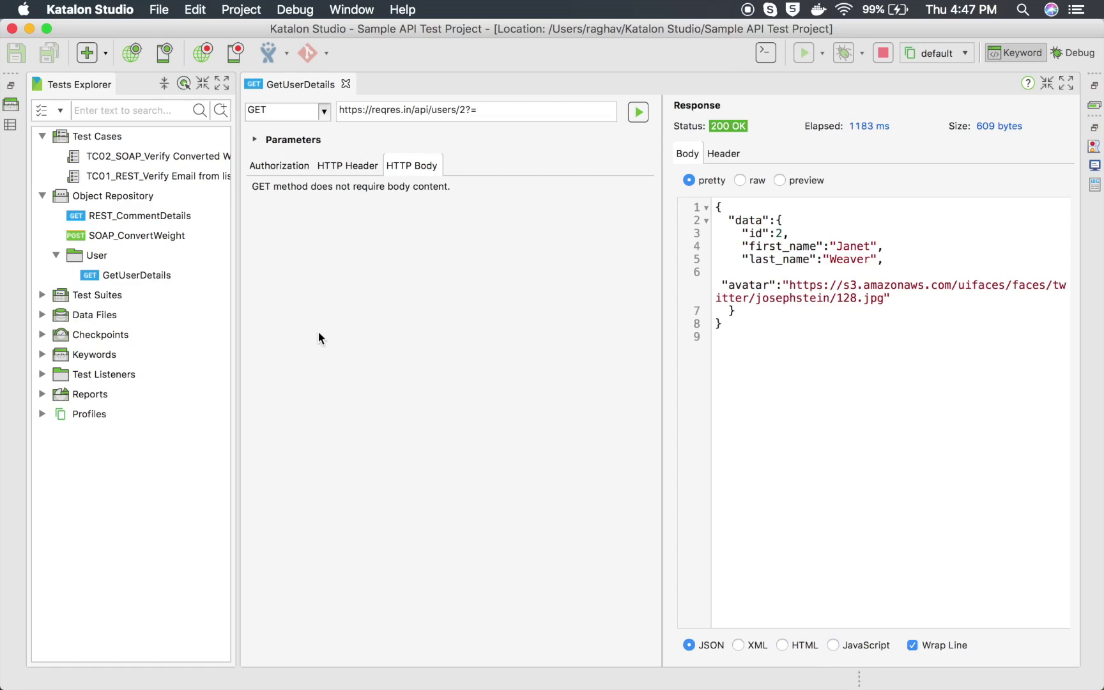
Step: Switch to Chrome, search in a new tab for "country info service wsdl", and open the webservices.oorsprong.org CountryInfoService WSDL, selecting its URL
key("super+Tab")
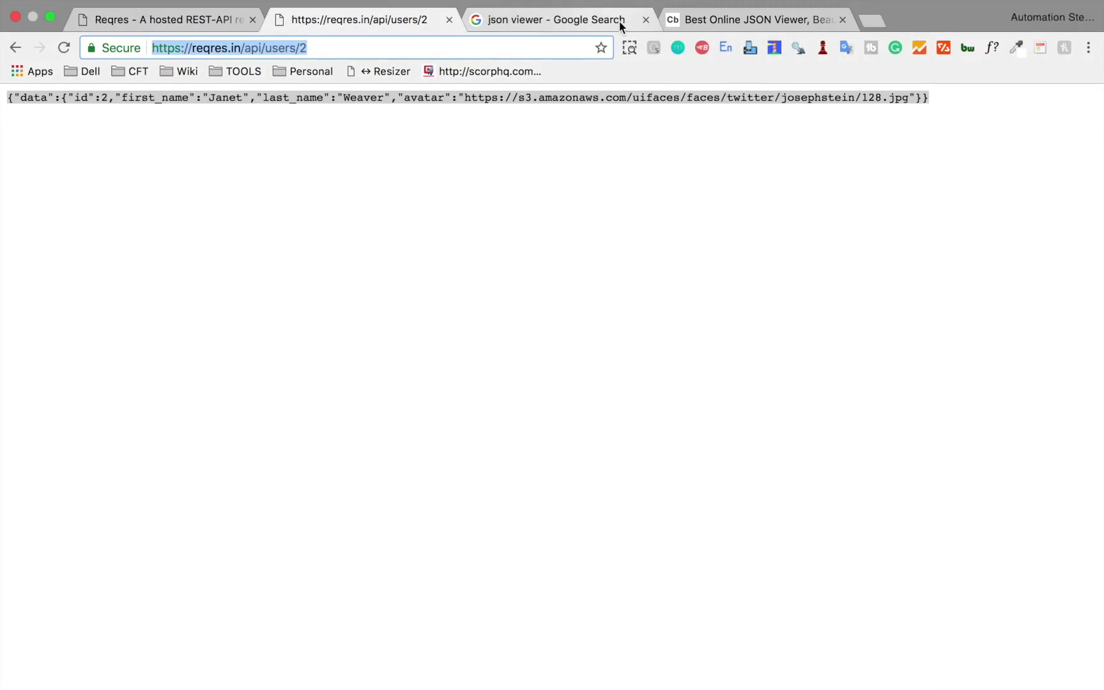
left_click(868, 22)
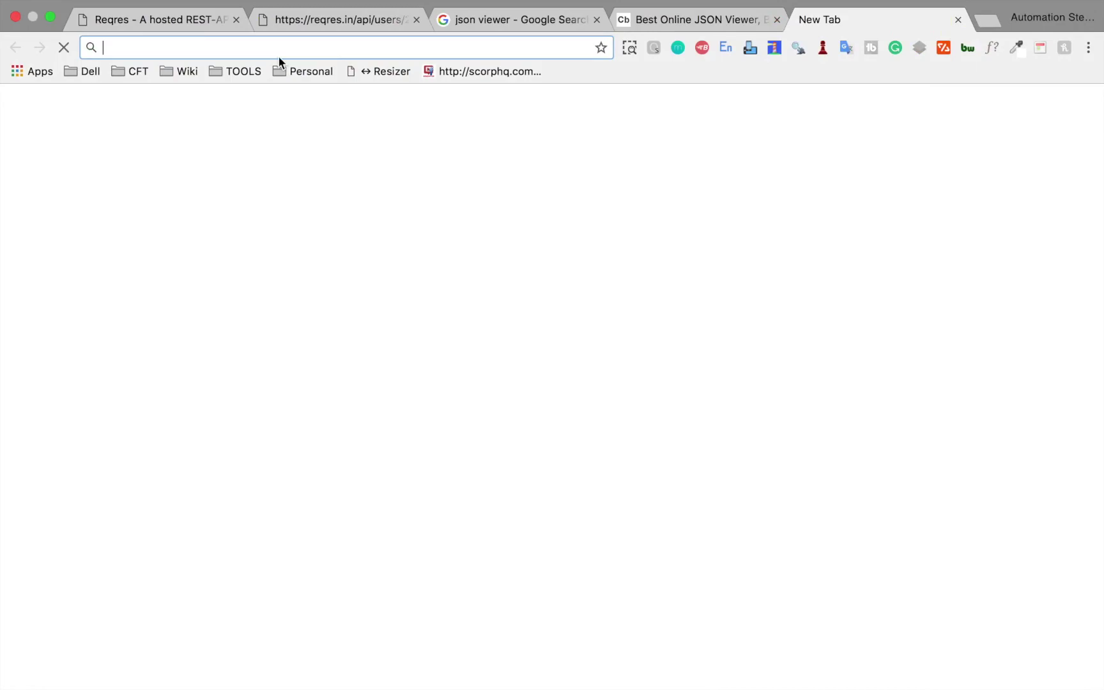
type("country info")
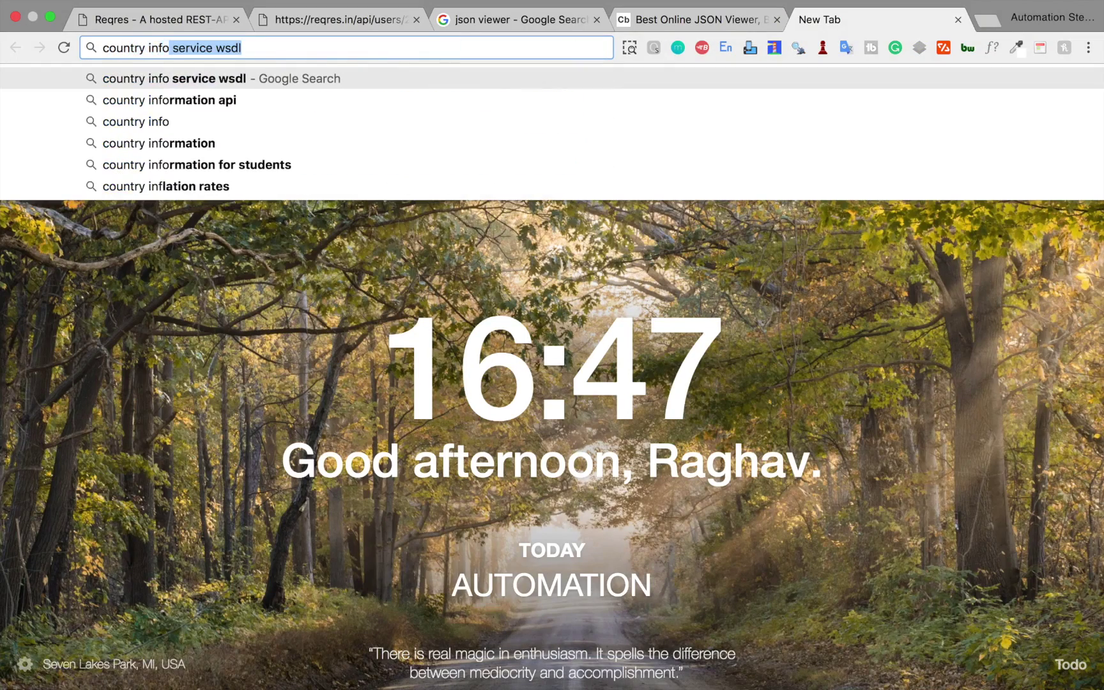
key("Return")
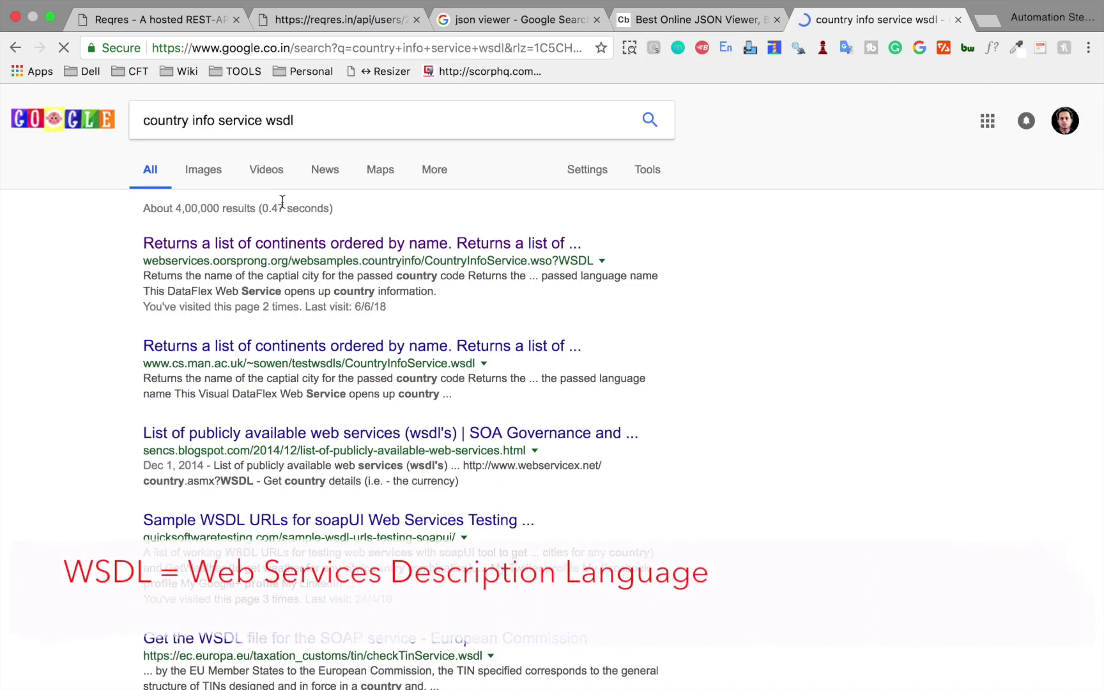
left_click(357, 249)
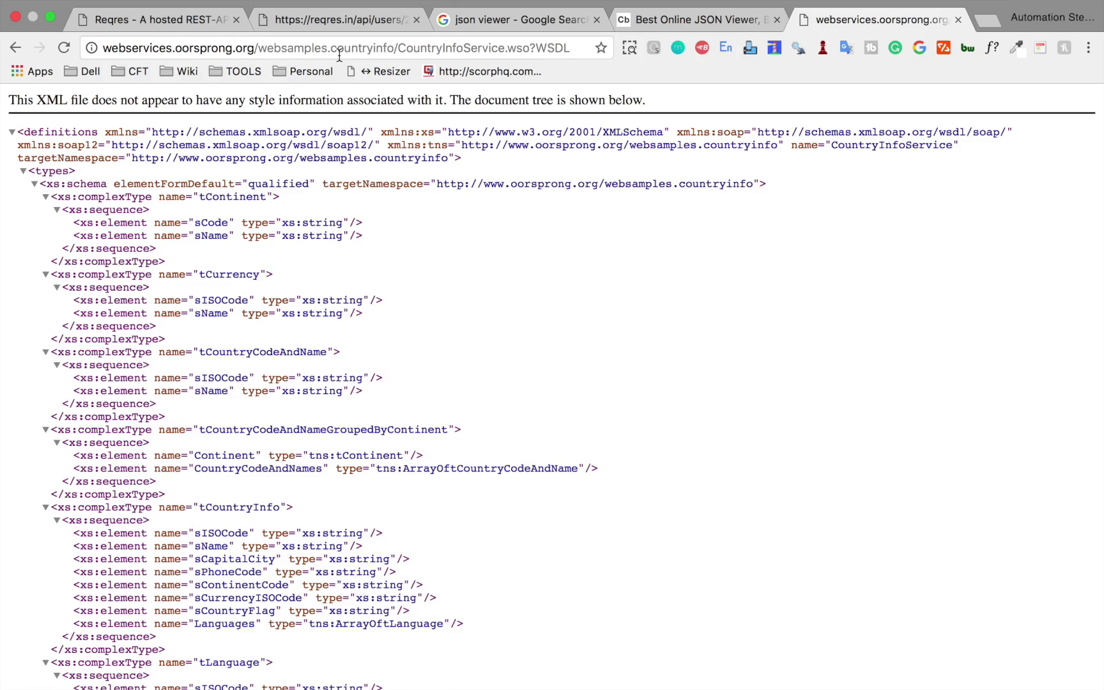
left_click(339, 53)
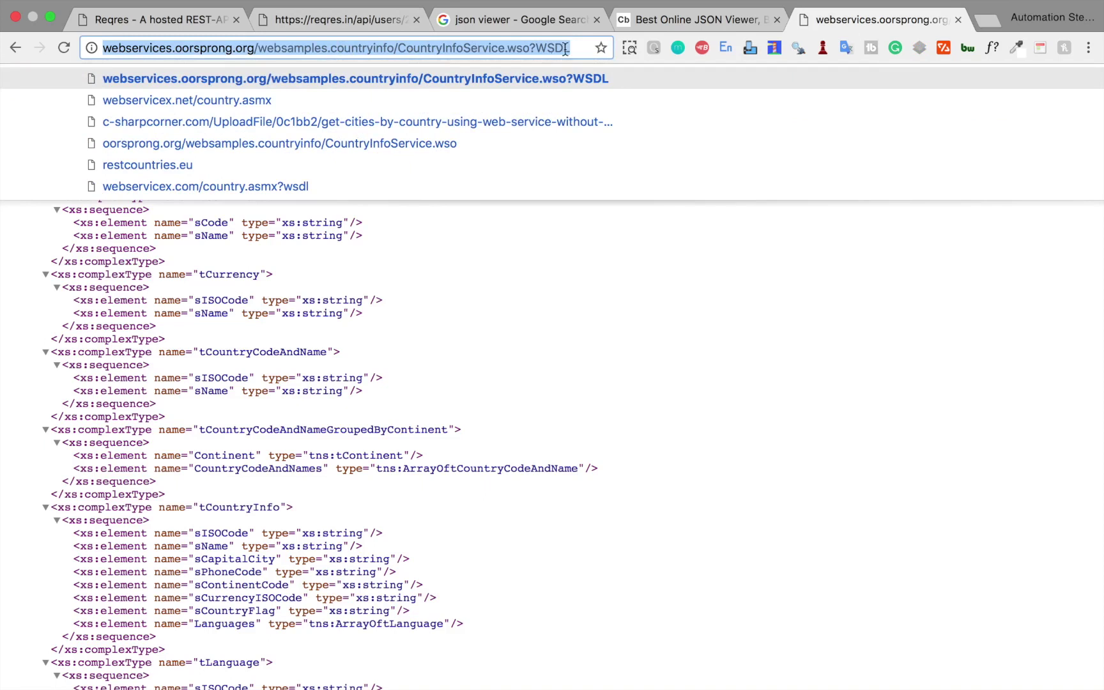
Step: Switch back to Katalon Studio and create a folder named CountryInfoService in the Object Repository
key("super+Tab")
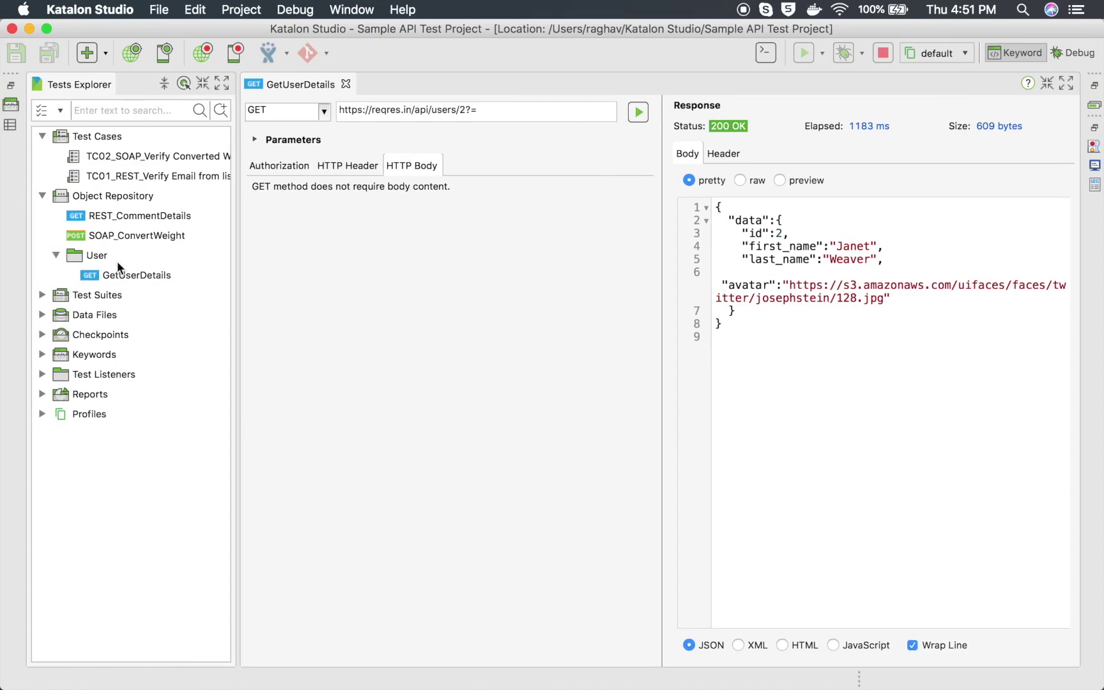
left_click(101, 197)
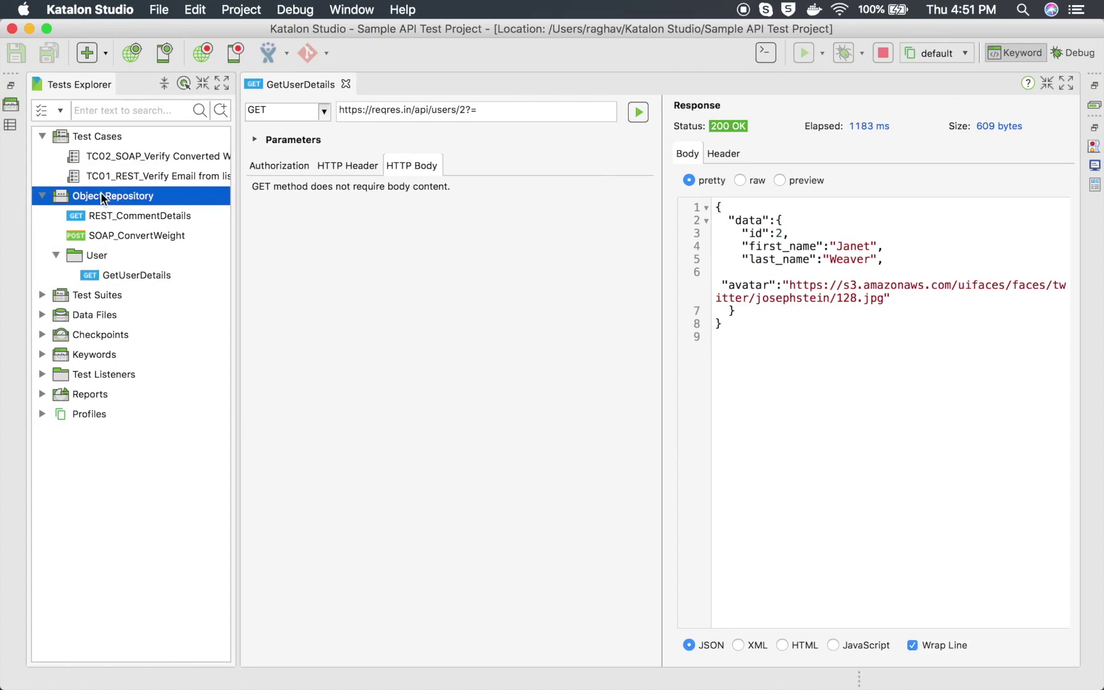
right_click(101, 197)
mouse_move(269, 200)
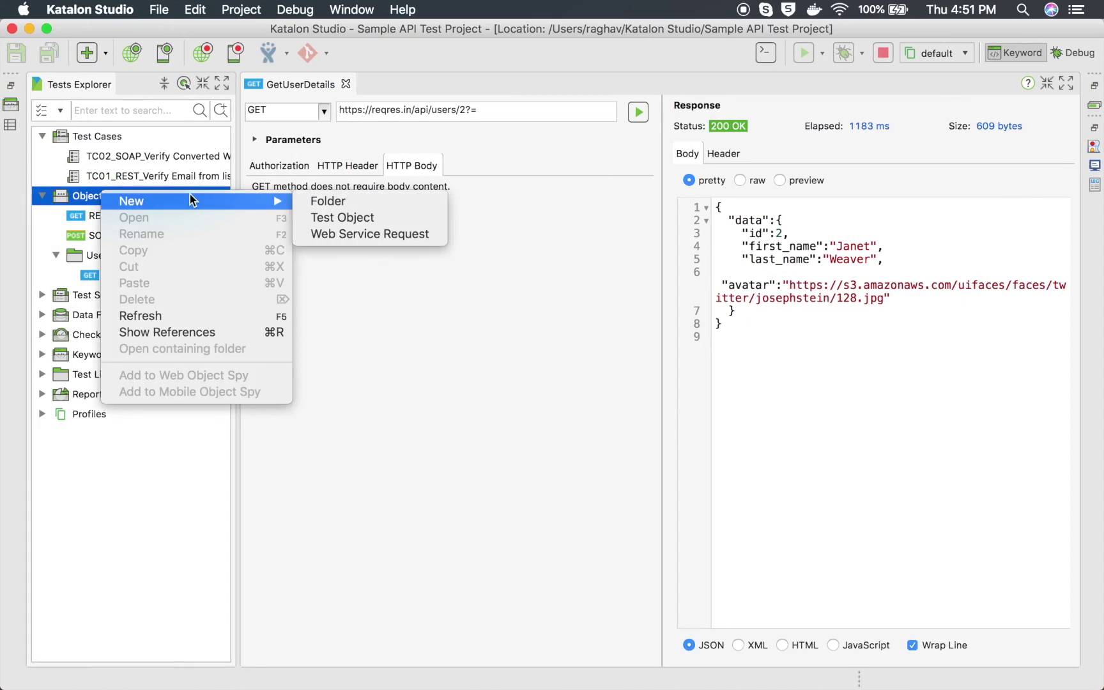
left_click(337, 200)
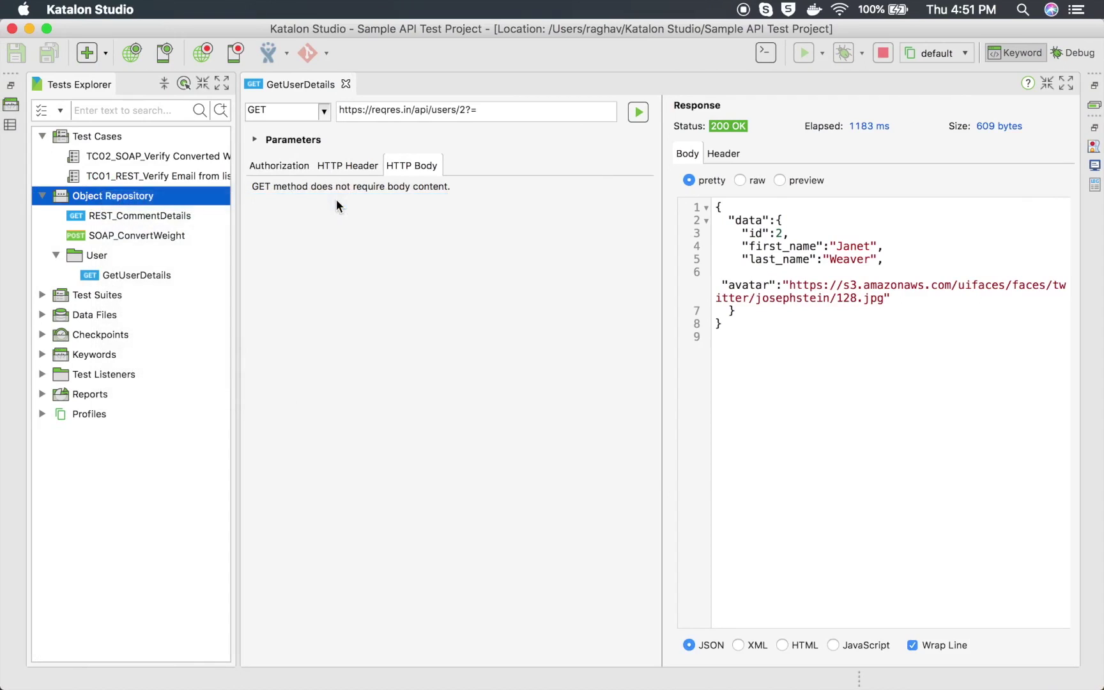
type("Country")
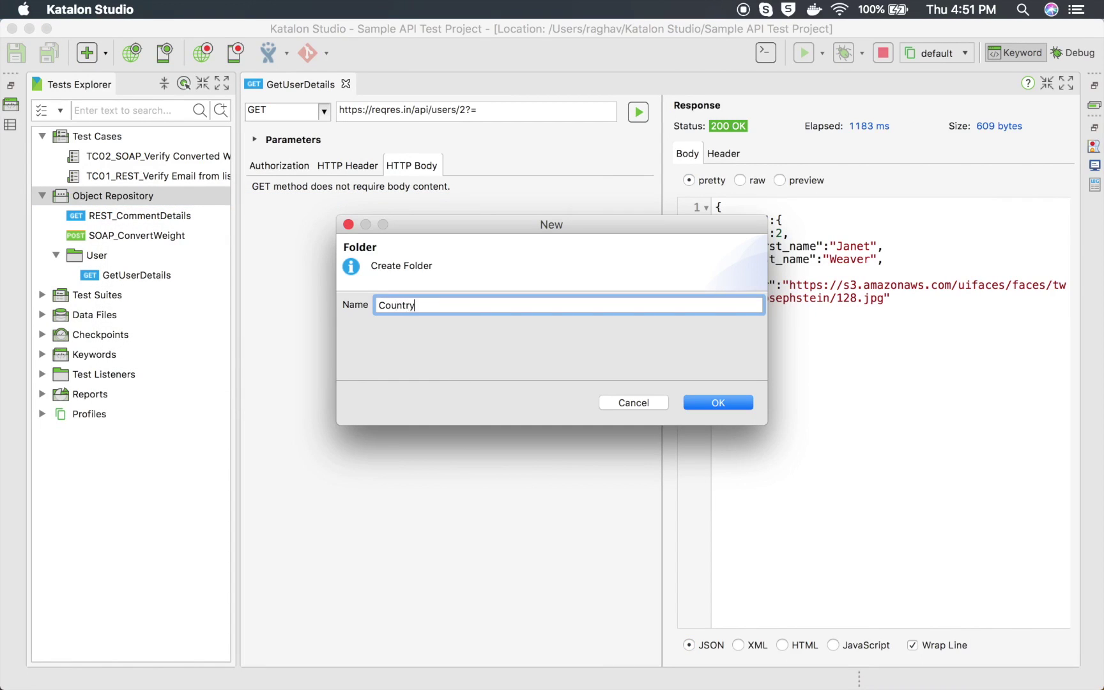
type("InfoService")
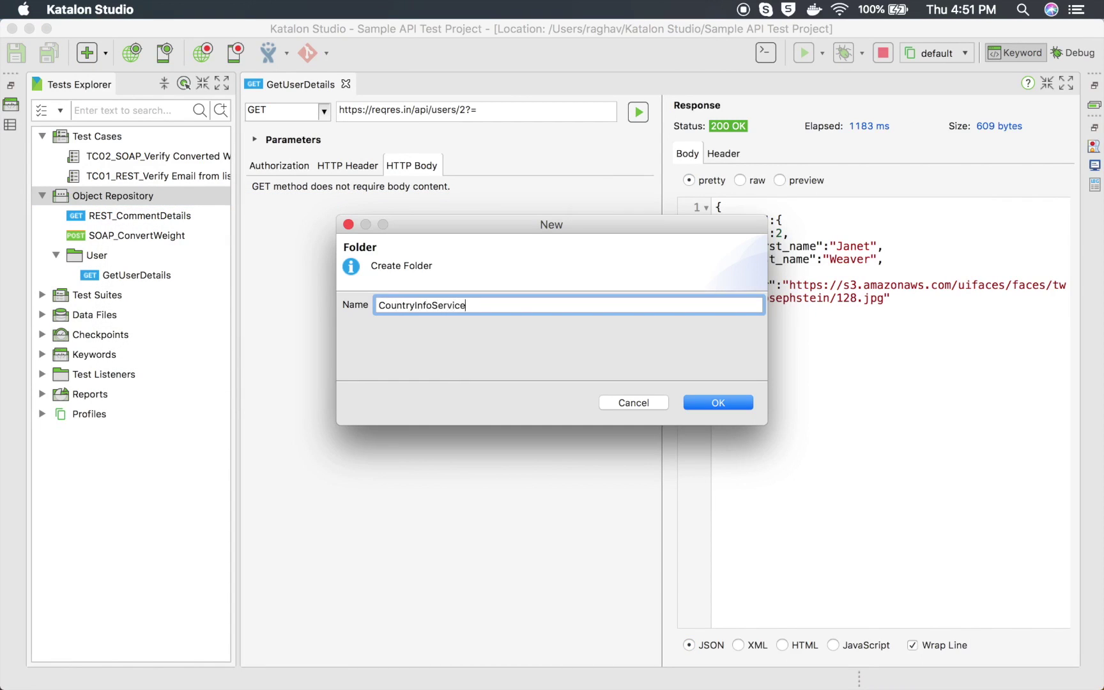
left_click(702, 403)
Step: Start a new web service request in the CountryInfoService folder and name it CountryInfoServiceWSDL
right_click(176, 296)
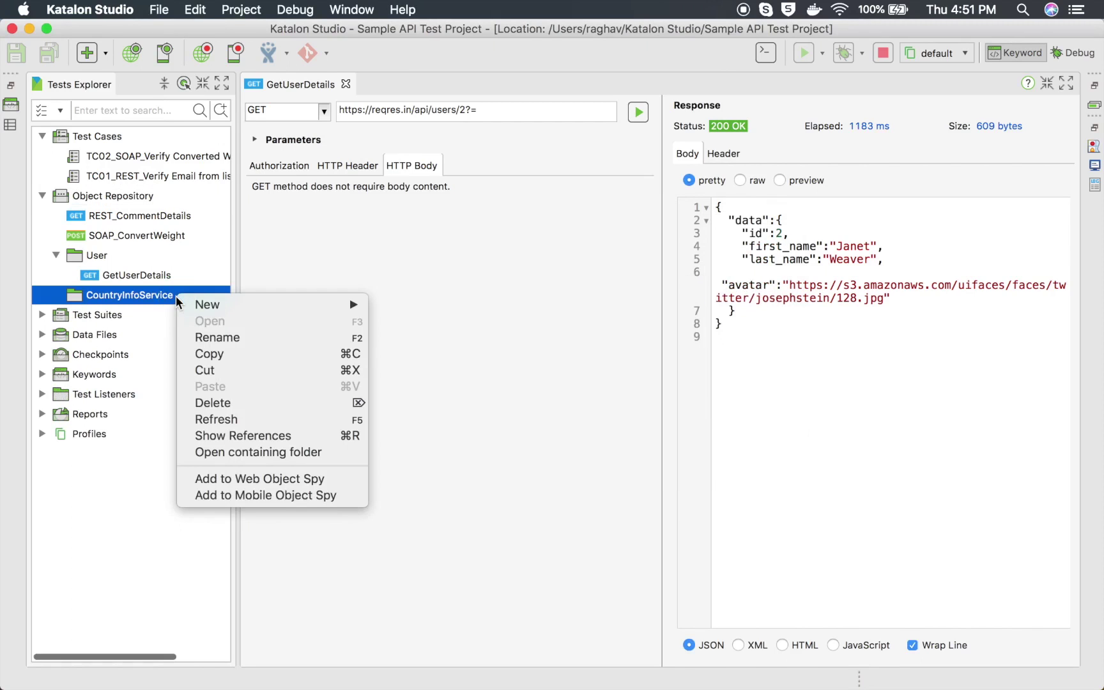
mouse_move(241, 307)
left_click(411, 339)
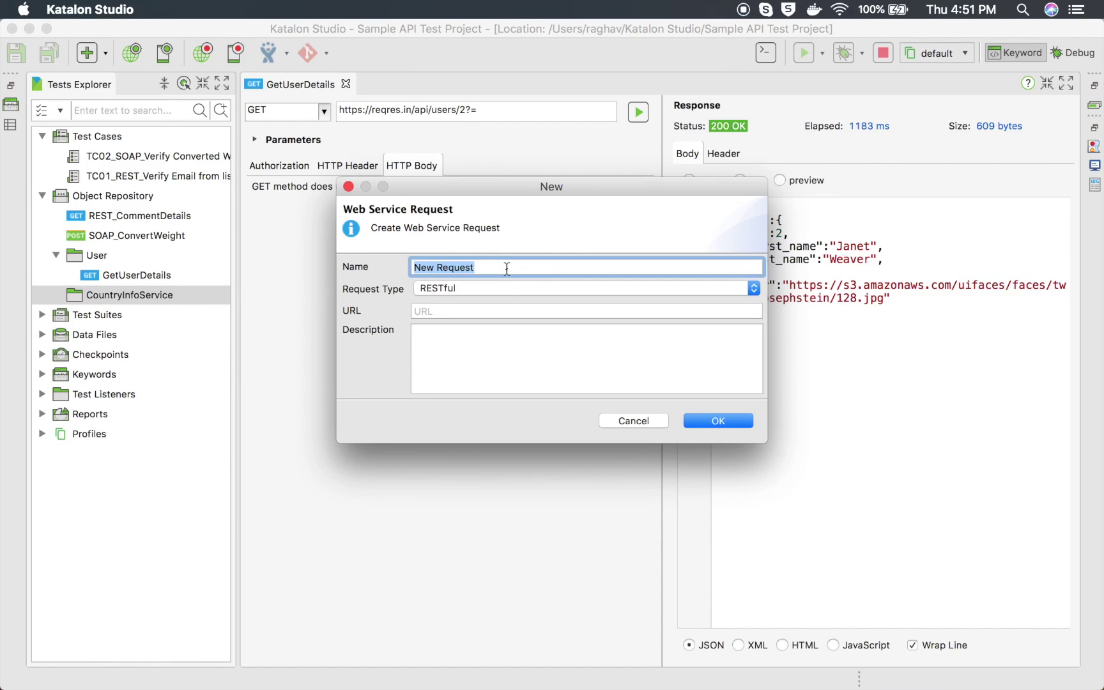
type("Country")
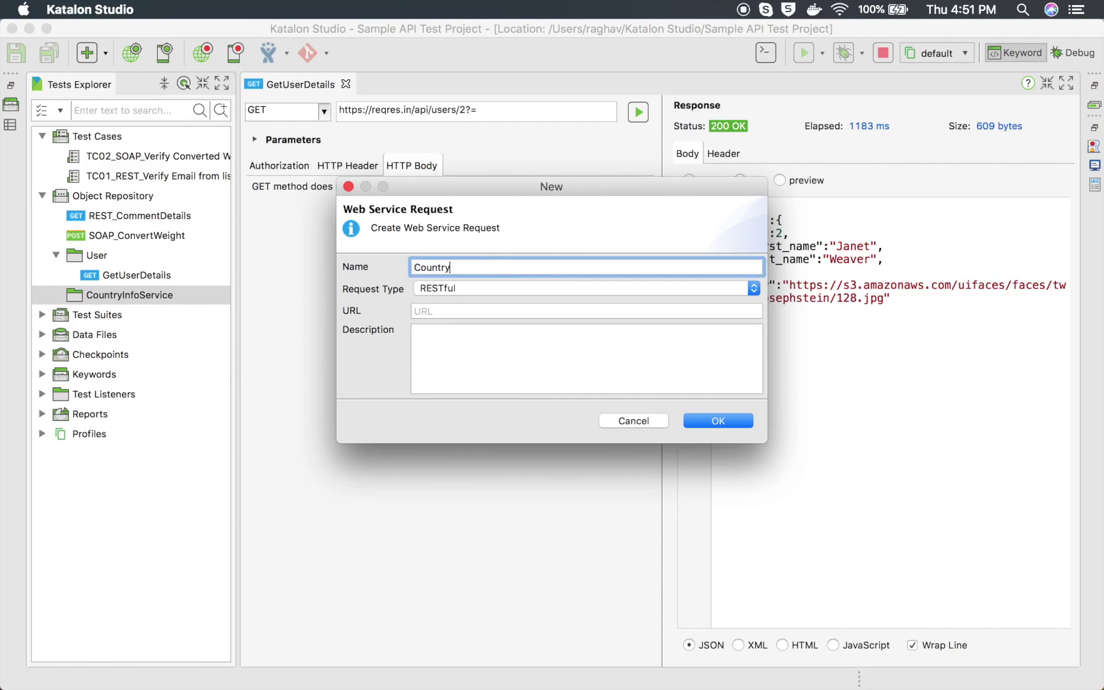
type("Infoser")
key("BackSpace")
key("BackSpace")
key("BackSpace")
type("ServiceWSDL")
Step: Set the request type to SOAP, paste the copied webservices.oorsprong.org CountryInfoService WSDL address as the URL, and create the request
left_click(753, 289)
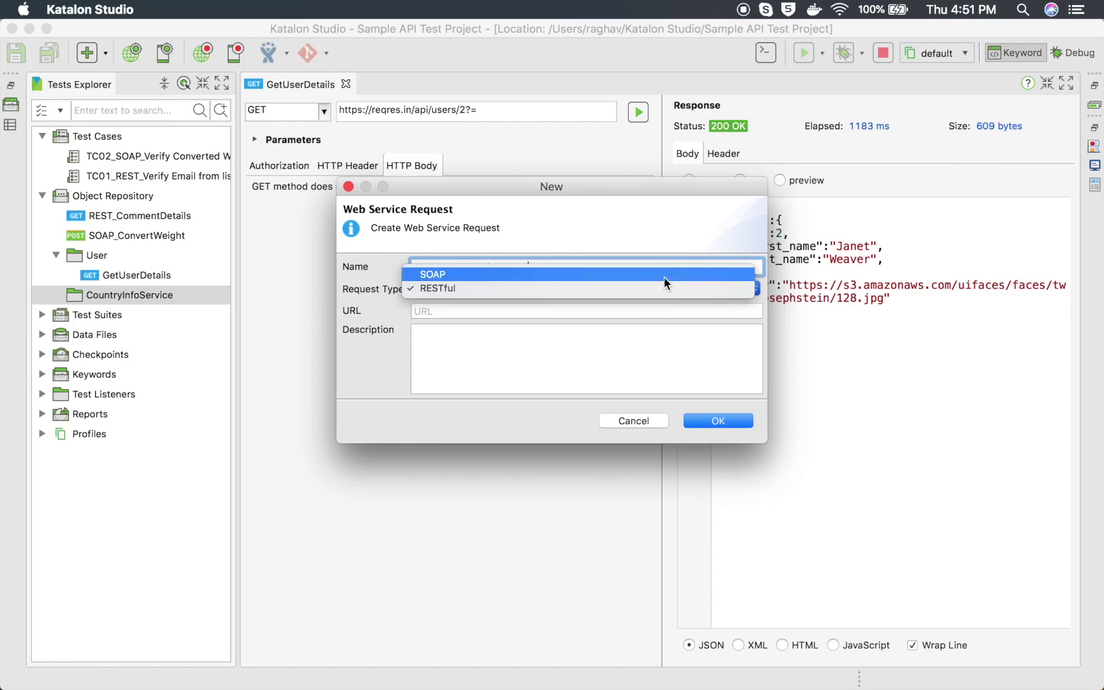
left_click(665, 275)
left_click(552, 311)
key("super+v")
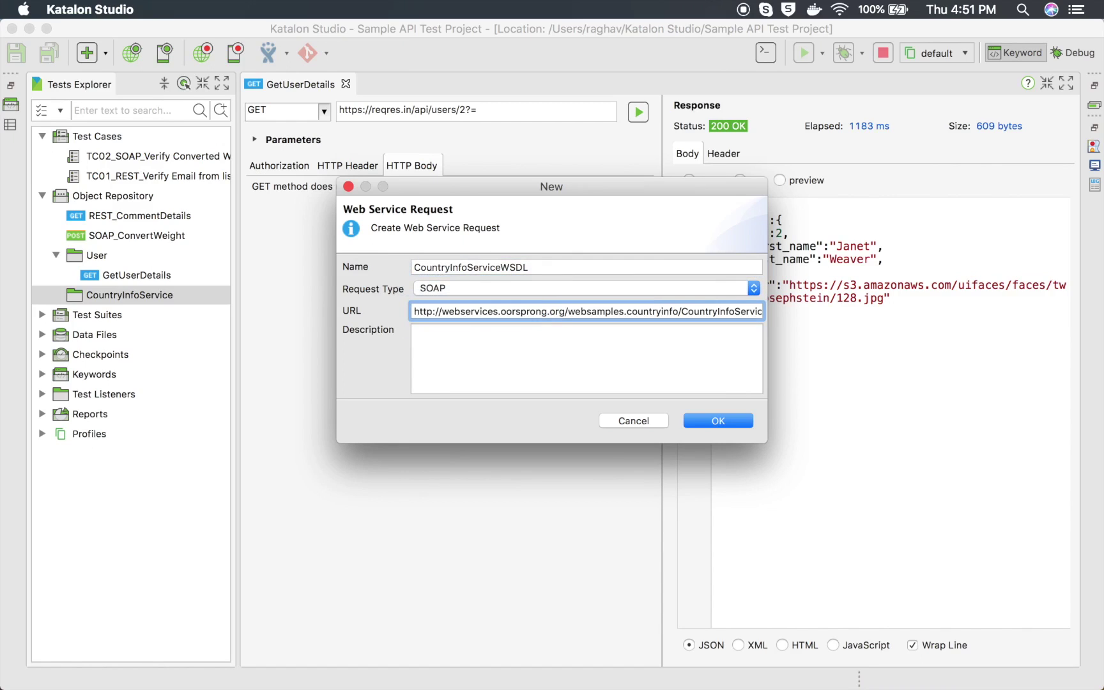
left_click_drag(488, 312, 676, 319)
left_click(583, 353)
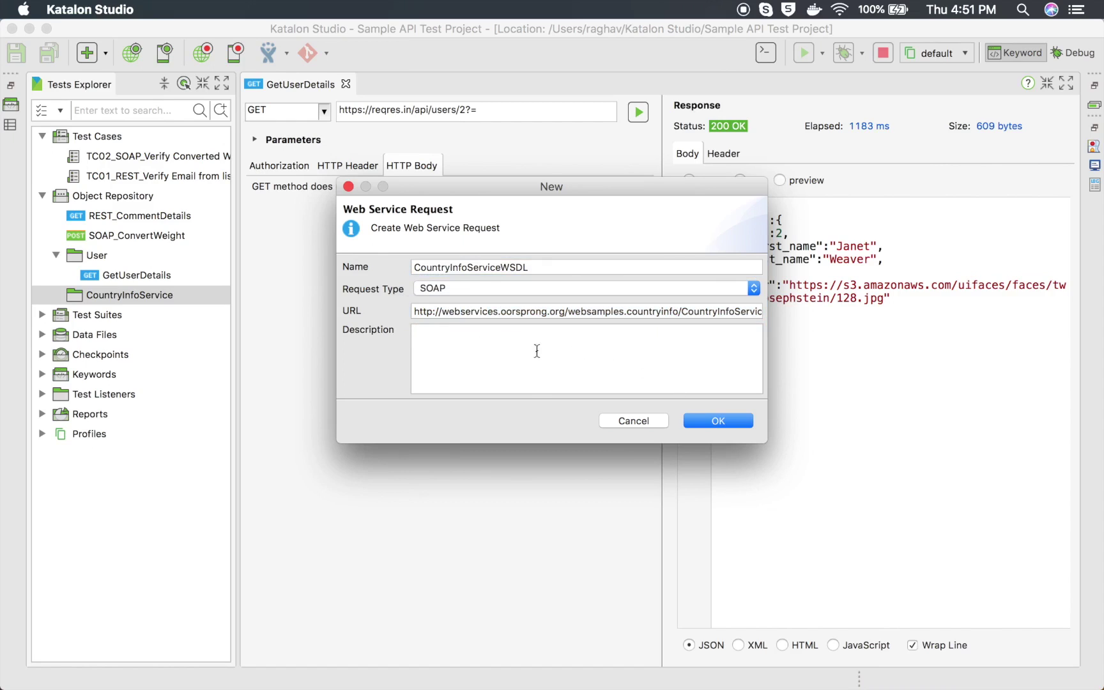
left_click(699, 420)
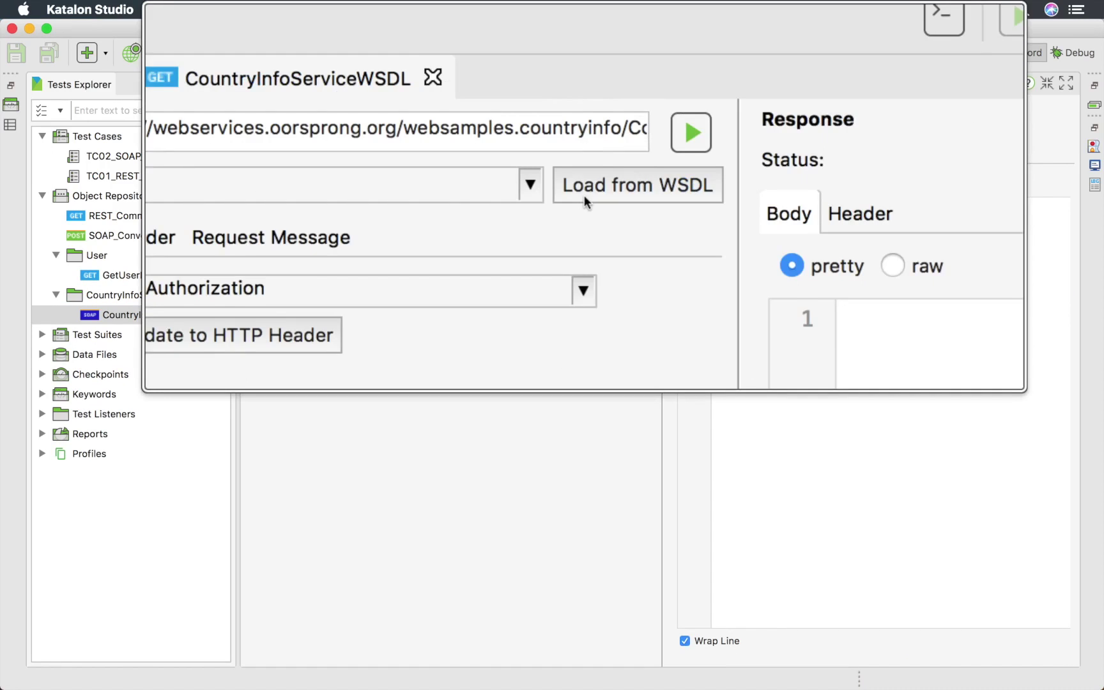
Step: Load the service functions from the WSDL and choose ListOfCountryNamesByCode as the service function
left_click(584, 138)
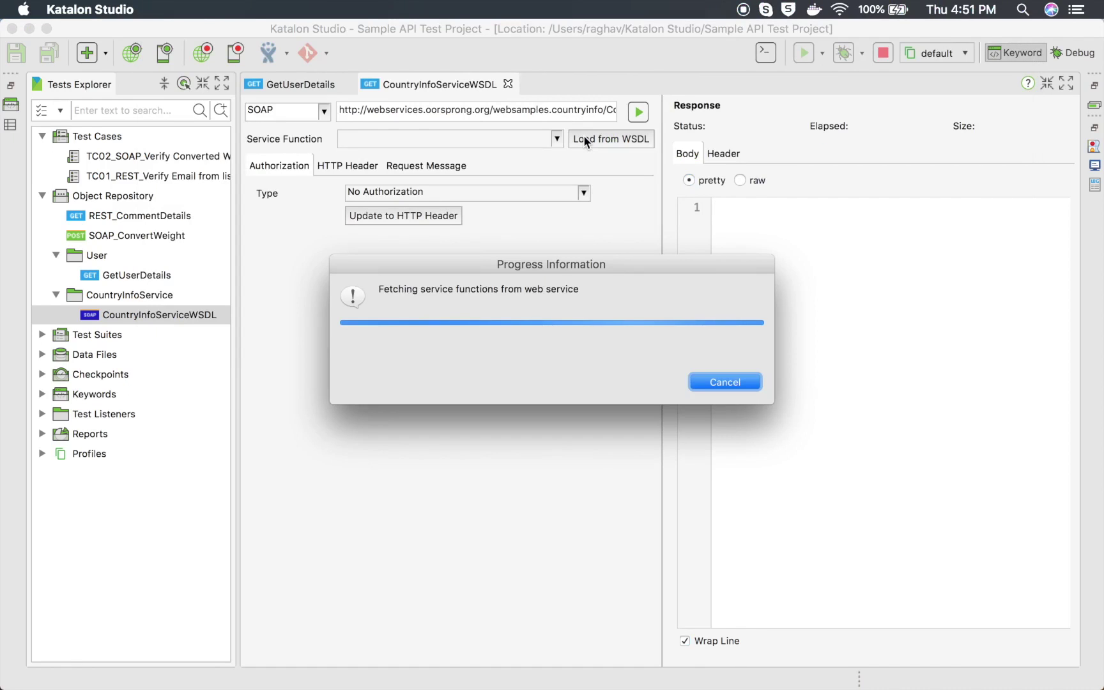
left_click(555, 140)
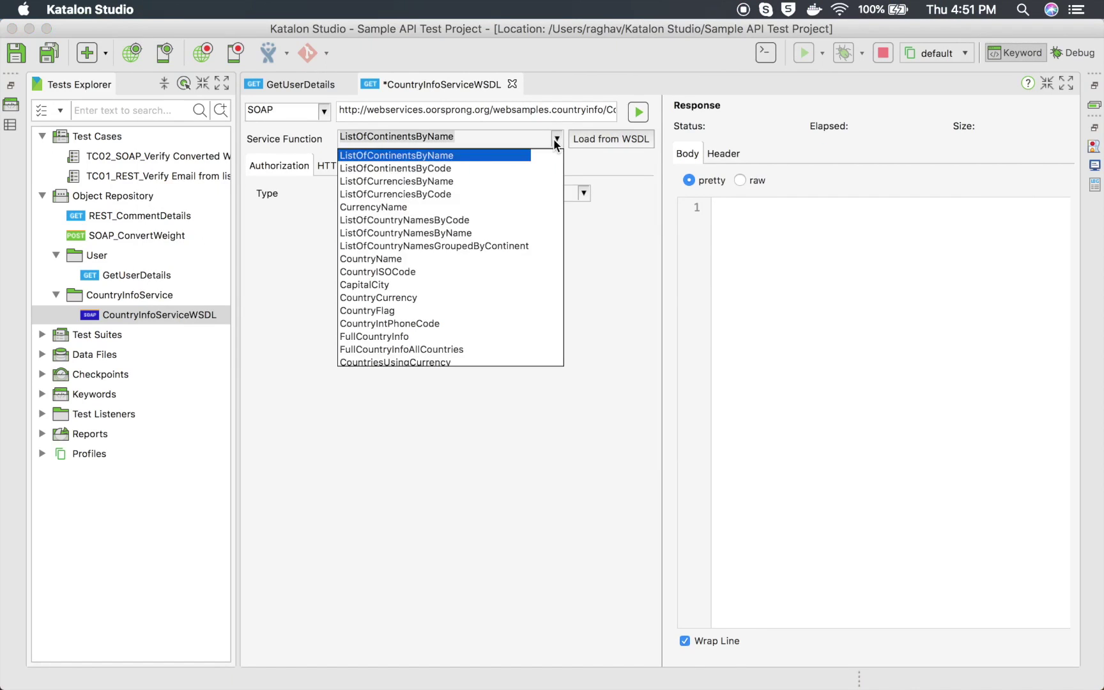
scroll(424, 249, "down", 3)
scroll(423, 248, "up", 3)
scroll(425, 251, "down", 5)
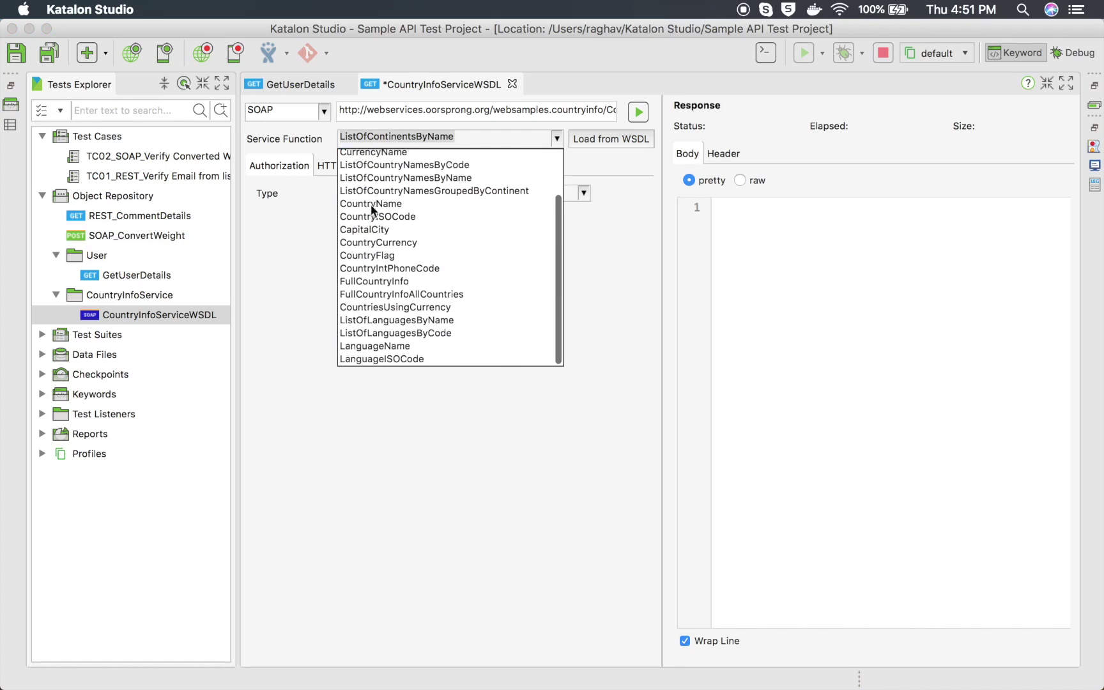
scroll(389, 256, "up", 4)
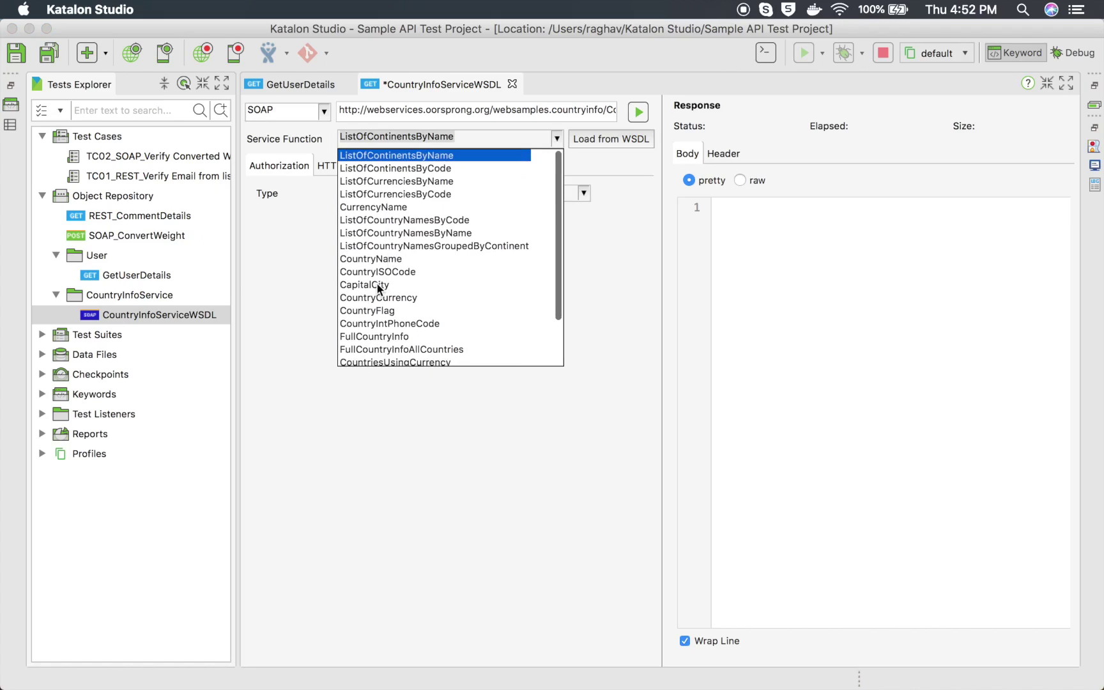
scroll(376, 282, "down", 3)
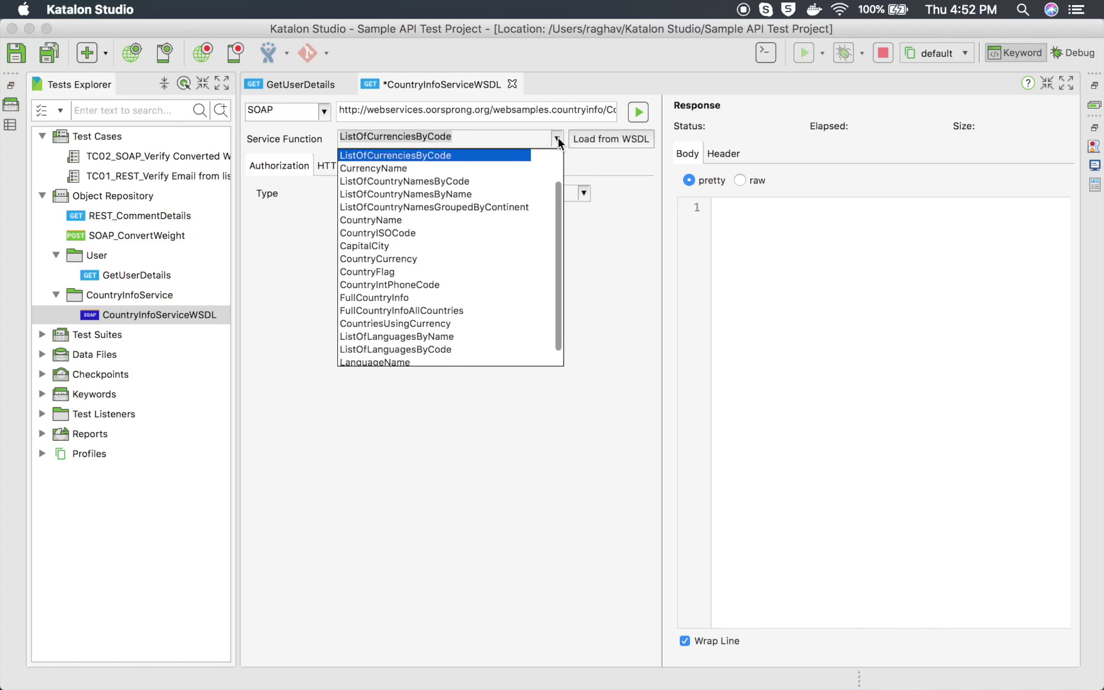
left_click(380, 184)
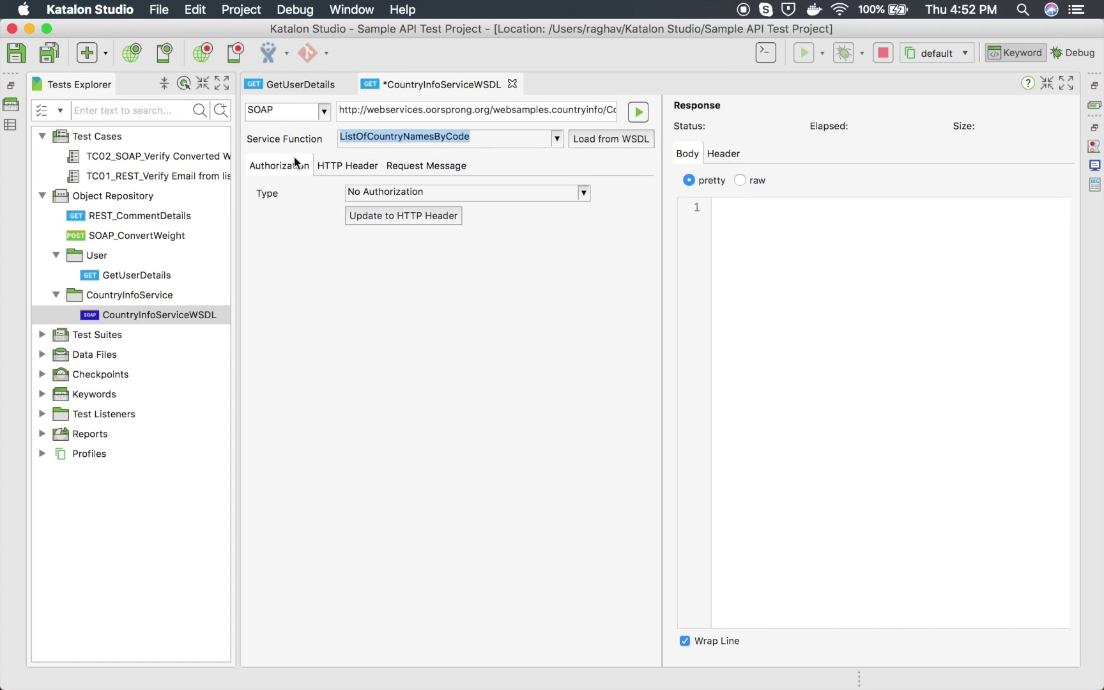
Step: Return to the GetUserDetails request and create a folder named User under Test Cases
double_click(147, 273)
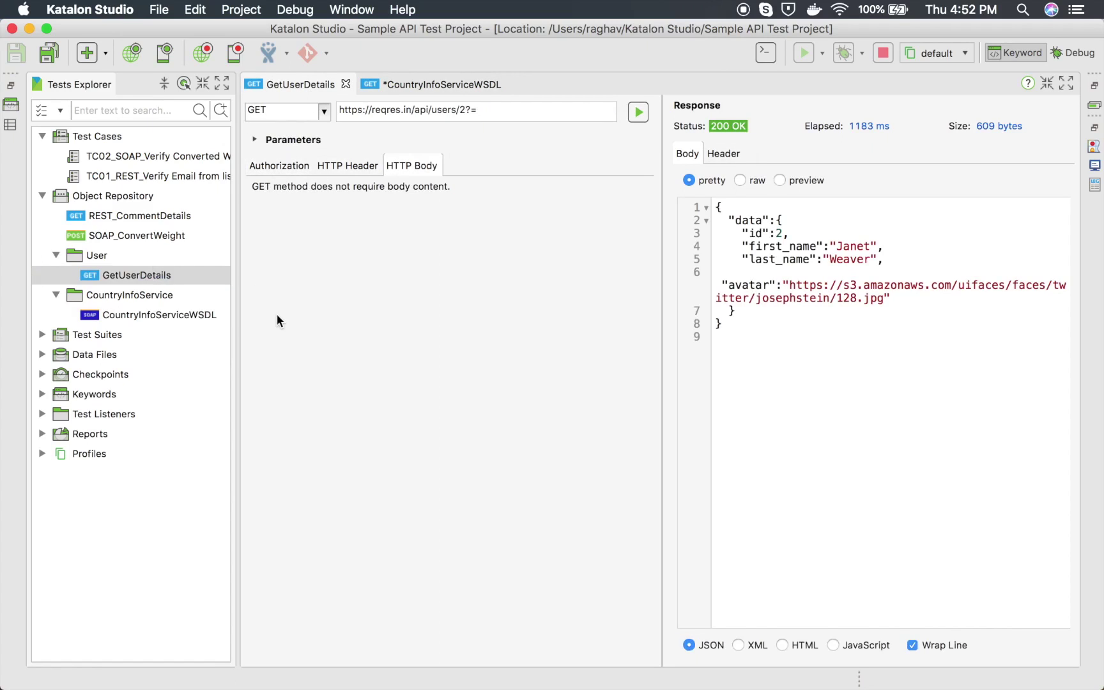
left_click(125, 275)
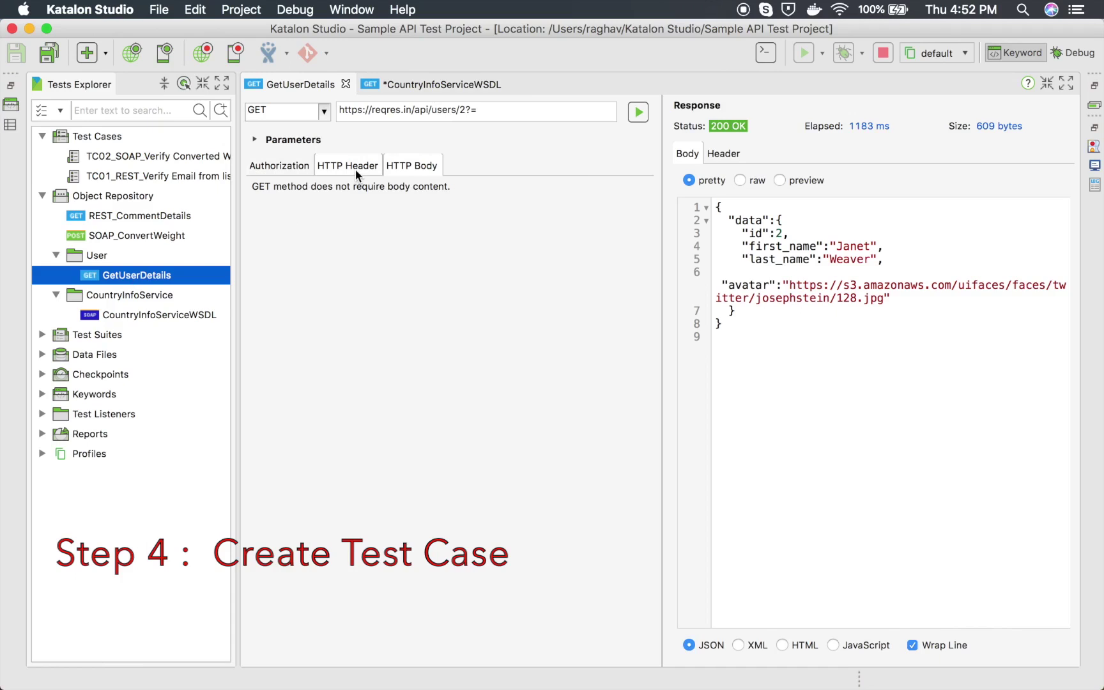
right_click(87, 140)
mouse_move(128, 150)
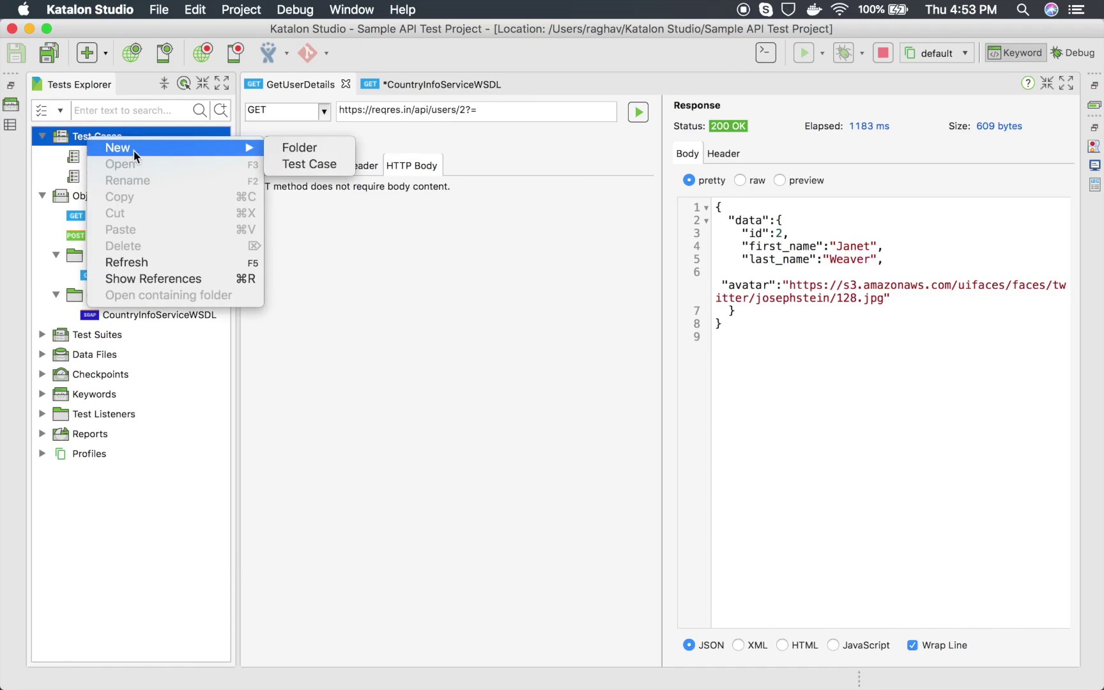
left_click(293, 149)
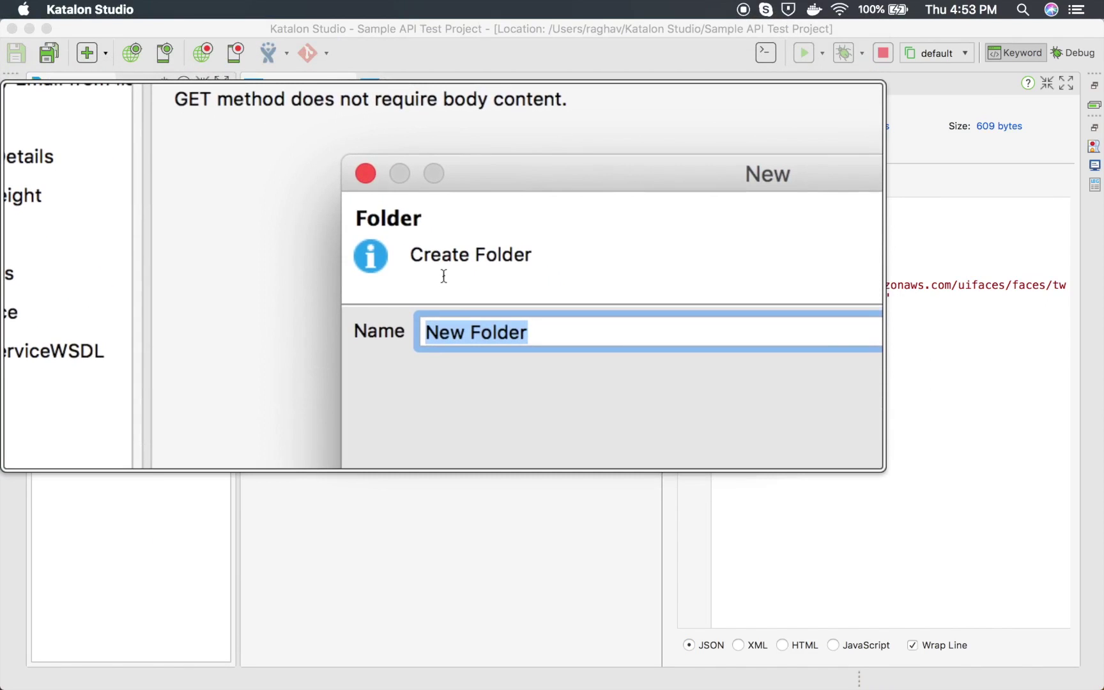
type("UserTs")
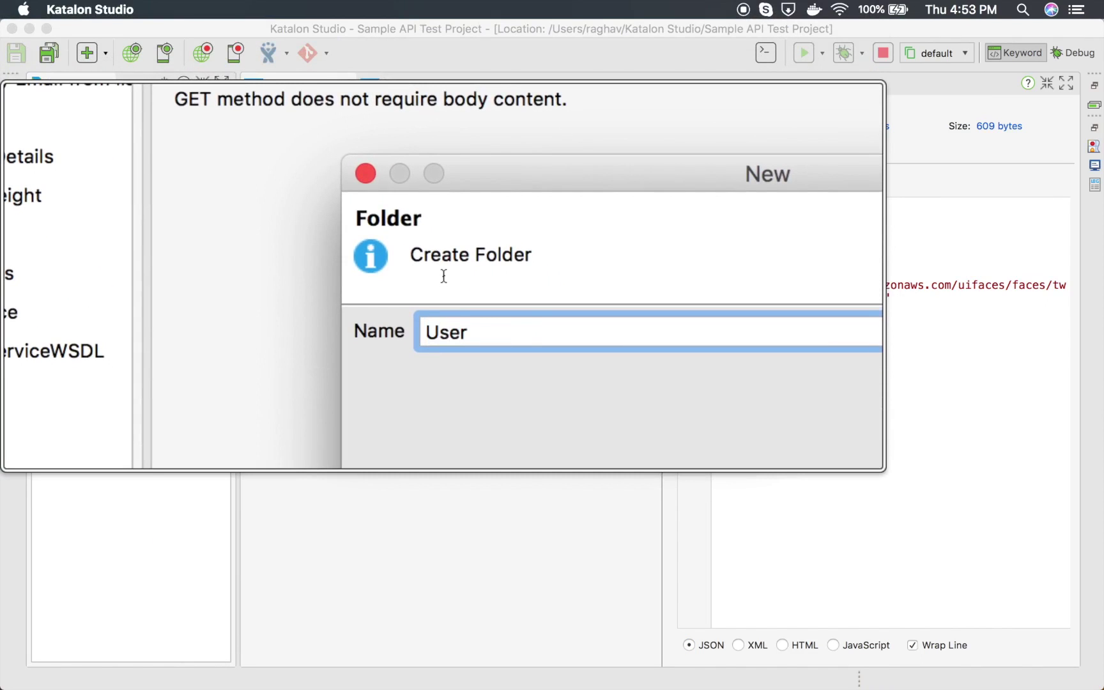
key("BackSpace")
key("BackSpace")
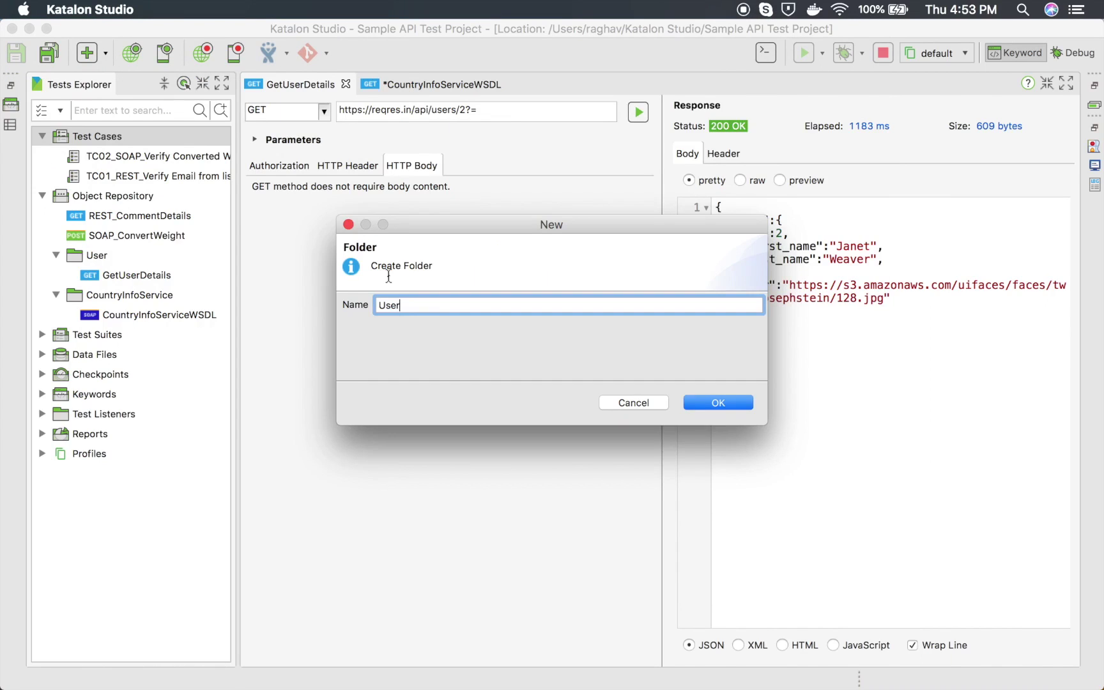
left_click(717, 403)
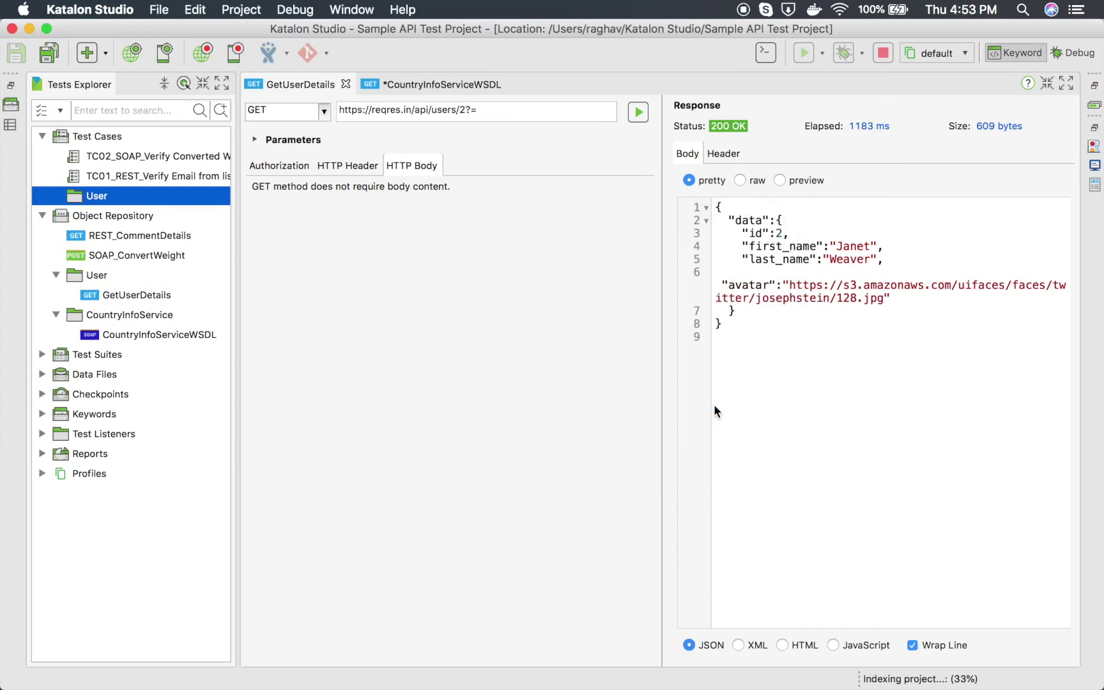
Step: Create a test case named Validate User Details with the tag userdetails in the User folder under Test Cases, and select it
right_click(105, 197)
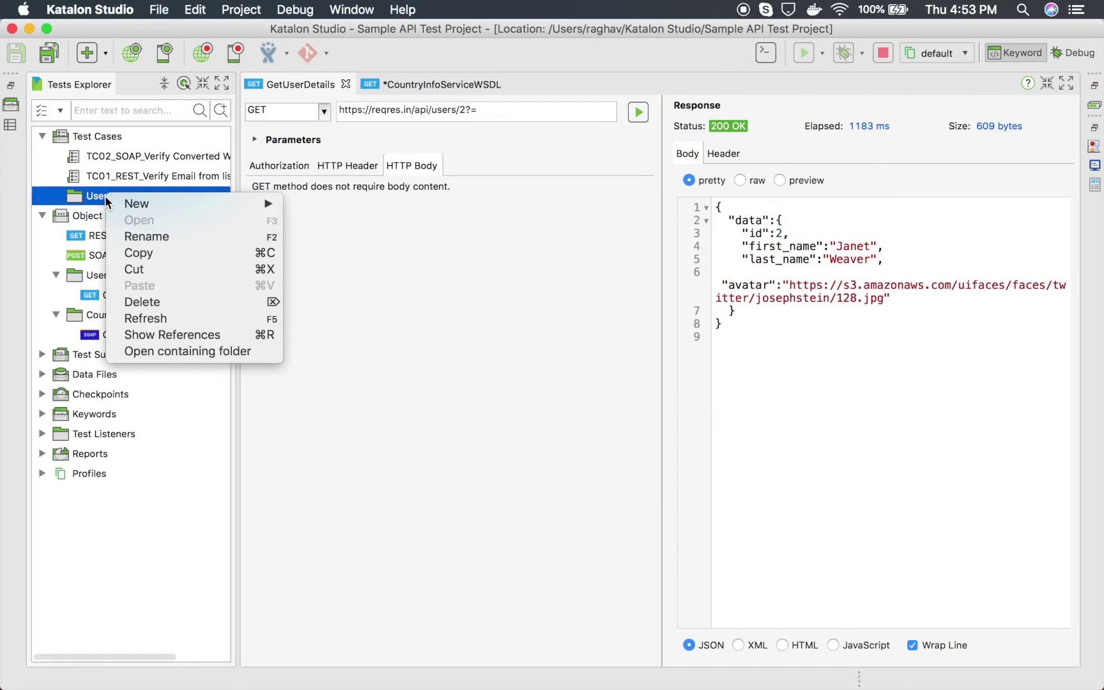
mouse_move(156, 199)
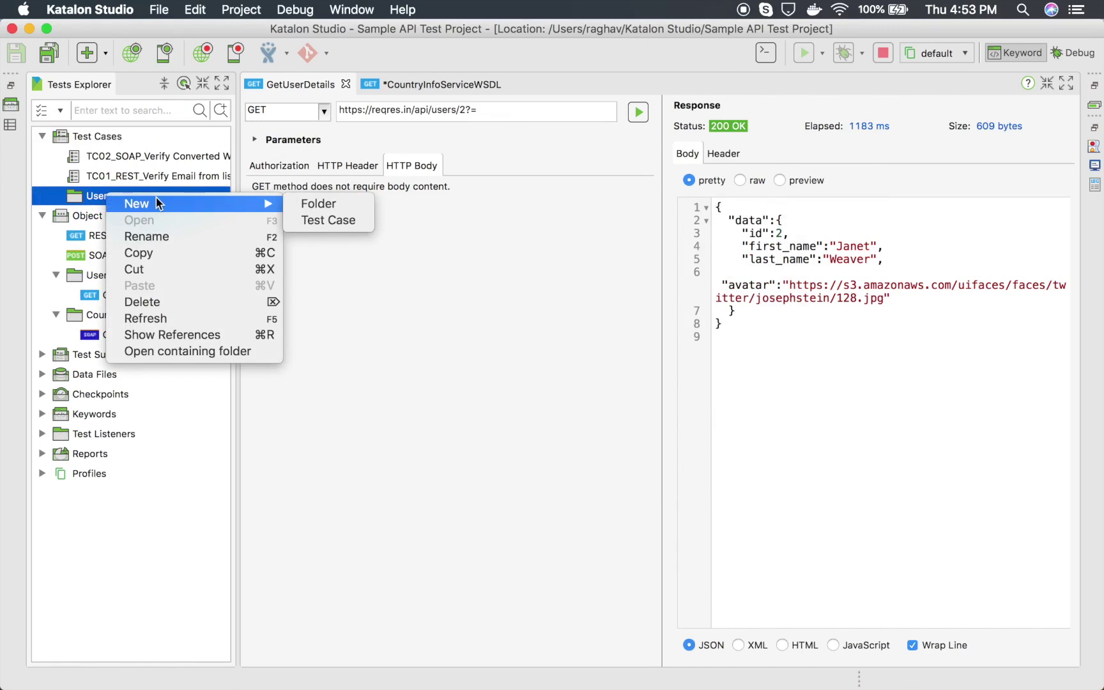
left_click(313, 219)
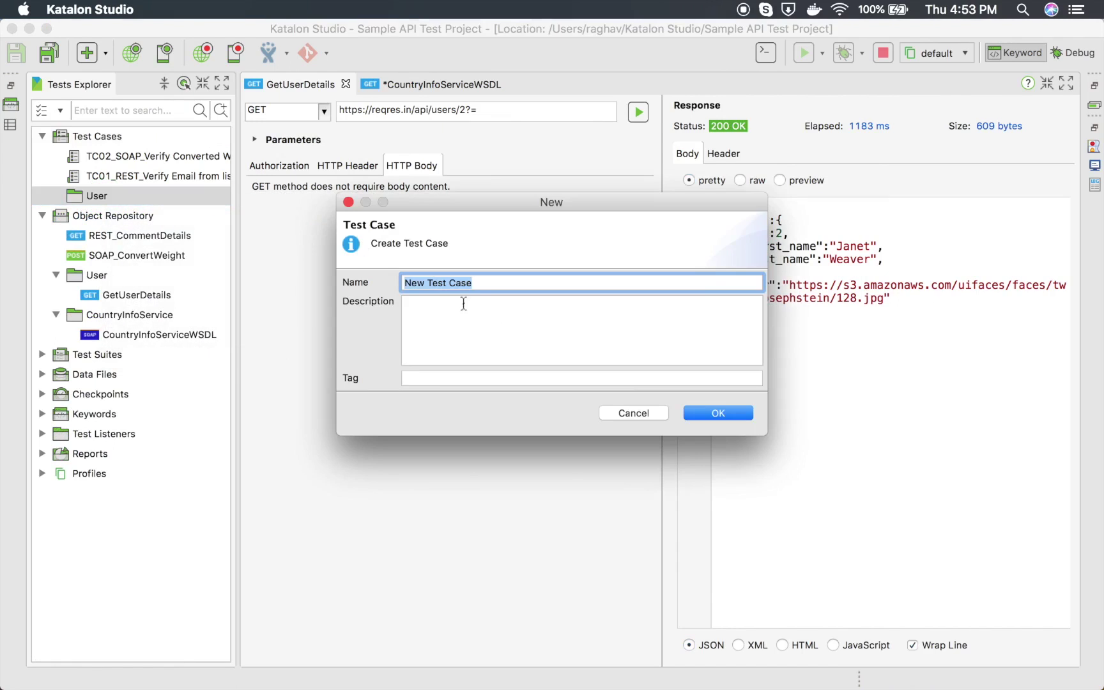
type("Validate u")
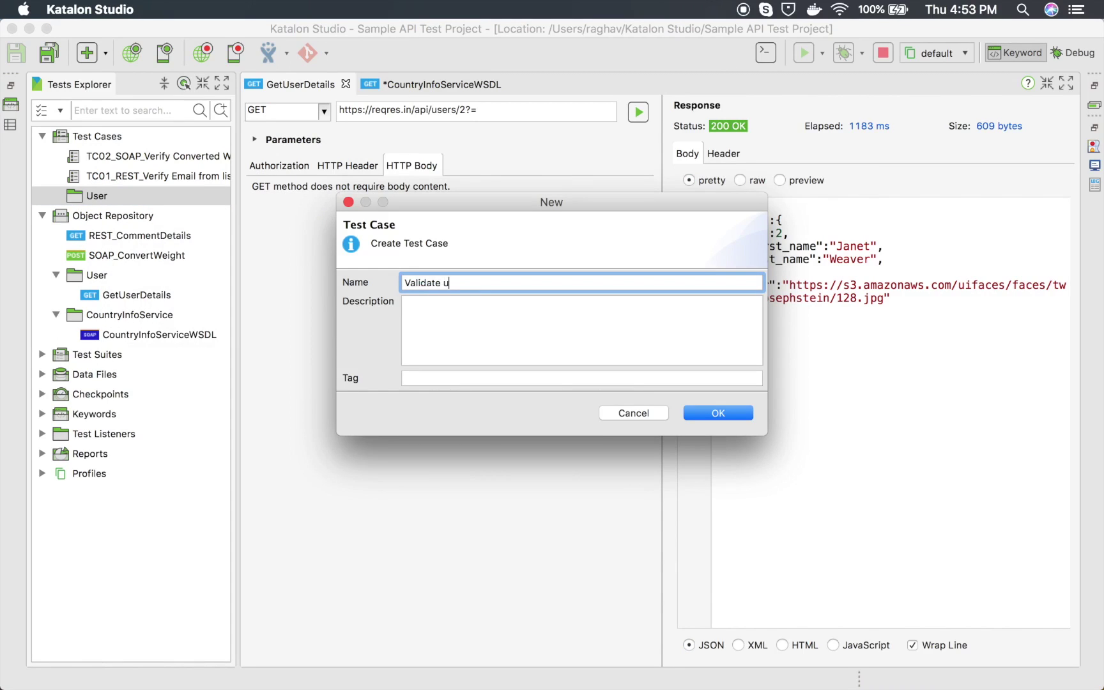
key("BackSpace")
type("User Details")
left_click(550, 322)
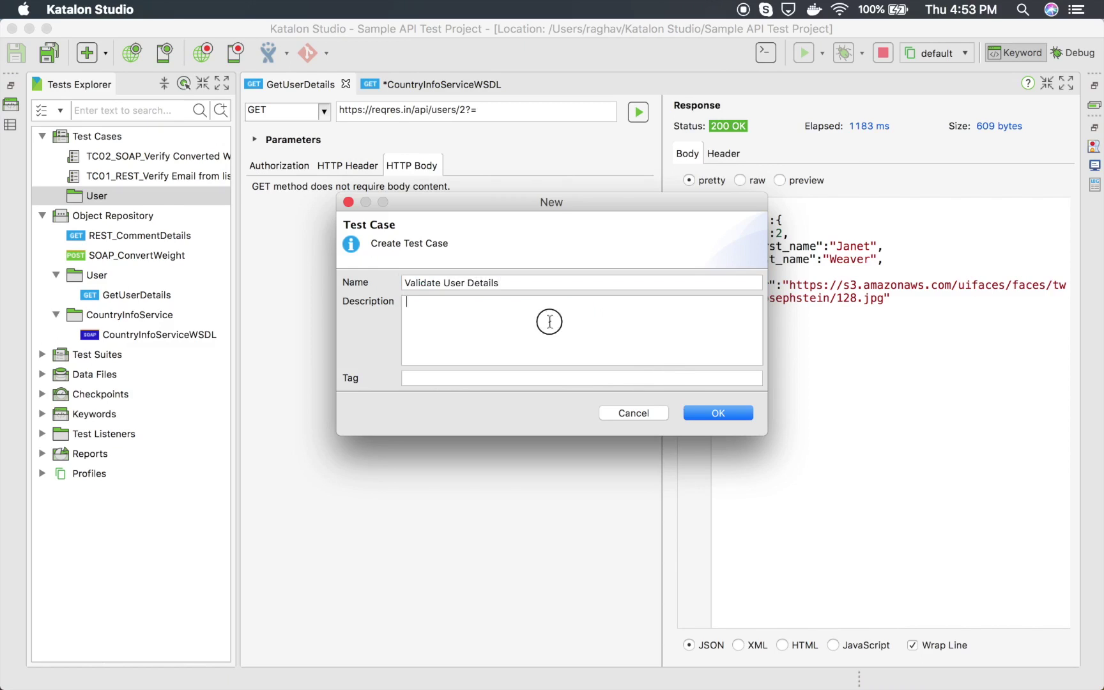
left_click(440, 382)
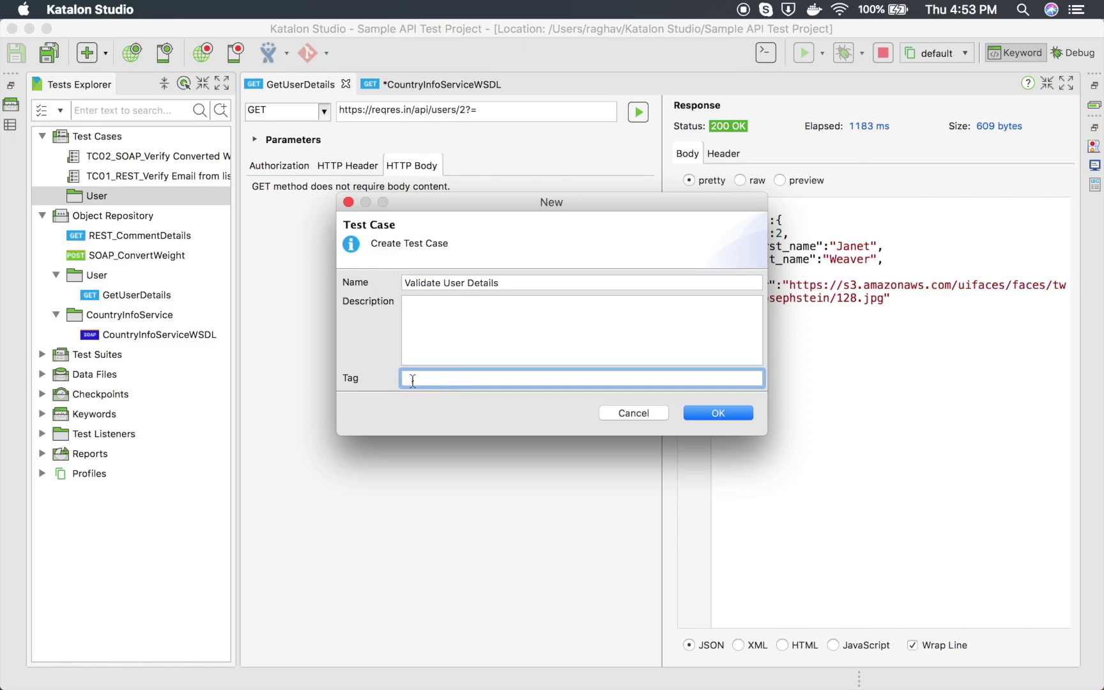
type("userdetails")
left_click_drag(468, 376, 390, 374)
left_click(702, 411)
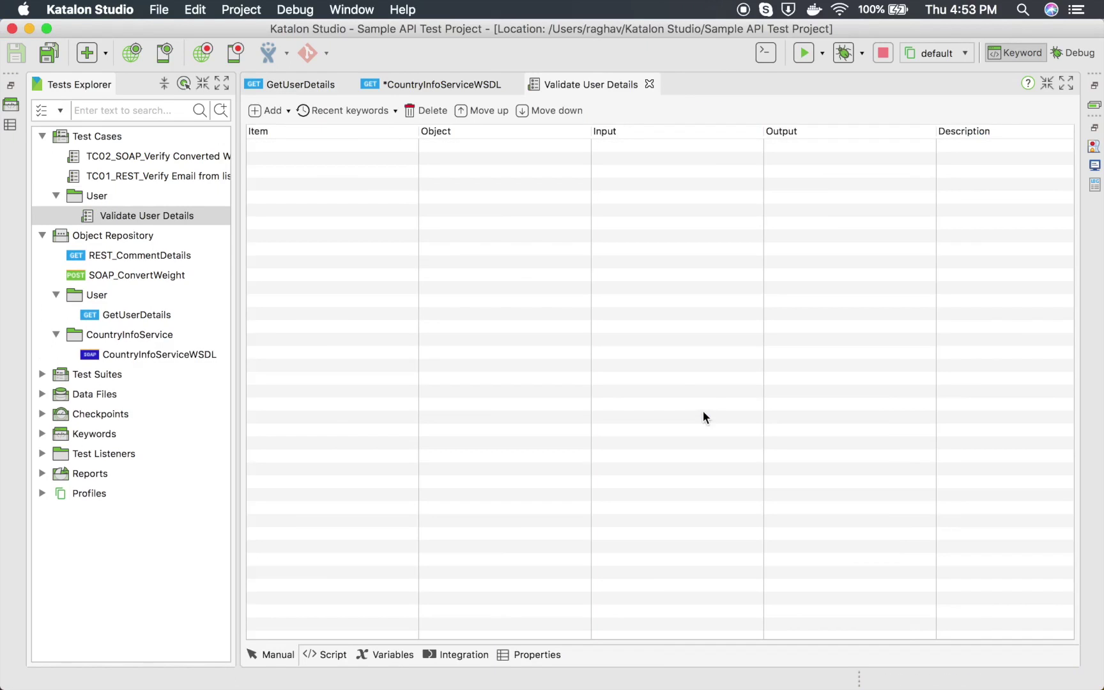
left_click(150, 216)
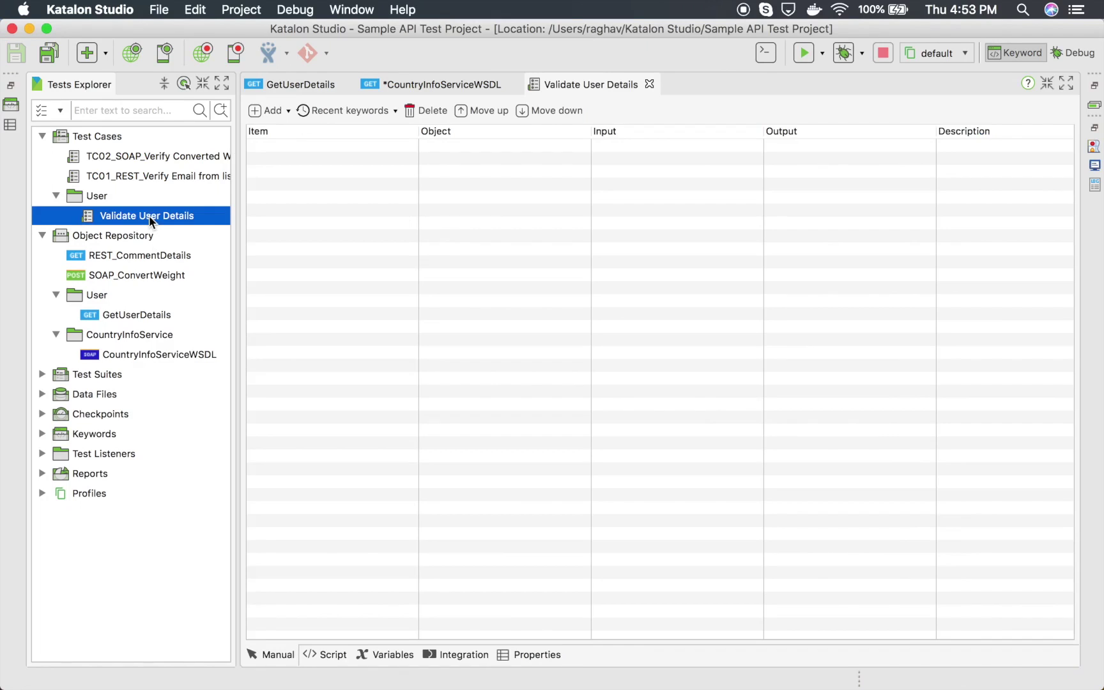
Step: Search the Tests Explorer for "userdetails" and select the matching test case and GetUserDetails request in the results
left_click(88, 106)
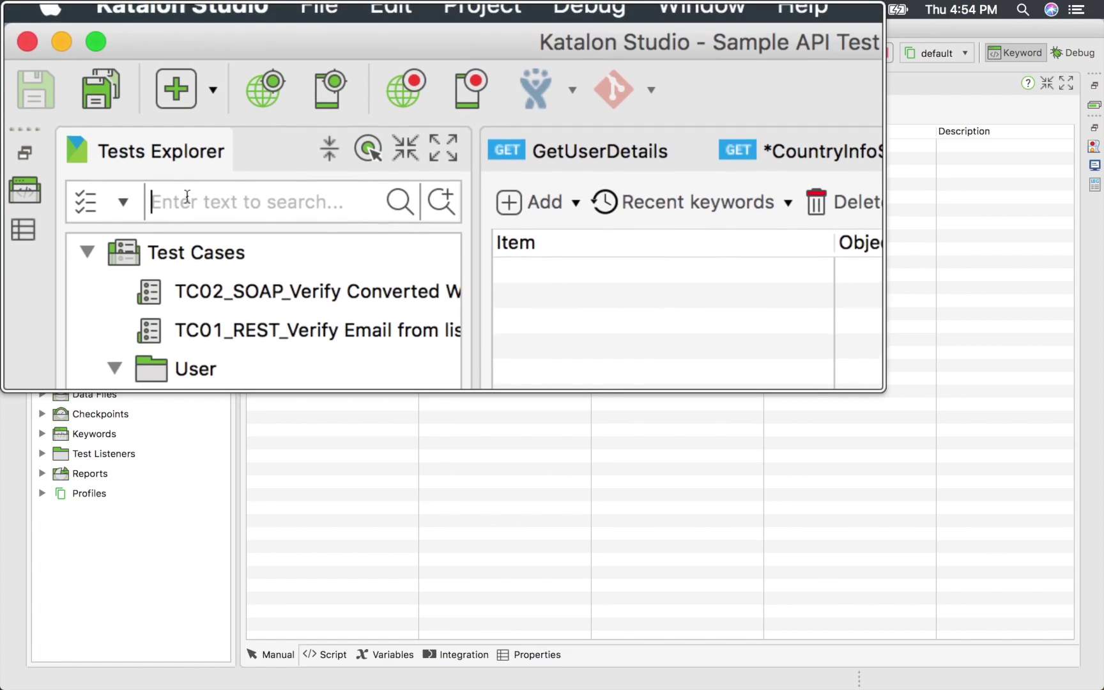
type("userdetails")
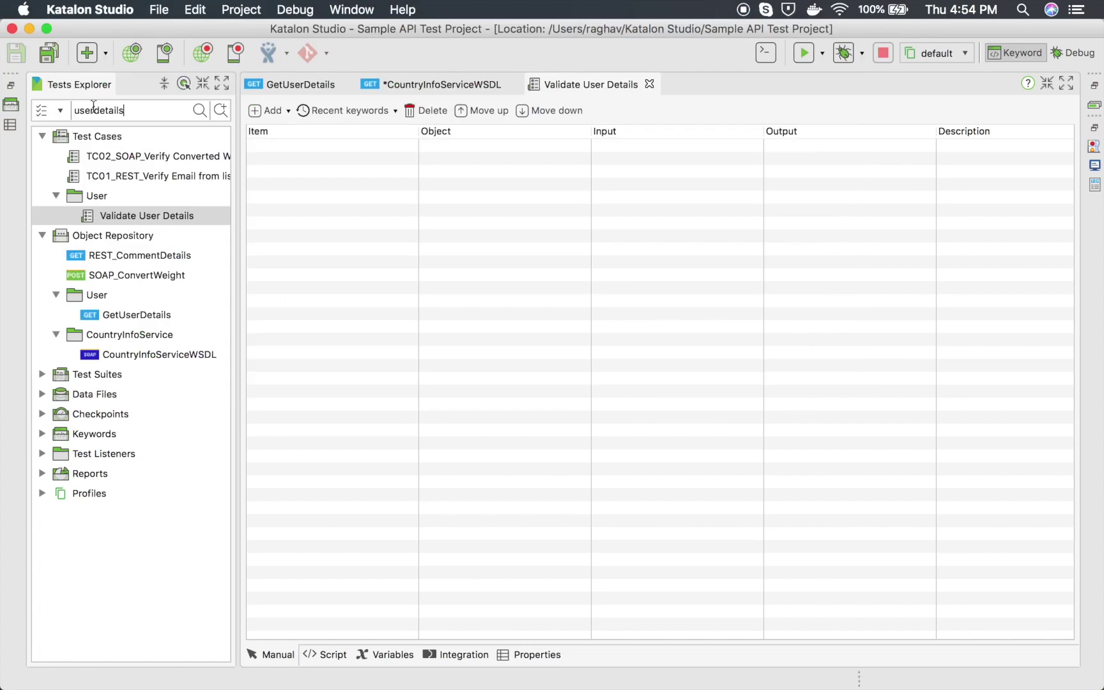
key("Return")
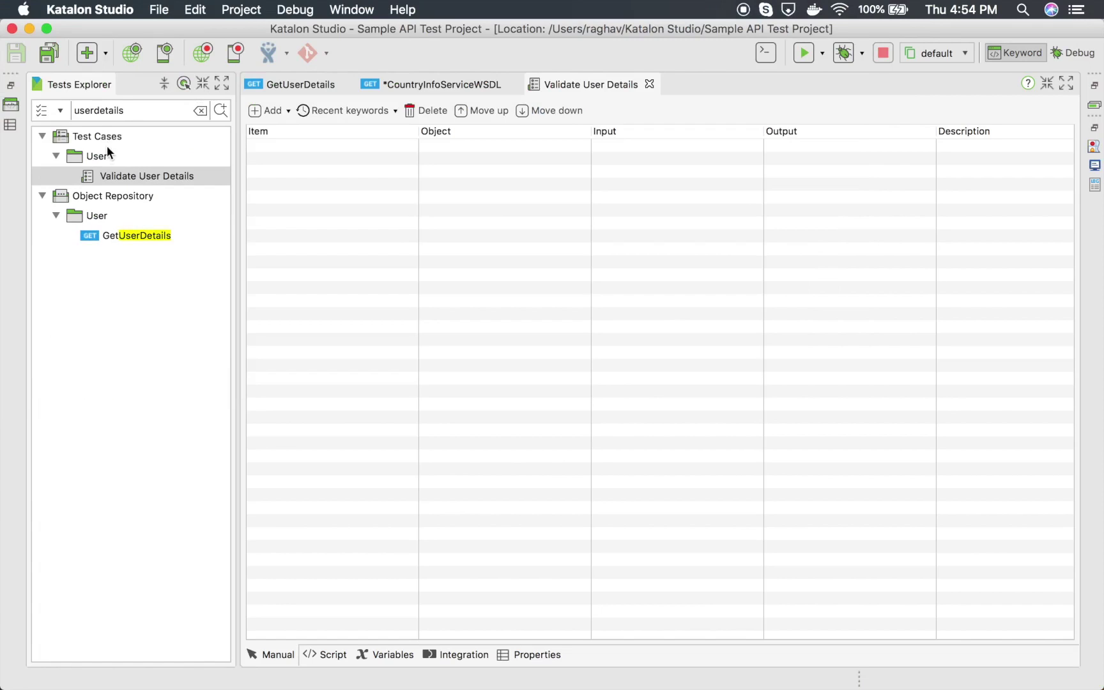
left_click(110, 182)
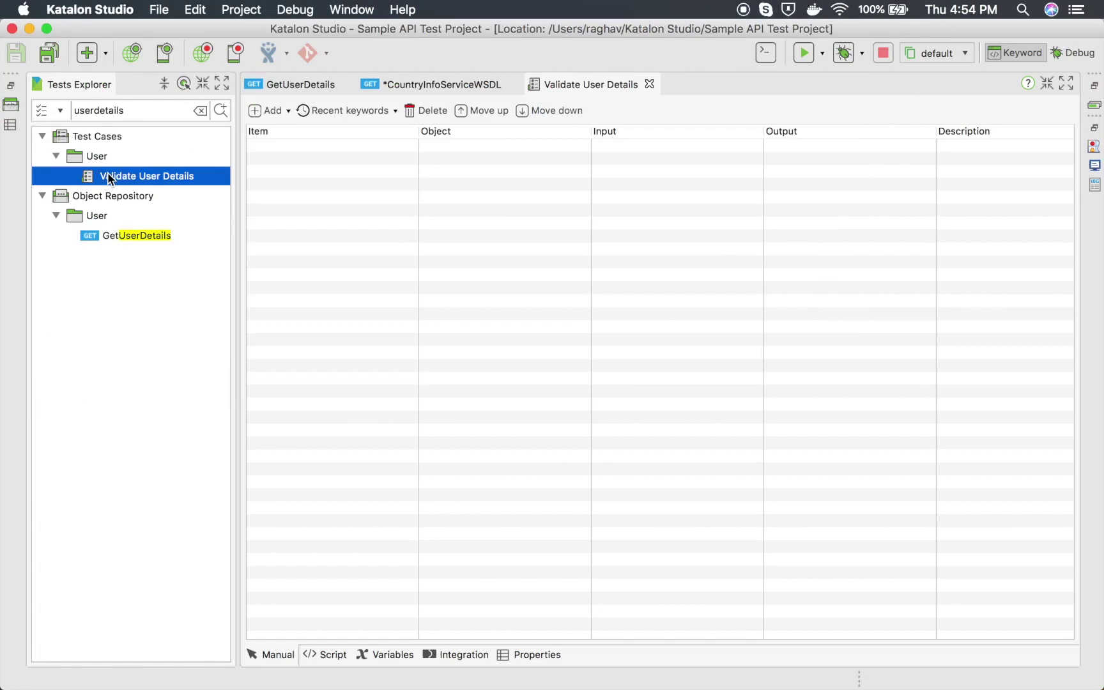
left_click(146, 178)
left_click(121, 234)
left_click(113, 179)
Step: Clear the Tests Explorer search and select the Validate User Details test case in the User folder
left_click_drag(129, 111, 72, 112)
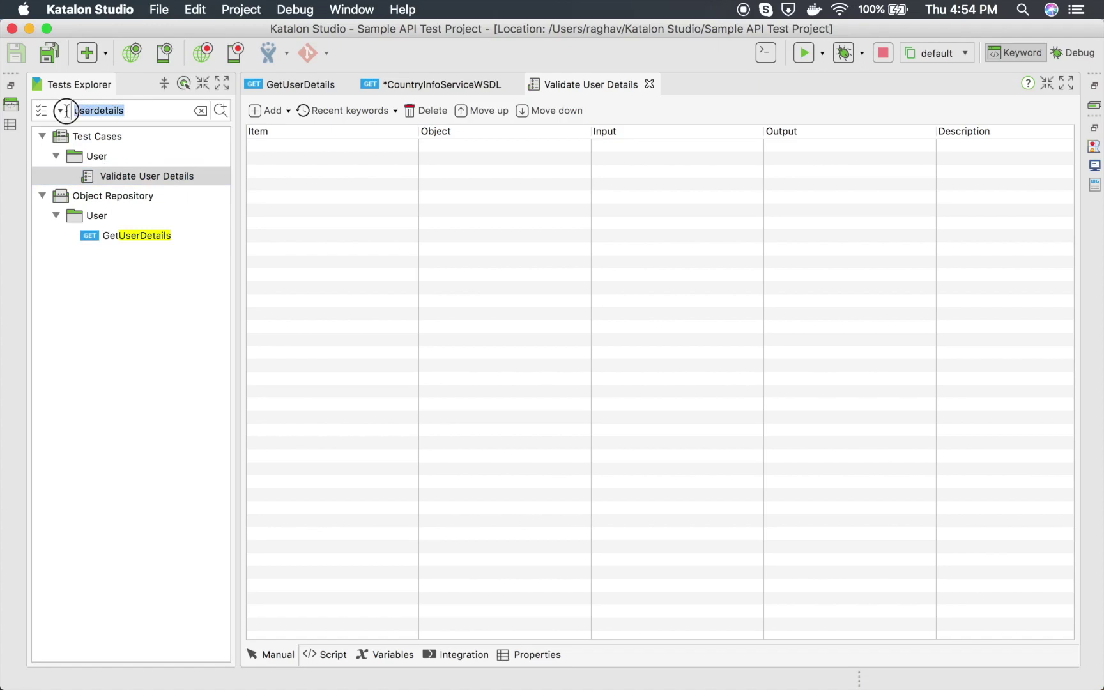
key("BackSpace")
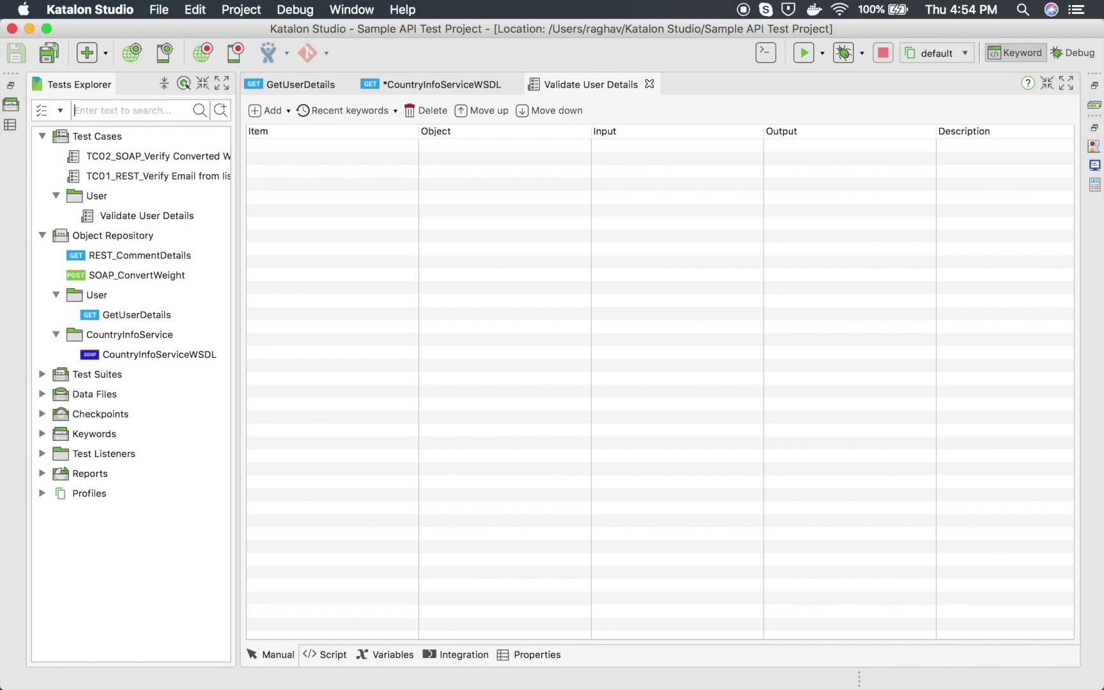
left_click(130, 216)
left_click(130, 215)
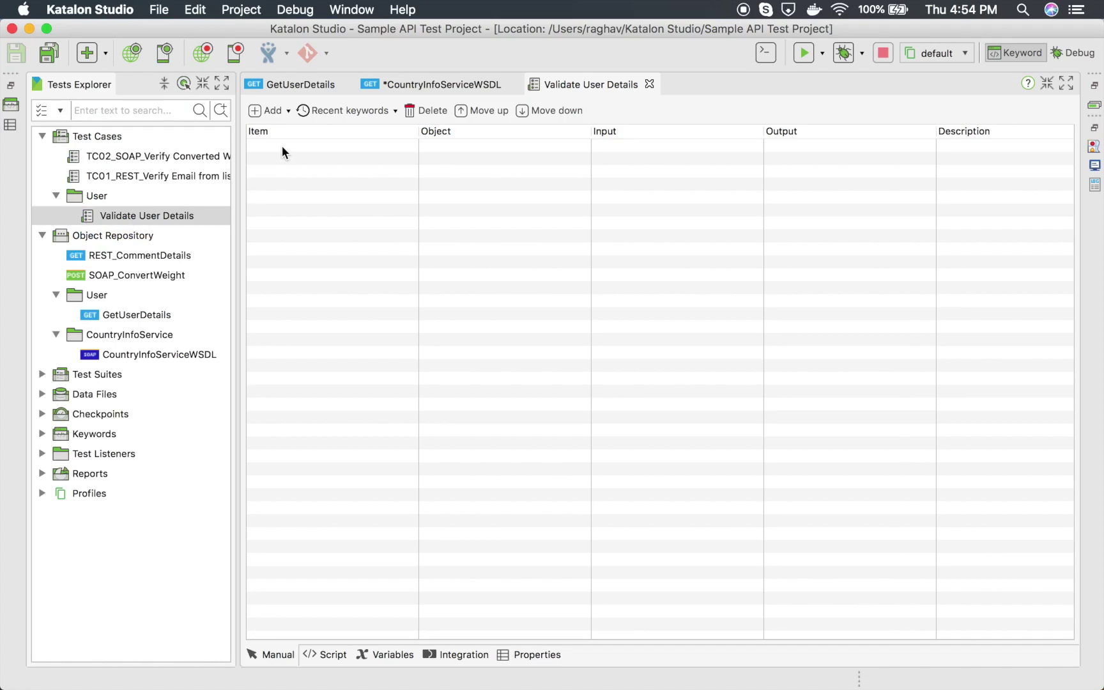
Step: Add a Web Service keyword to the Validate User Details test case and set it to Send Request
left_click(287, 112)
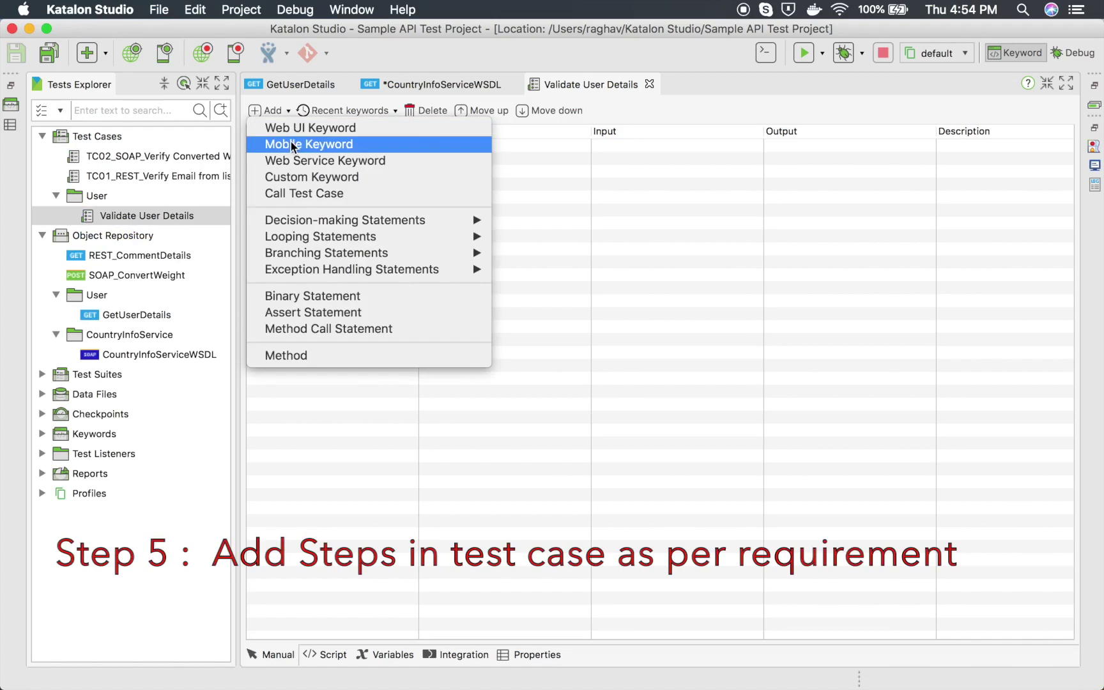
left_click(294, 161)
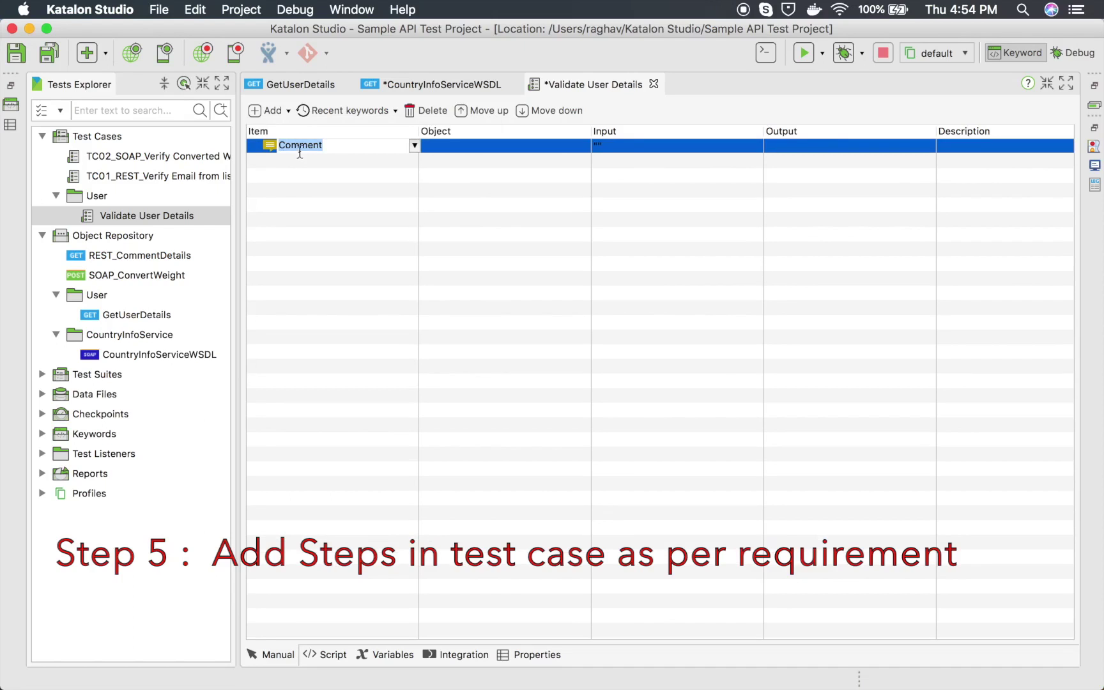
type("send")
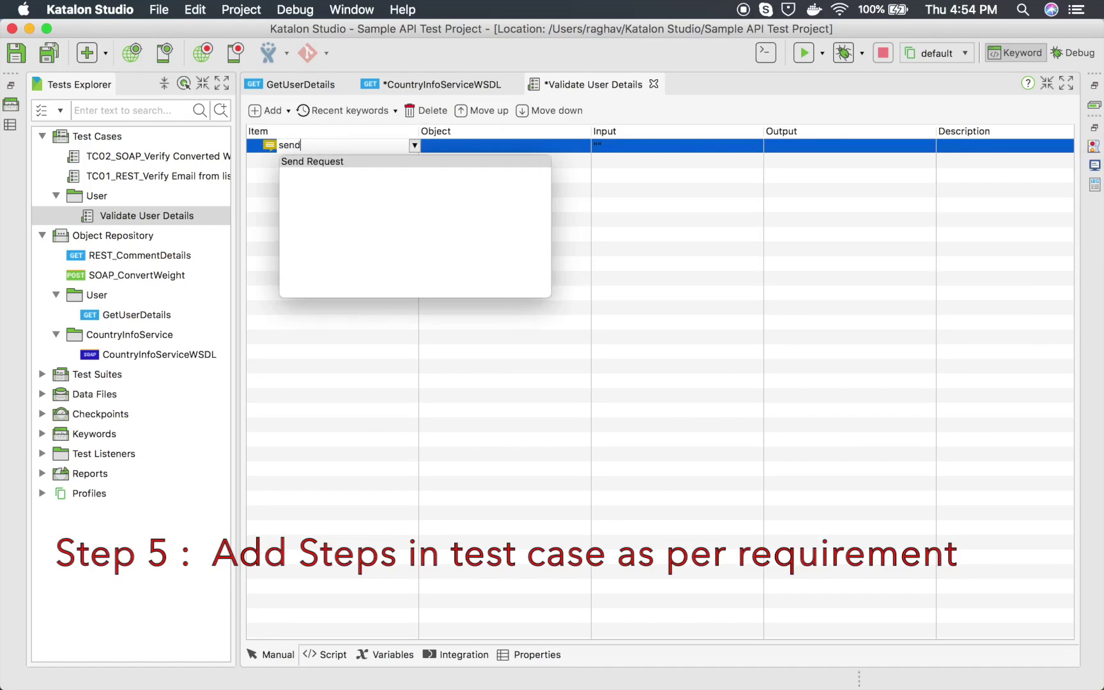
left_click(308, 161)
left_click(307, 161)
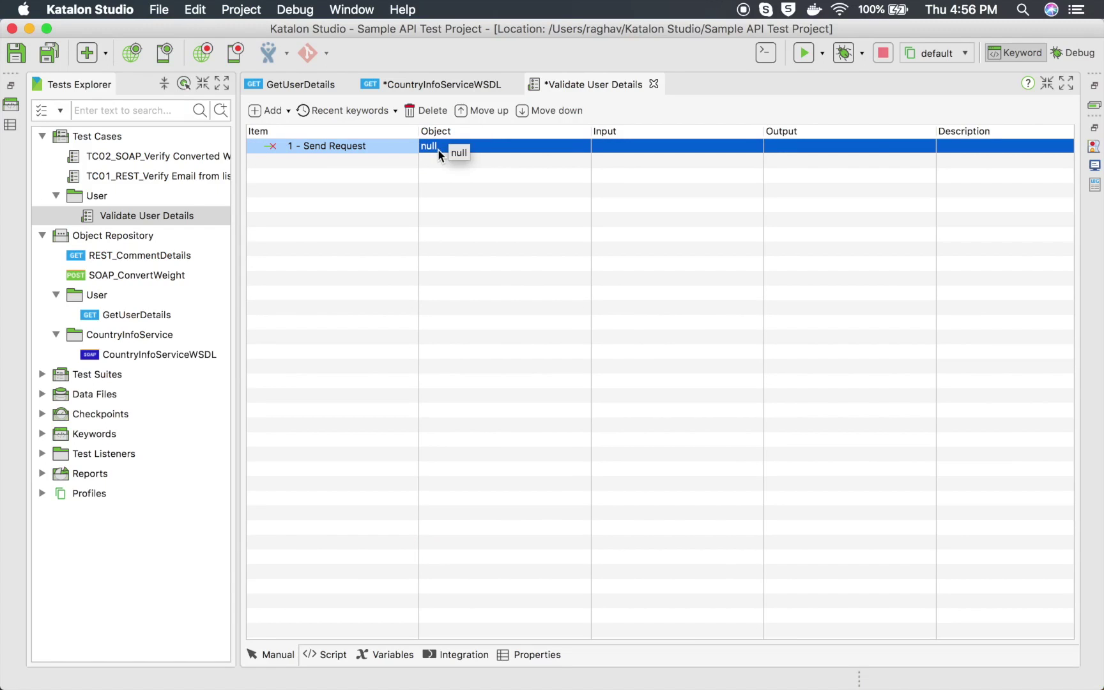
left_click(437, 149)
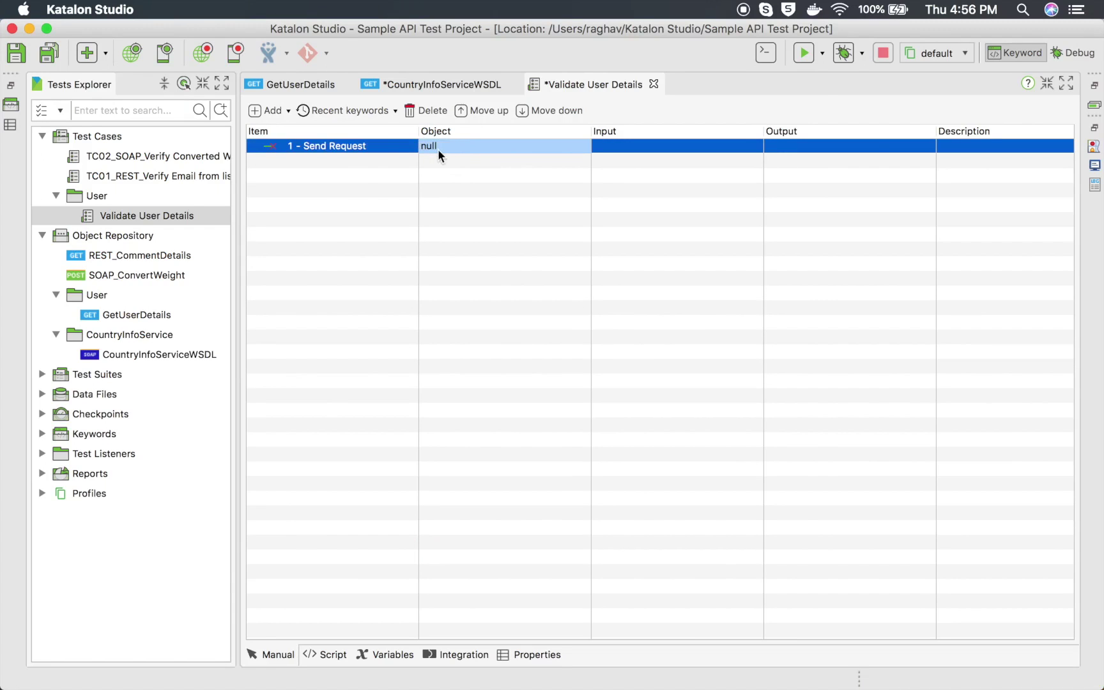
left_click(438, 152)
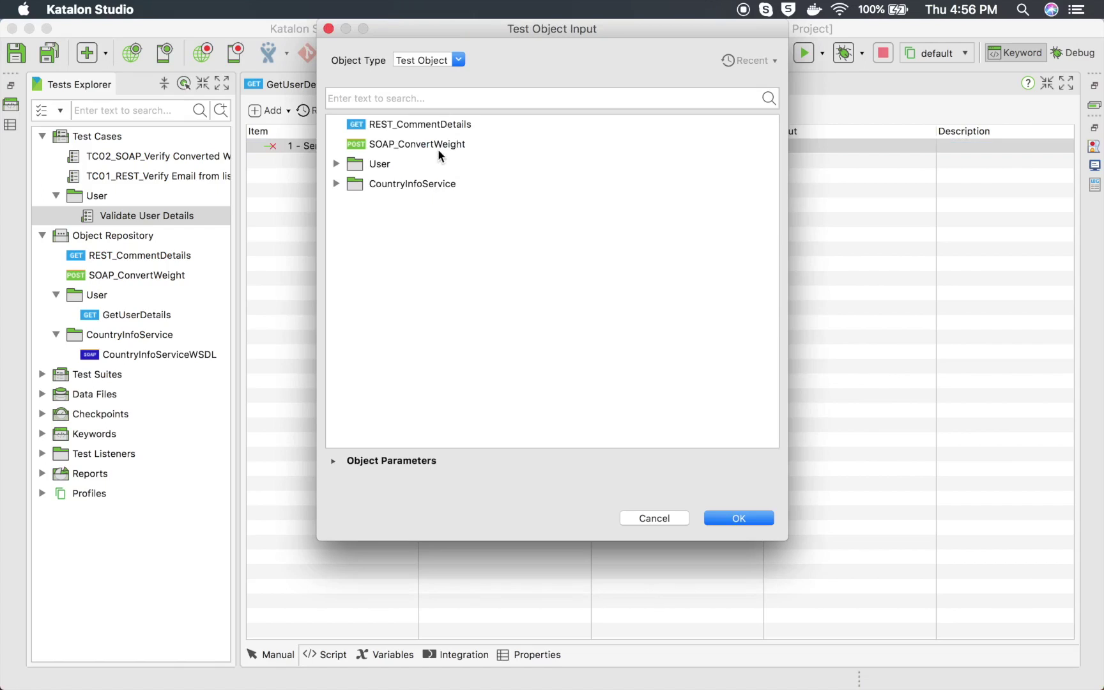
left_click(336, 165)
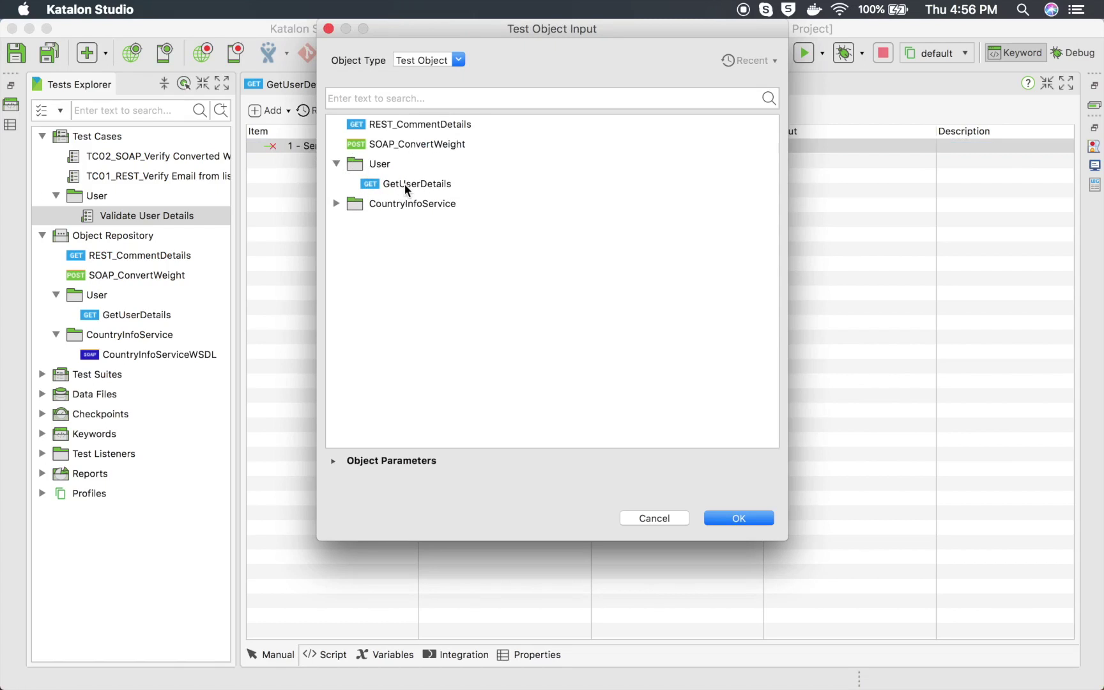
left_click(423, 184)
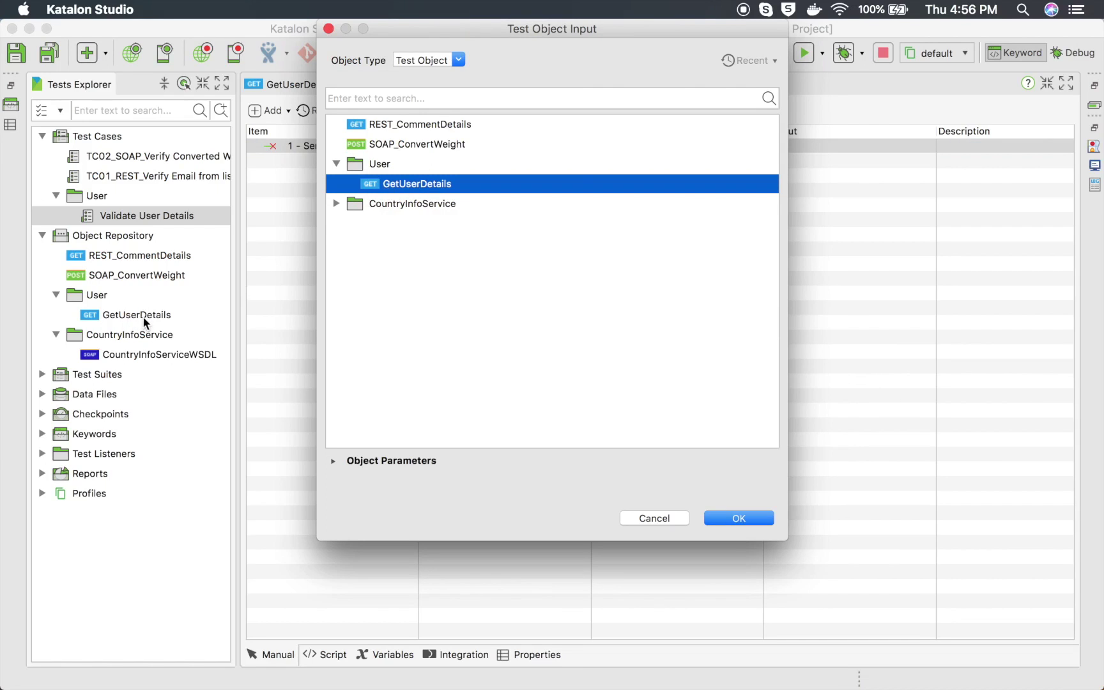
left_click(668, 519)
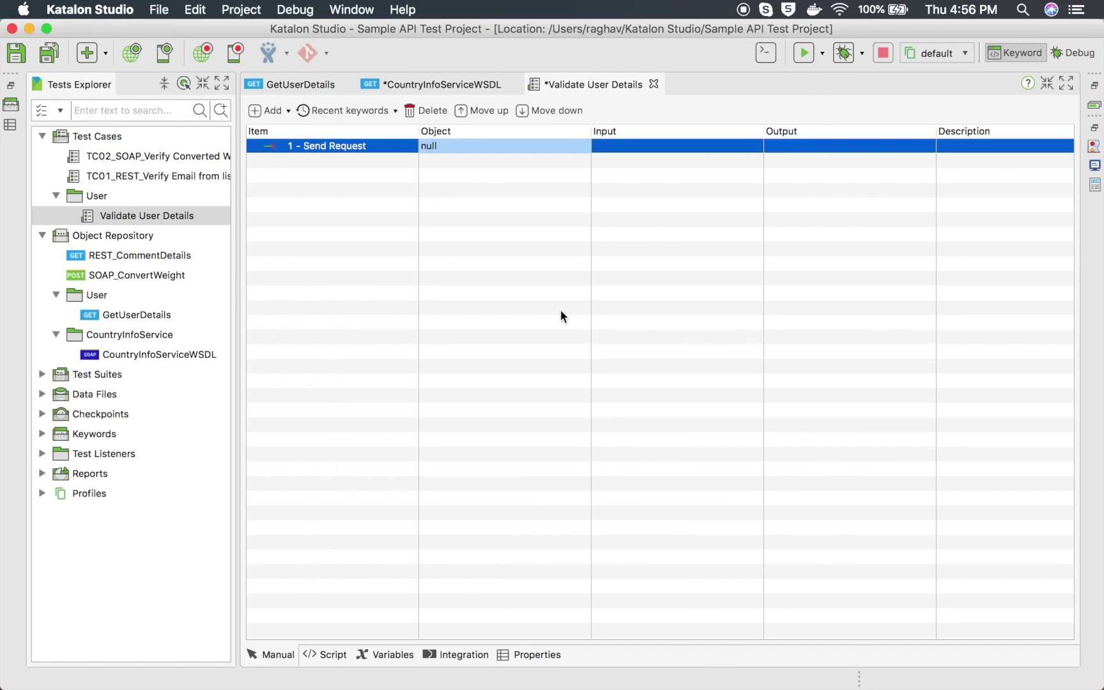
Step: Assign the GetUserDetails request from the Object Repository's User folder as the object of the Send Request step
left_click(121, 314)
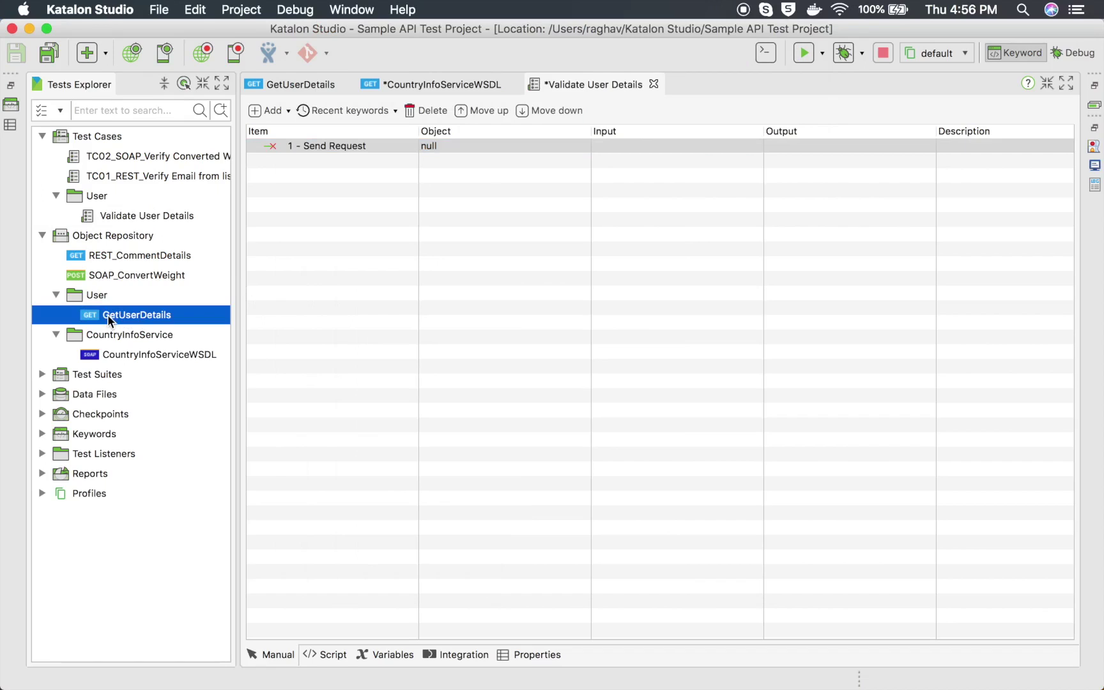
left_click_drag(116, 313, 450, 144)
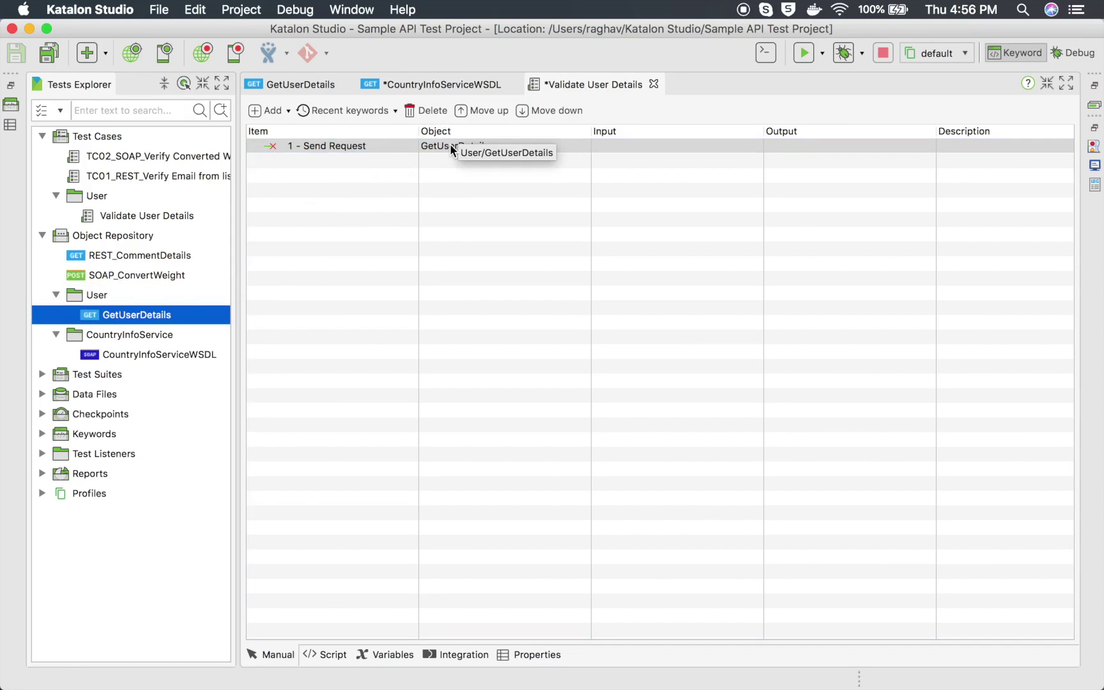
left_click(443, 147)
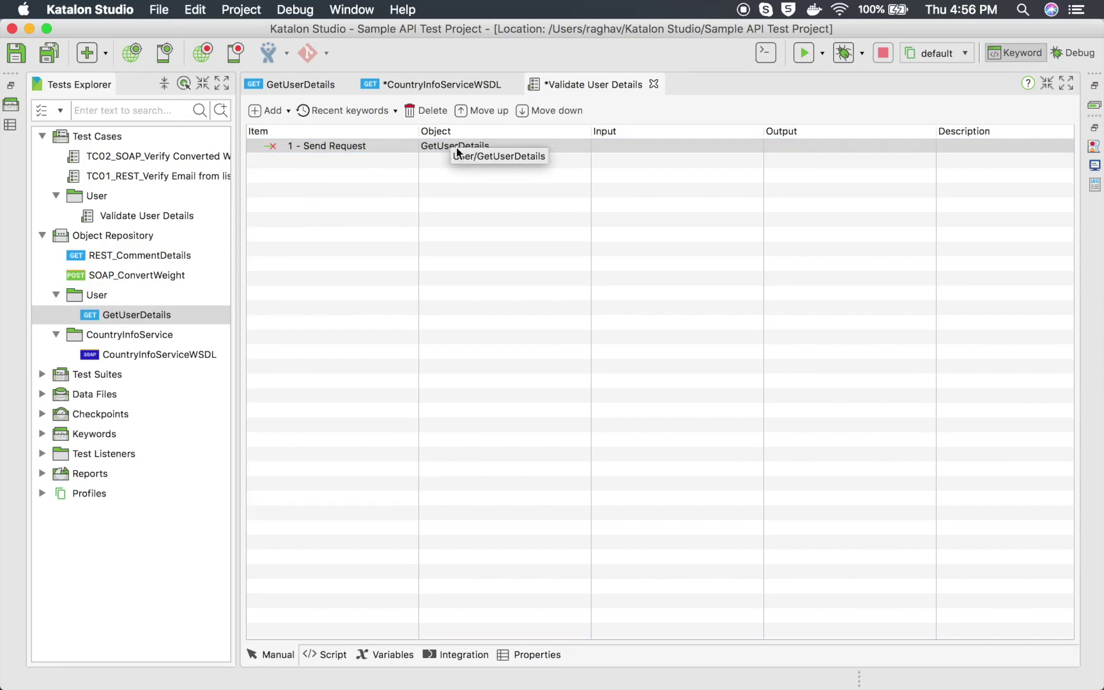
left_click(443, 147)
Step: Set the output variable of the Send Request step to "response"
left_click(785, 147)
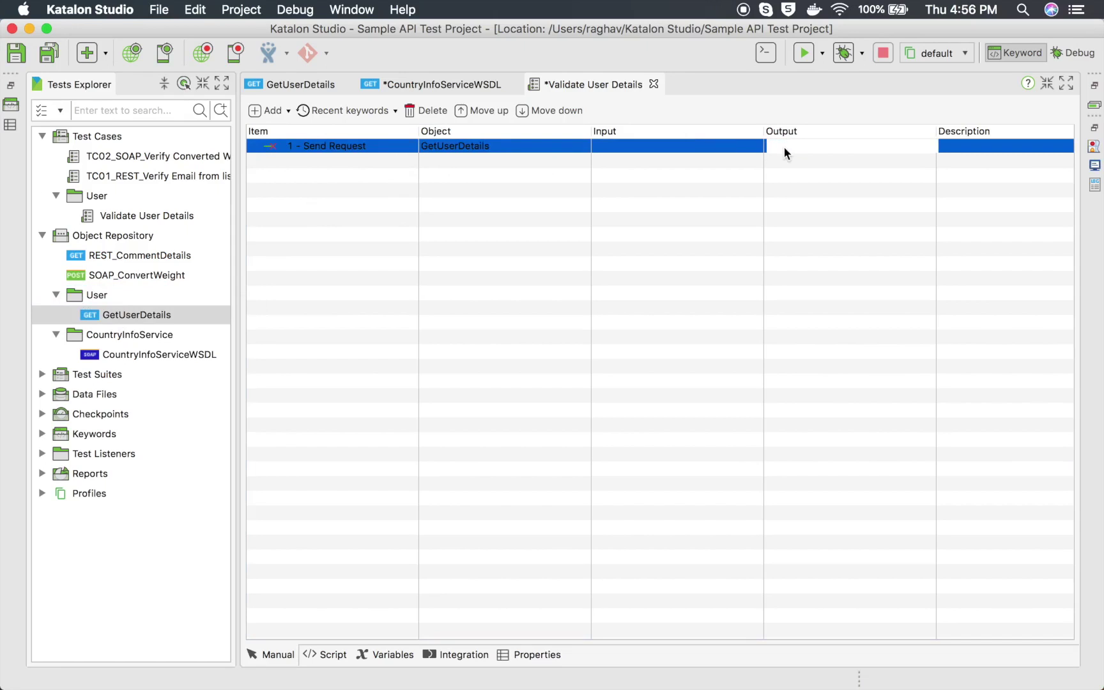
type("response")
left_click_drag(820, 146, 761, 145)
left_click(740, 147)
left_click(492, 148)
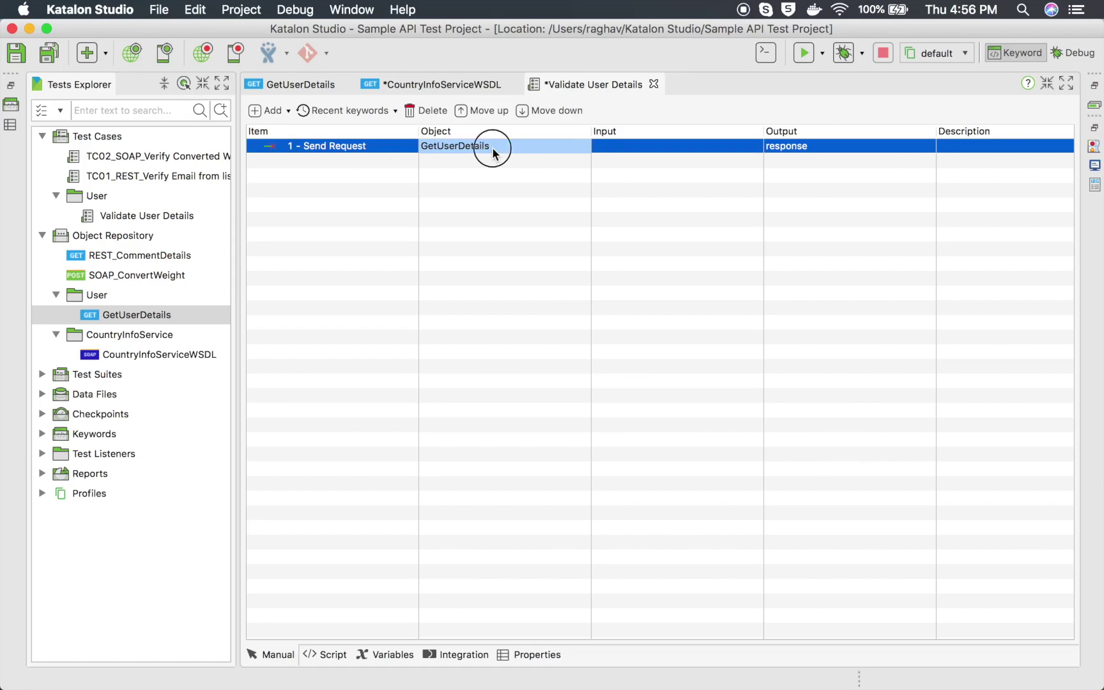
left_click(334, 150)
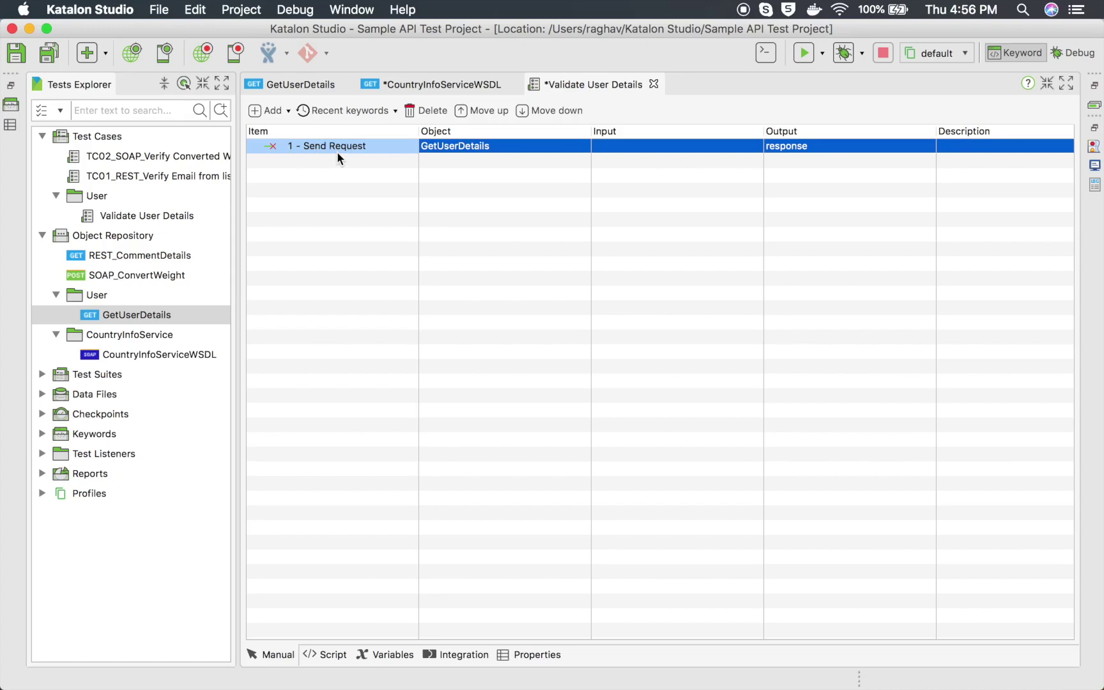
Step: Examine the test case's script with the imports collapsed, checking the User/GetUserDetails test object path and the response variable
left_click(327, 656)
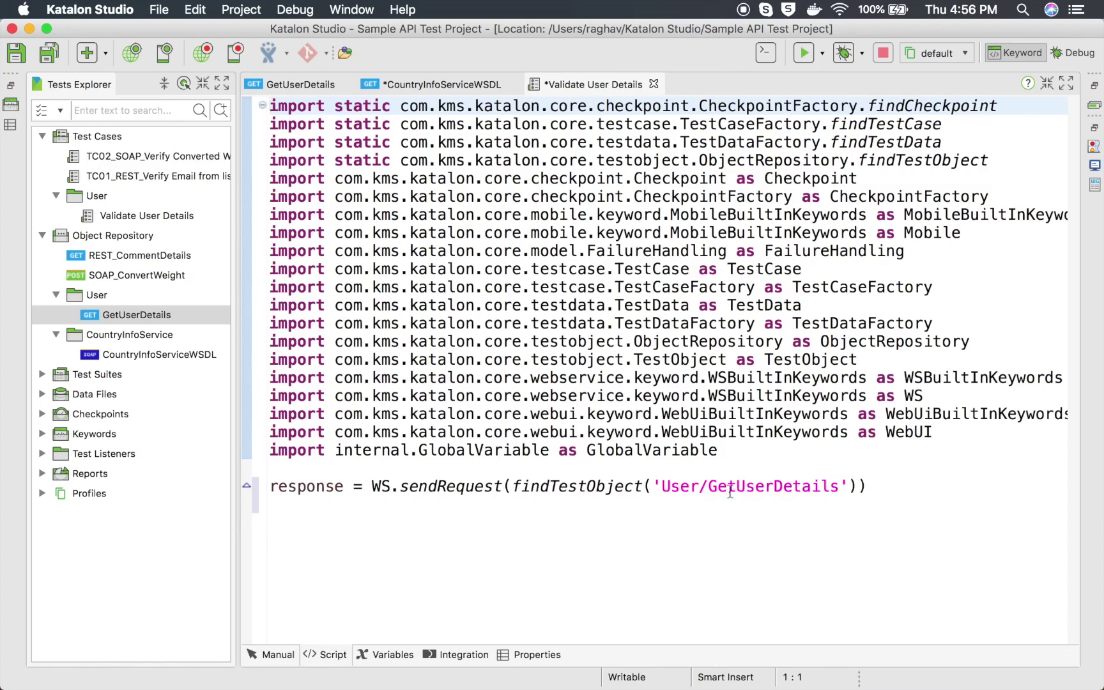
left_click(264, 106)
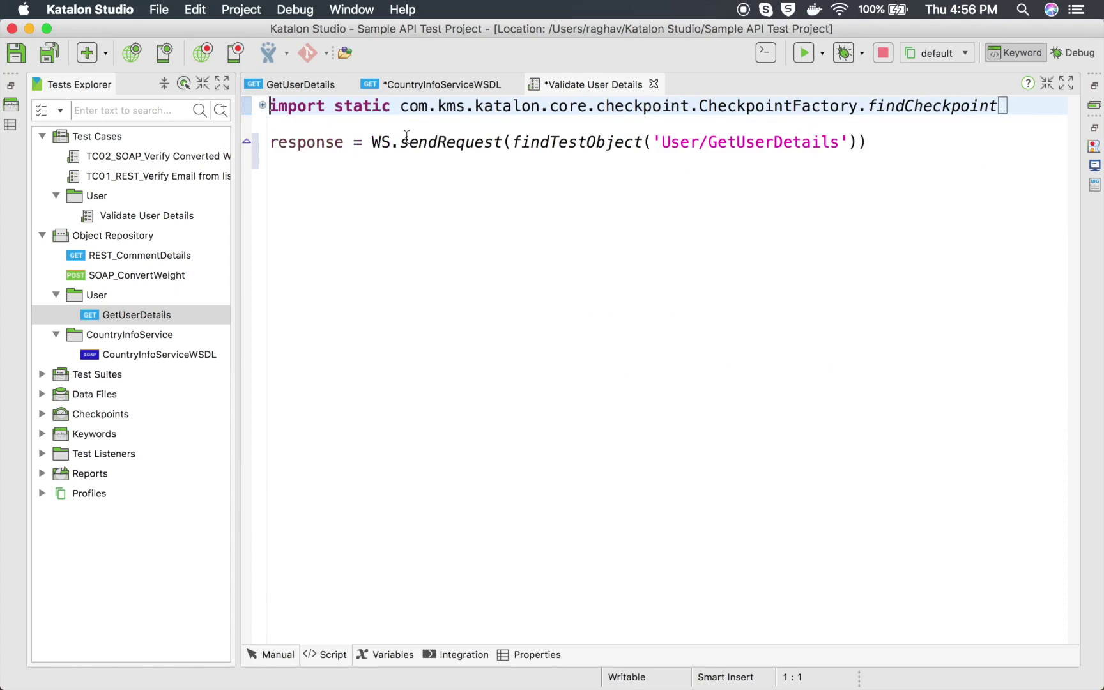
mouse_move(380, 142)
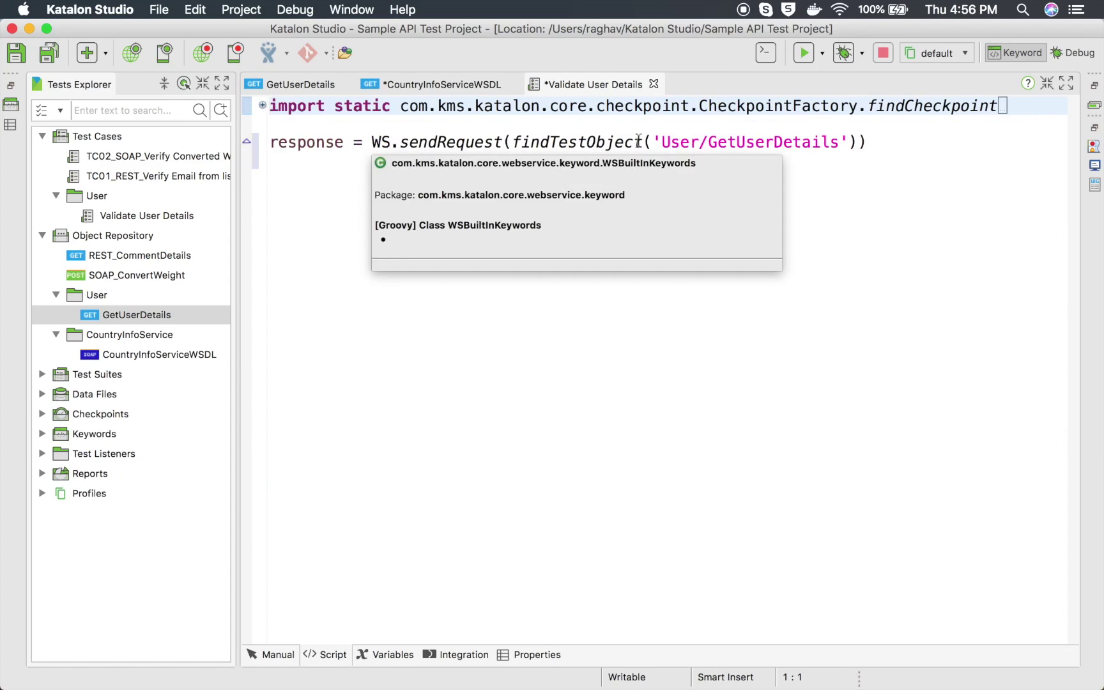
left_click(691, 140)
left_click_drag(662, 141, 836, 139)
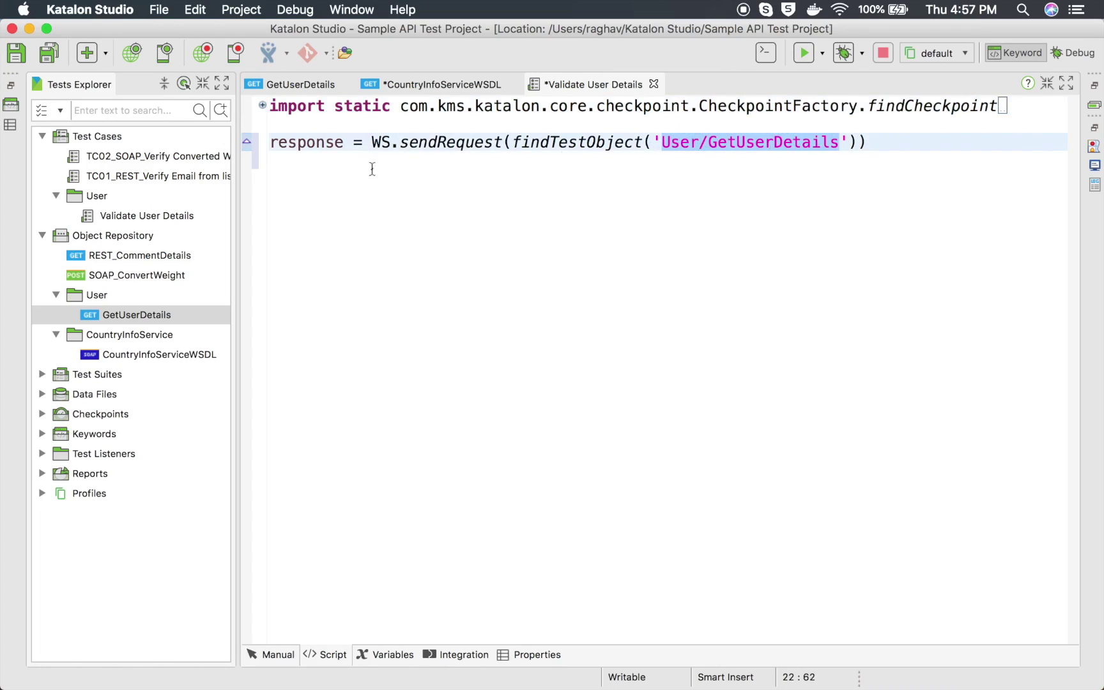
left_click_drag(346, 141, 273, 140)
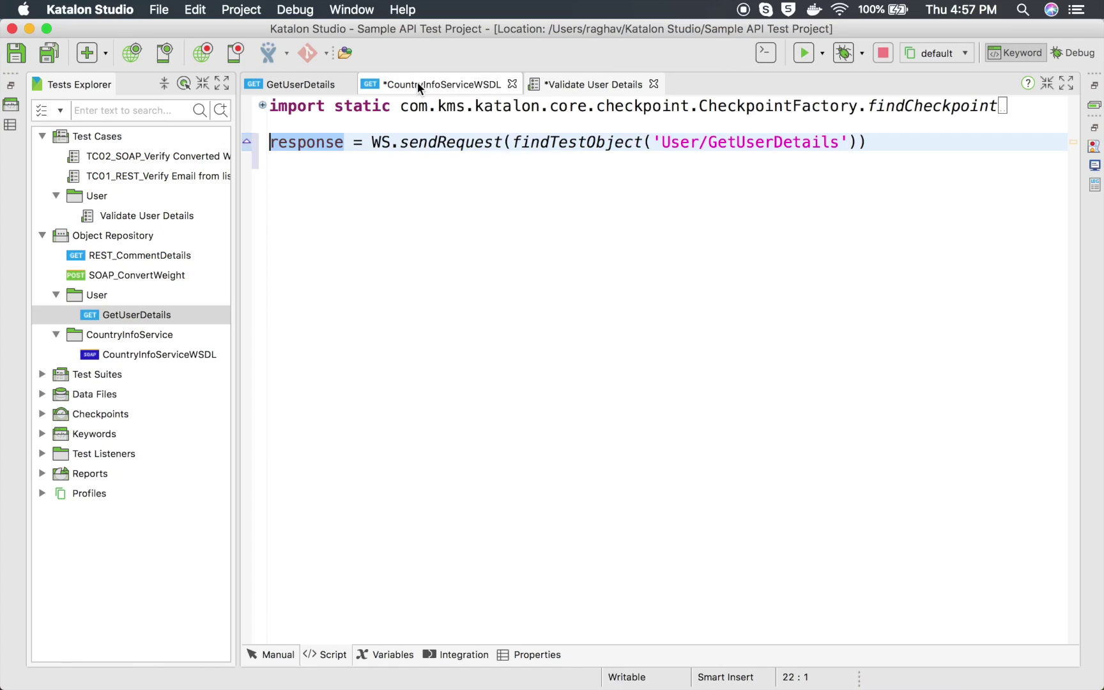
Step: Close the CountryInfoServiceWSDL request, saving its changes, and return to the Validate User Details test case
left_click(513, 85)
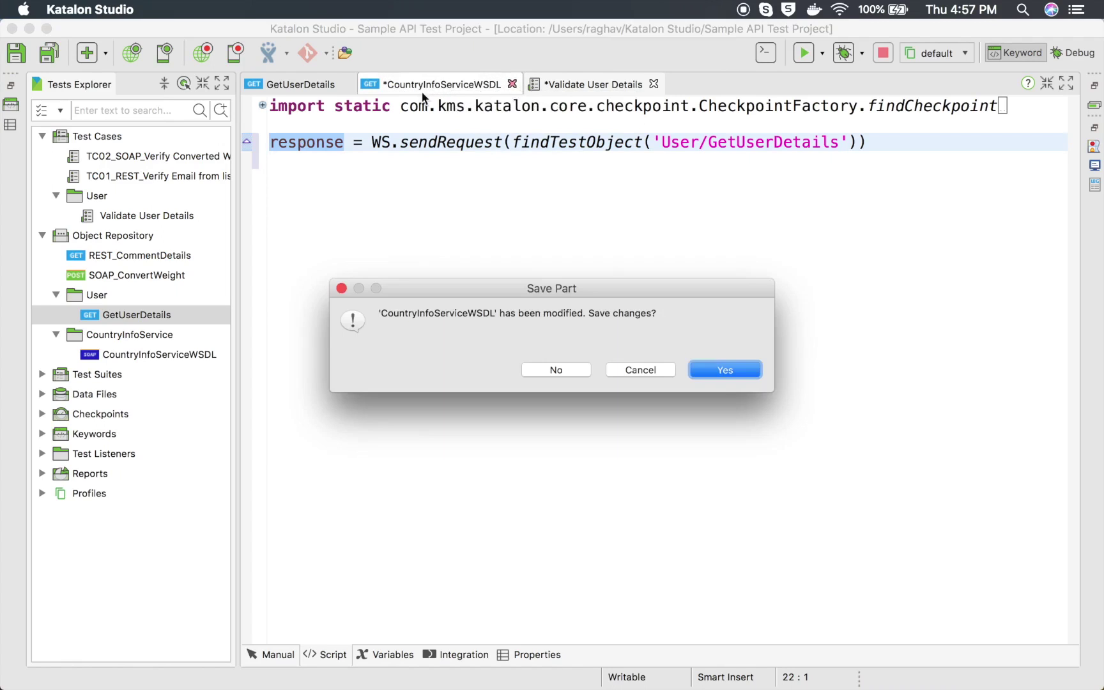
left_click(725, 370)
left_click(319, 87)
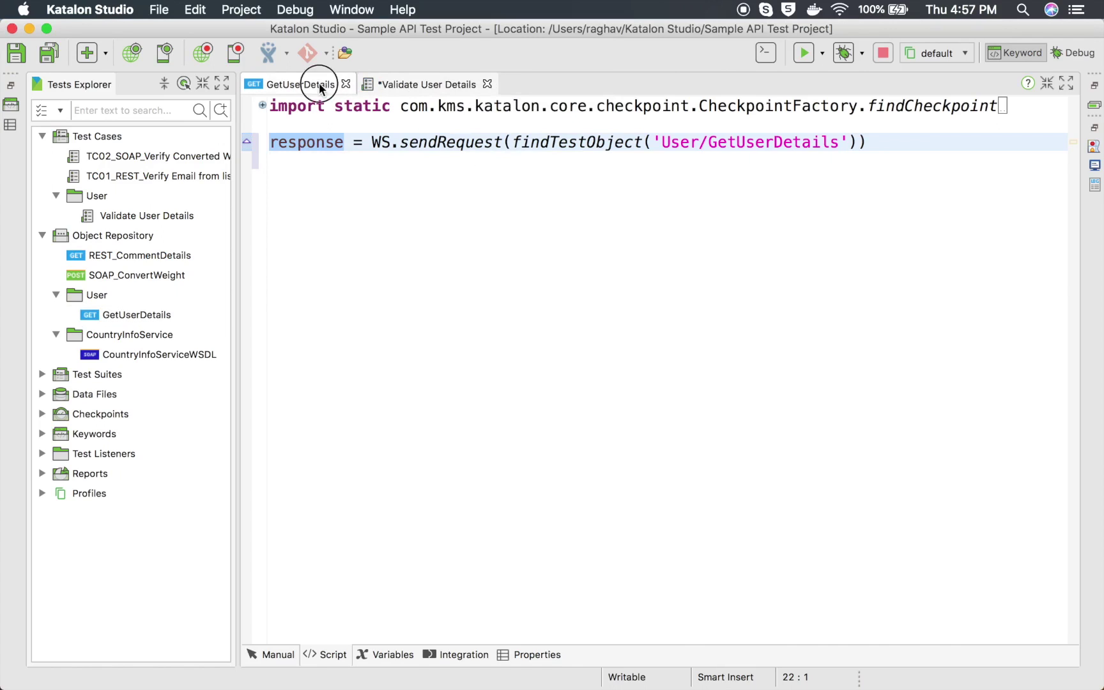
left_click(416, 83)
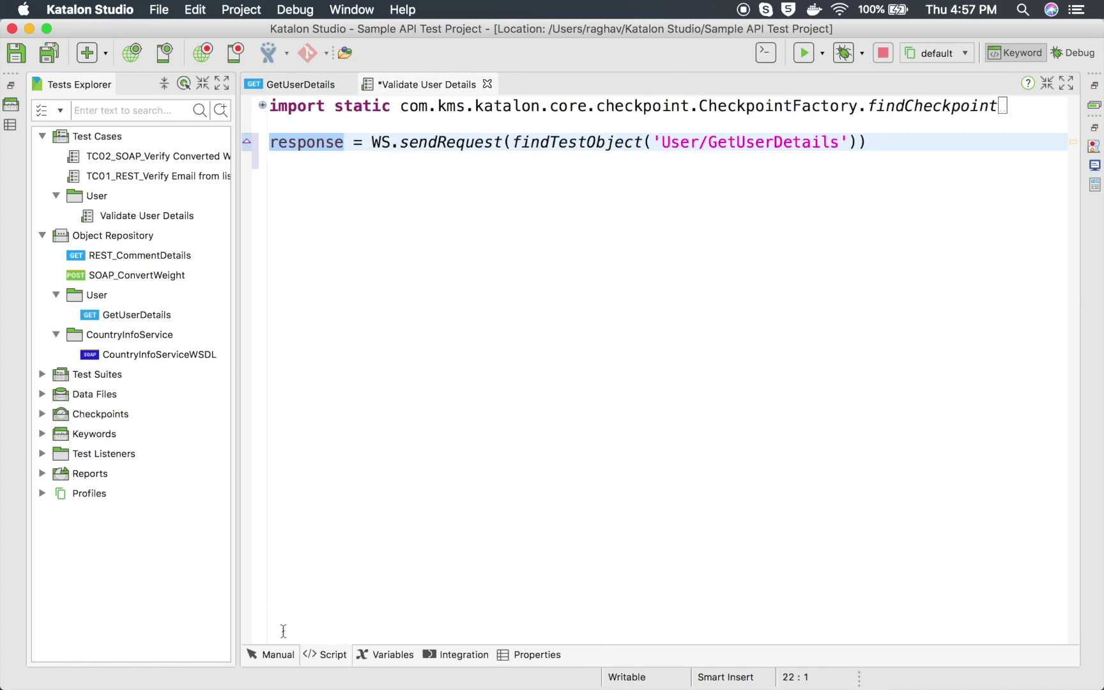
Step: Return to the test case's manual view and add a Verify Response Status Code Web Service keyword after Send Request
left_click(288, 655)
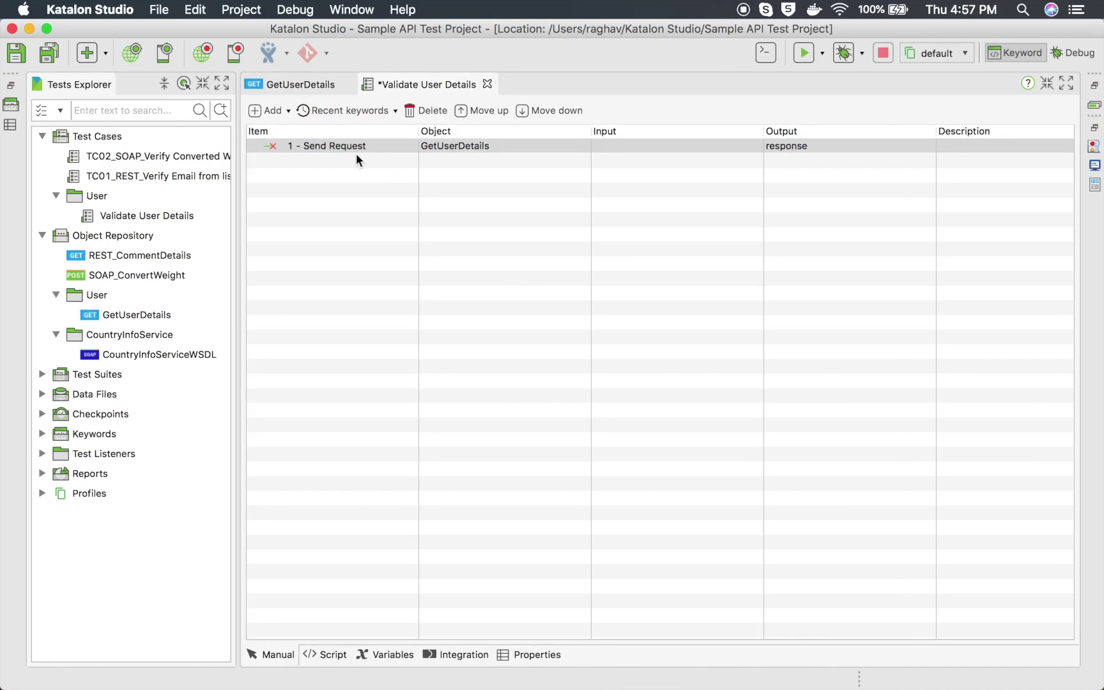
left_click(338, 146)
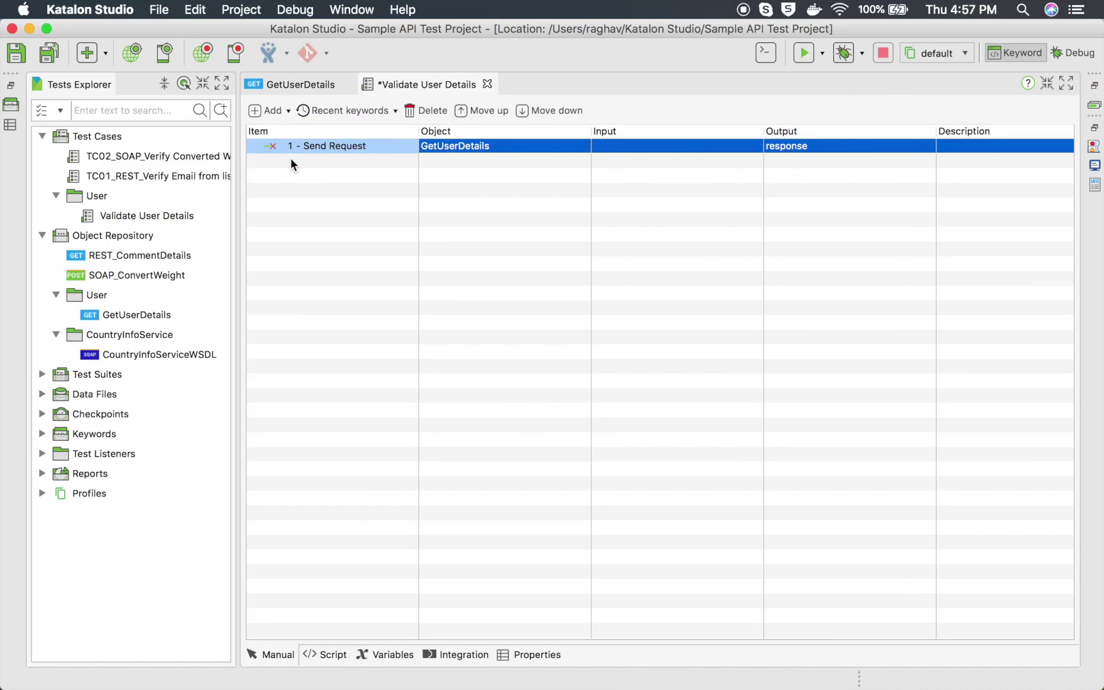
left_click(289, 110)
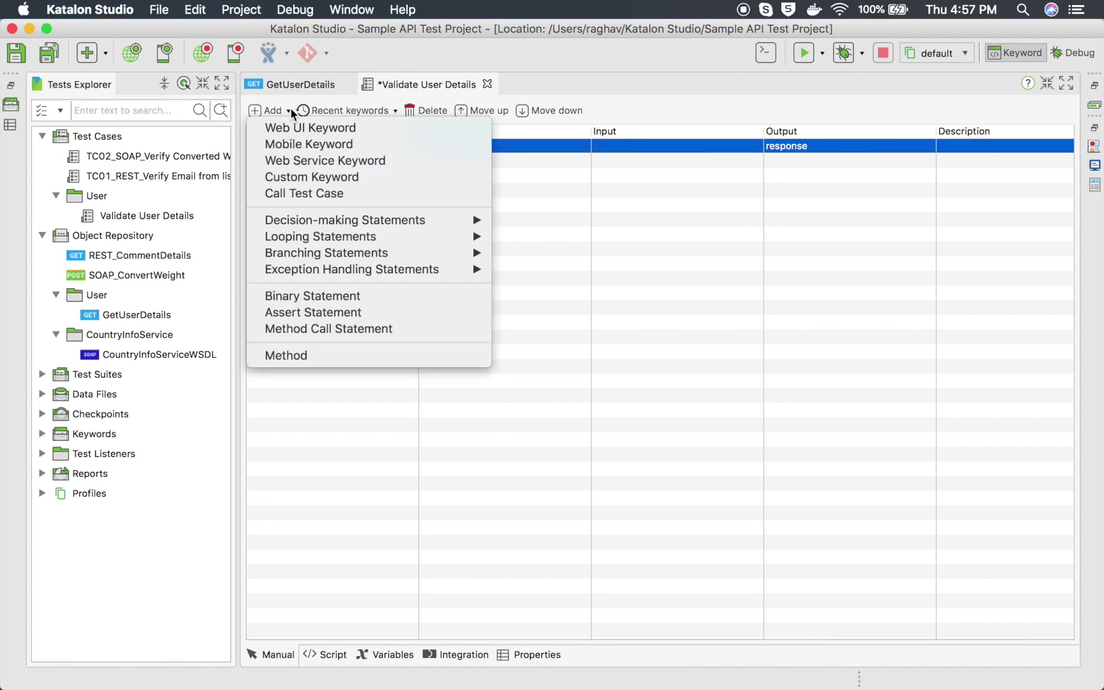
left_click(300, 163)
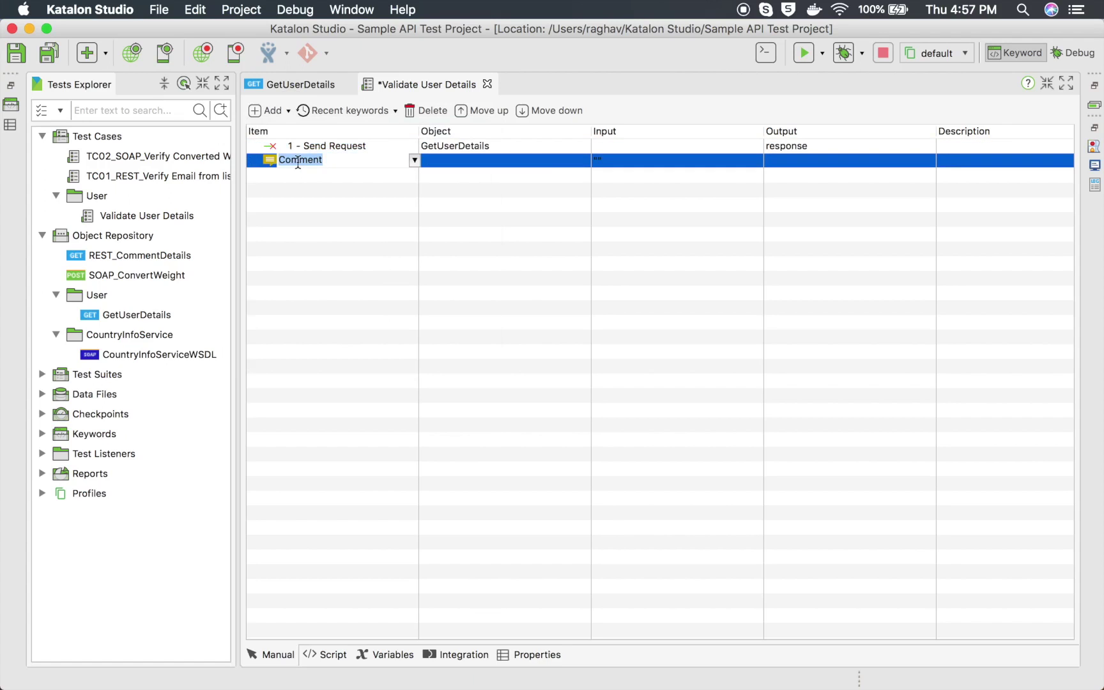
type("verify res")
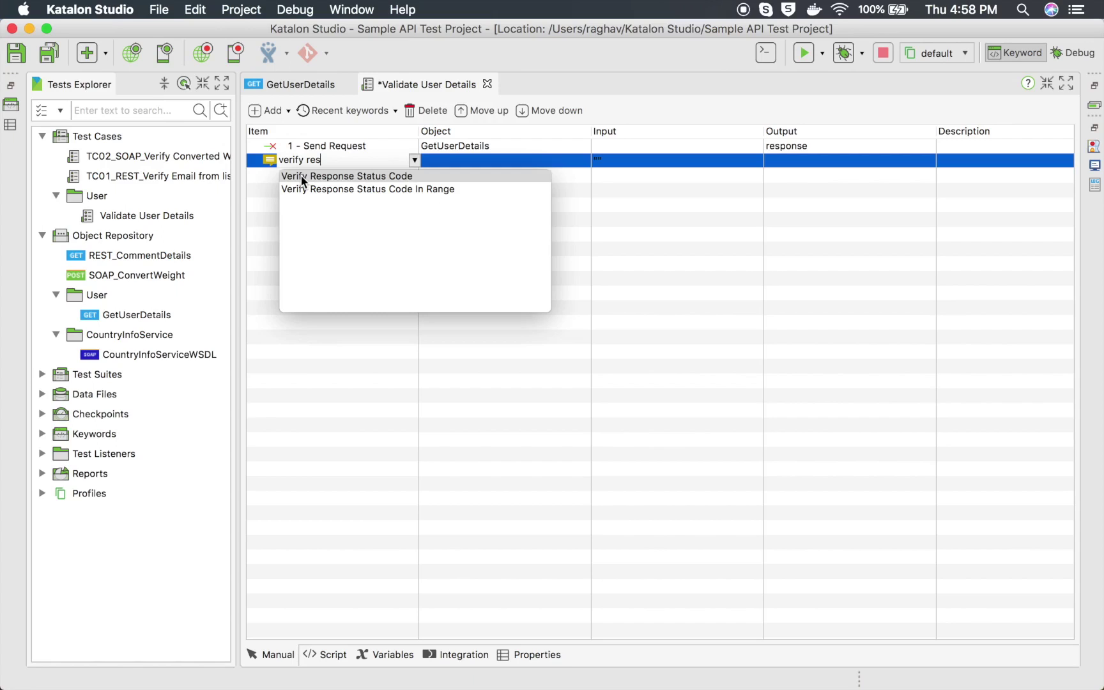
double_click(302, 178)
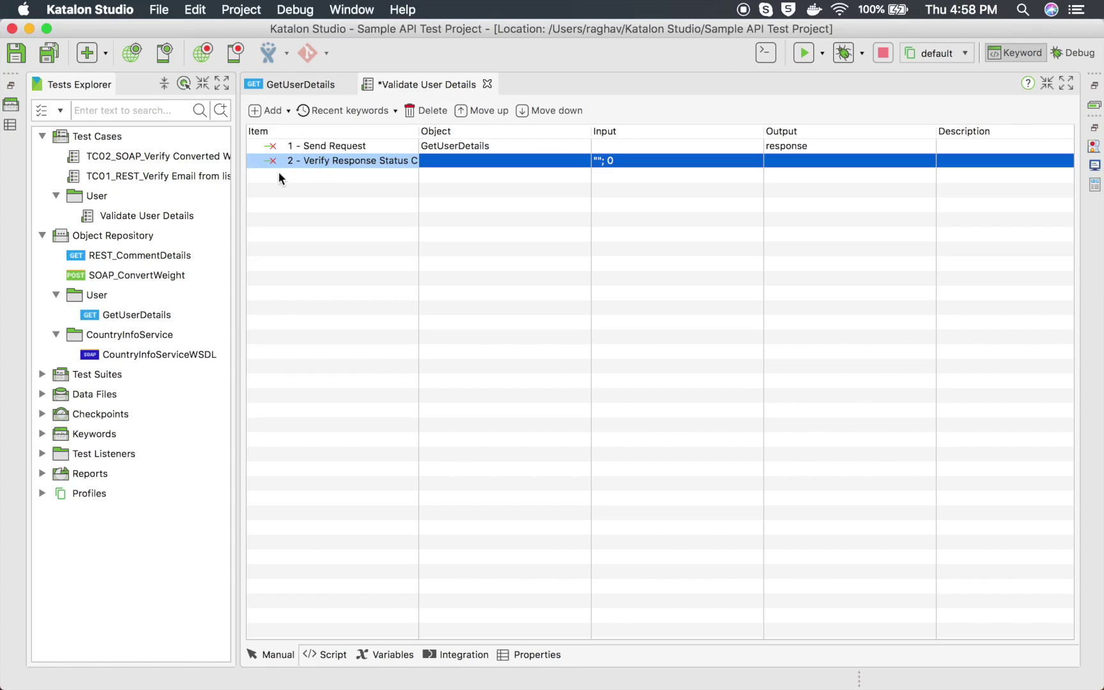
Step: Browse the built-in Web Service keywords in the Keywords Browser, expanding the Element and Request groups
left_click(9, 107)
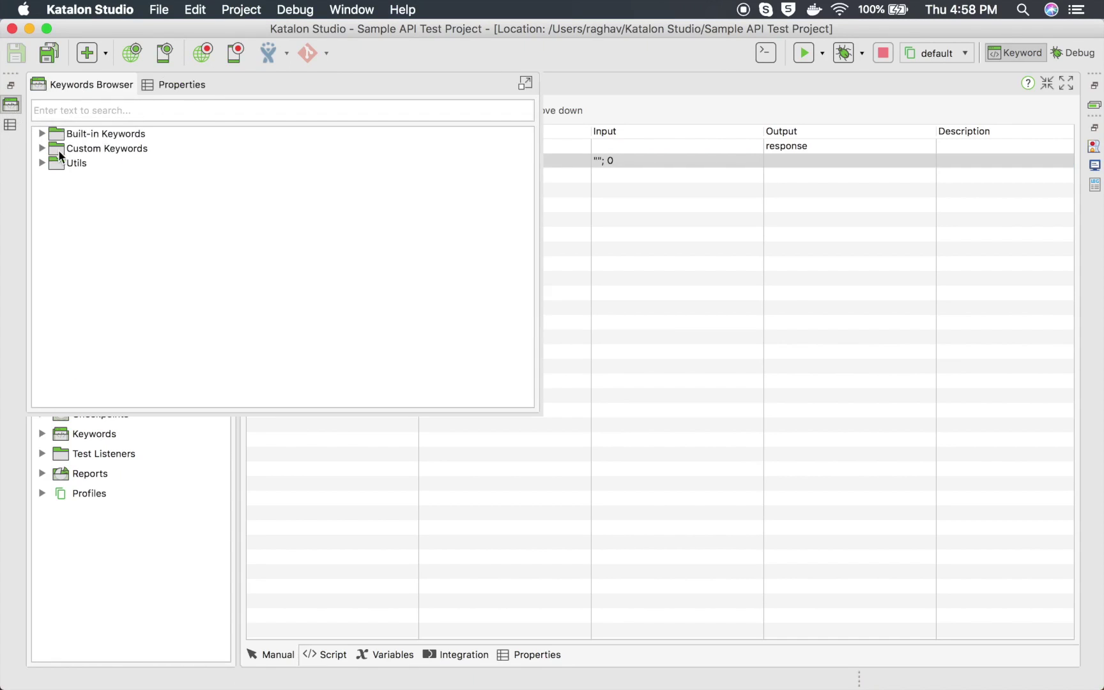
left_click(41, 133)
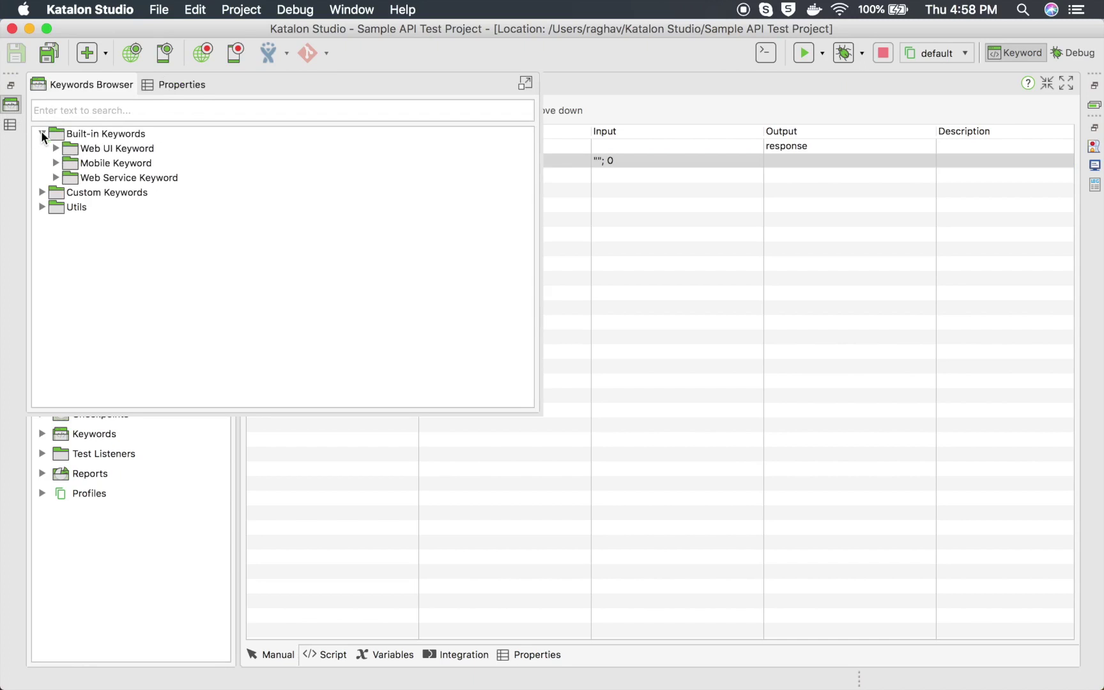
left_click(55, 178)
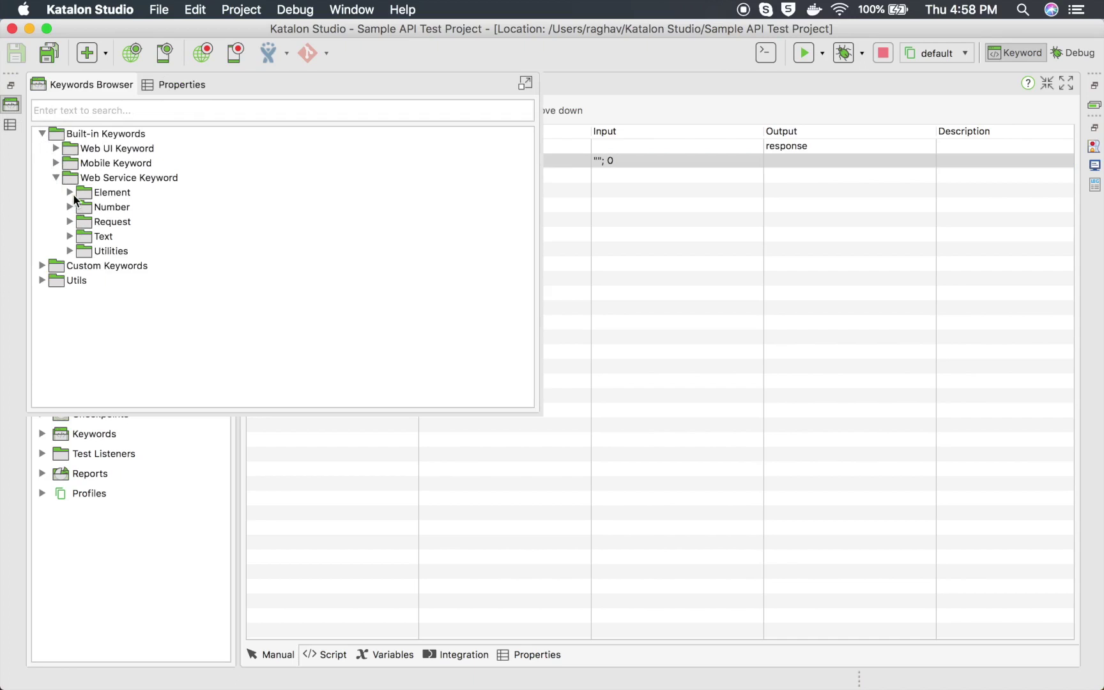
left_click(70, 192)
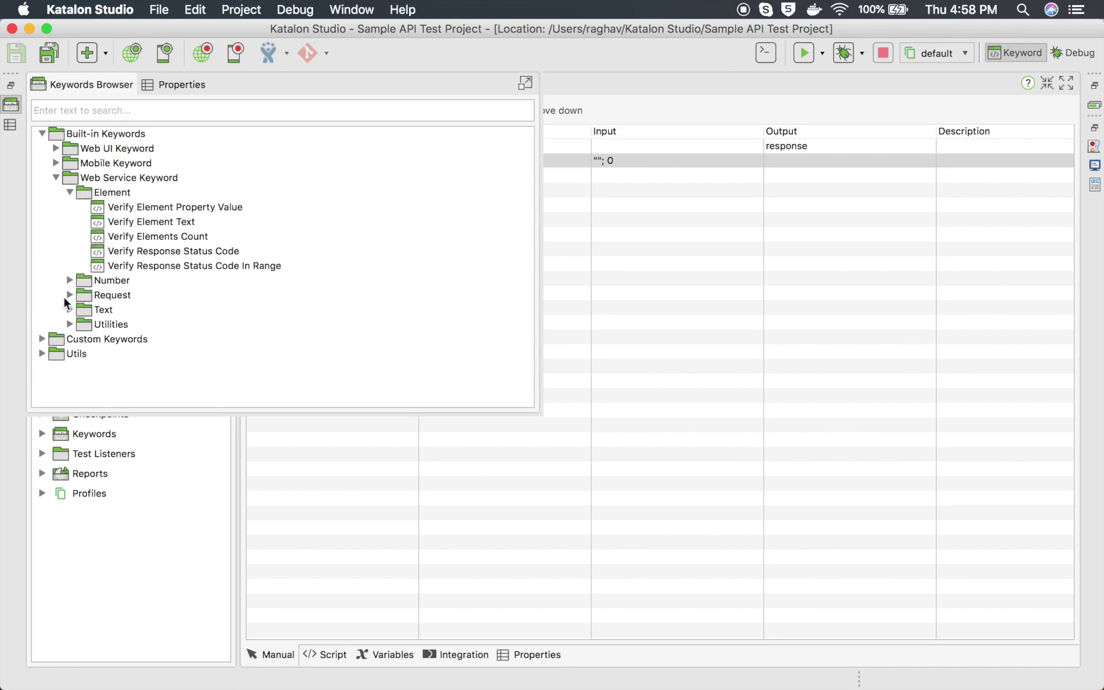
left_click(68, 297)
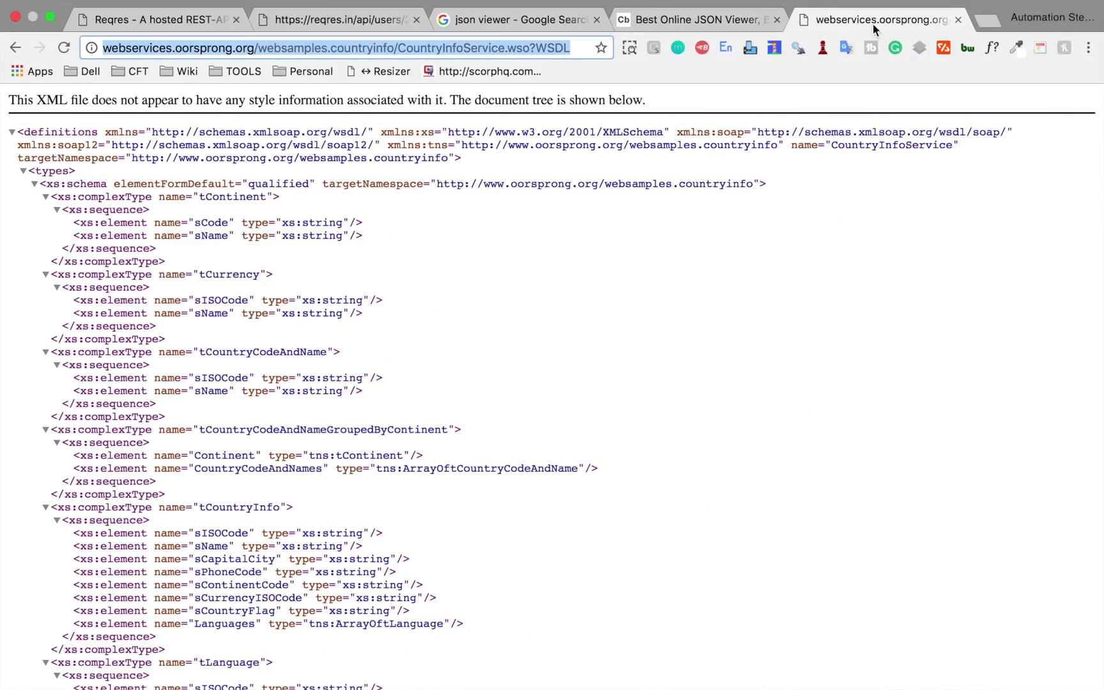
Step: In a new browser tab, search the web for katalon studio and open the Katalon website
left_click(984, 21)
type("katalon tud")
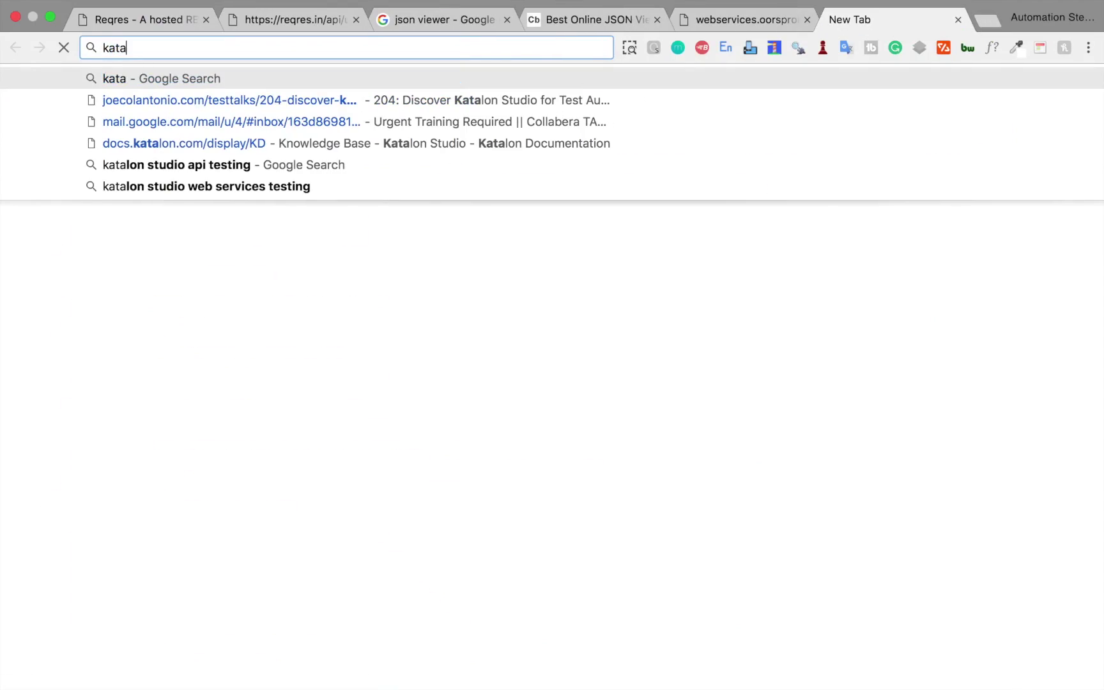
key("BackSpace")
key("BackSpace")
key("BackSpace")
type("studi")
key("Delete")
type("o")
key("Return")
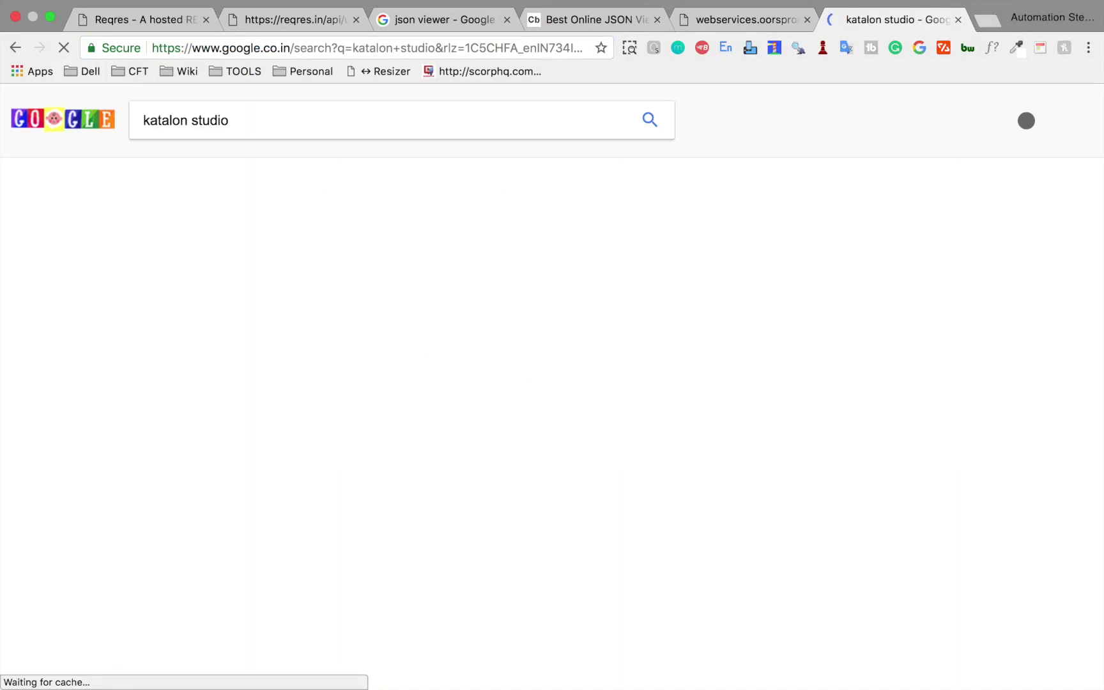
left_click(282, 246)
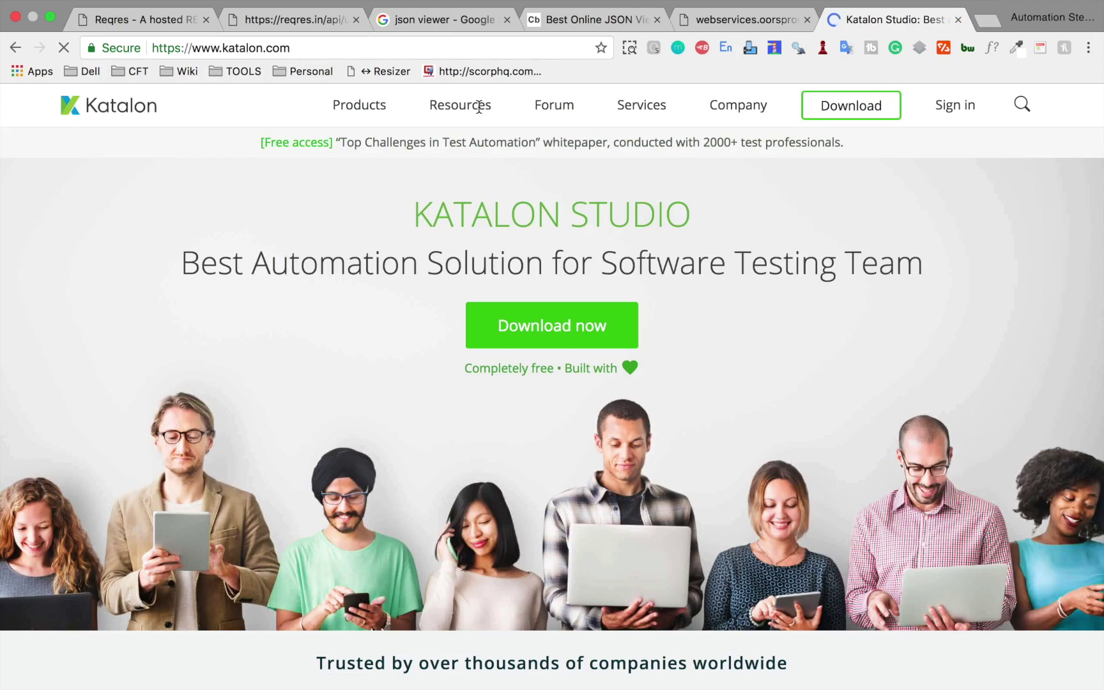
Step: Open Katalon's online documentation from the Resources Center and look up the [WS] Response page among the built-in Web Service keywords
left_click(480, 107)
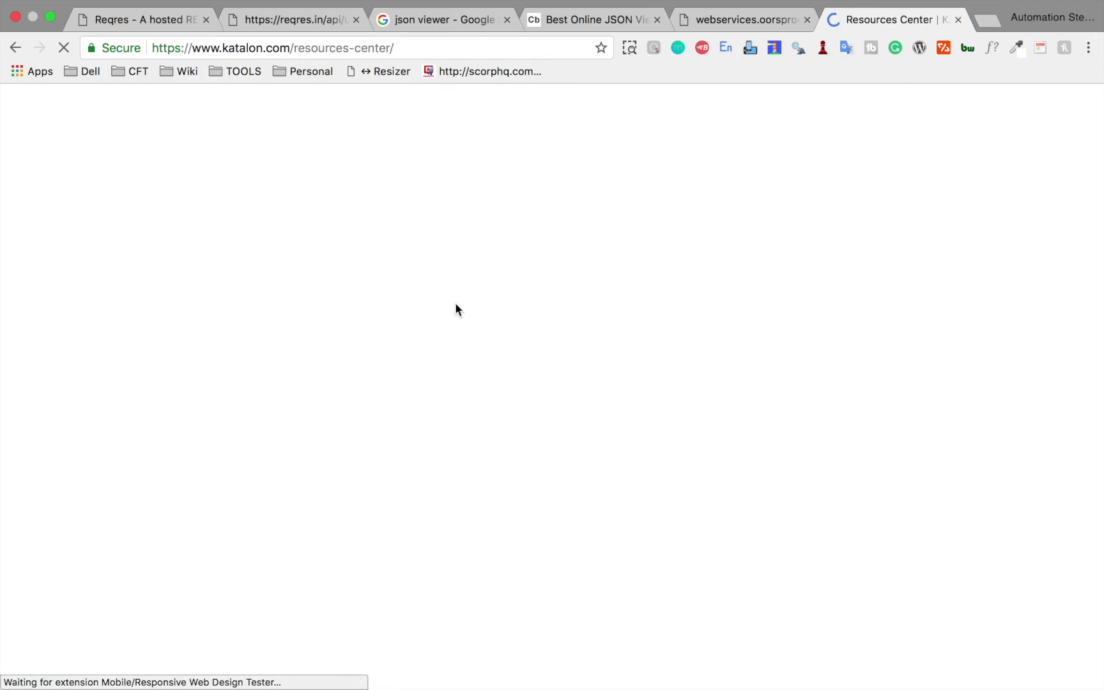
mouse_move(468, 120)
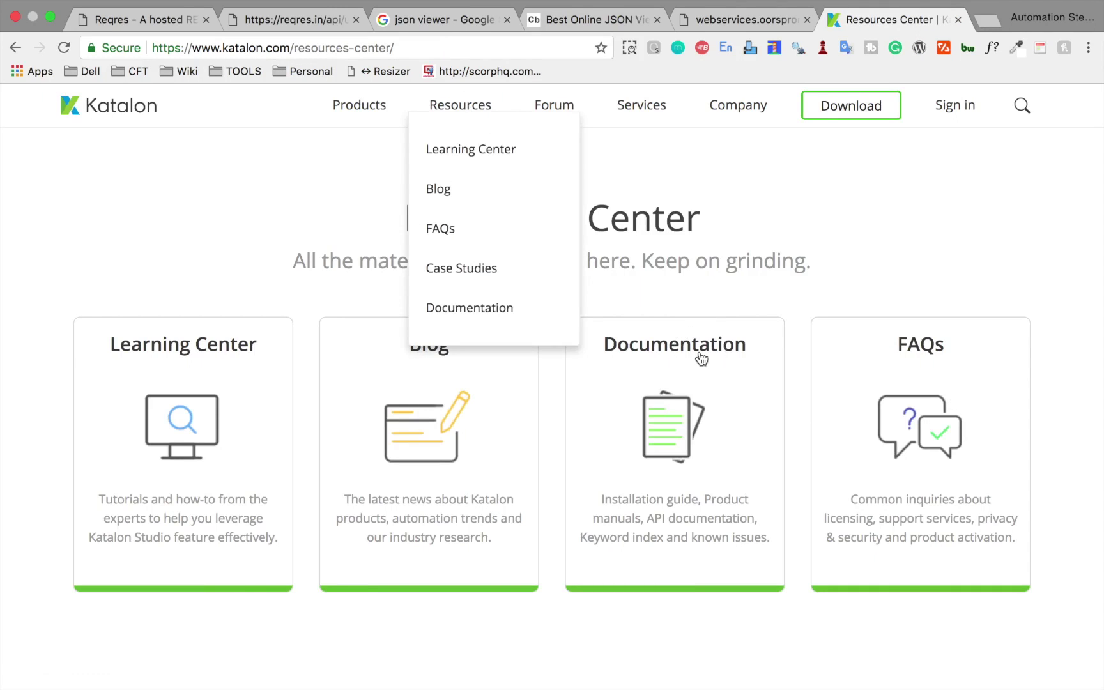
left_click(700, 352)
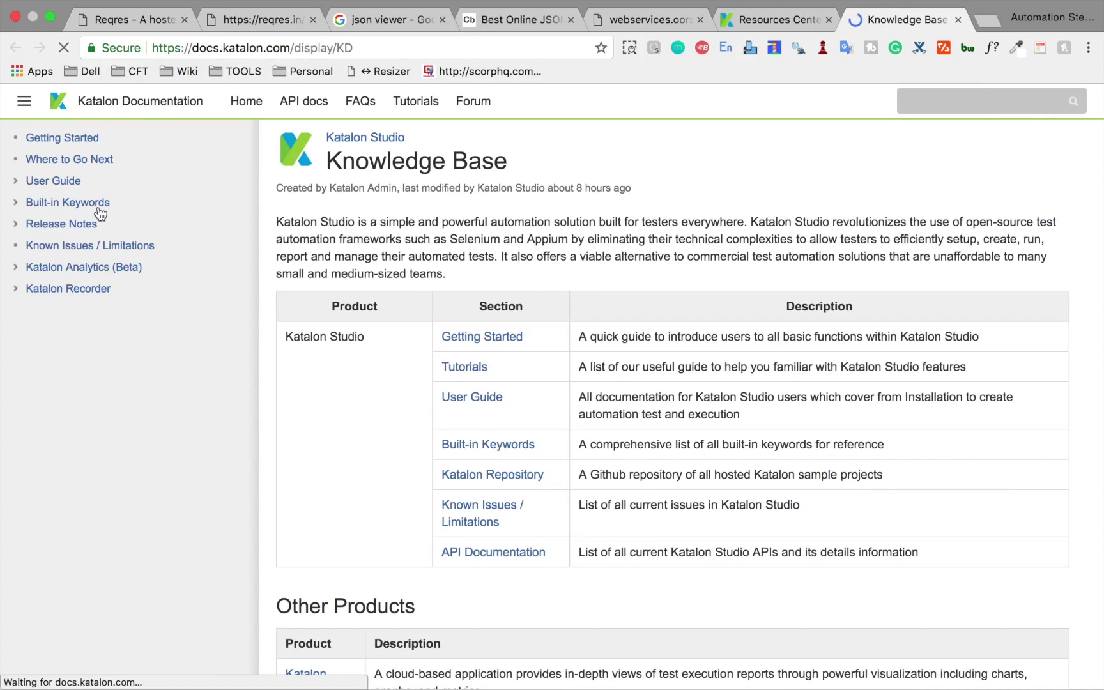
left_click(15, 181)
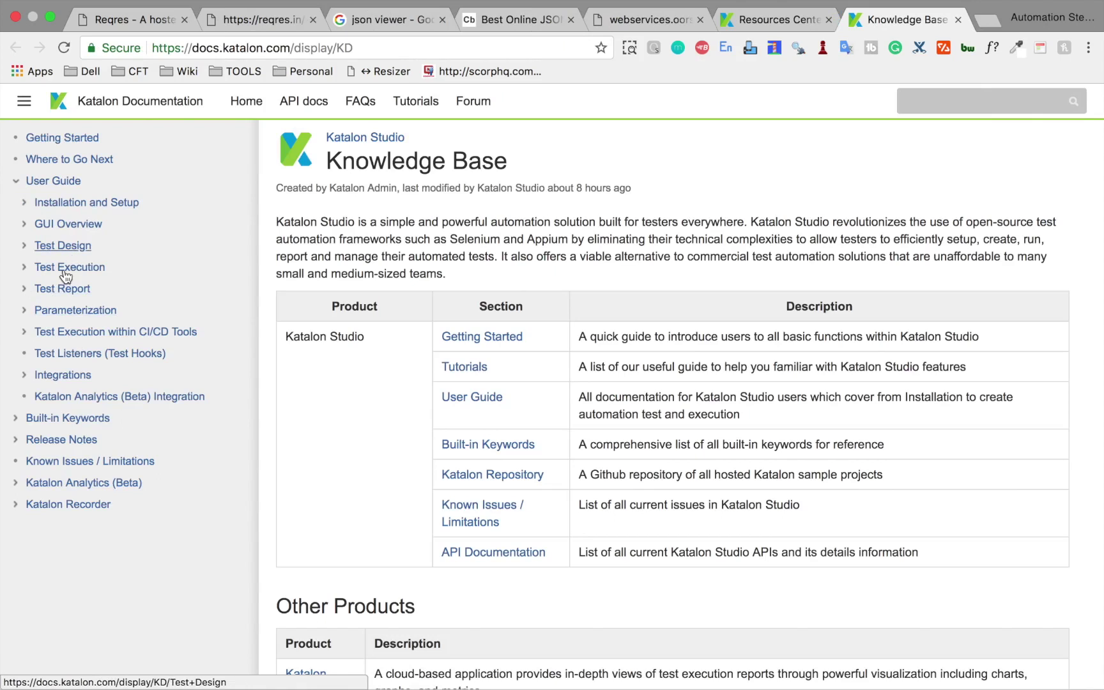
left_click(16, 420)
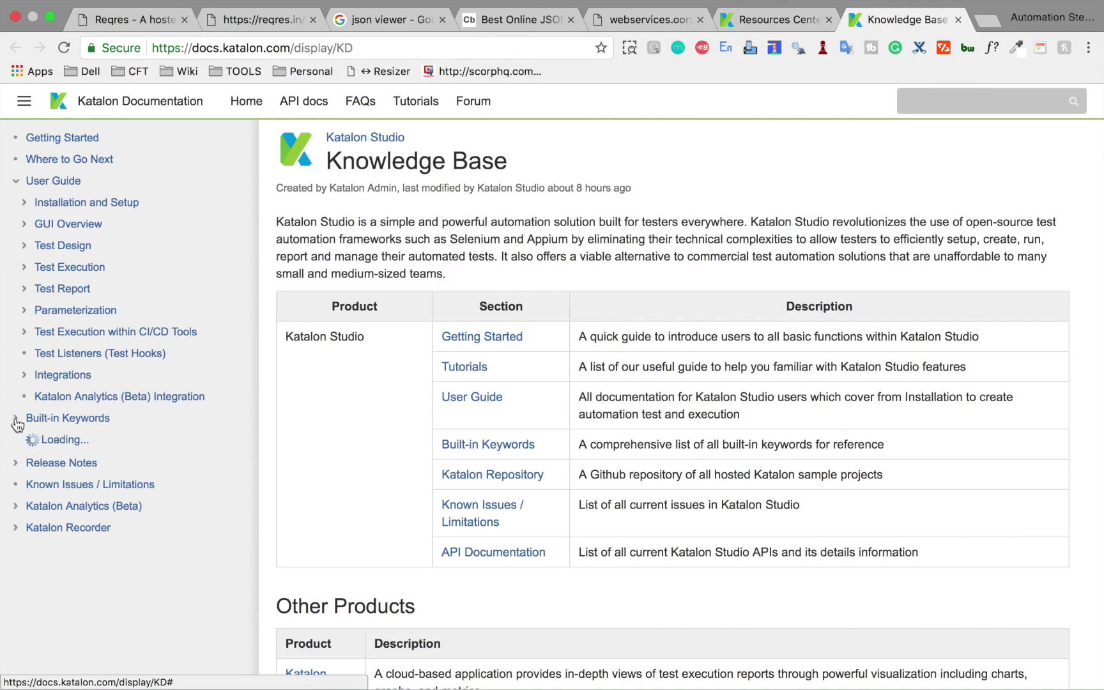
left_click(28, 464)
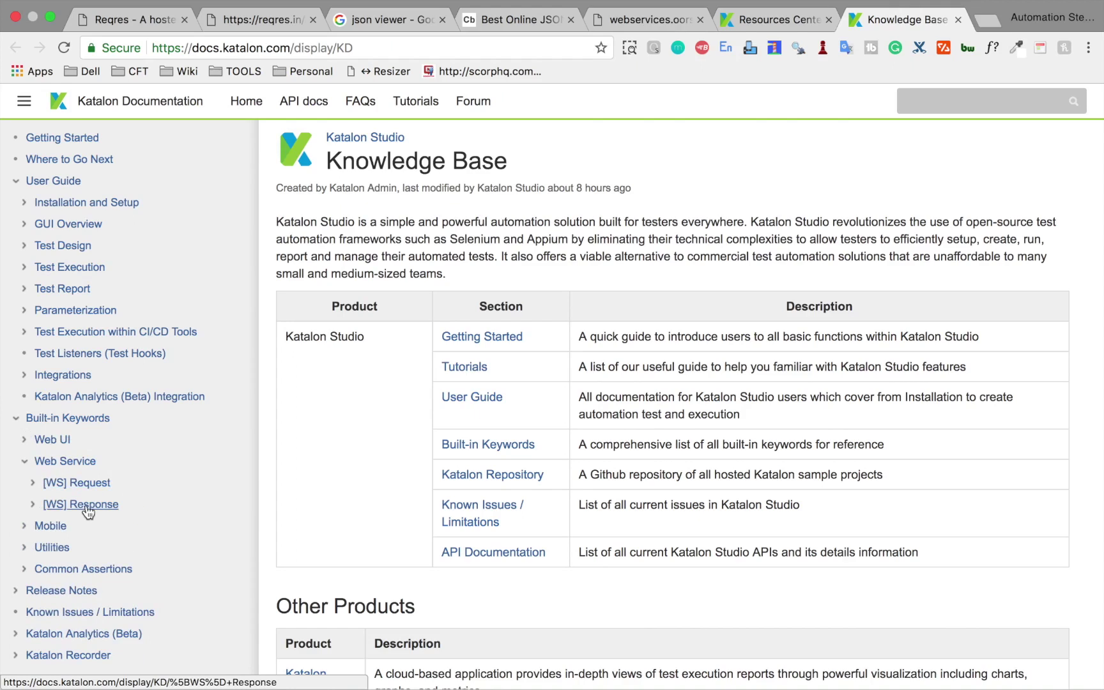
left_click(90, 509)
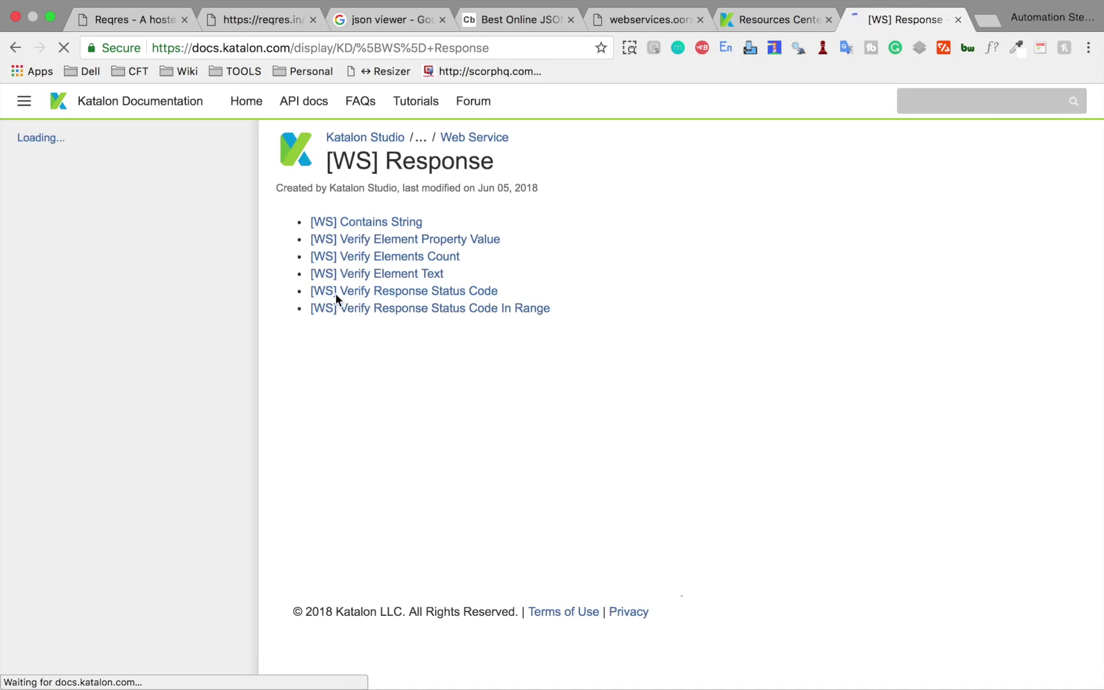
Step: Return to Katalon Studio and set Verify Response Status Code's responseObject input to the variable response
key("super+Tab")
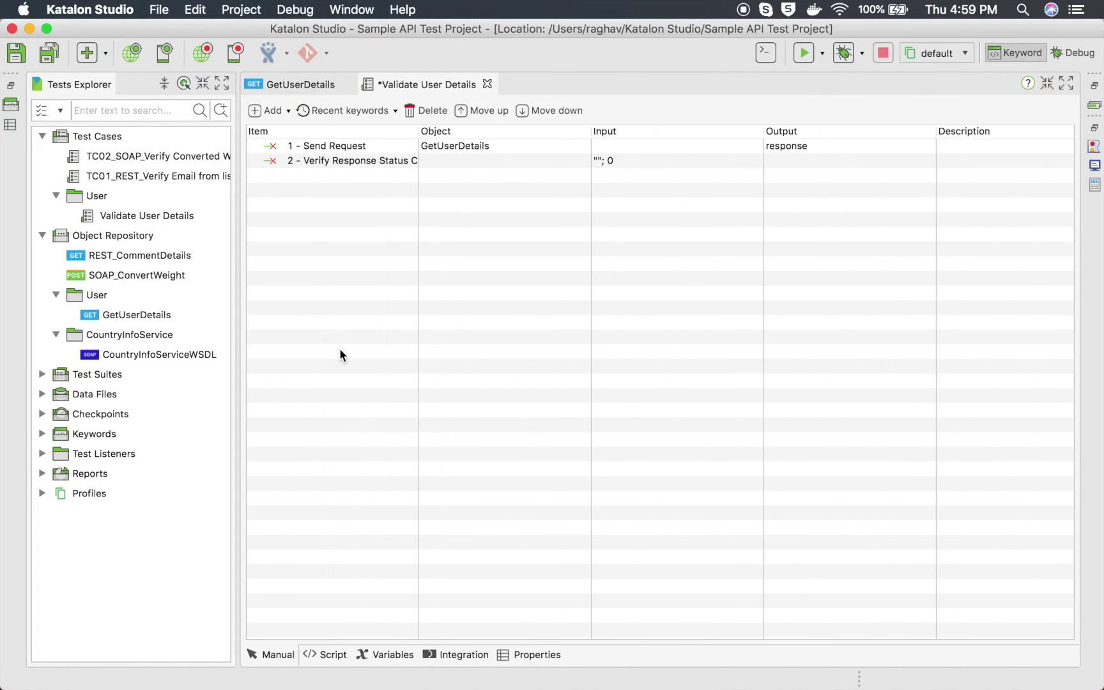
left_click_drag(419, 131, 460, 133)
double_click(650, 161)
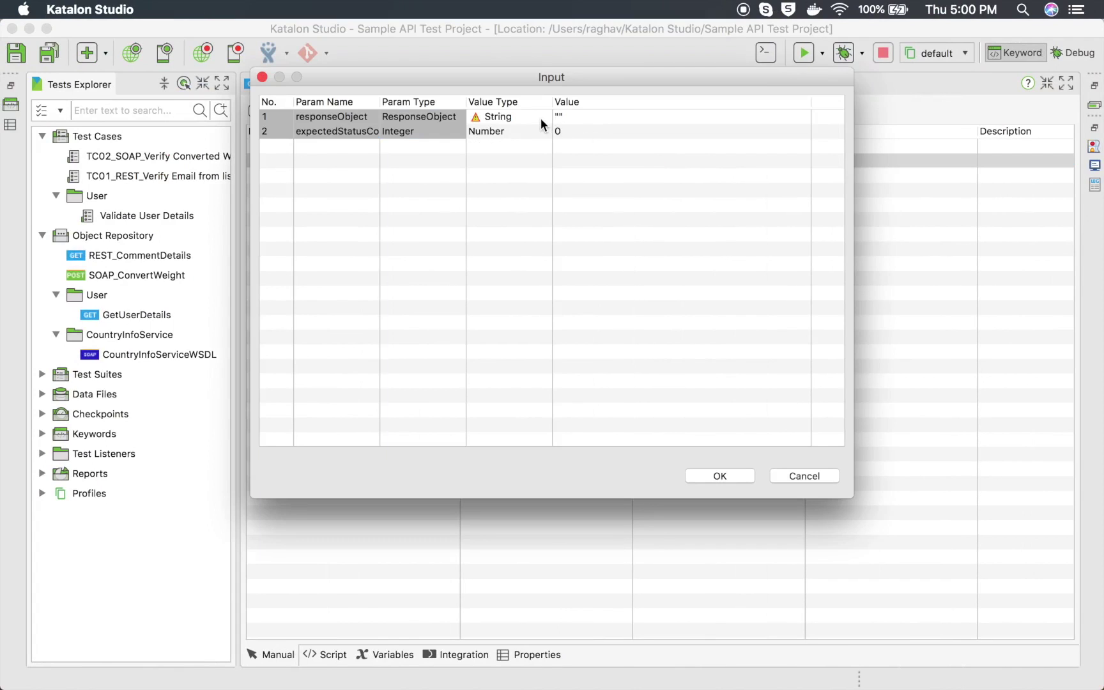
left_click_drag(586, 78, 490, 84)
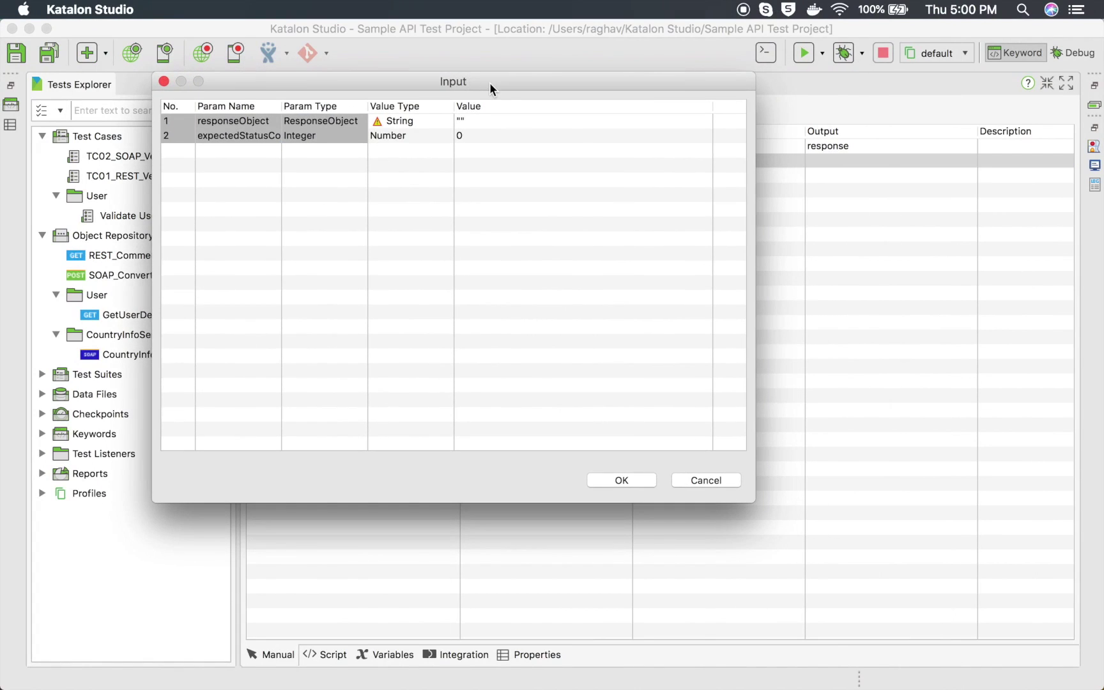
left_click(398, 121)
left_click(398, 121)
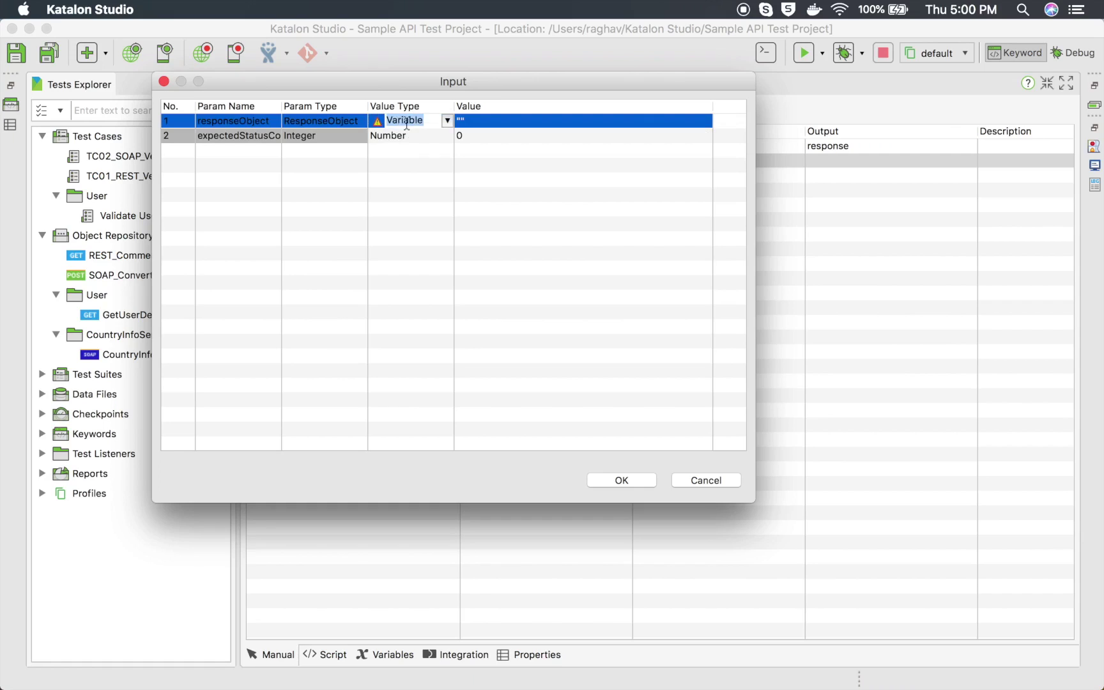
left_click(467, 119)
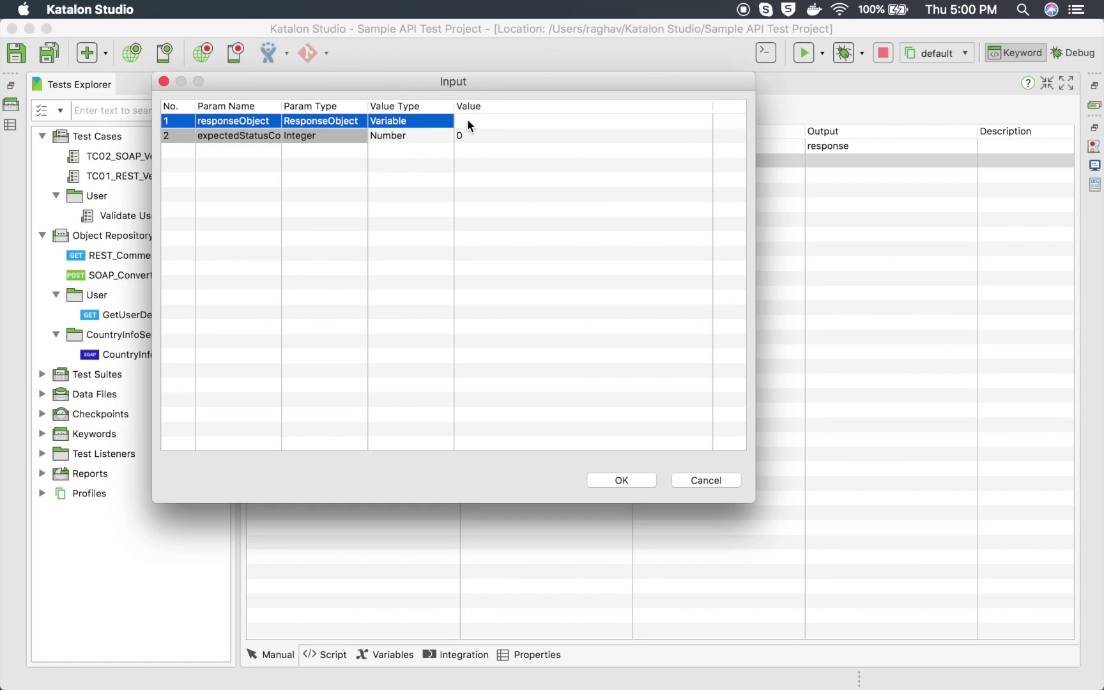
type("a")
left_click(467, 119)
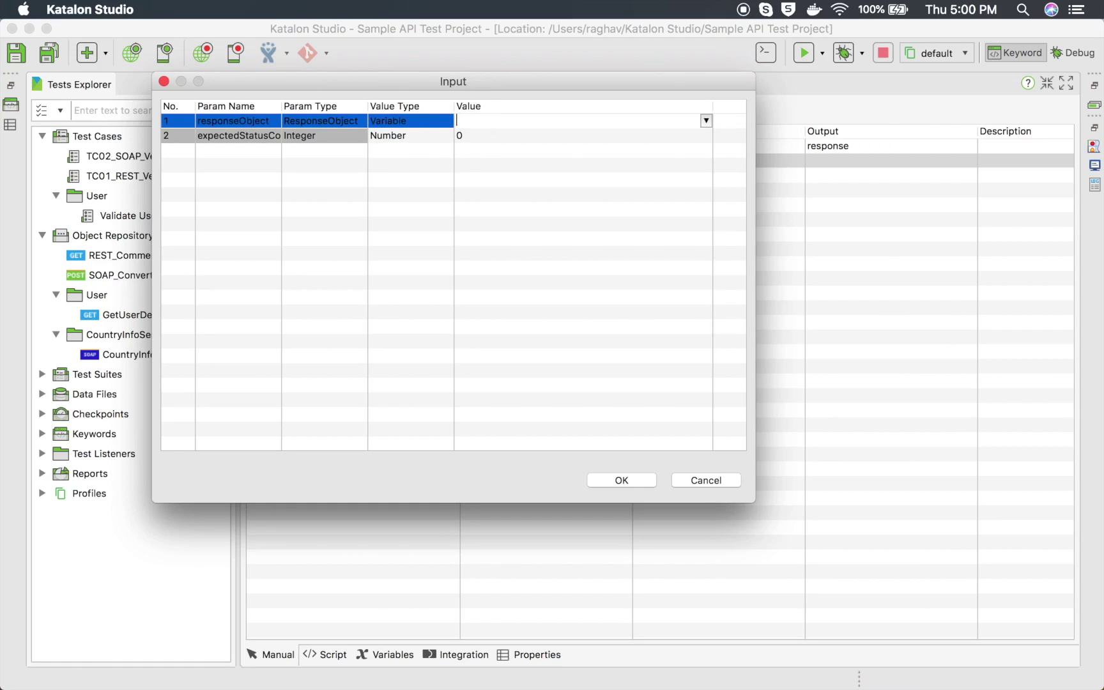
type("esponse")
Step: Enter 200 as the expected status code and confirm the keyword's inputs
left_click(474, 140)
type("200")
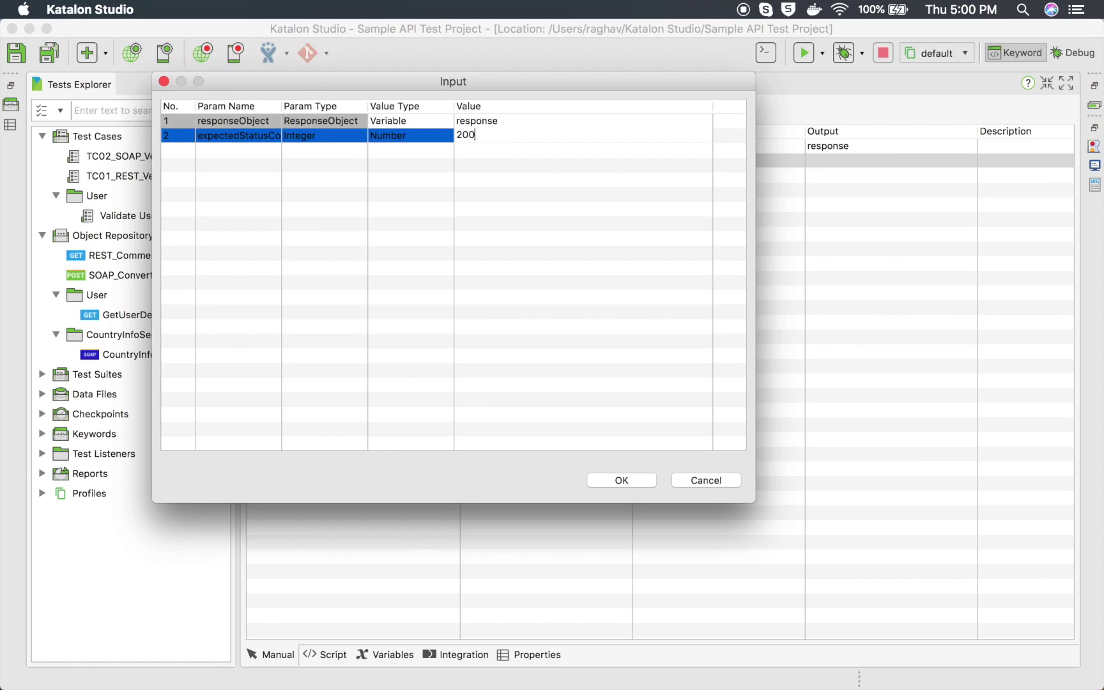
left_click(609, 482)
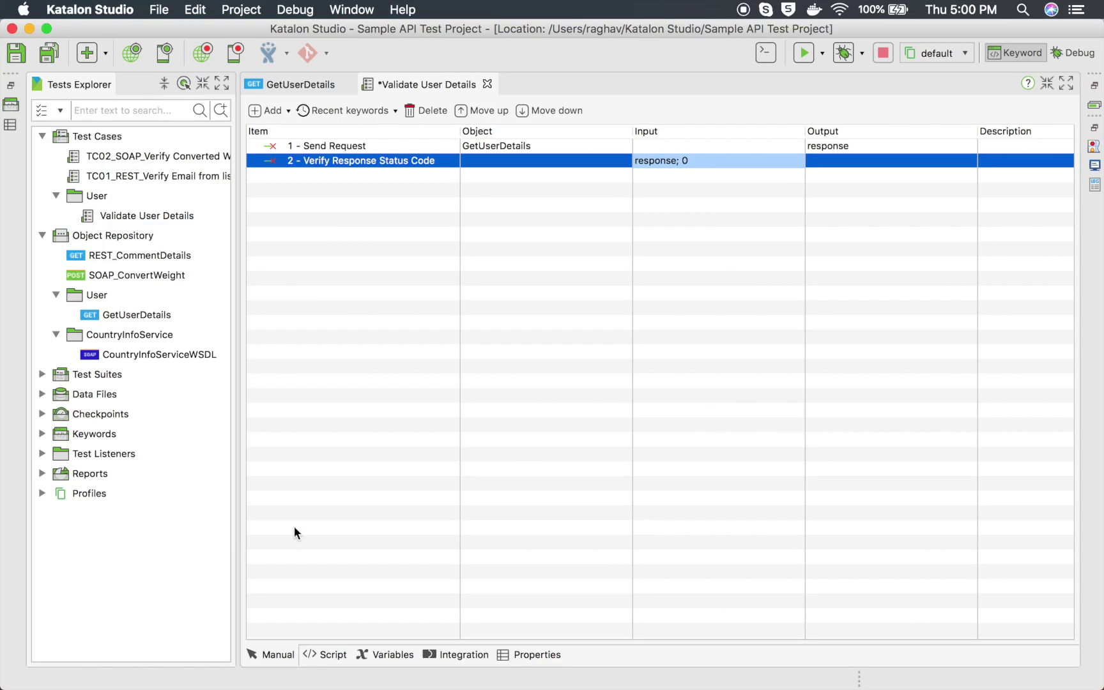
Step: In the test case's script, set the status code argument of verifyResponseStatusCode to 200, and return to the manual view
left_click(320, 650)
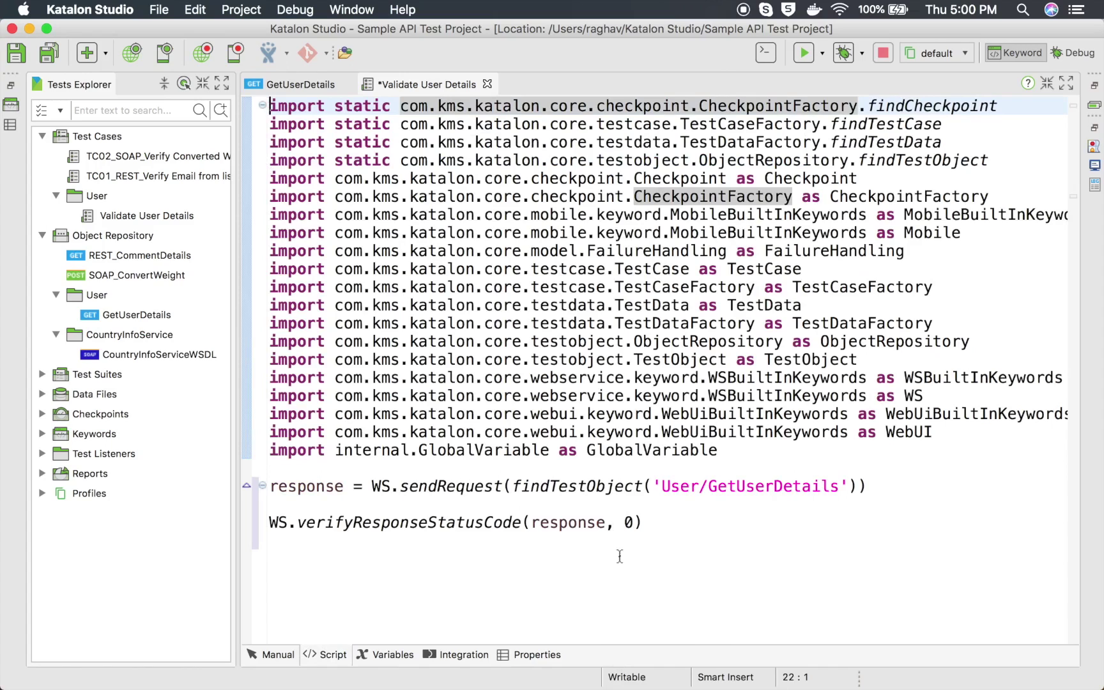
left_click(624, 523)
type("20")
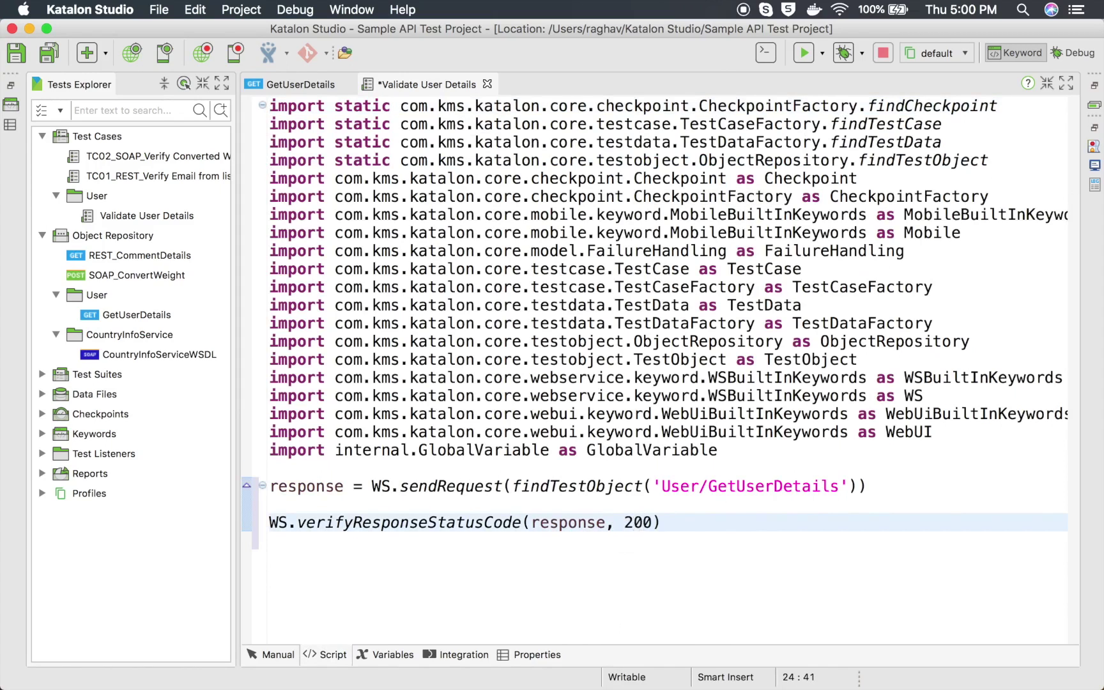
left_click(287, 655)
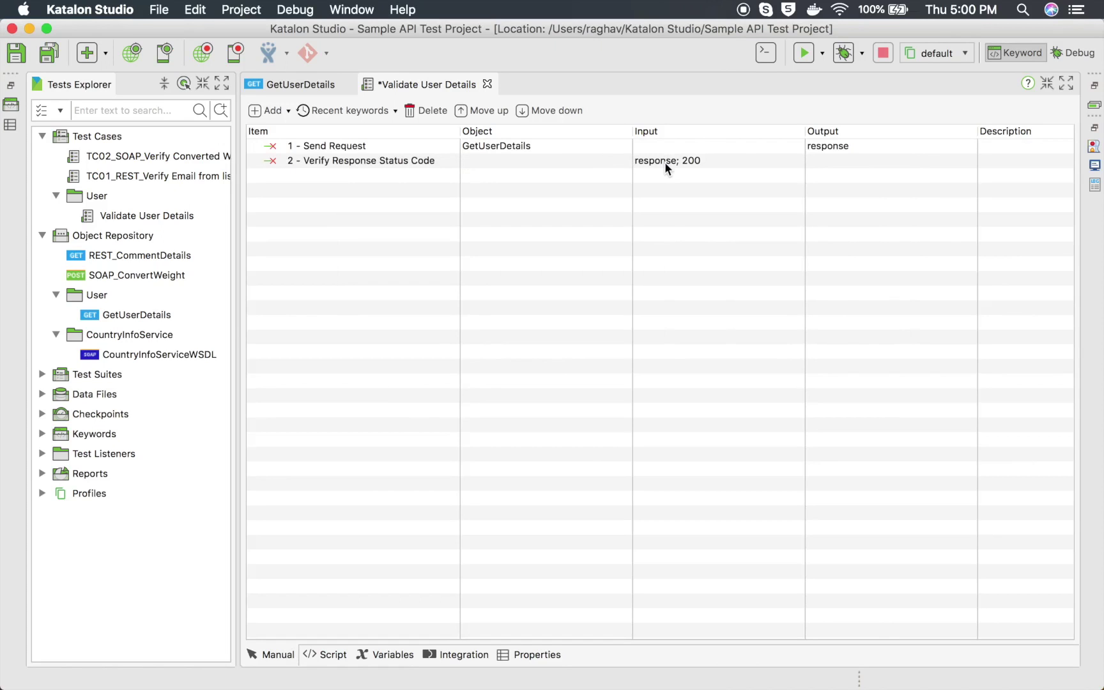
Step: Add a Verify Element Property Value Web Service keyword after Verify Response Status Code
left_click(287, 111)
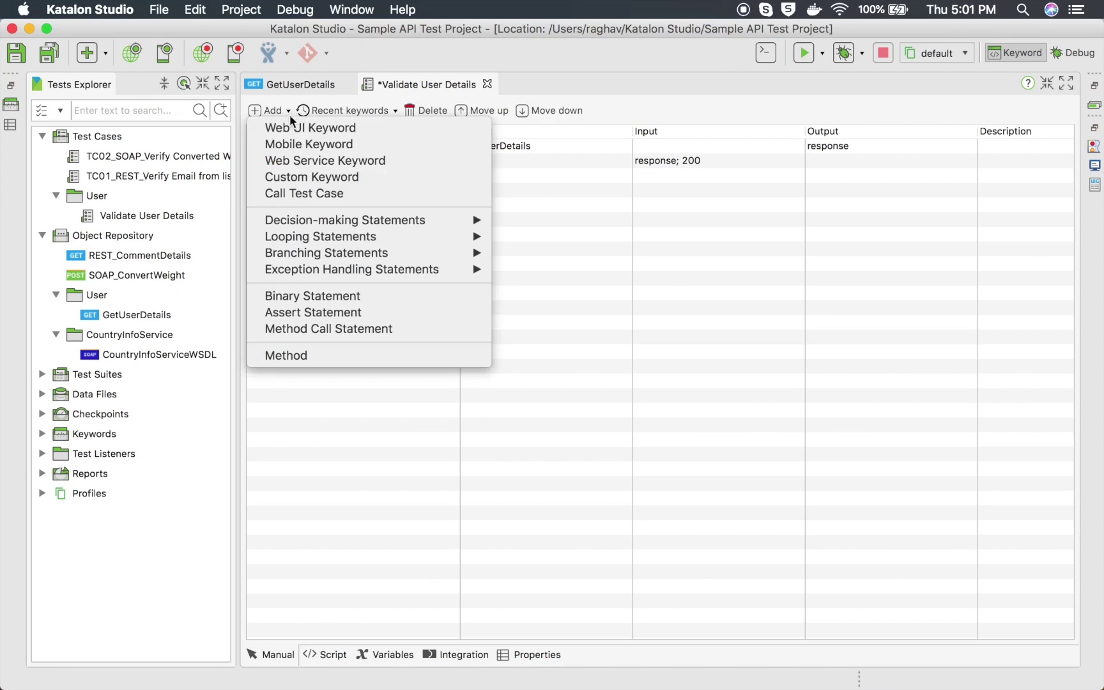
left_click(305, 161)
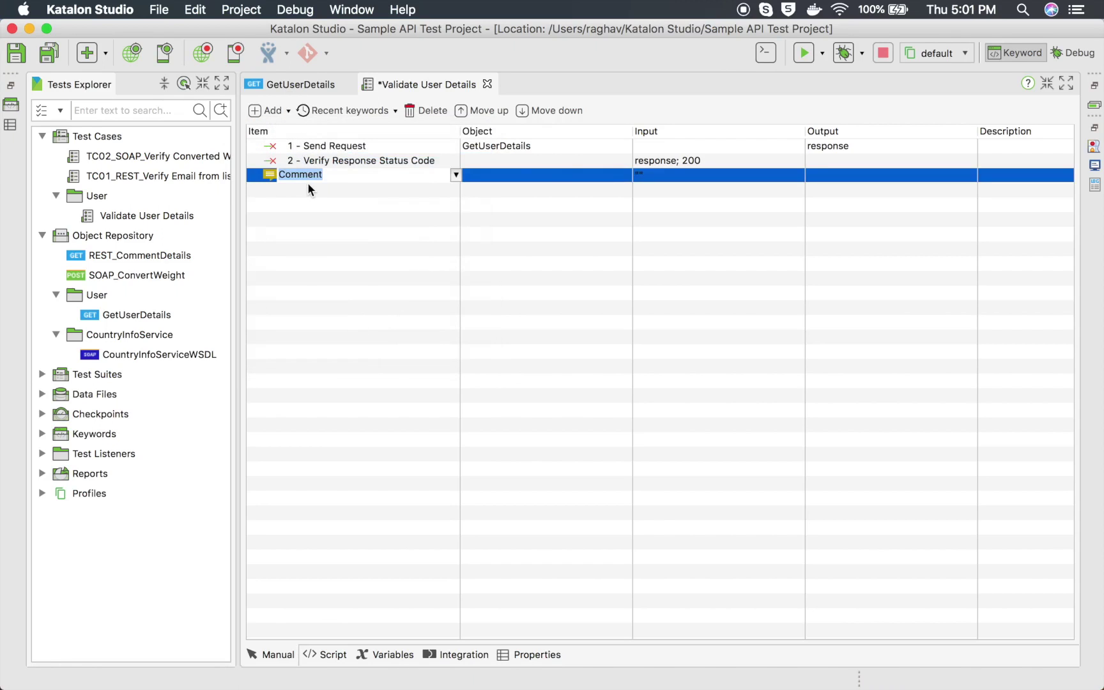
type("verify ")
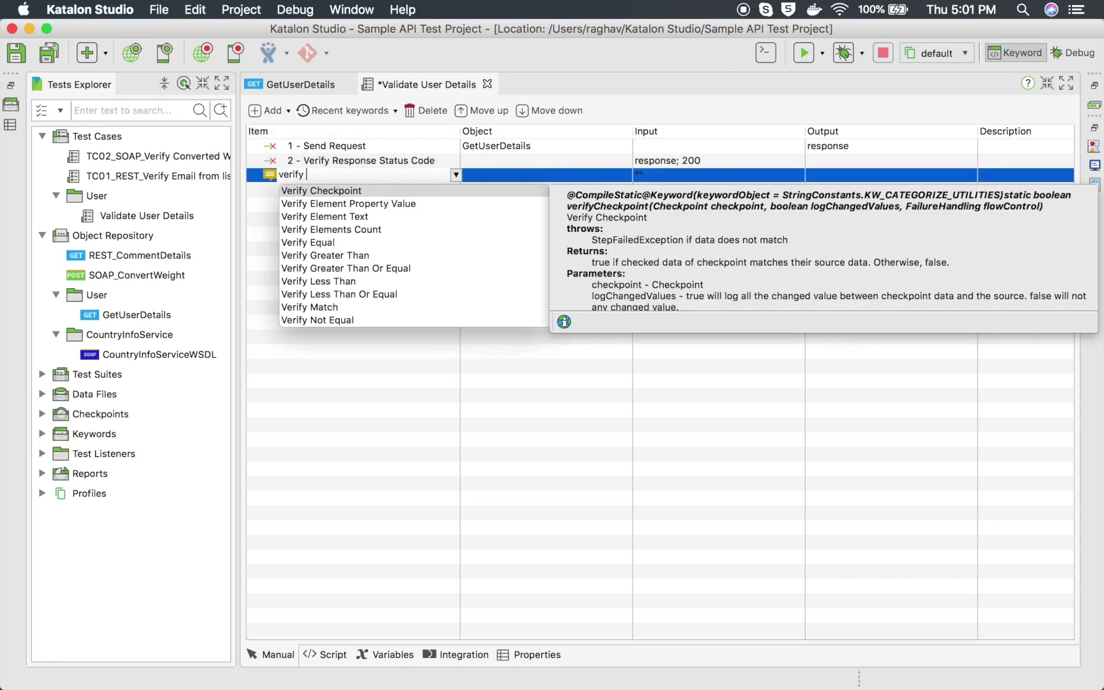
type("e")
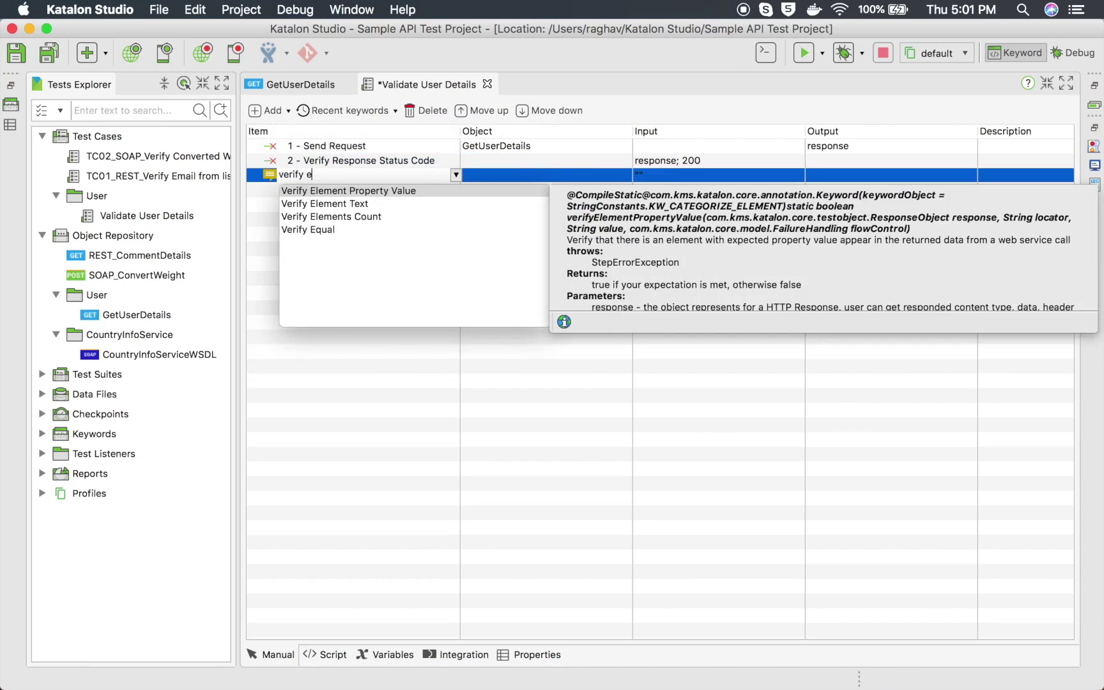
left_click(364, 191)
double_click(365, 191)
Step: Set the response input of Verify Element Property Value to the variable response and confirm the inputs
left_click(661, 175)
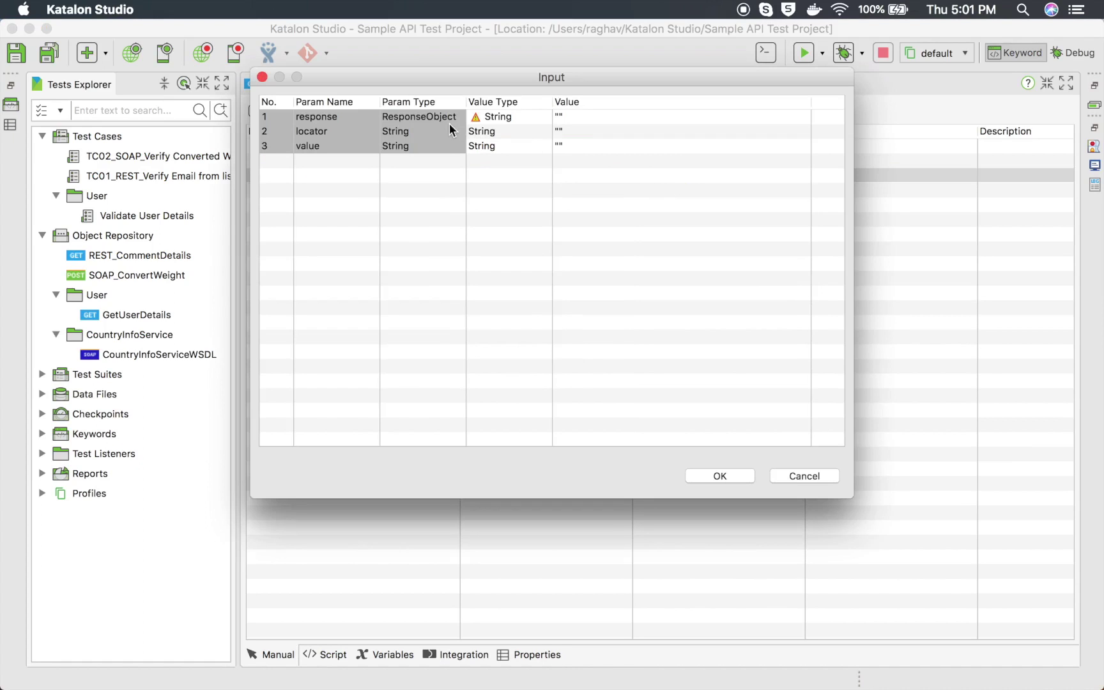
left_click(492, 117)
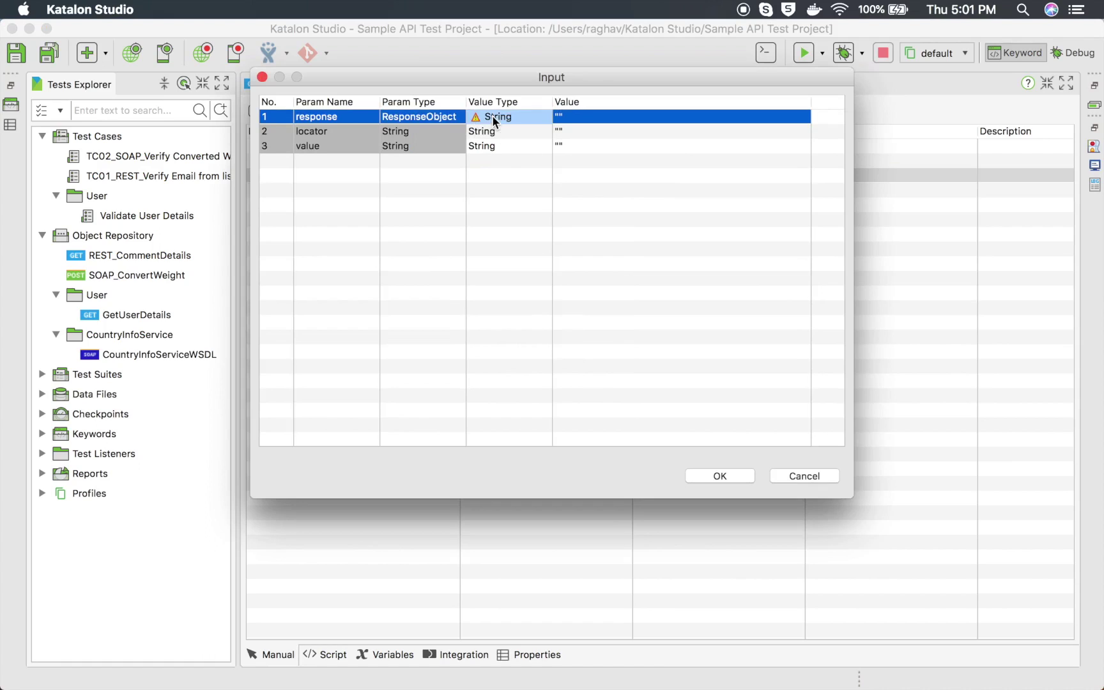
left_click(573, 117)
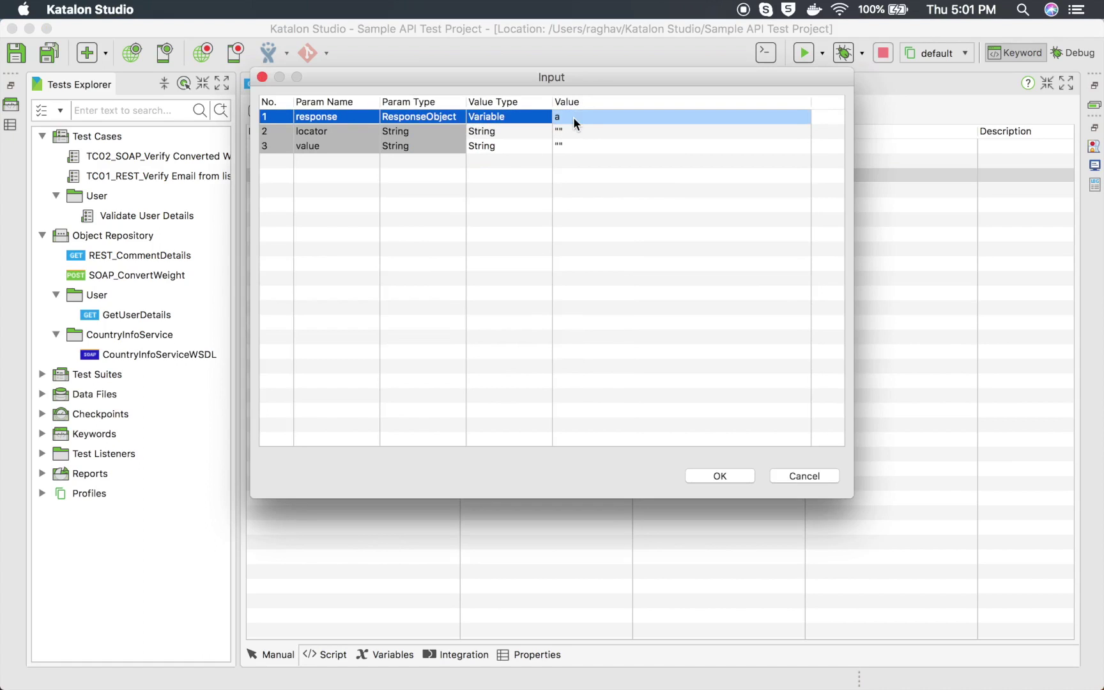
type("response")
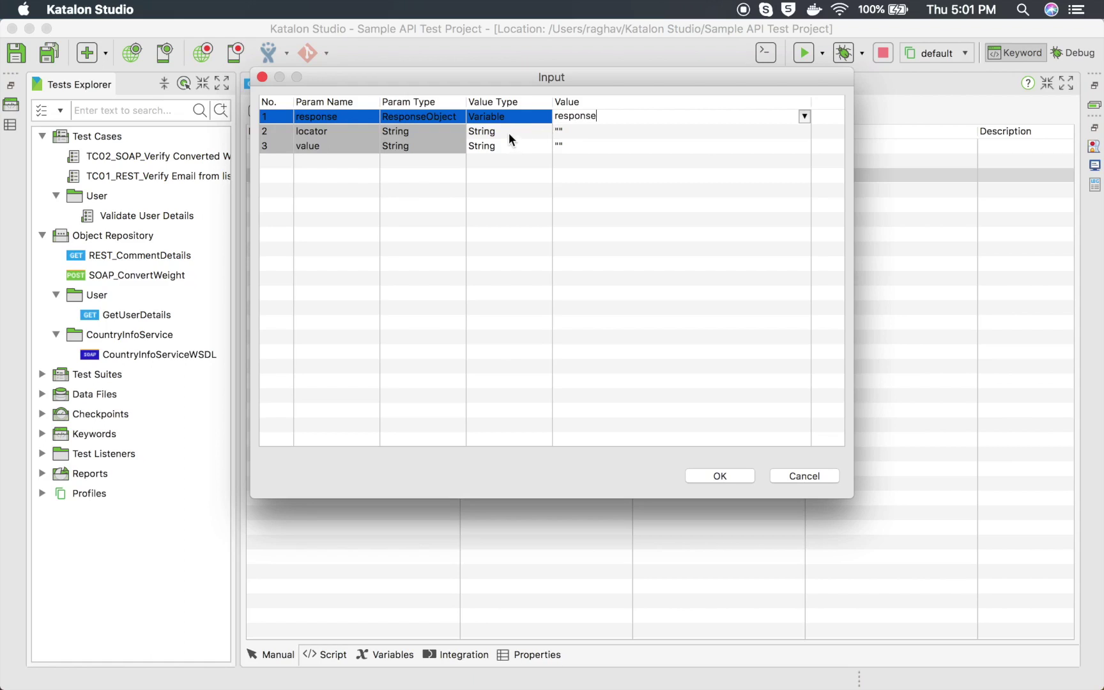
left_click(570, 132)
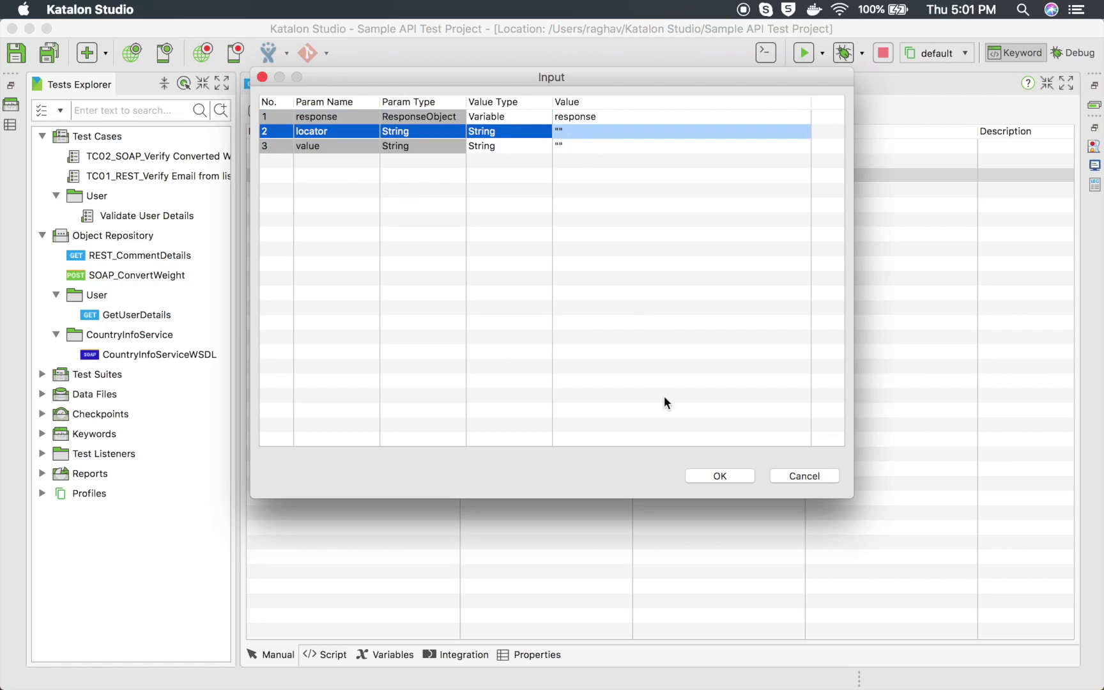
left_click(703, 480)
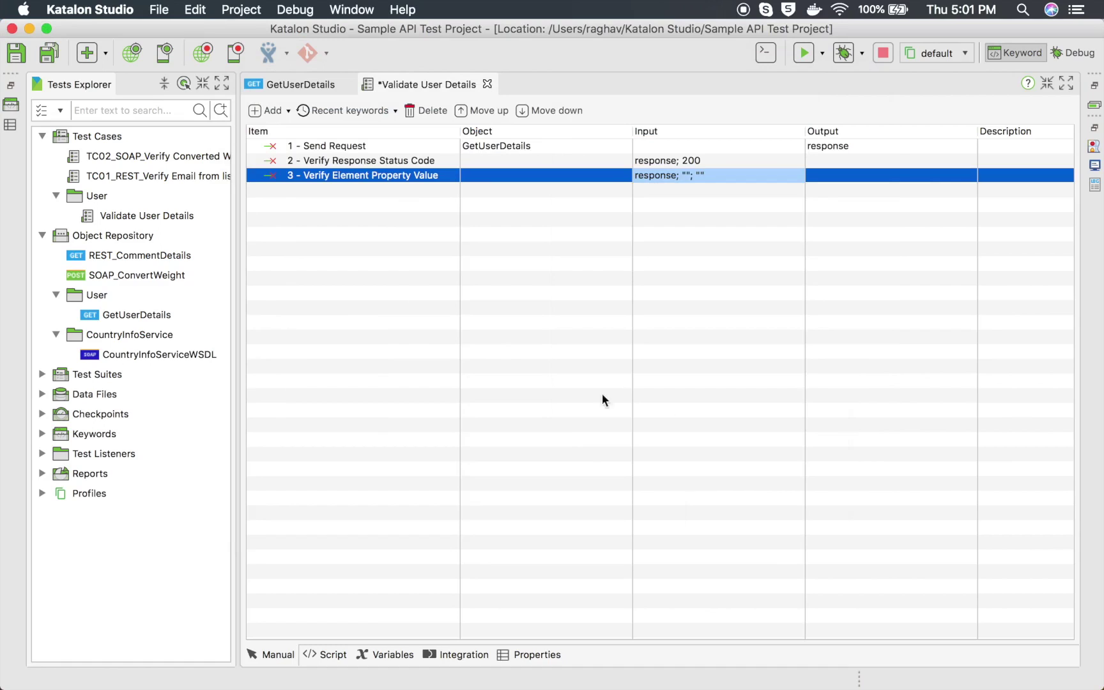
Step: Open the GetUserDetails request and examine the first_name property and its value in the response body
double_click(134, 316)
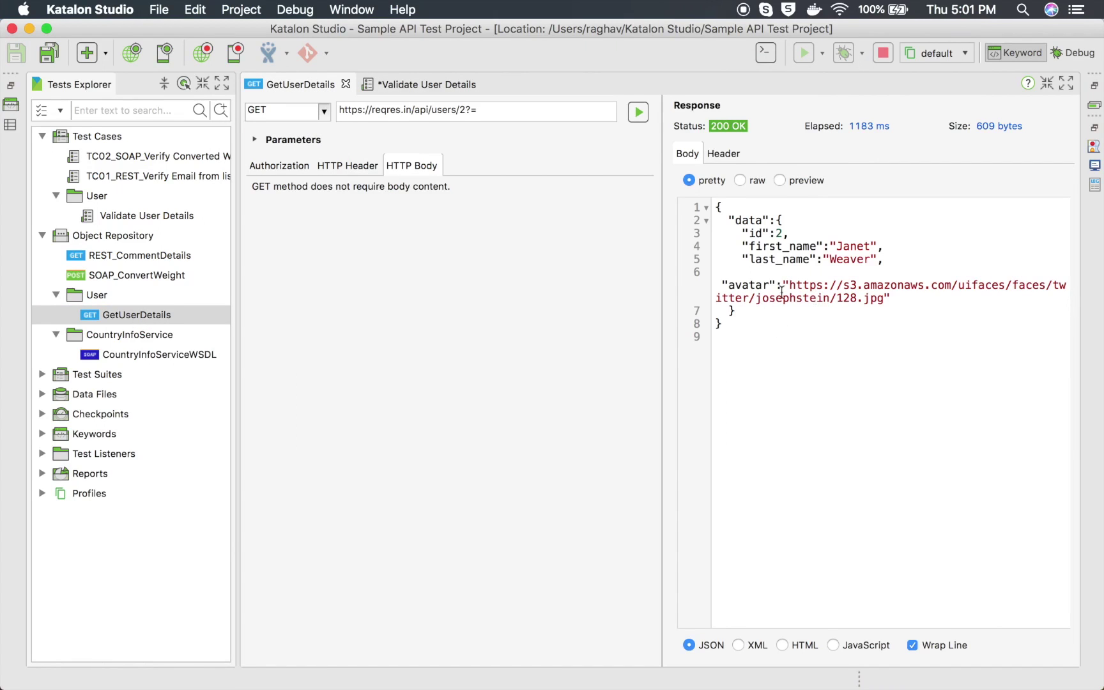
left_click(768, 248)
double_click(767, 248)
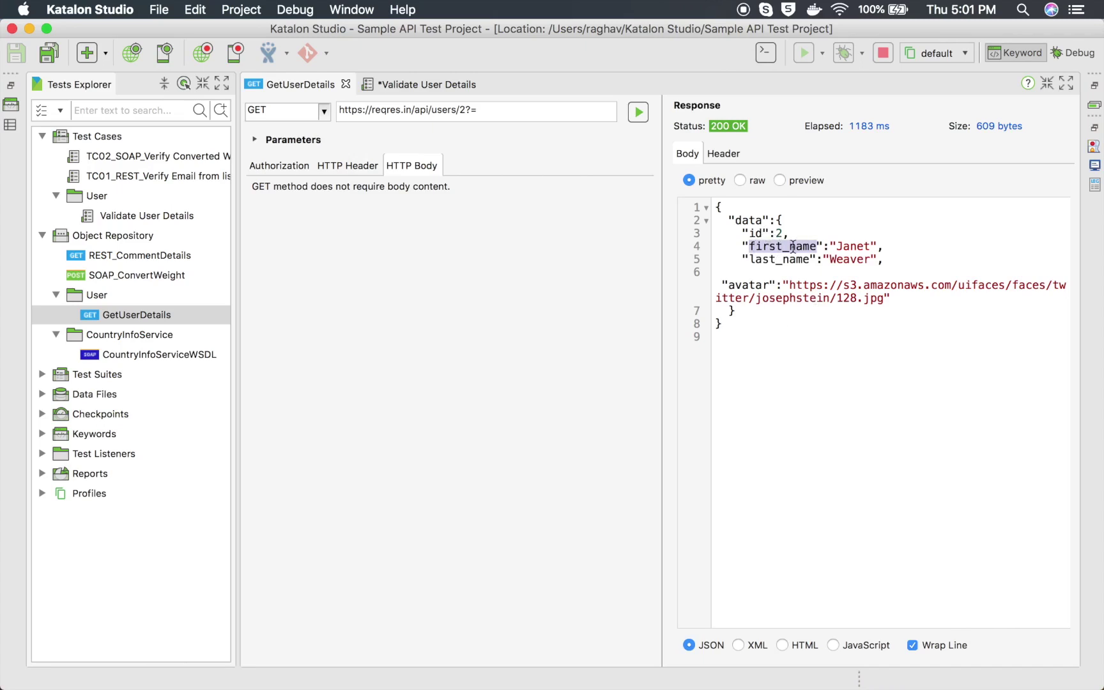
double_click(855, 246)
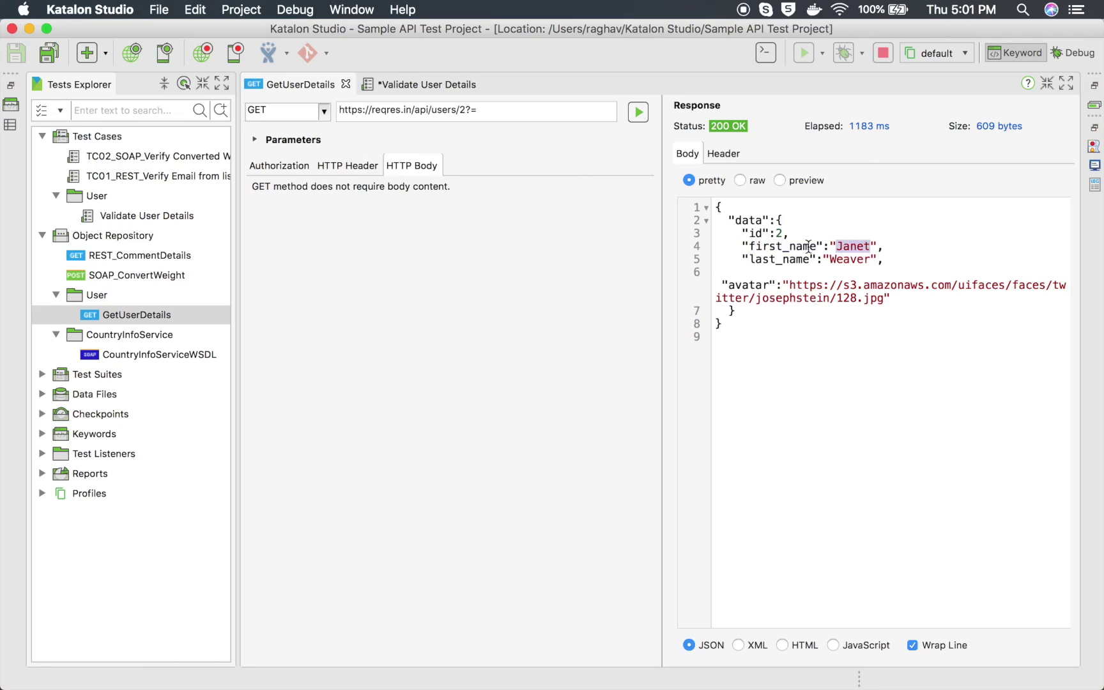
left_click_drag(818, 248, 751, 244)
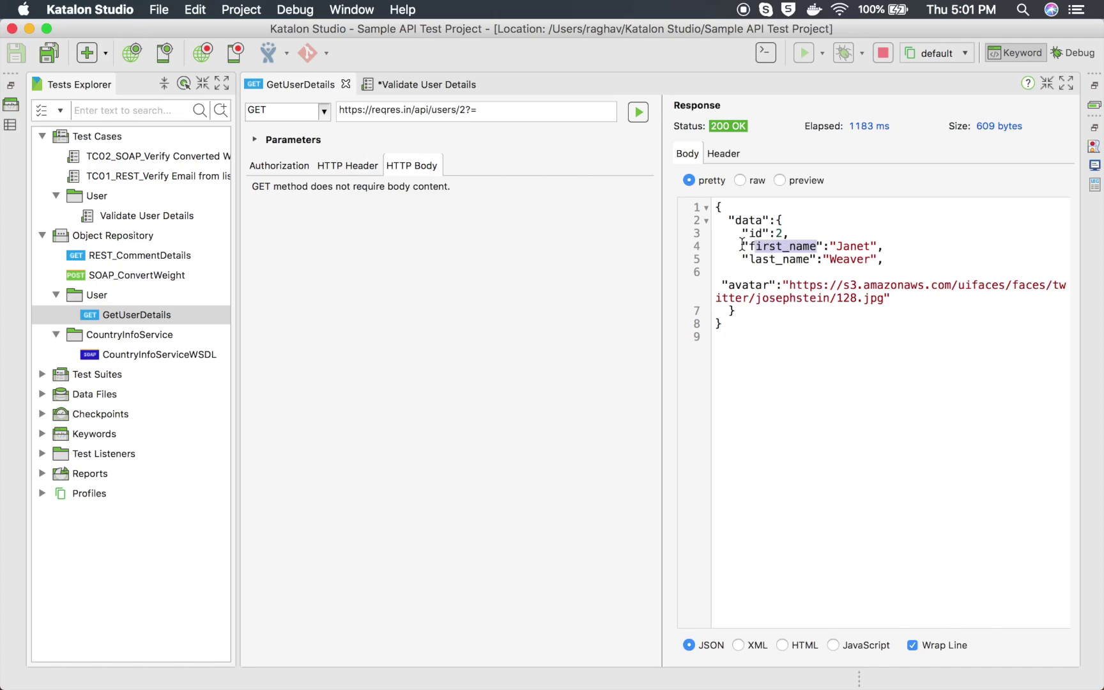
Step: Copy the whole JSON response body of GetUserDetails and search the web in Chrome for "json path finder"
left_click_drag(729, 326, 705, 217)
key("super+c")
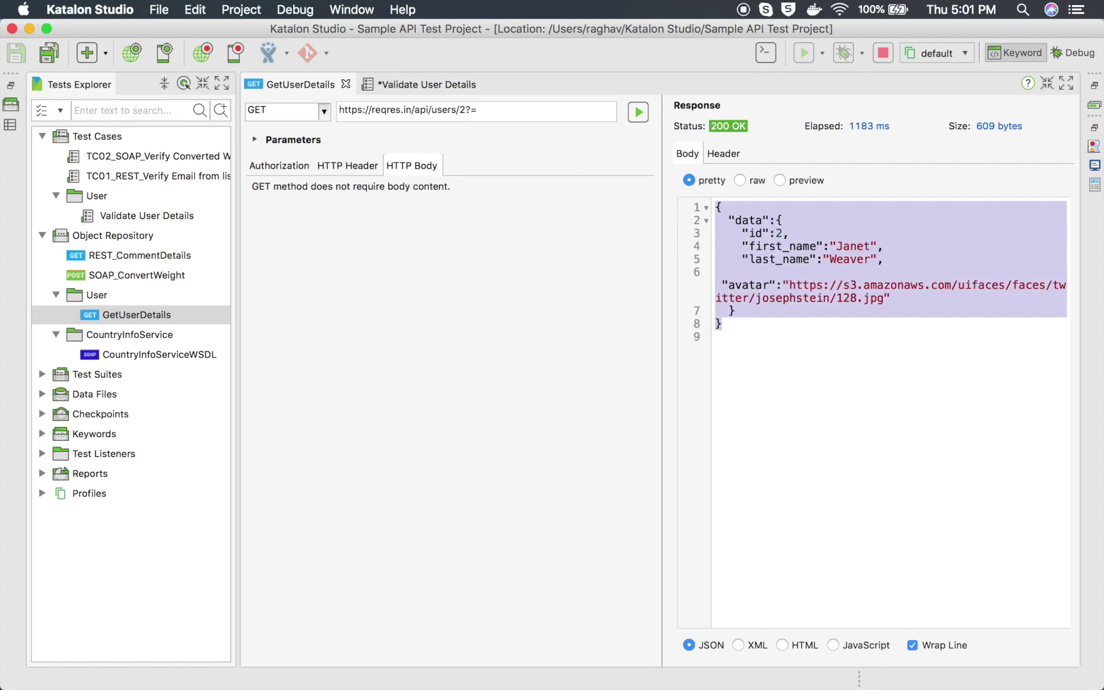
key("super+Tab")
left_click(988, 19)
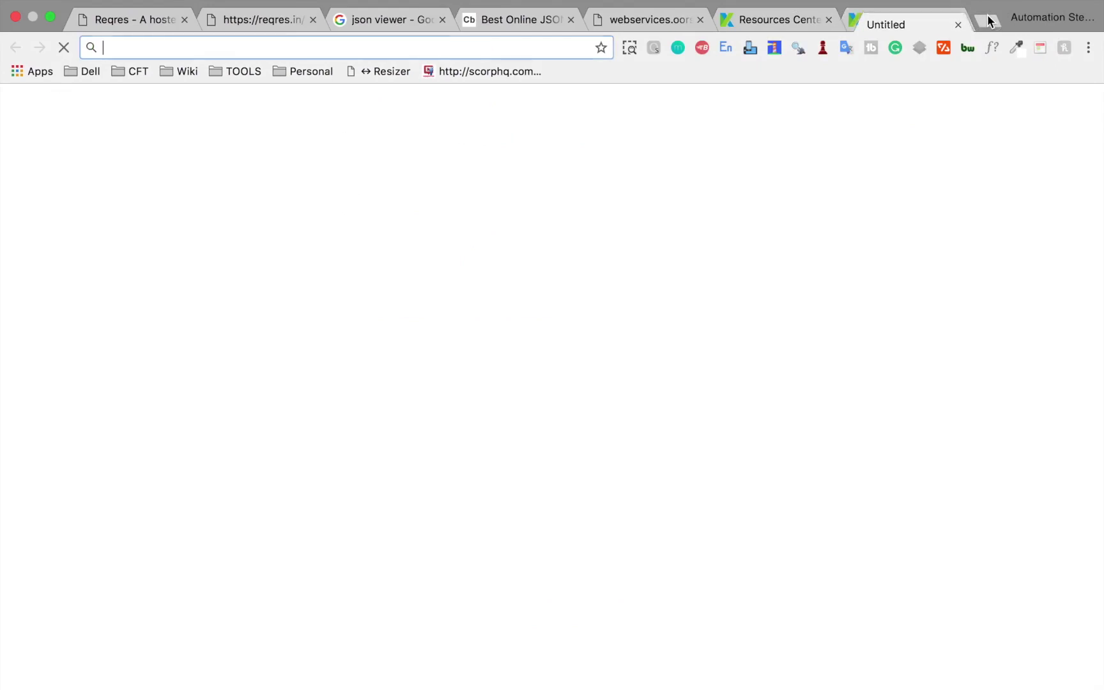
type("json path")
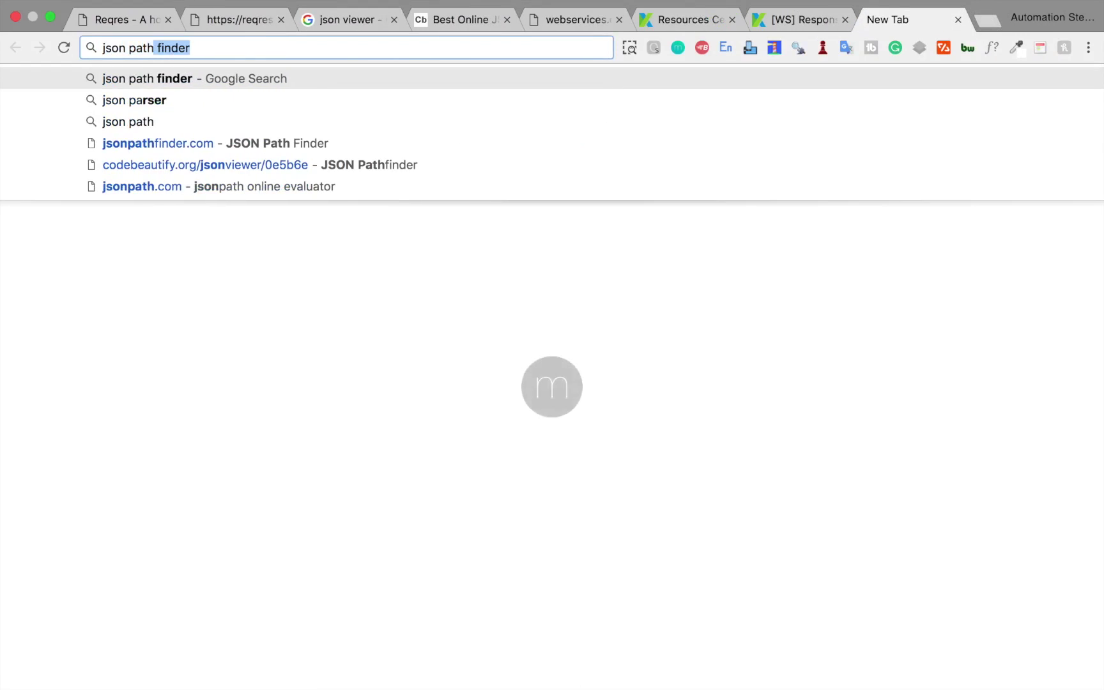
key("Return")
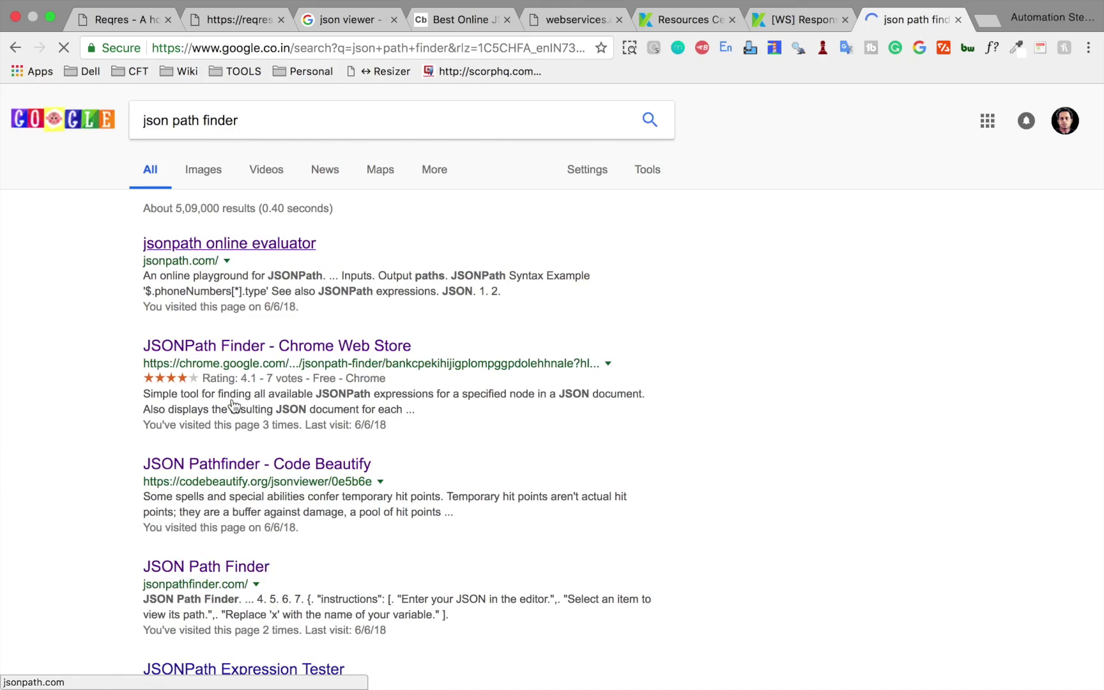
Step: Open the jsonpathfinder.com result in a separate tab and return to the search results
left_click(222, 578, "super")
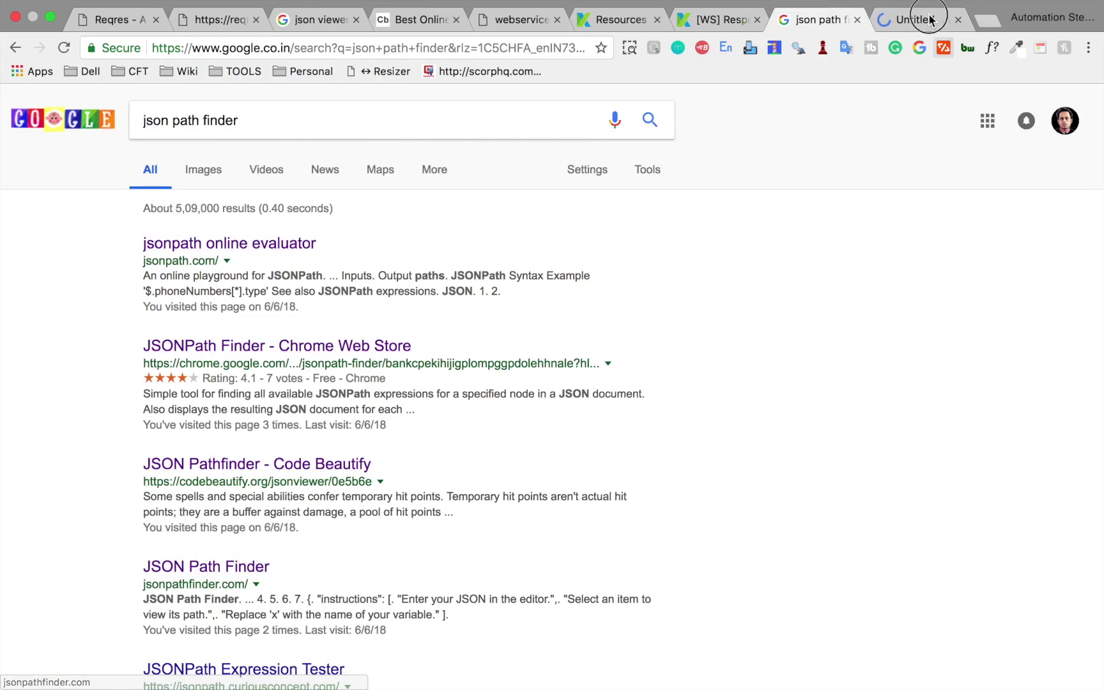
left_click(932, 21)
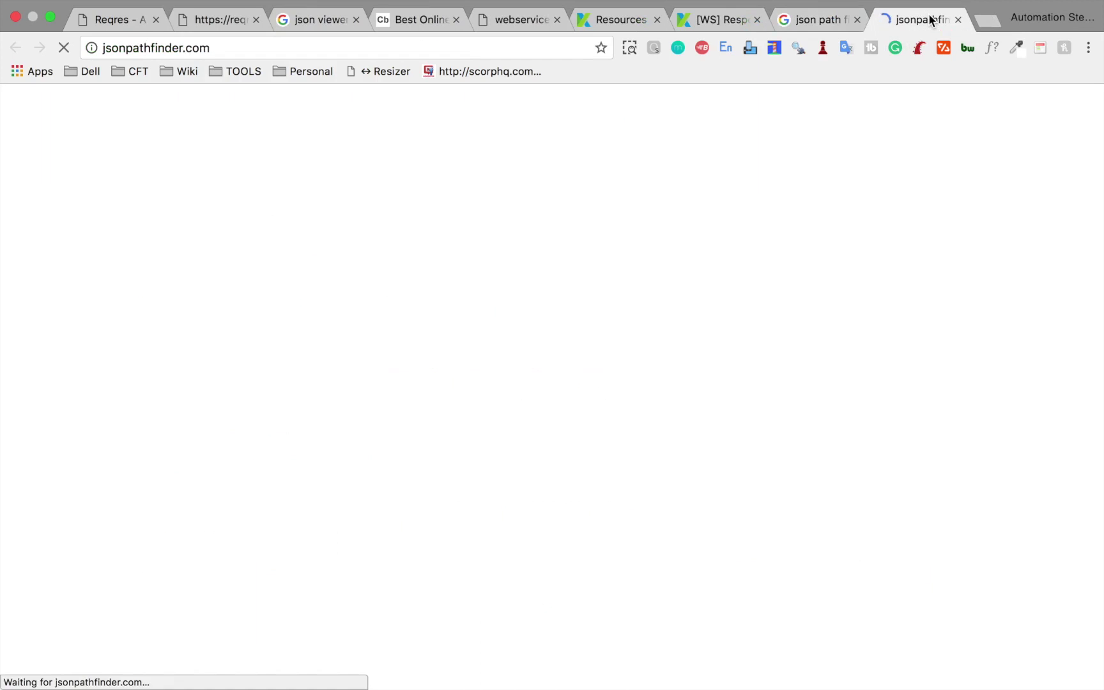
left_click(839, 20)
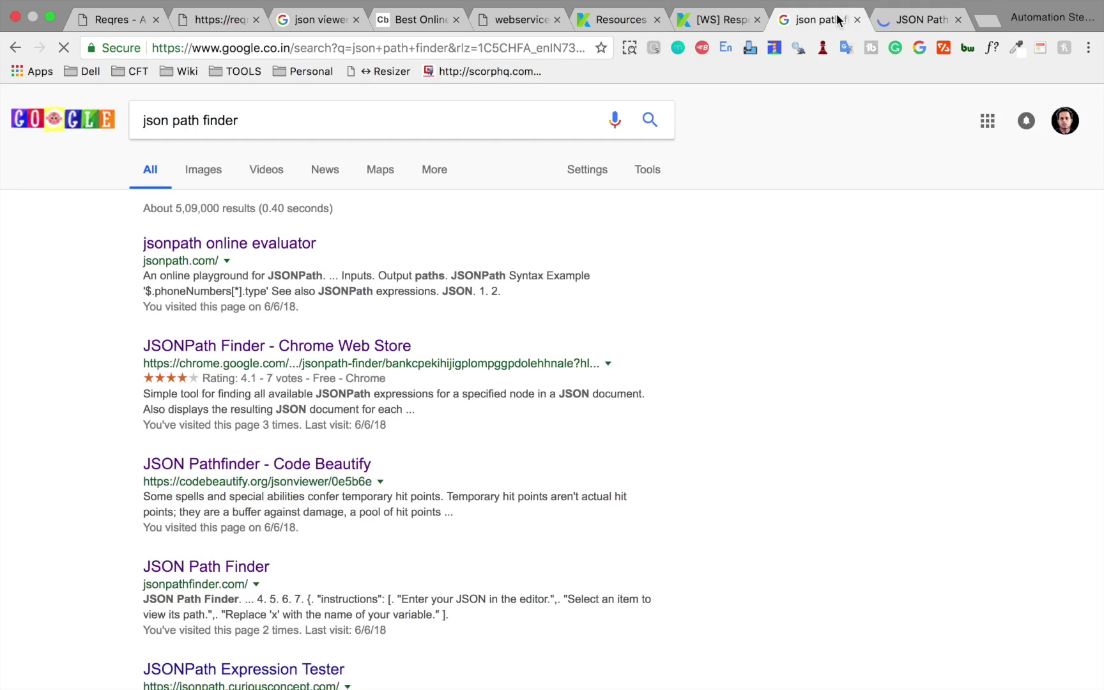
Step: Open the JSONPath Finder page in the Chrome Web Store and add the extension to Chrome
left_click(229, 349)
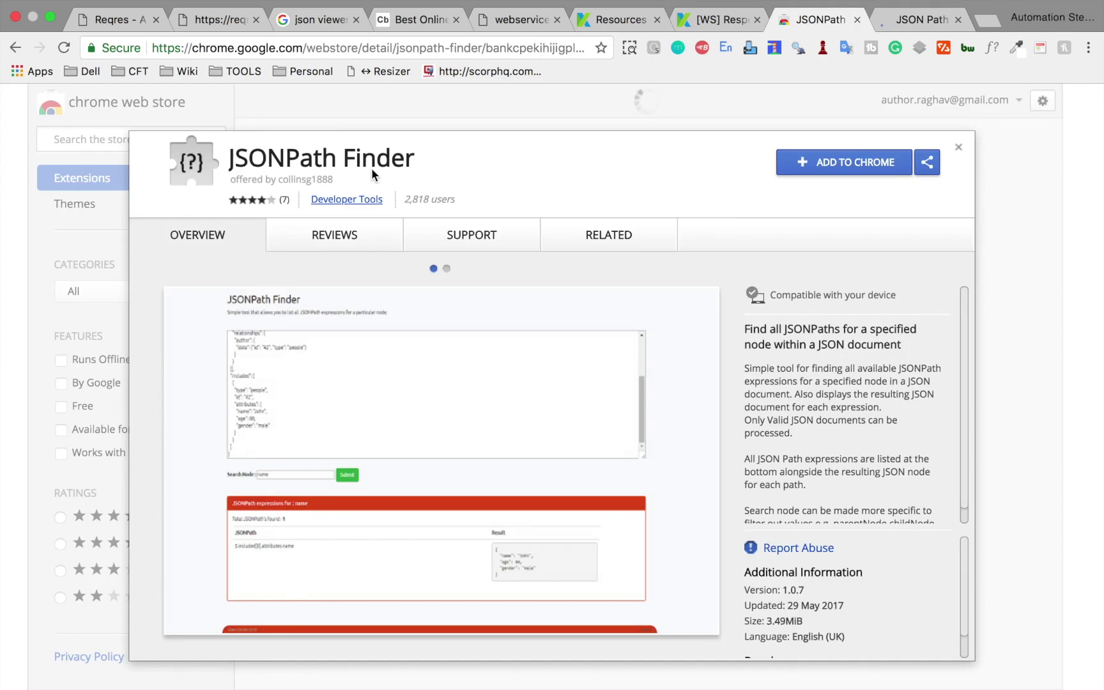
left_click(817, 170)
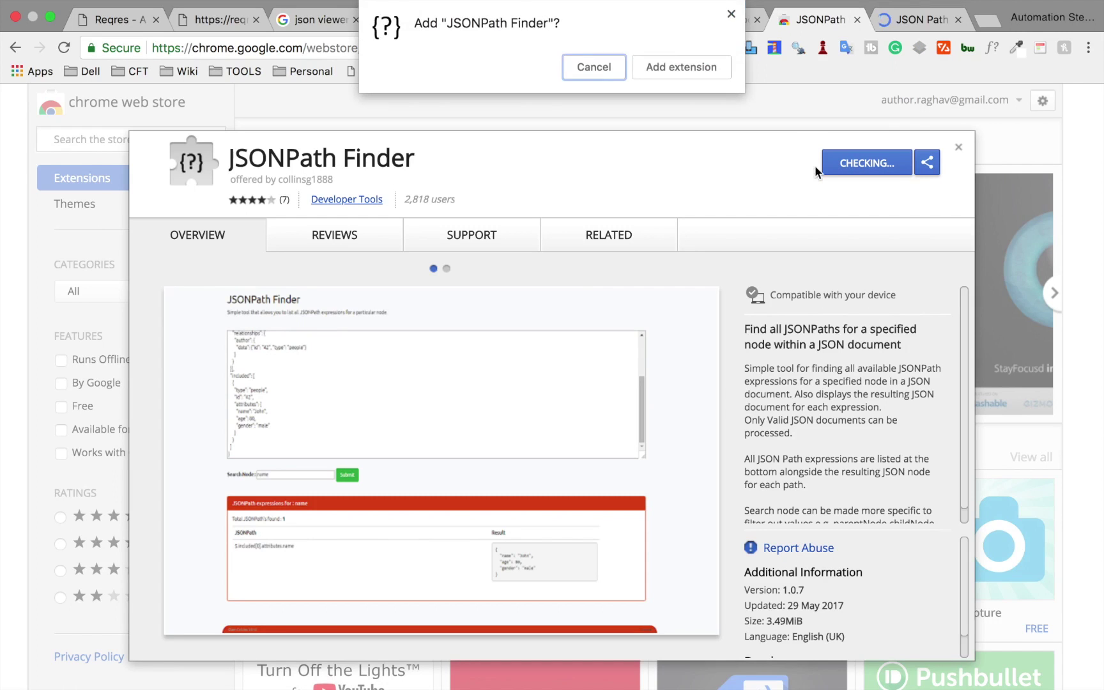
left_click(678, 74)
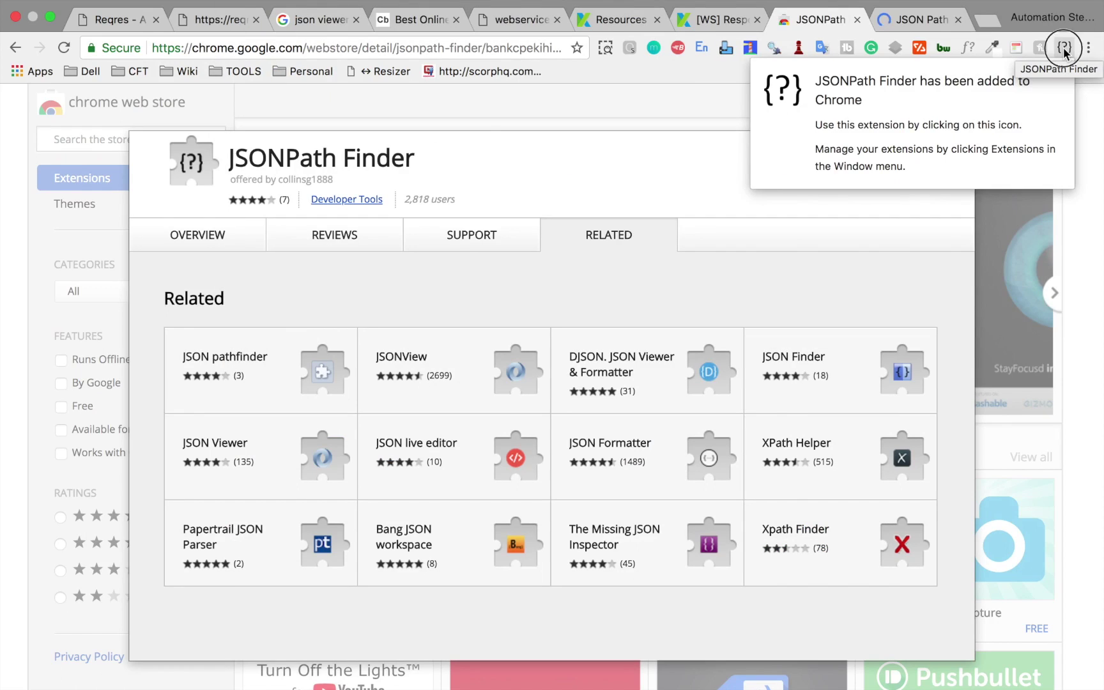
Step: Launch the JSONPath Finder extension and paste the copied JSON response into its input area
left_click(1064, 48)
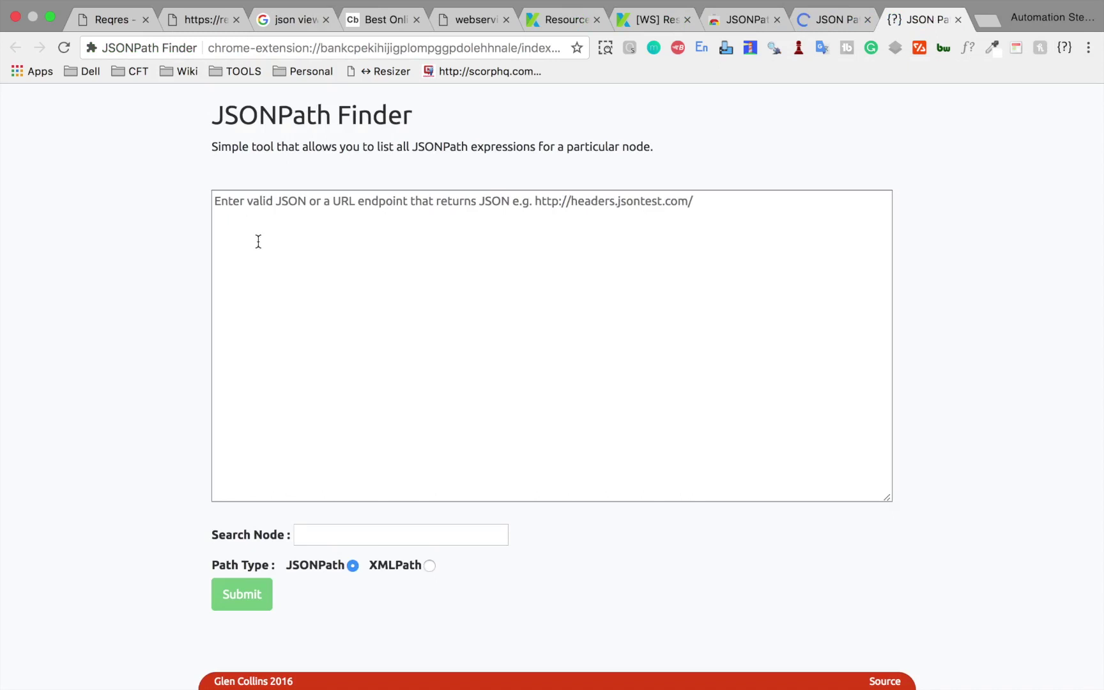
left_click(264, 242)
key("super+v")
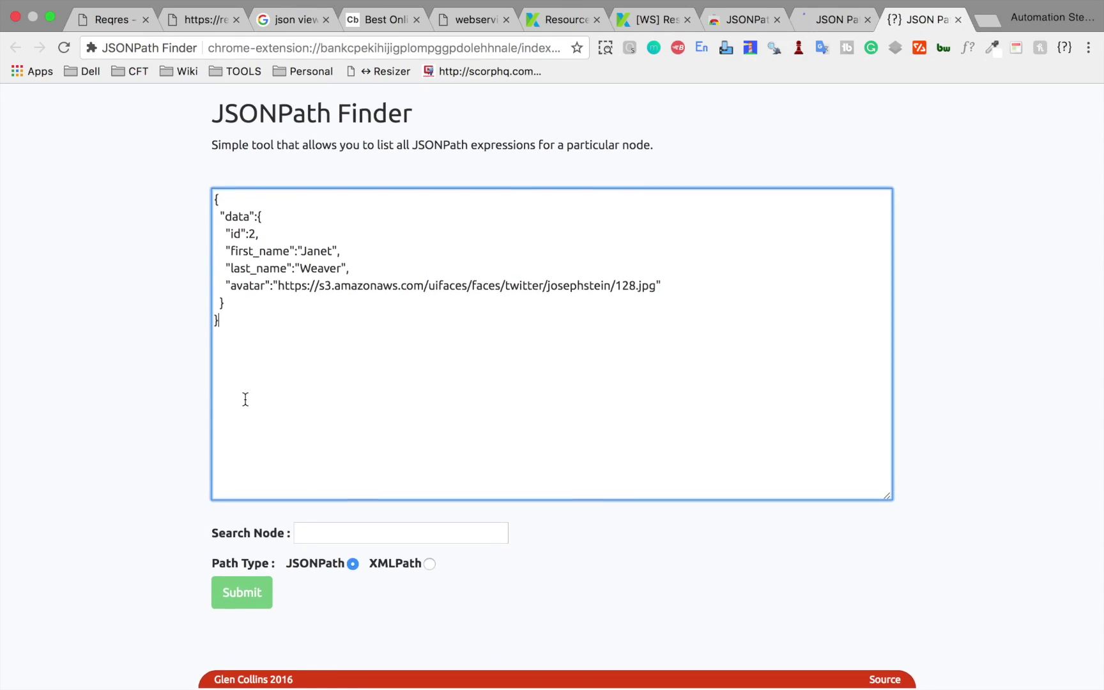
Step: Set the search node to first_name, list its JSONPath expressions and highlight the resulting path
left_click(315, 535)
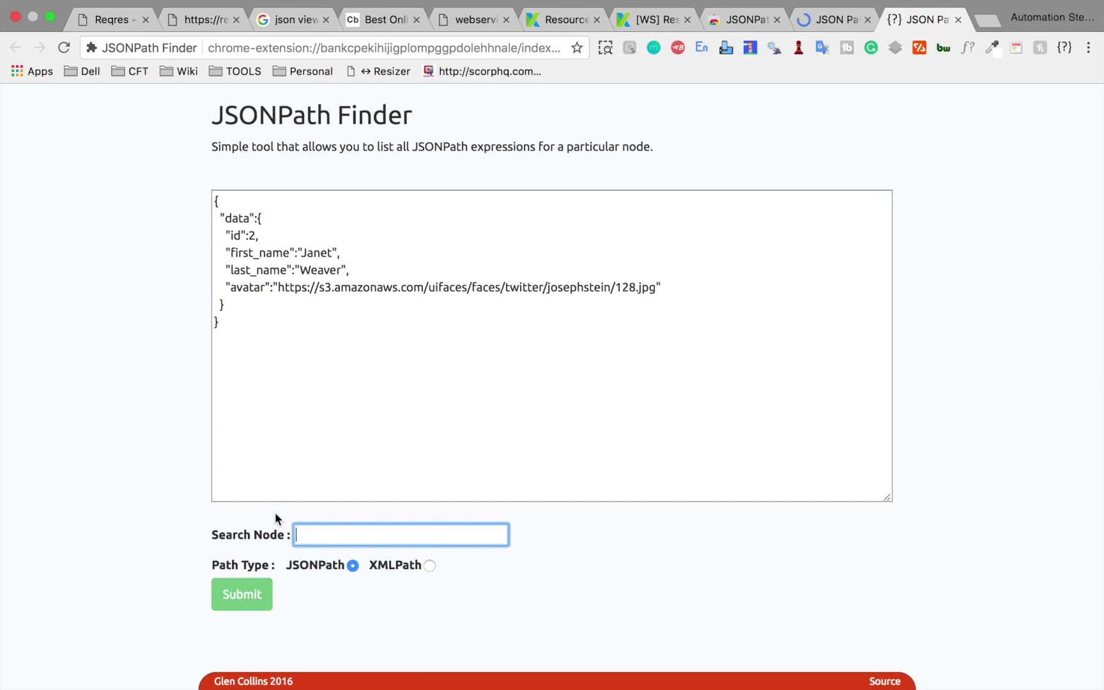
left_click(277, 253)
left_click_drag(277, 253, 239, 252)
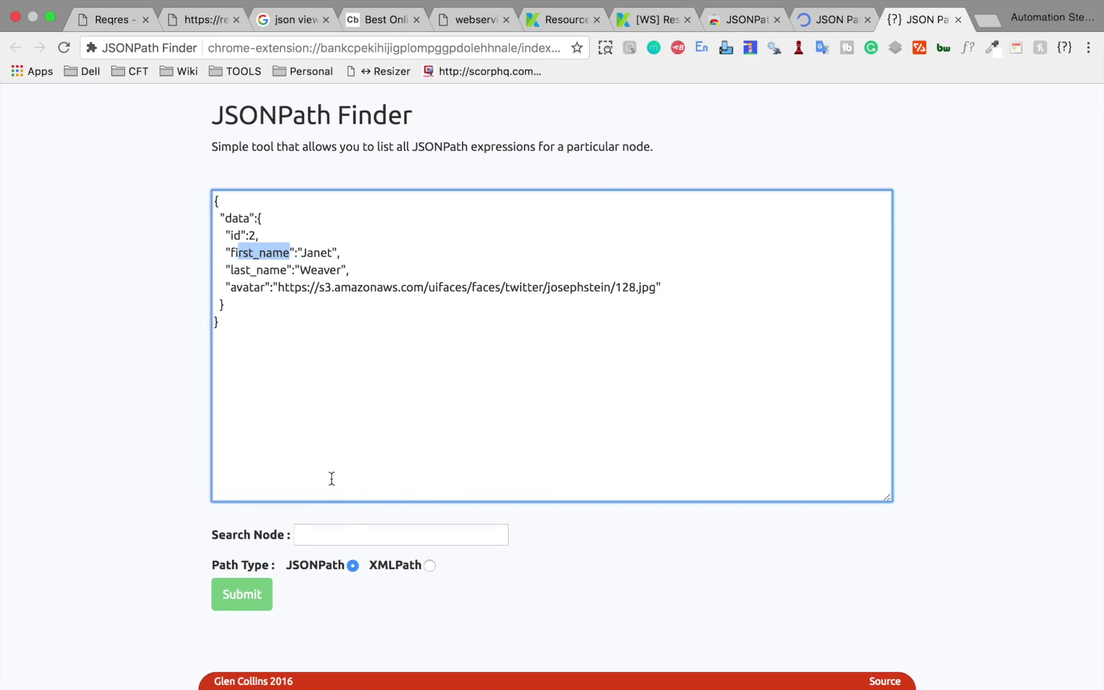
double_click(234, 250)
key("super+c")
left_click(309, 531)
key("super+v")
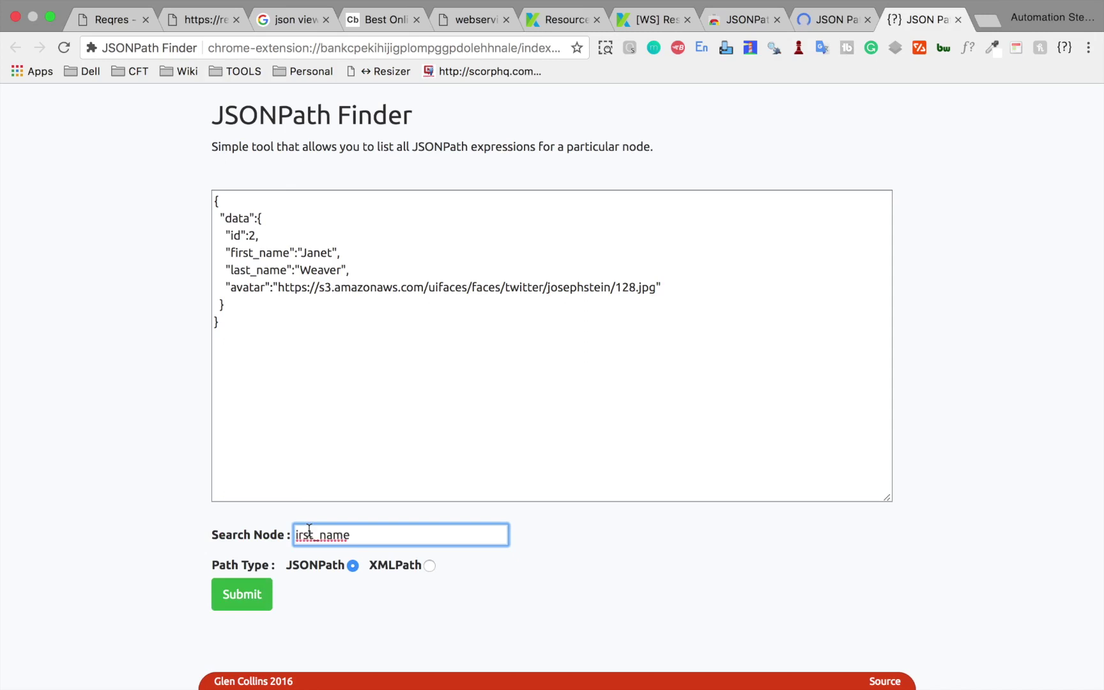
left_click(297, 535)
type("f")
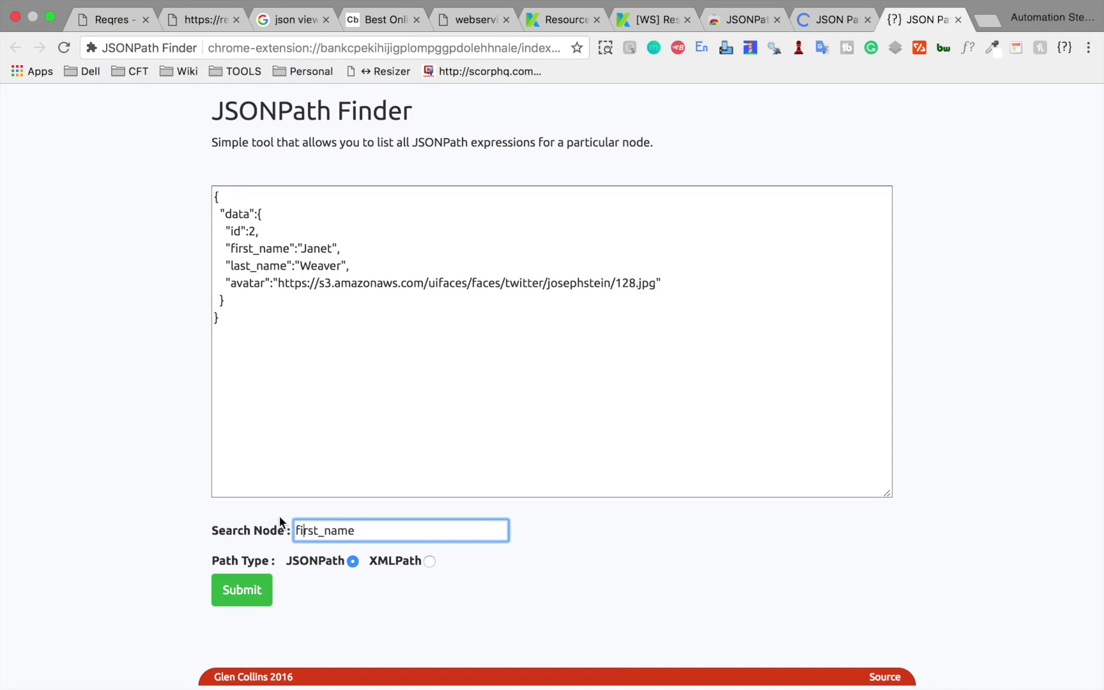
left_click(241, 595)
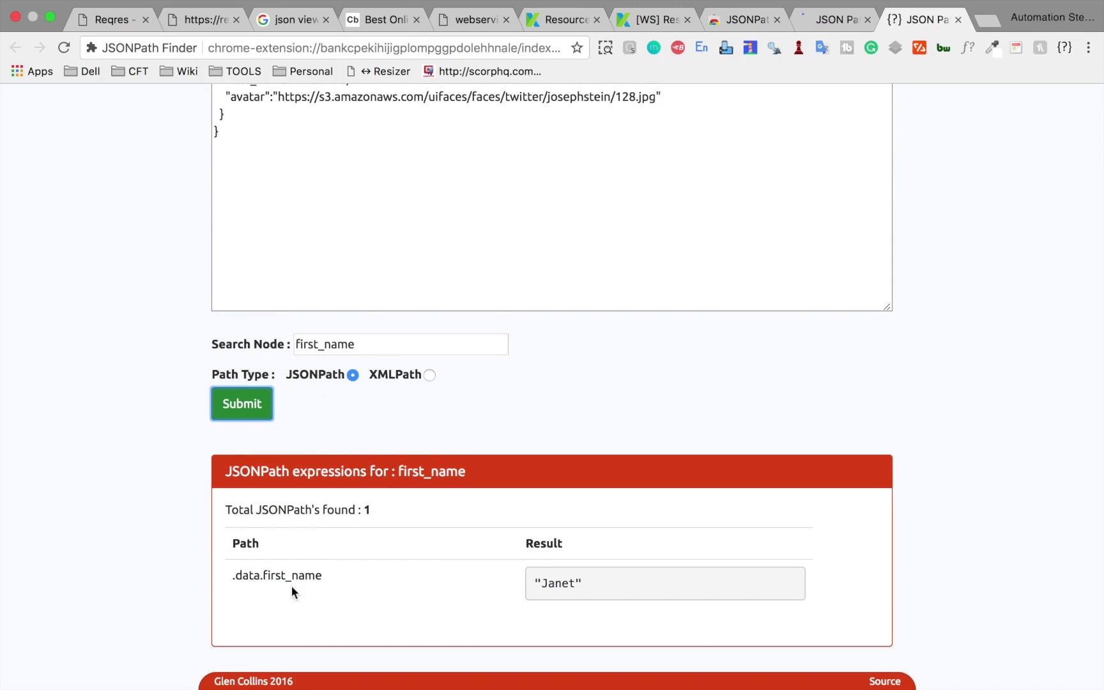
mouse_move(329, 578)
left_mouse_down()
mouse_move(236, 575)
mouse_move(321, 574)
left_mouse_up()
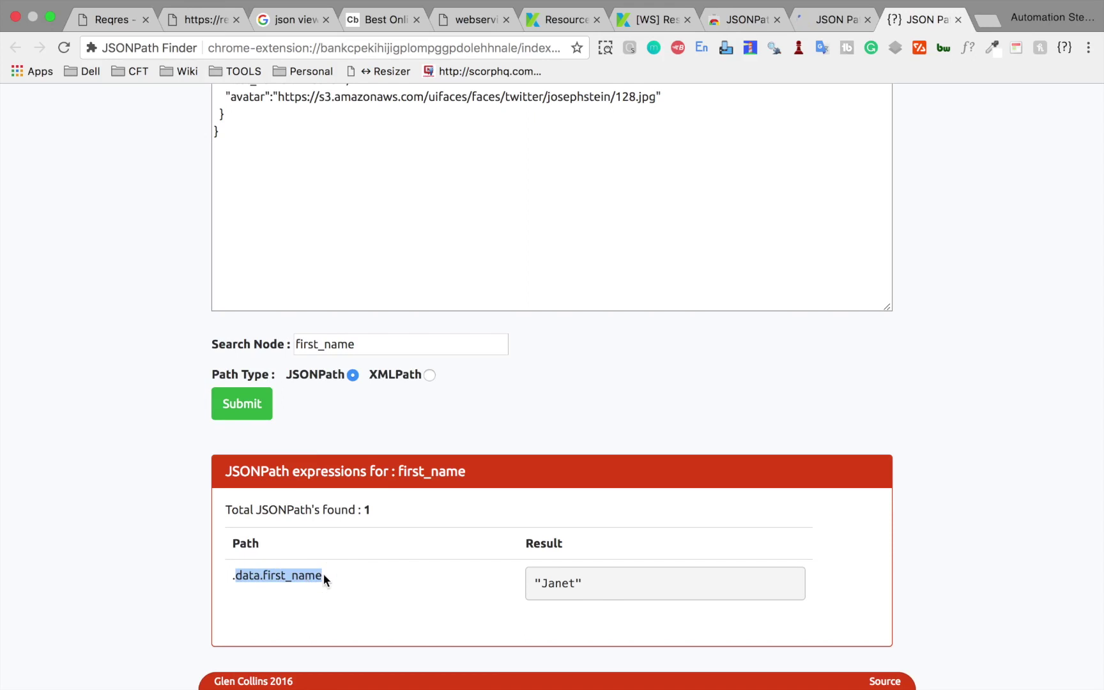
Step: Replace the sample JSON on jsonpathfinder.com with the response JSON copied from the JSONPath Finder extension
left_click(821, 20)
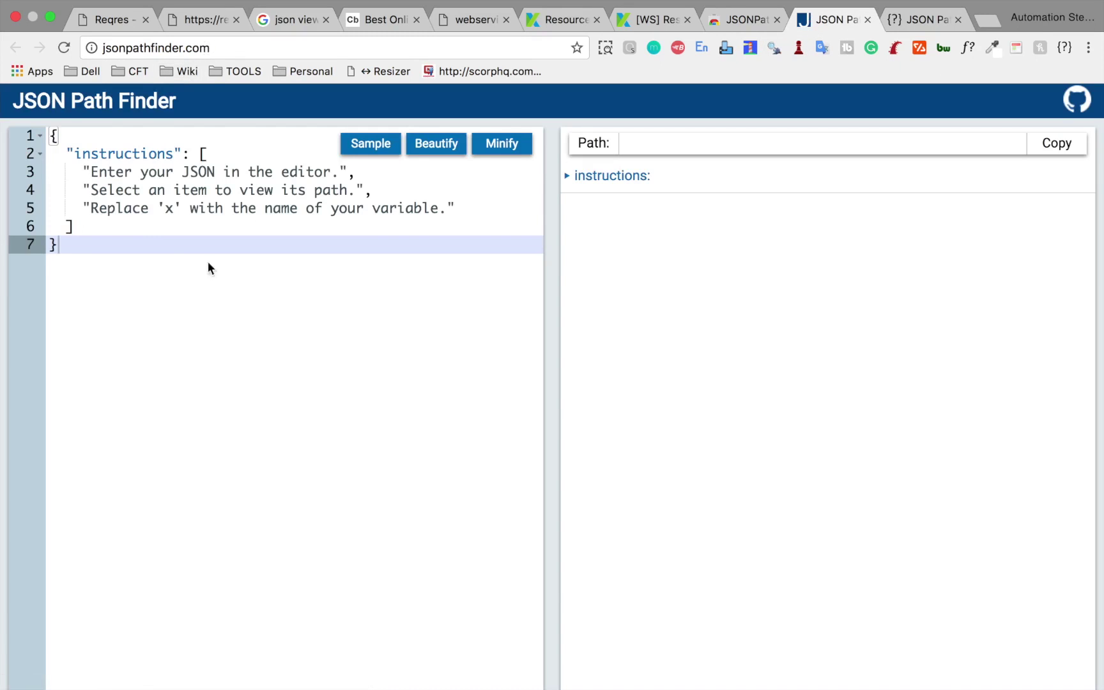
left_click(143, 248)
key("super+a")
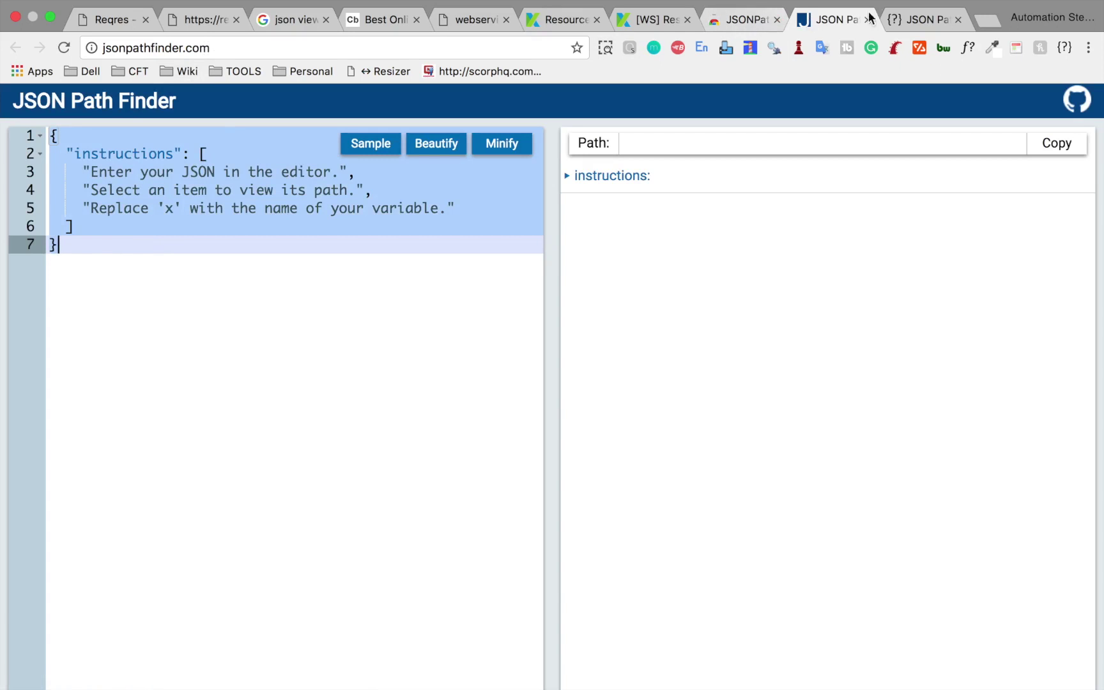
left_click(905, 21)
left_click(301, 240)
scroll(301, 240, "up", 3)
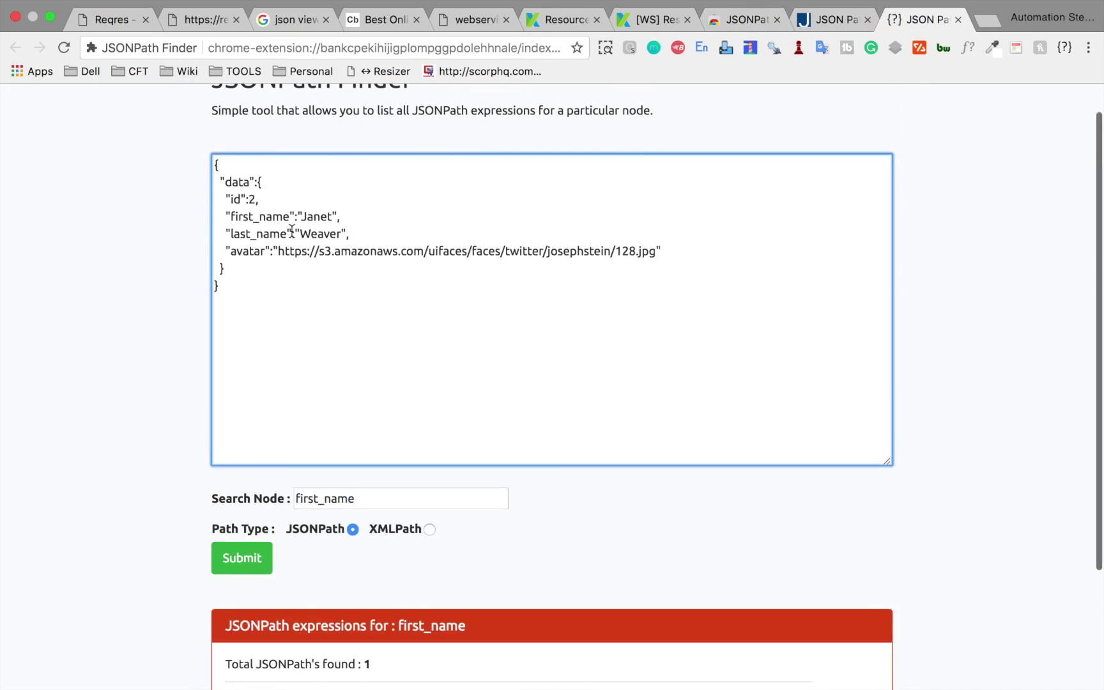
key("super+a")
key("super+c")
left_click(831, 21)
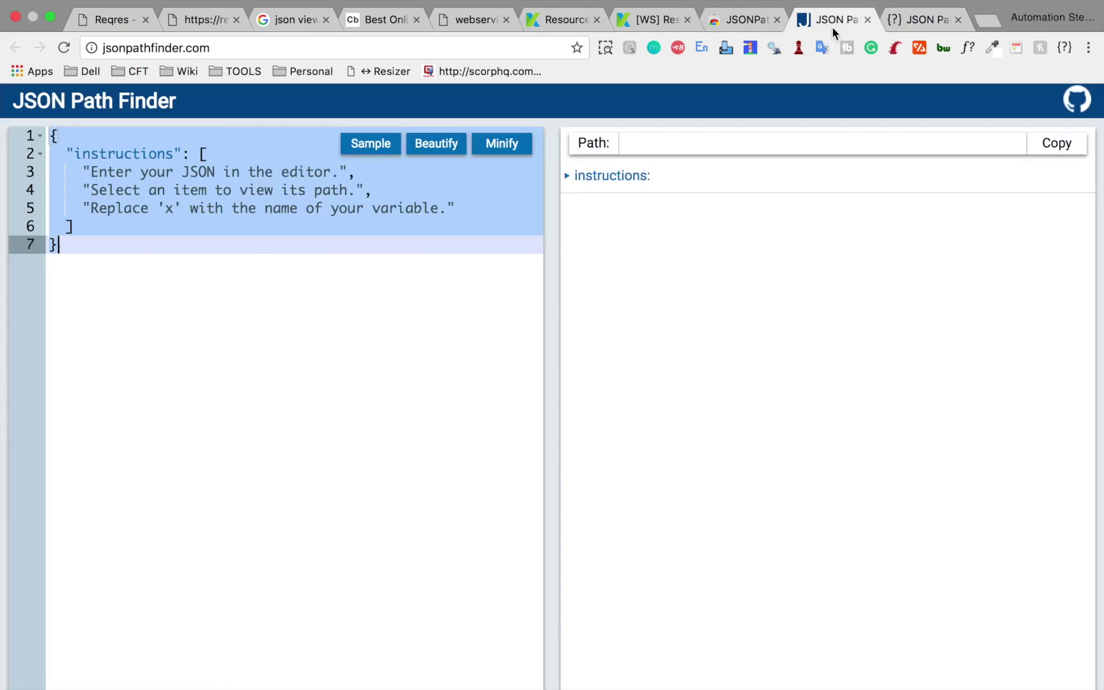
left_click(318, 301)
key("super+a")
key("super+v")
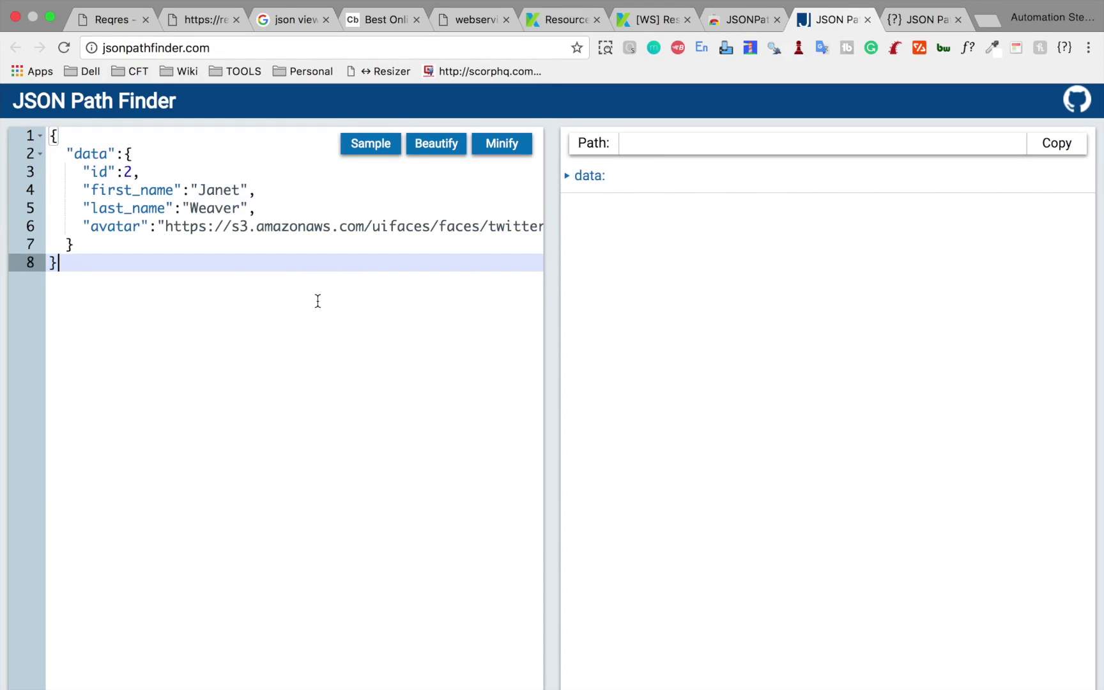
Step: Beautify the JSON, expand data and select first_name to highlight its path without the leading x
left_click(434, 155)
left_click(572, 179)
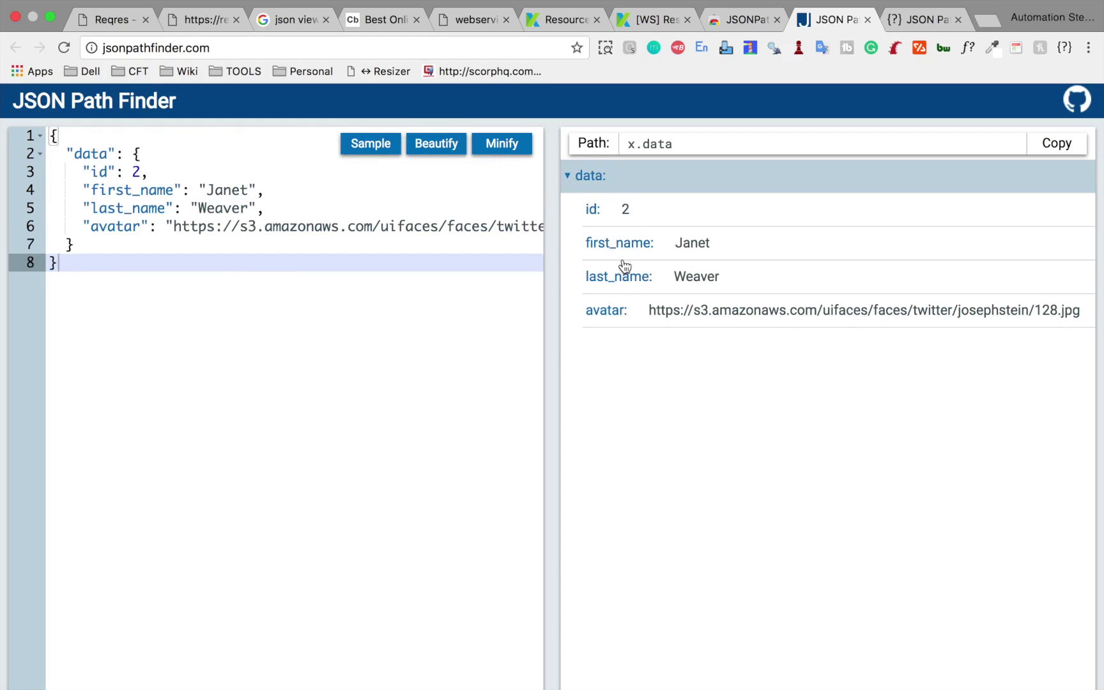
left_click(626, 246)
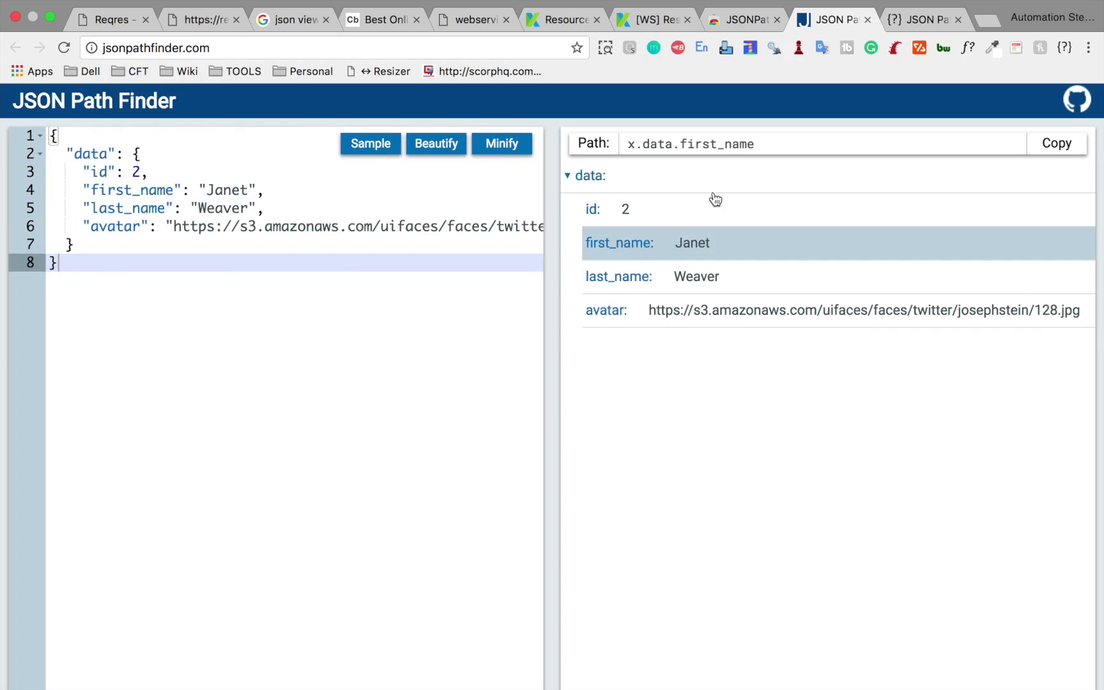
left_click_drag(772, 142, 644, 142)
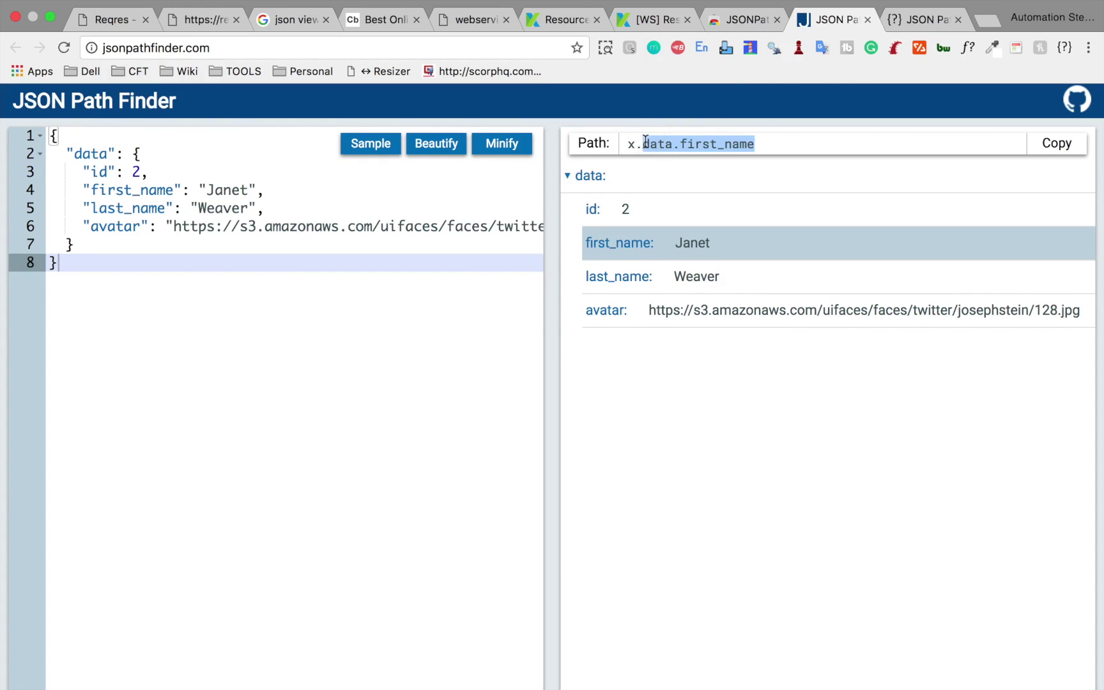
Step: Copy the first_name path from the results in the JSONPath Finder extension
left_click(914, 19)
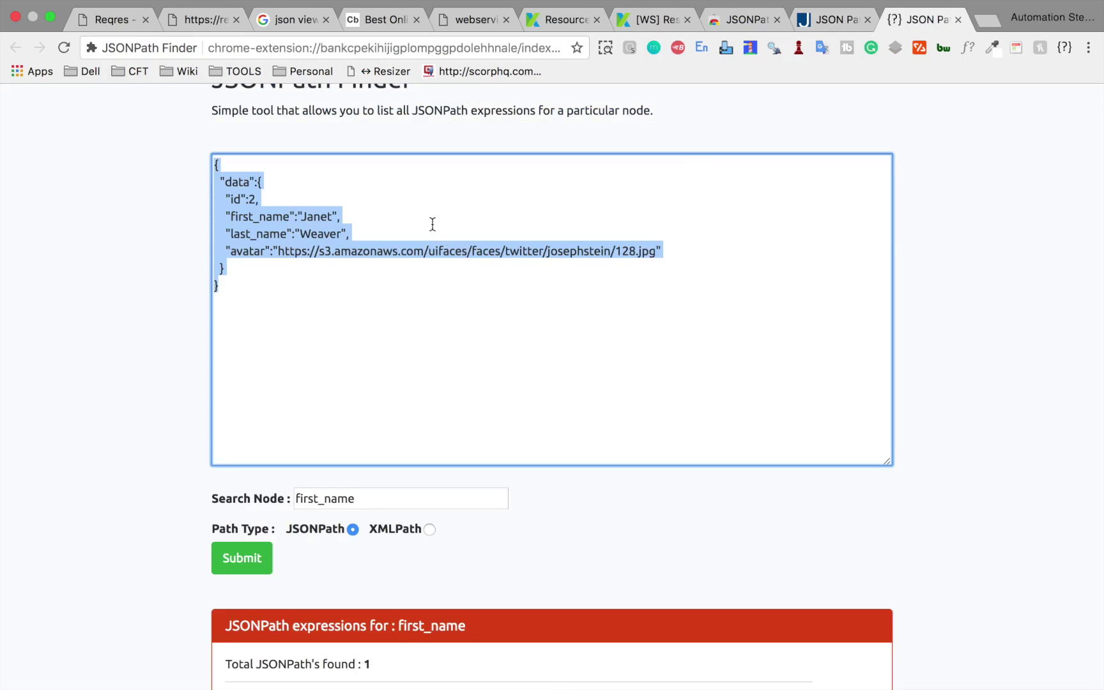
scroll(454, 296, "down", 3)
left_click_drag(327, 650, 237, 645)
key("super+c")
Step: Switch to Katalon Studio and, in Validate User Details, set the locator input of Verify Element Property Value to data.first_name
key("super+Tab")
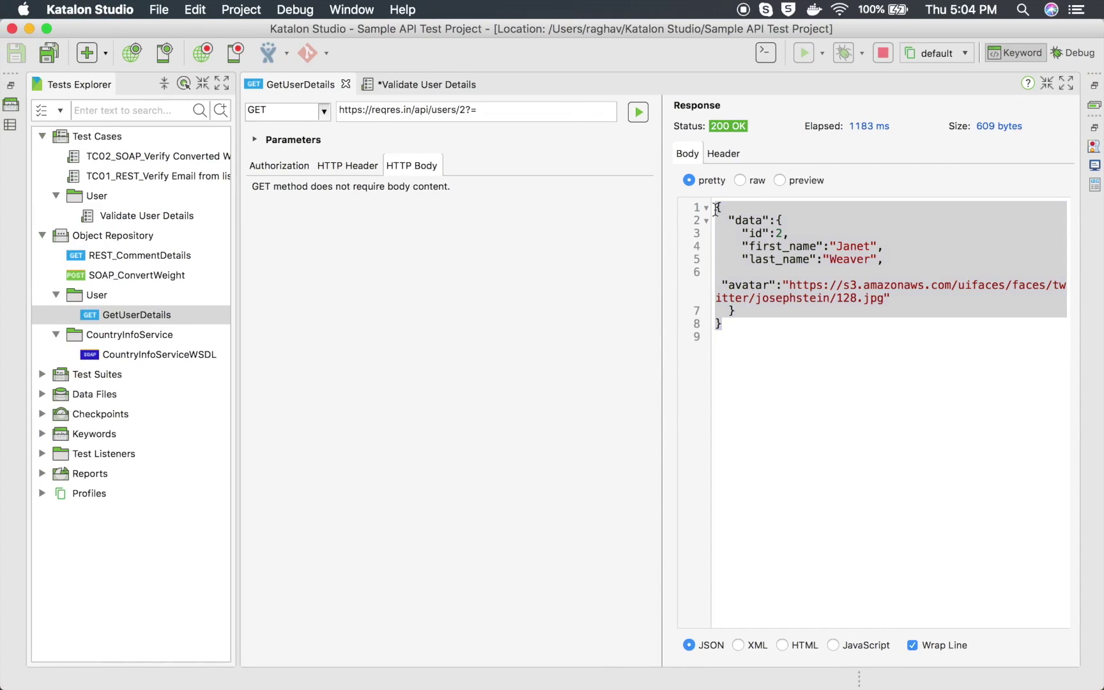
left_click(106, 217)
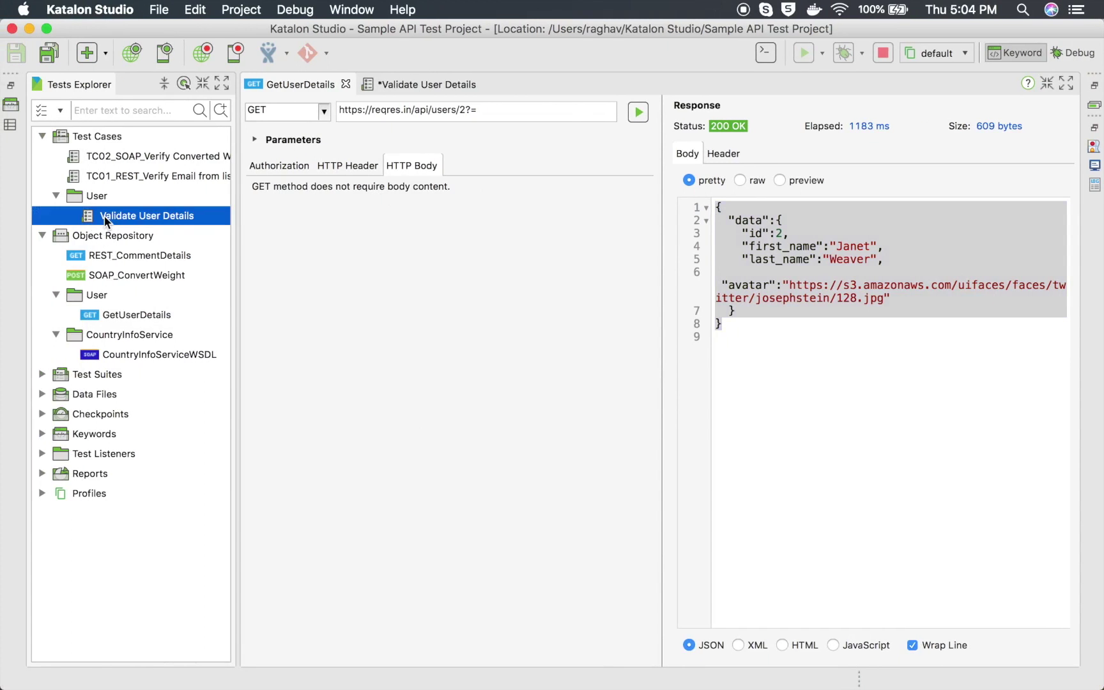
double_click(104, 216)
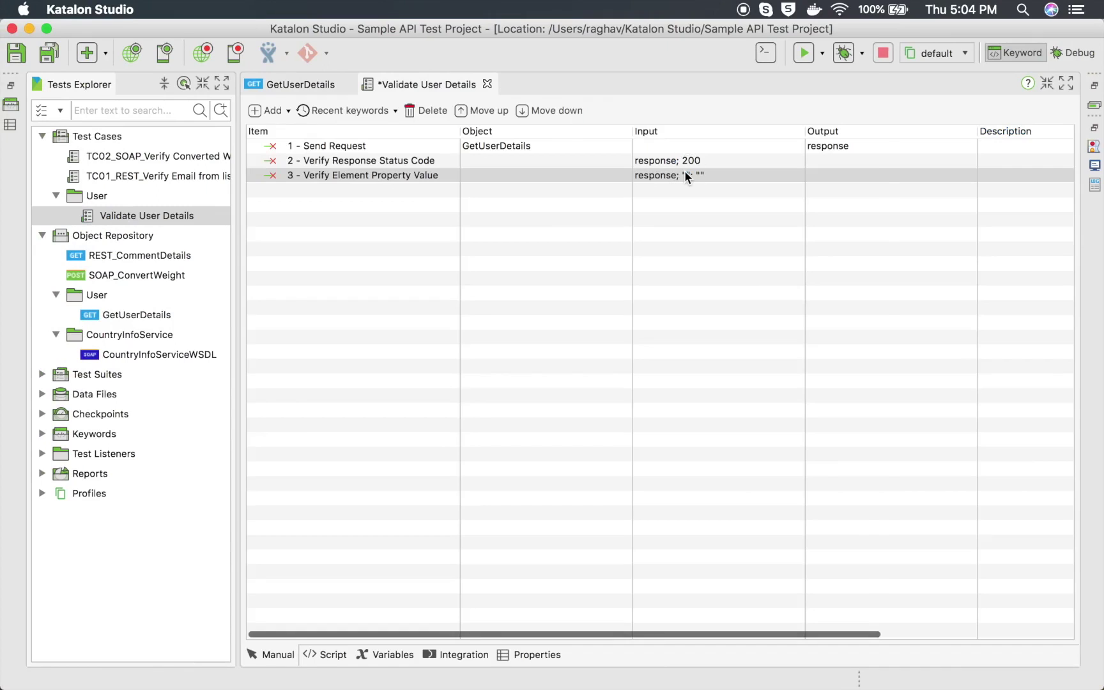
double_click(685, 170)
left_click(567, 128)
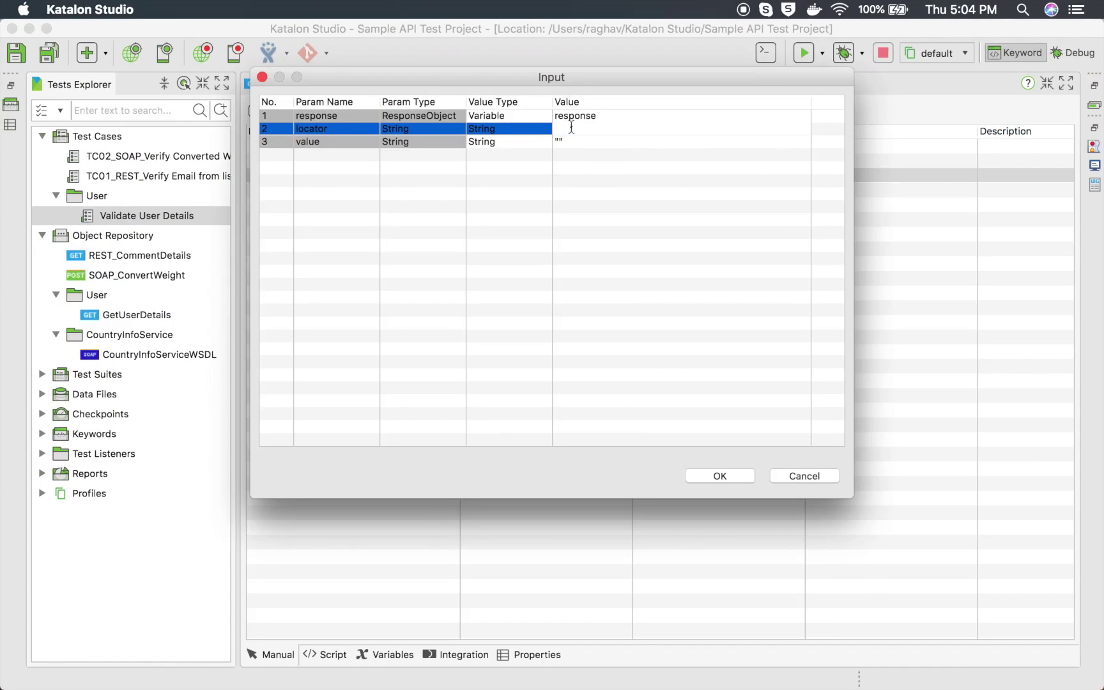
key("super+v")
left_click(558, 129)
type("d")
Step: Set the value input to the first name copied from the JSON in JSONPath Finder and confirm the inputs
left_click(603, 142)
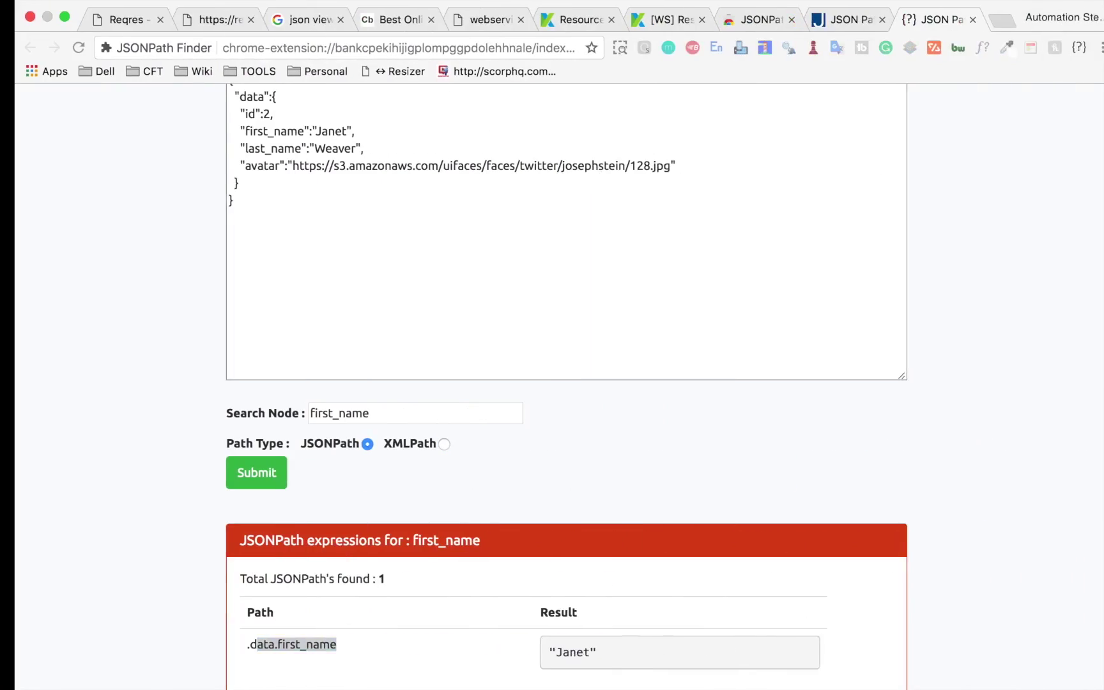
scroll(416, 239, "down", 3)
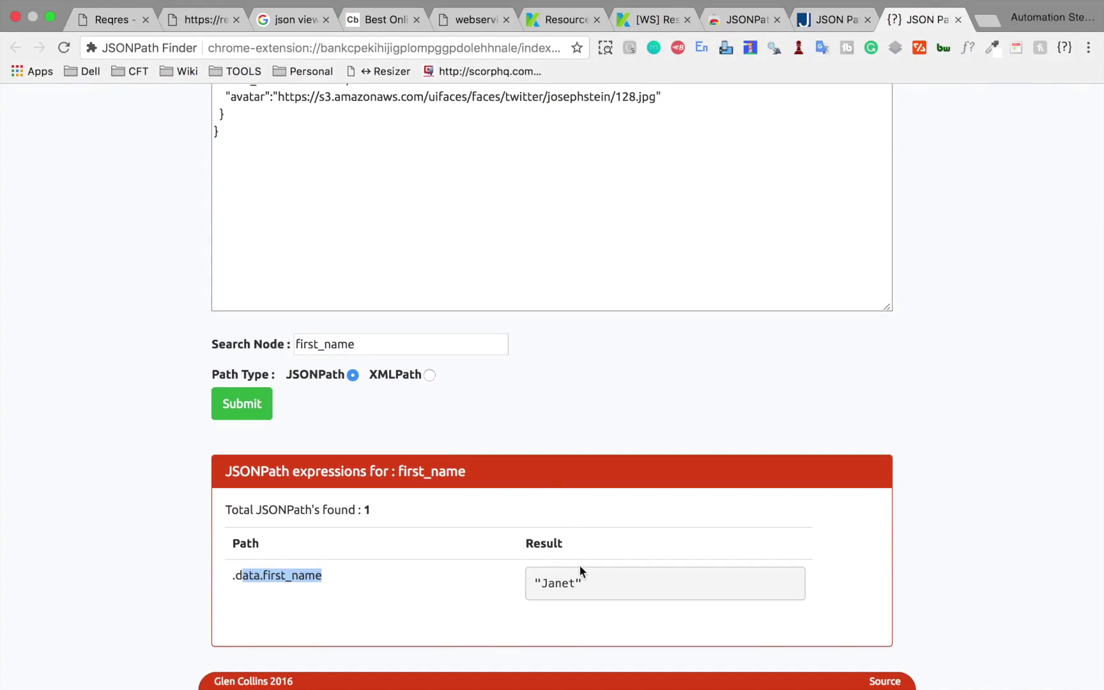
scroll(580, 566, "up", 4)
left_click(324, 203)
double_click(324, 203)
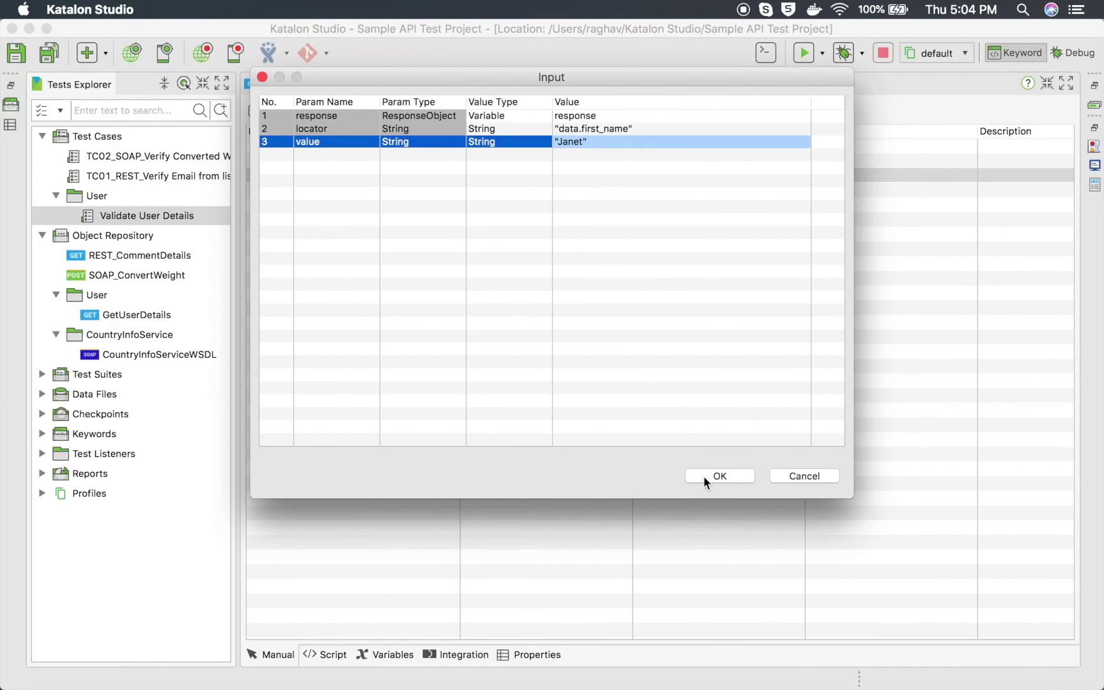
left_click(704, 476)
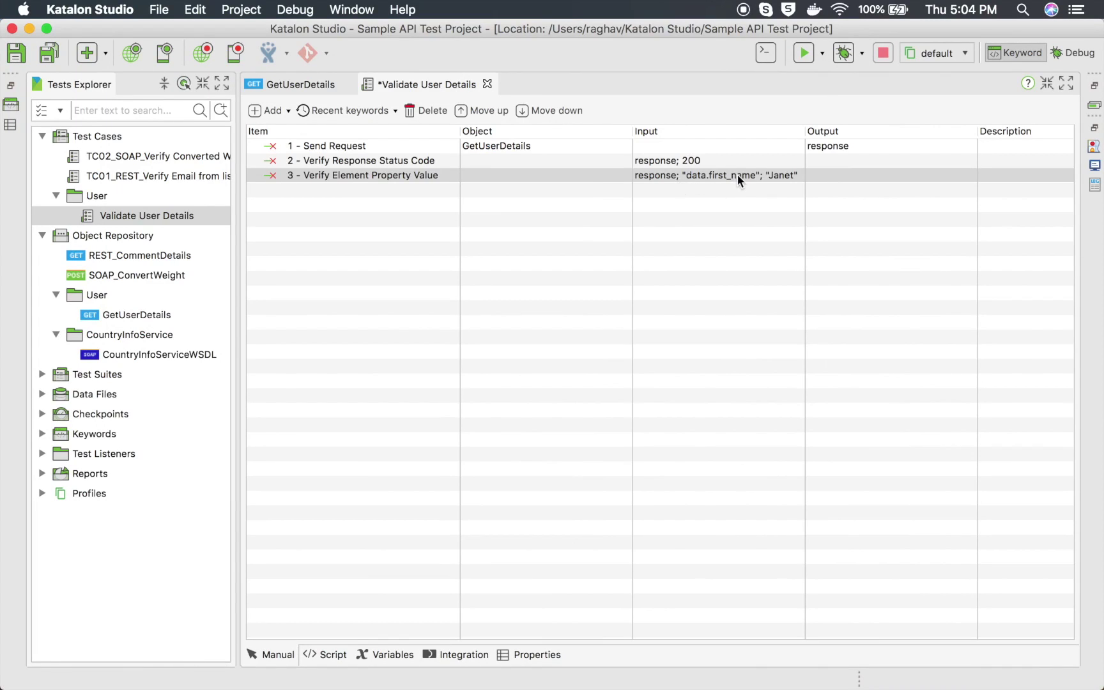
Step: Save the Validate User Details test case, run it, and maximize the Log Viewer
key("super+s")
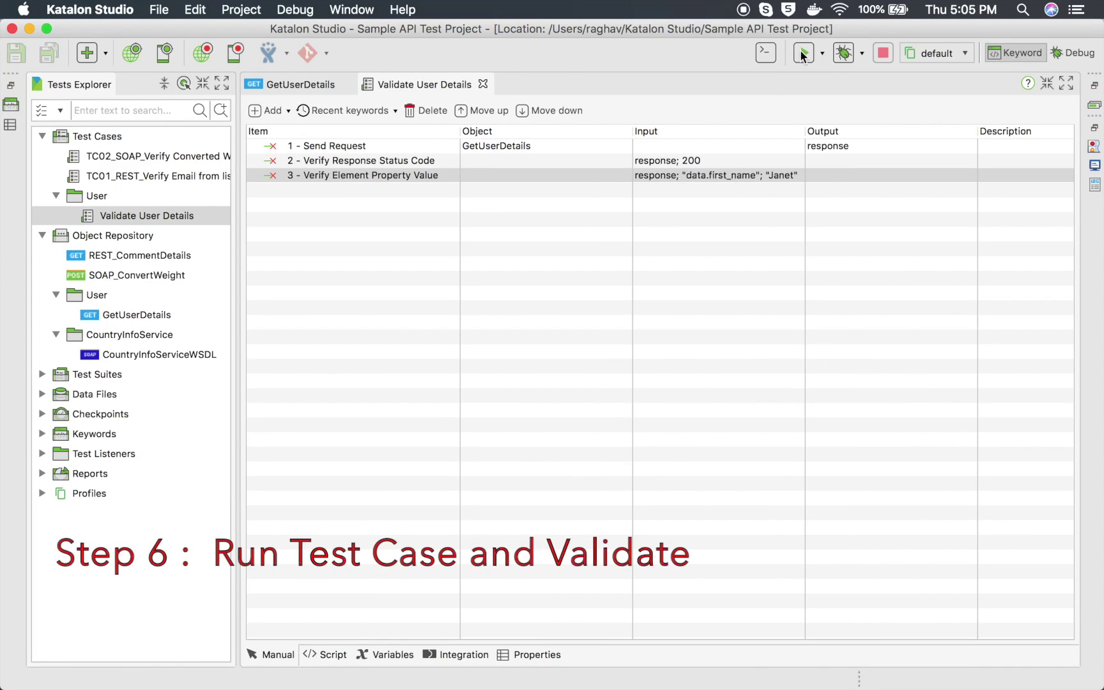
left_click(803, 55)
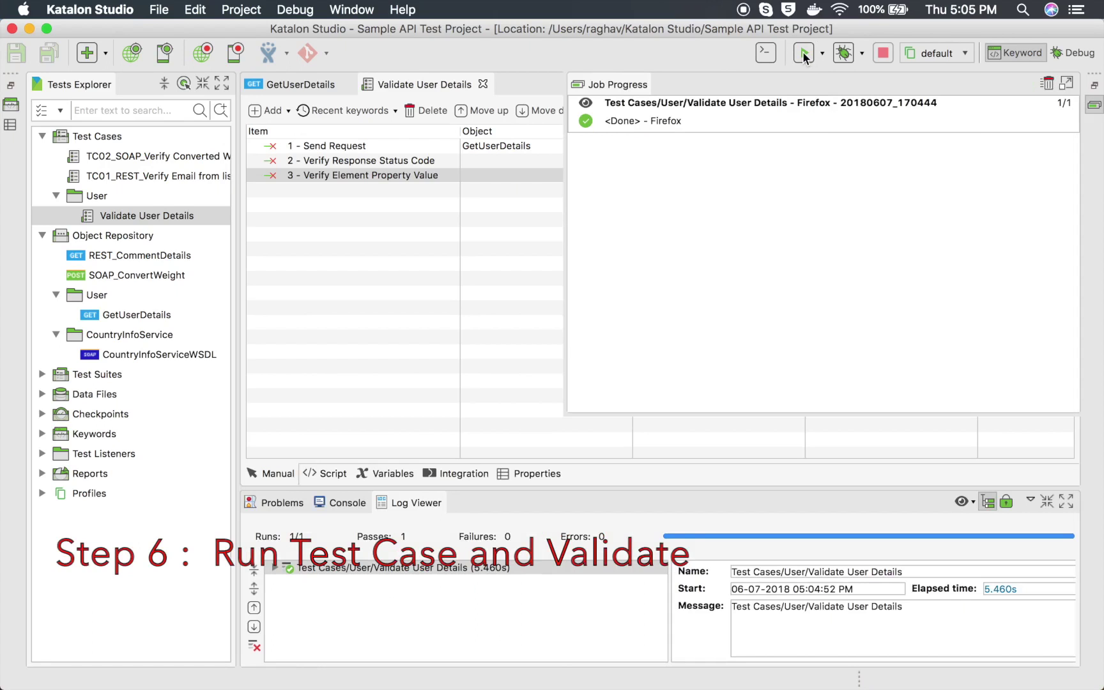
left_click(804, 54)
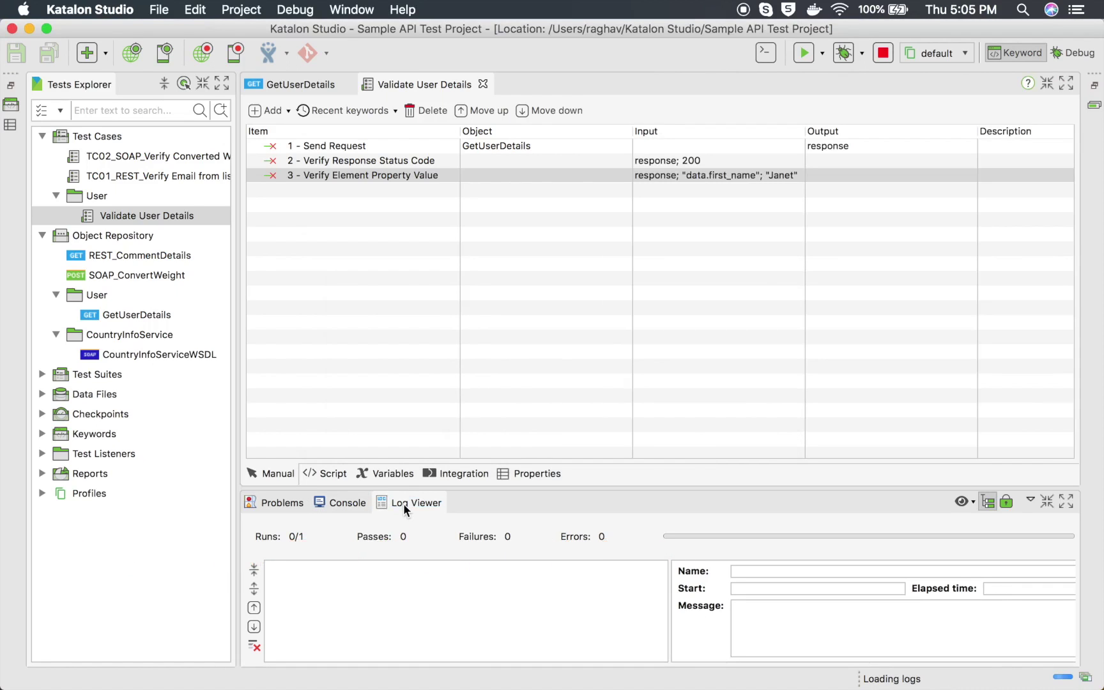
double_click(402, 503)
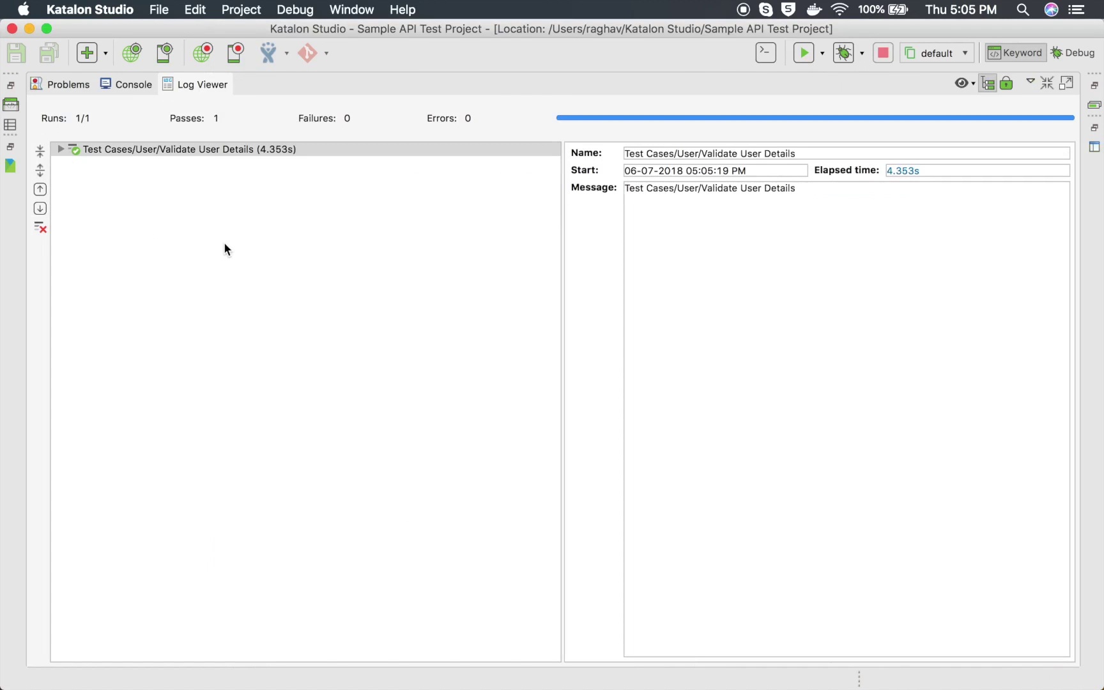
Step: Examine the log entries for the sent request, verifyResponseStatusCode and verifyElementPropertyValue, and restore the Log Viewer to its normal size
left_click(61, 149)
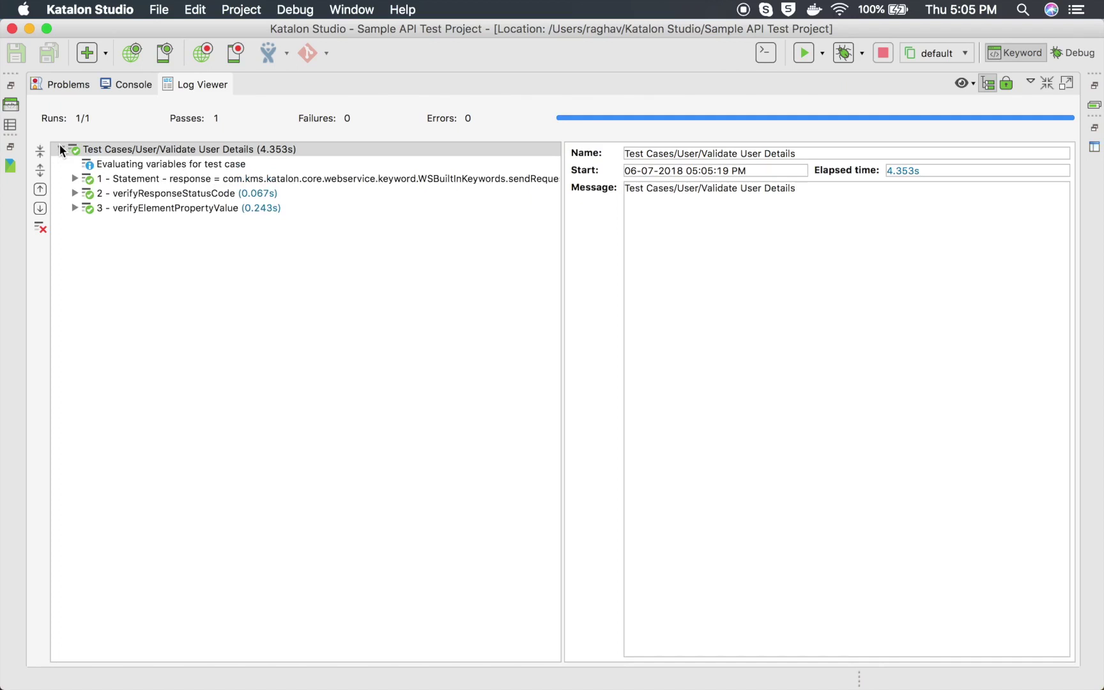
left_click(128, 183)
left_click(75, 178)
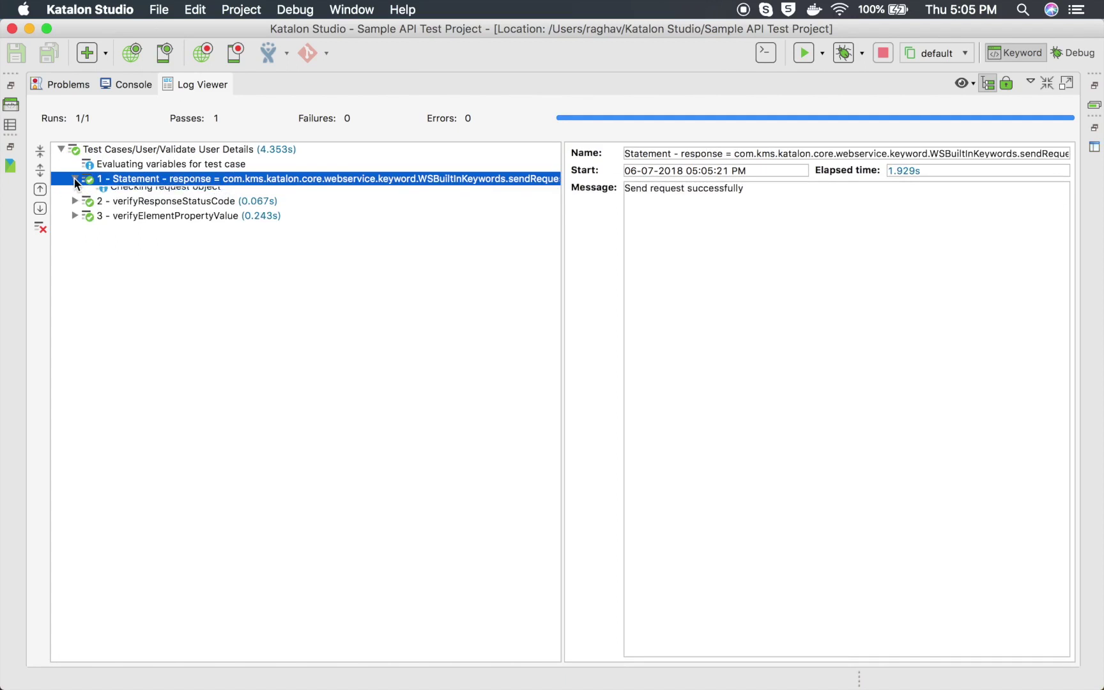
left_click(74, 222)
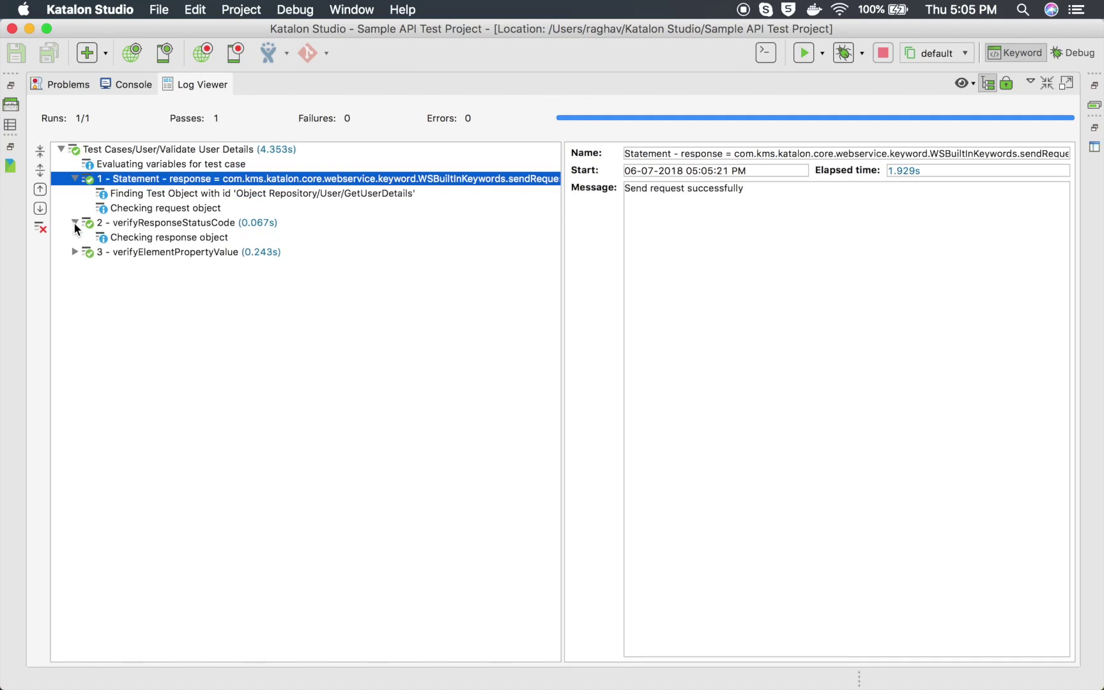
left_click(73, 244)
left_click(72, 250)
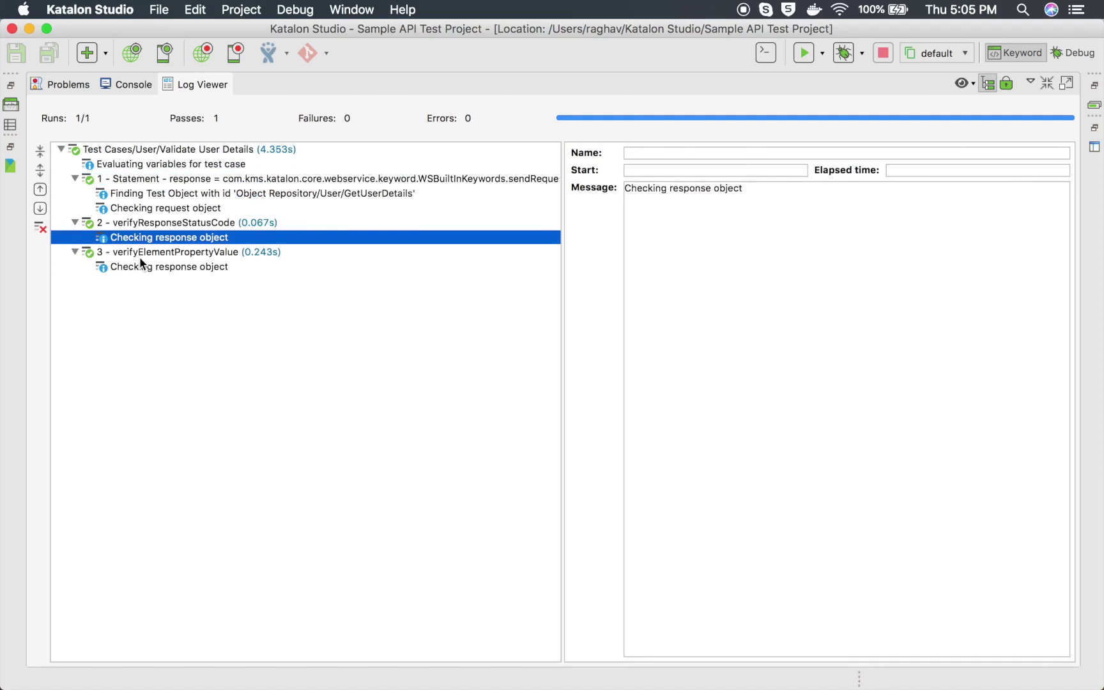
left_click(139, 256)
left_click(144, 268)
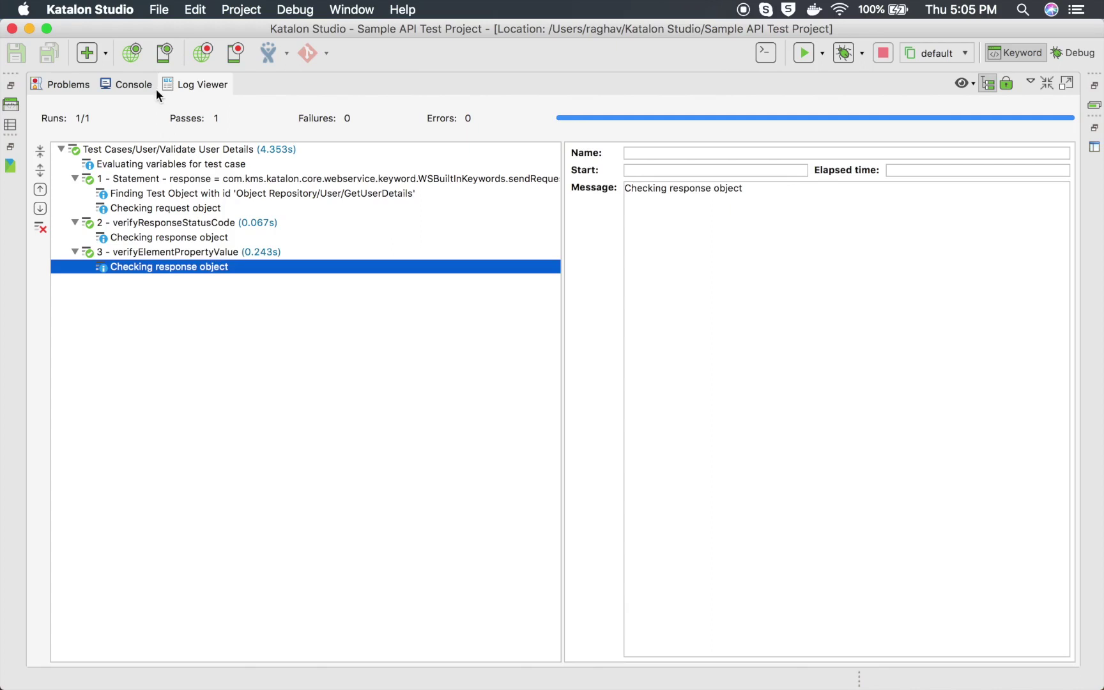
double_click(203, 81)
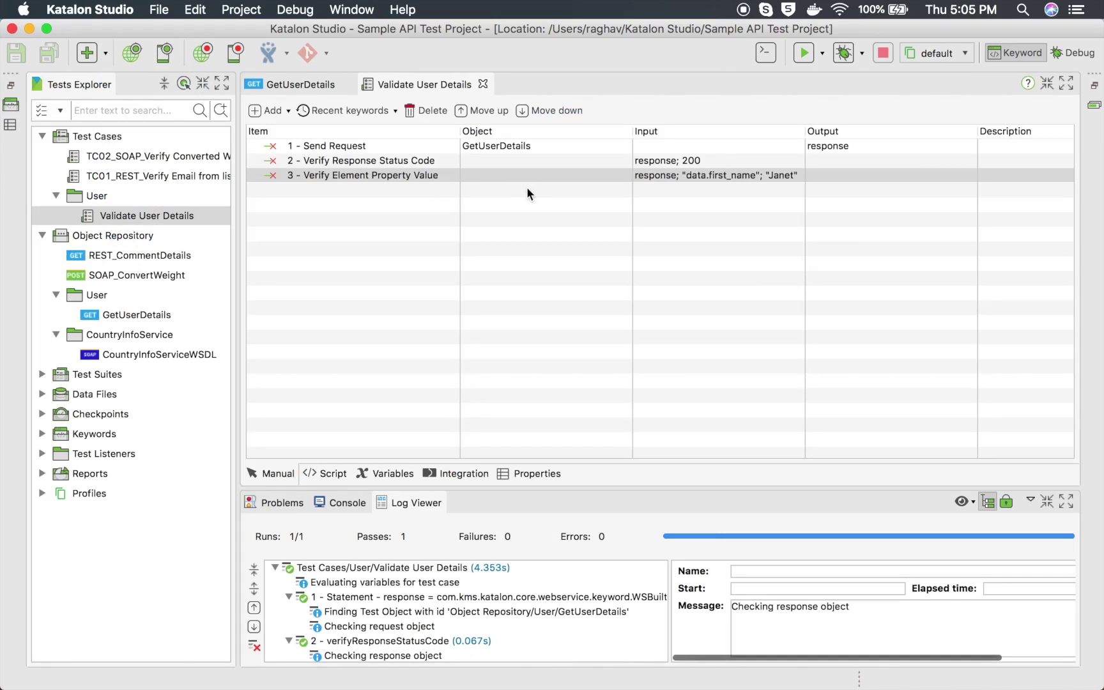
Step: Set the value input of Verify Element Property Value to a different, non-matching first name and confirm the inputs
left_click(728, 173)
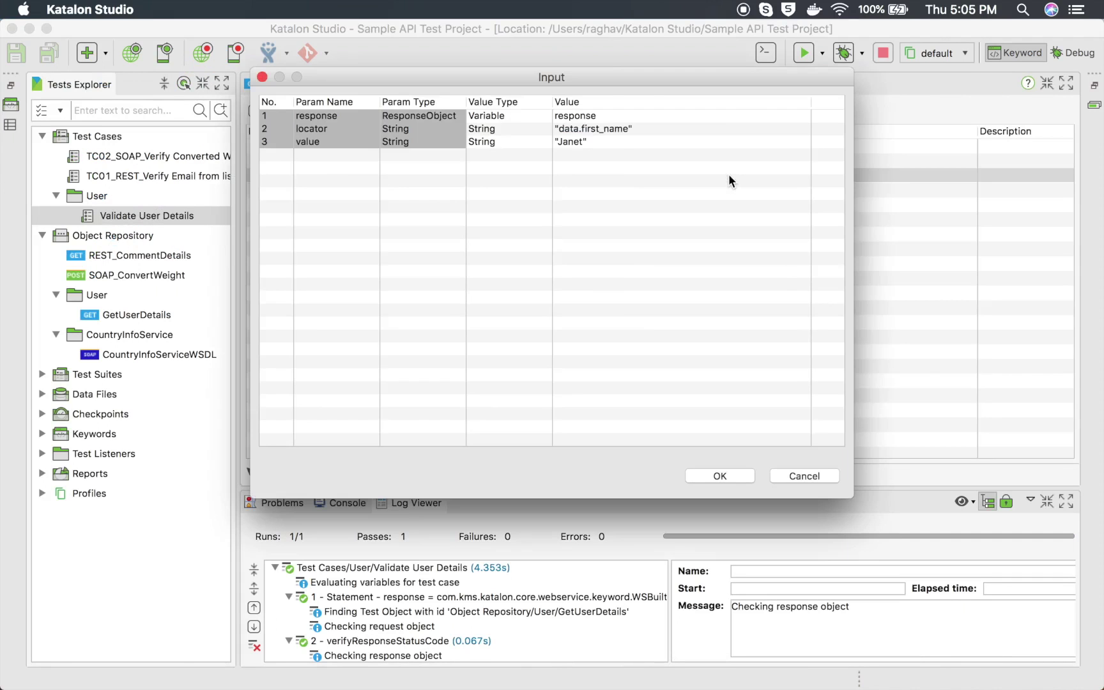
left_click(608, 141)
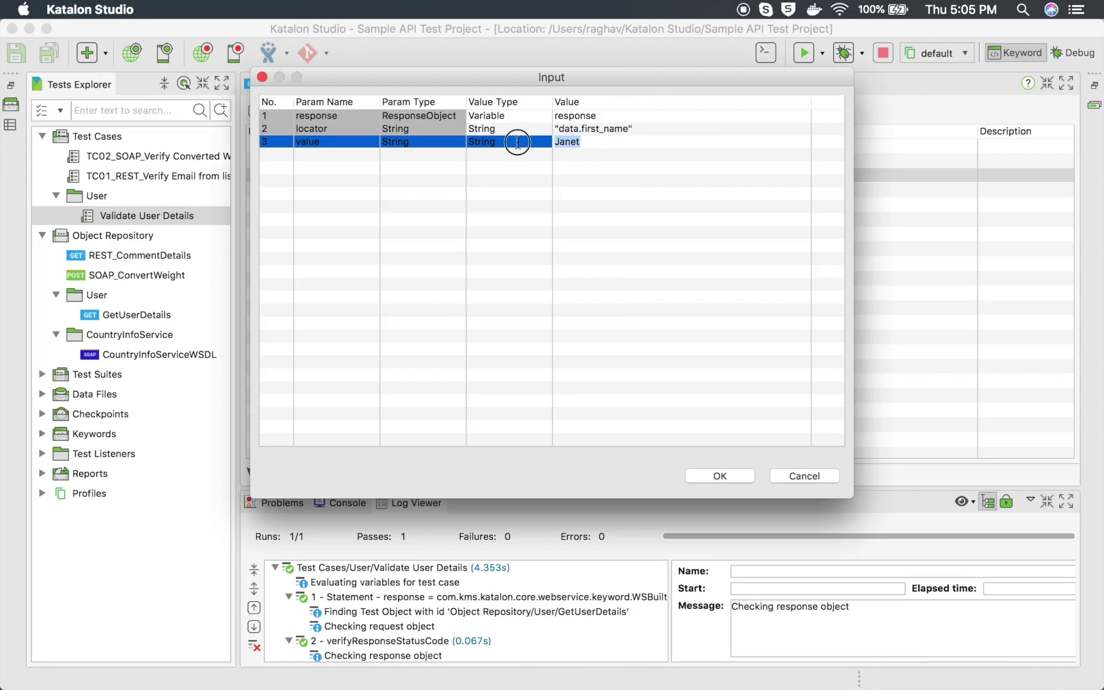
type("Raghav")
left_click(735, 476)
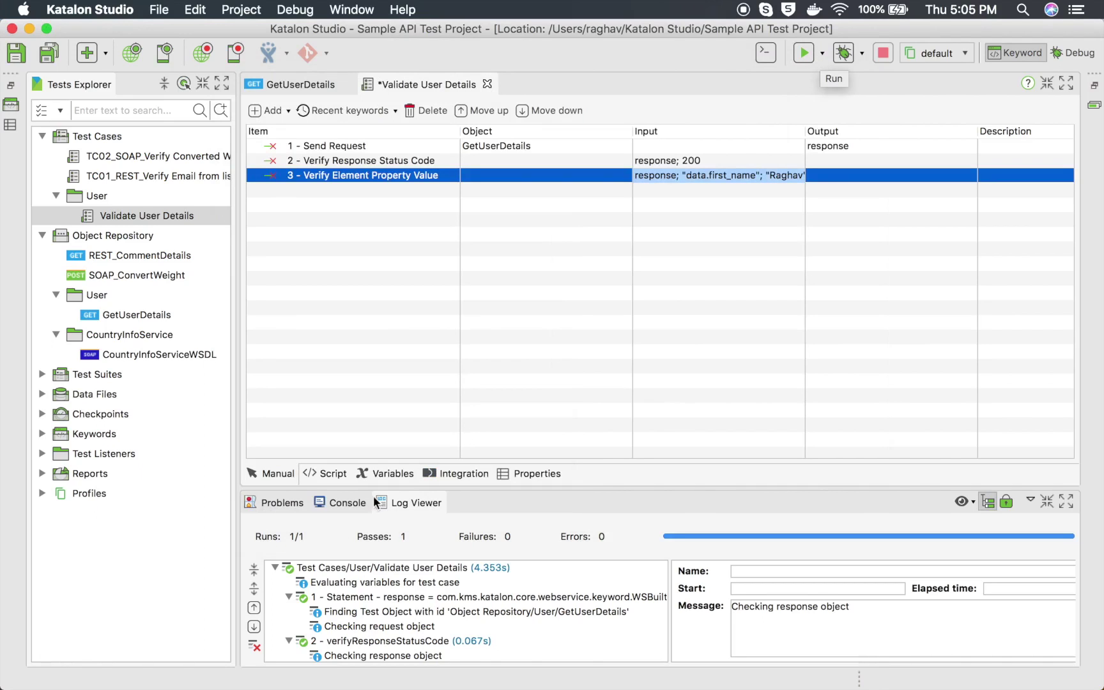
Step: Run the edited Validate User Details test case and inspect the verifyElementPropertyValue message in the maximized Log Viewer, restoring the layout when done
double_click(405, 504)
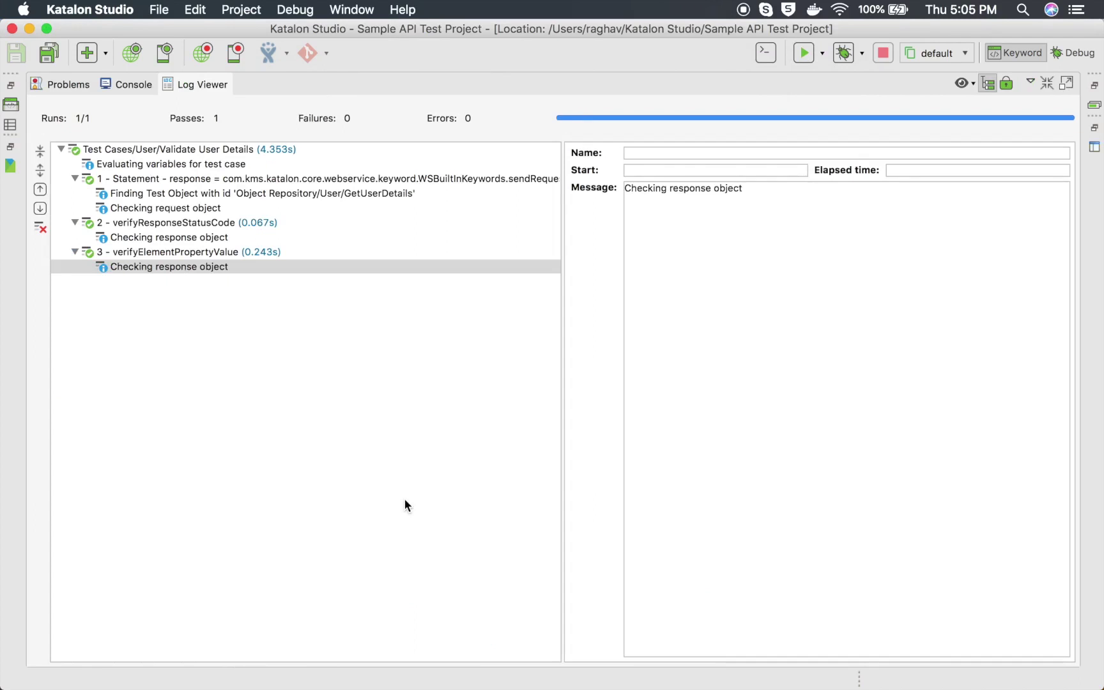
left_click(803, 55)
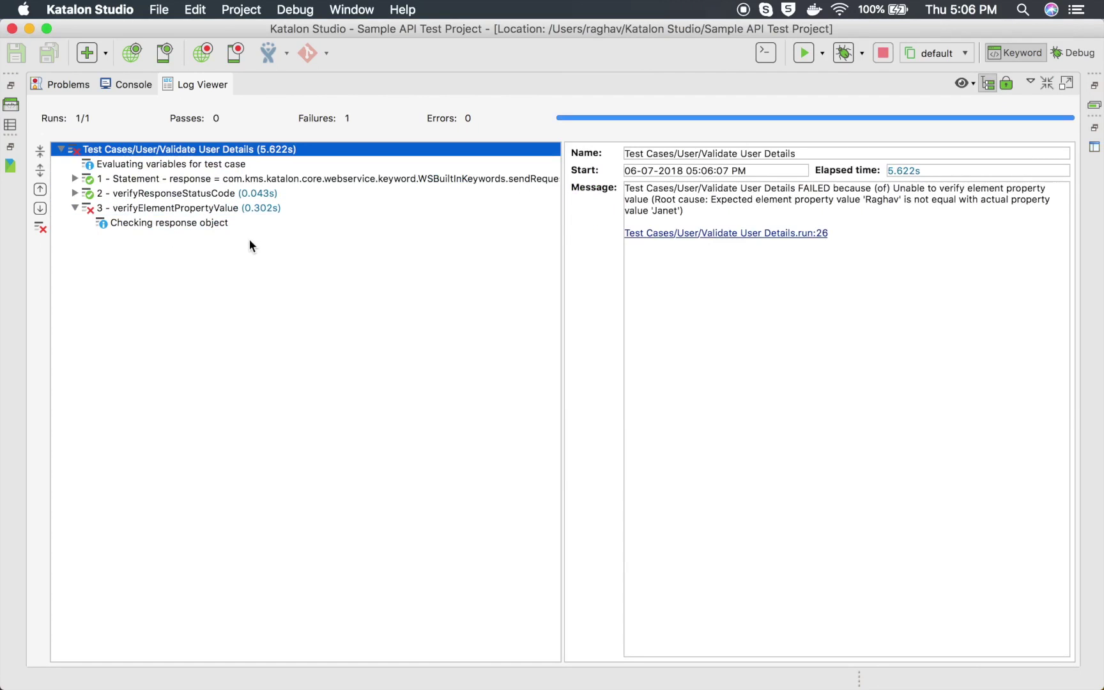
left_click(187, 211)
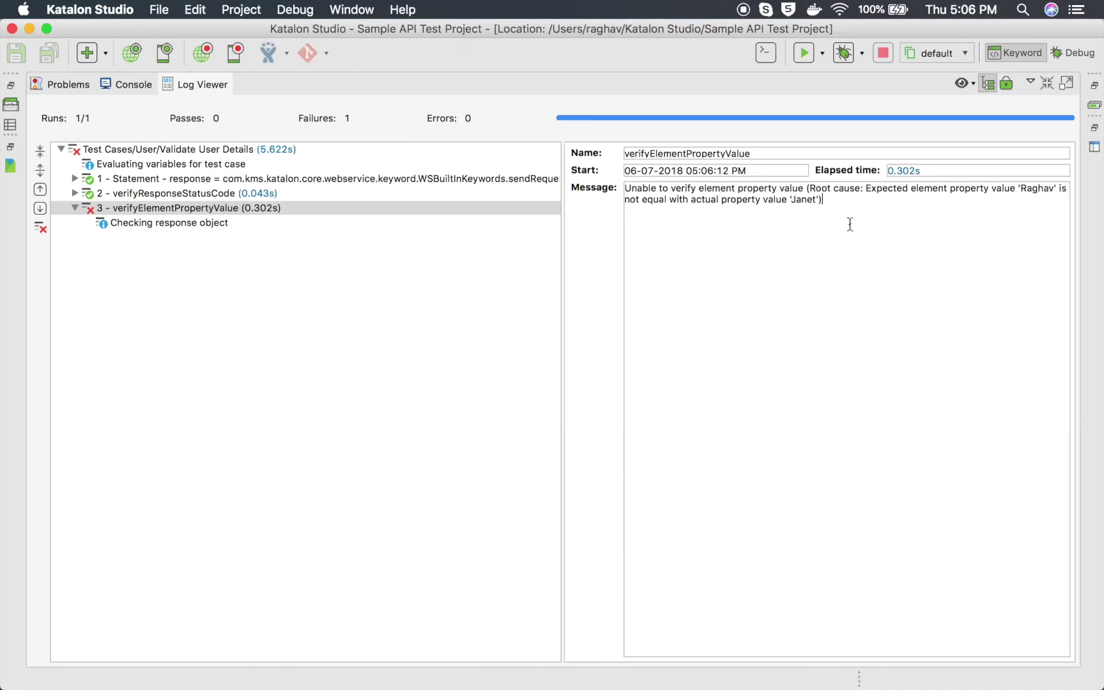
double_click(191, 85)
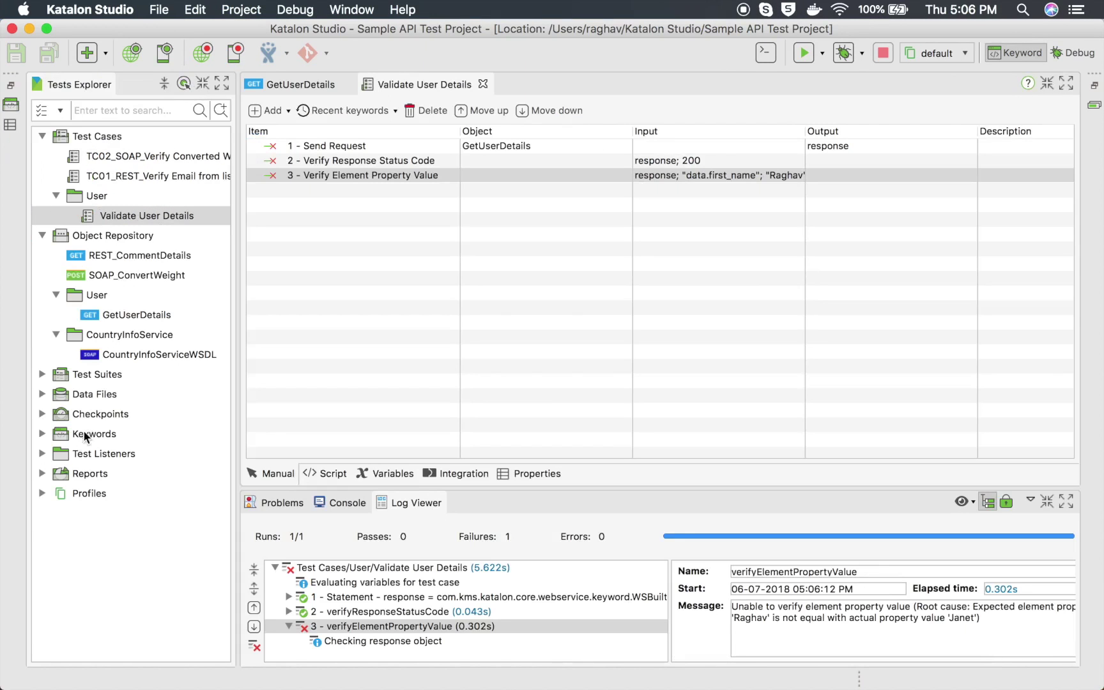
Step: Check the Reports node and create a folder named UserTestSuite under Test Suites
left_click(80, 473)
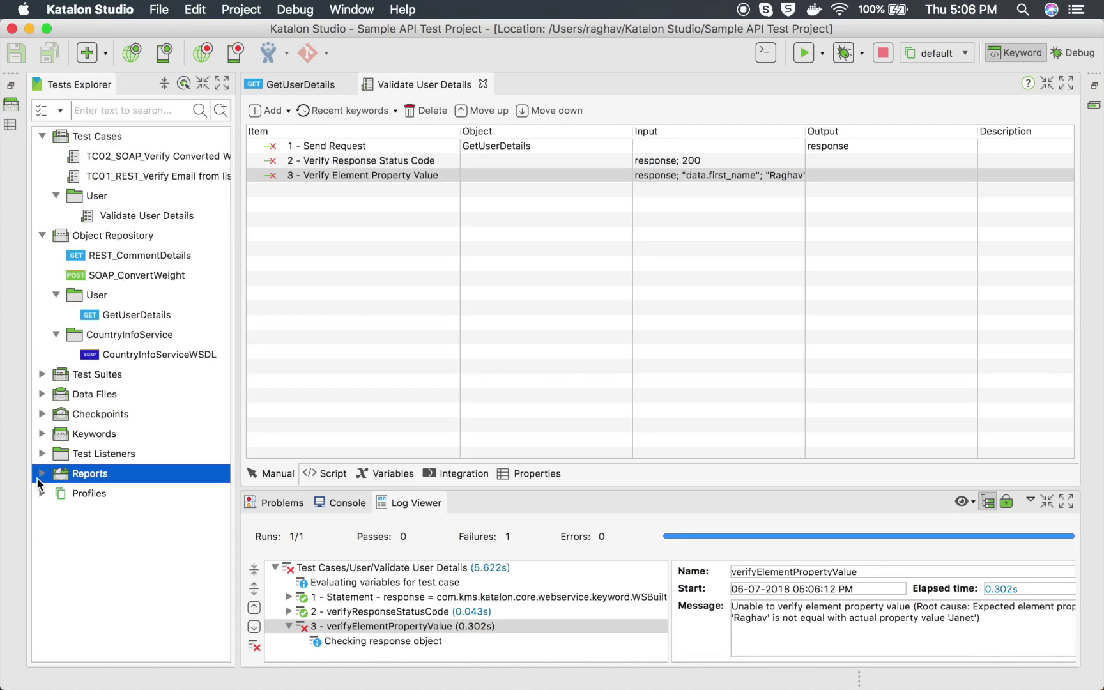
left_click(41, 474)
left_click(85, 381)
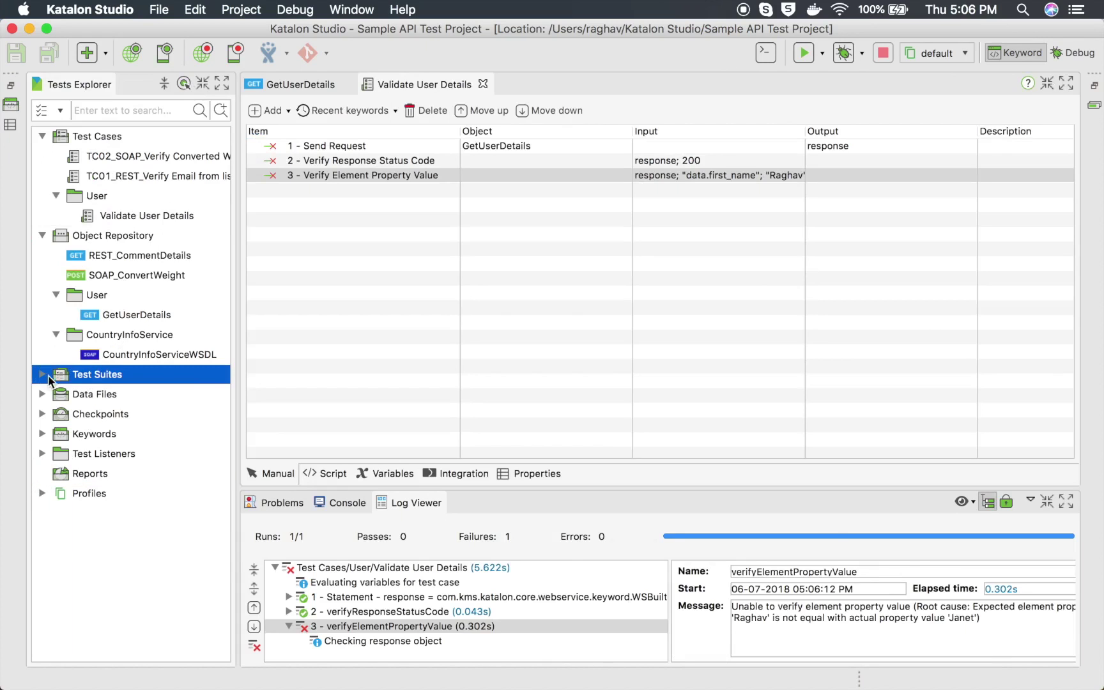
left_click(42, 375)
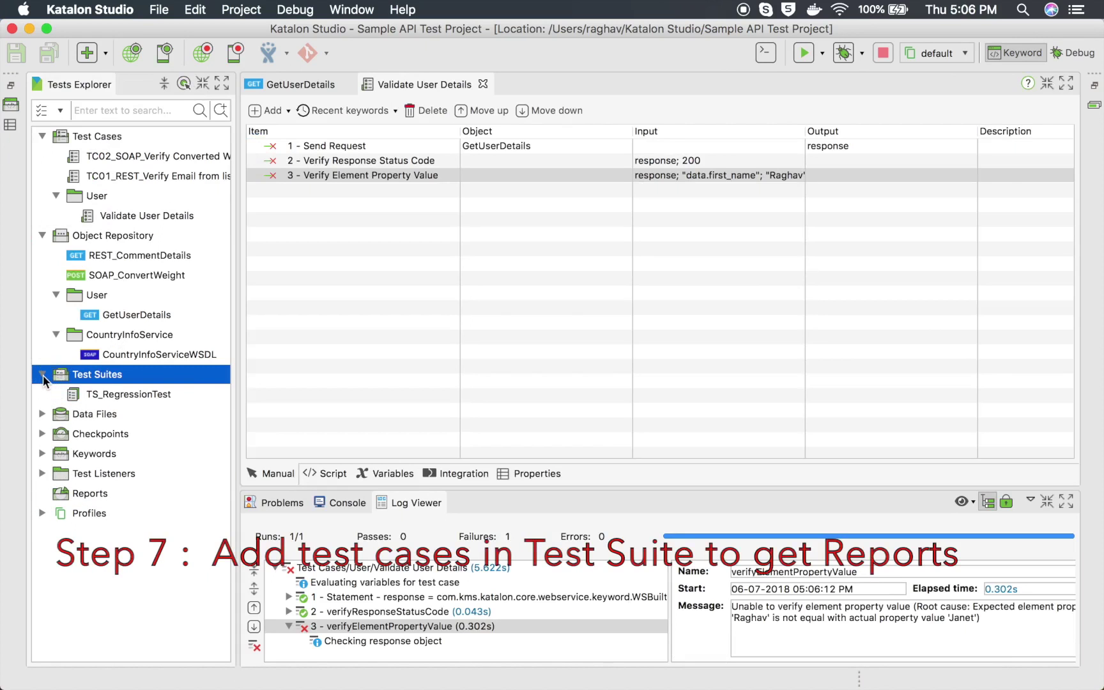
right_click(92, 384)
mouse_move(148, 395)
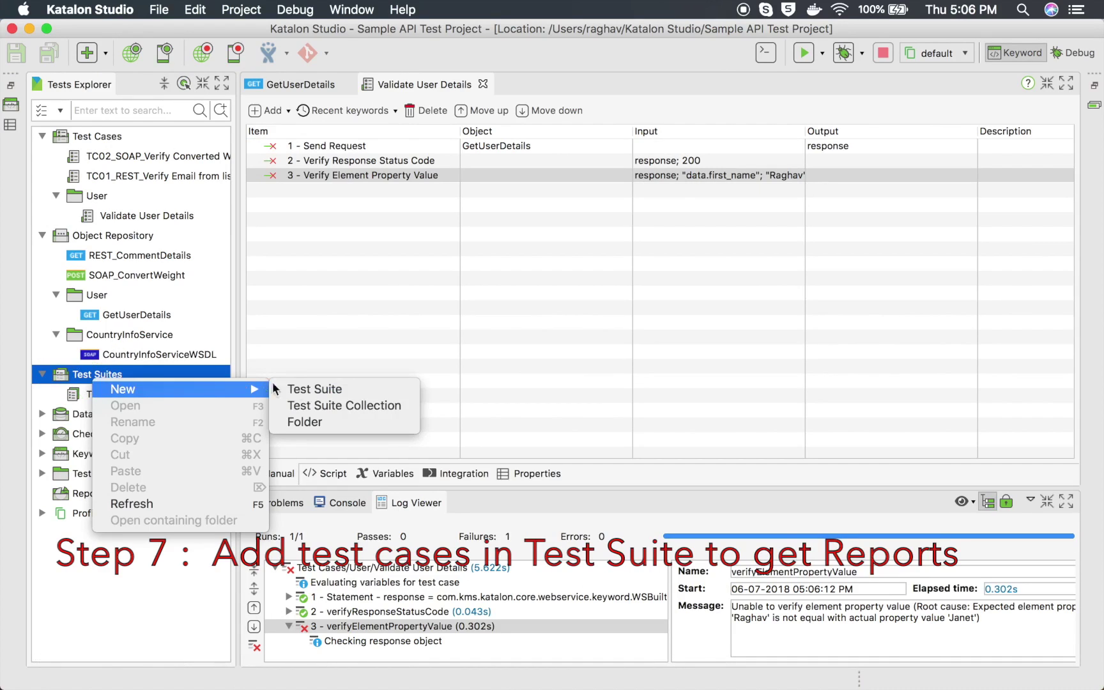
left_click(318, 422)
type("UserTestSuite")
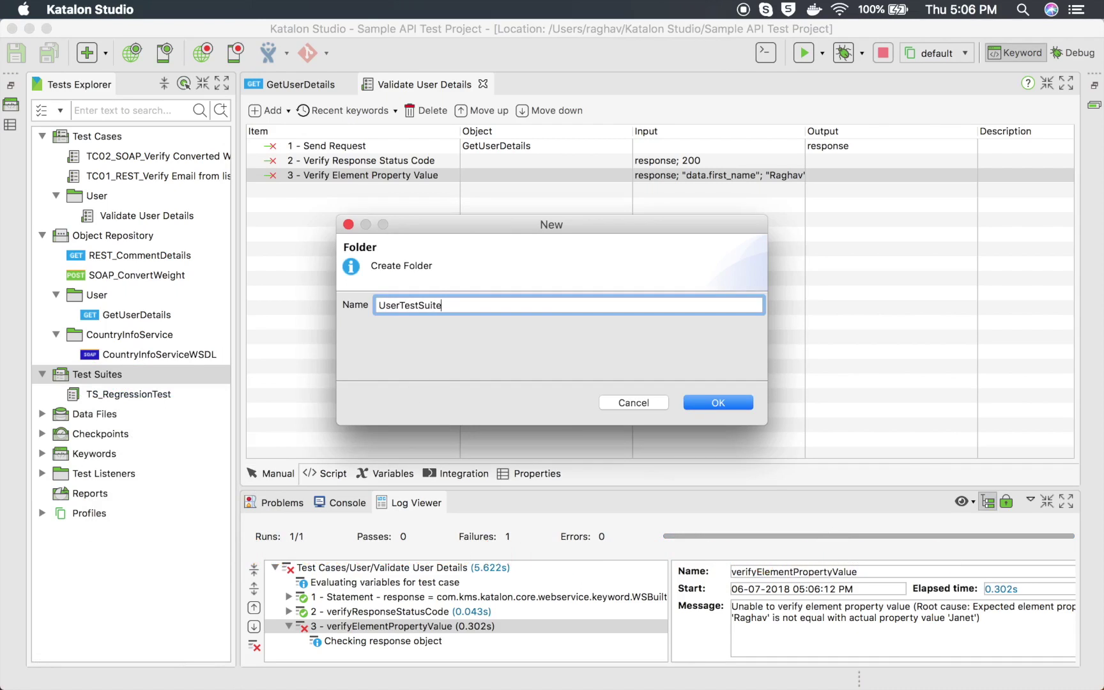
key("Return")
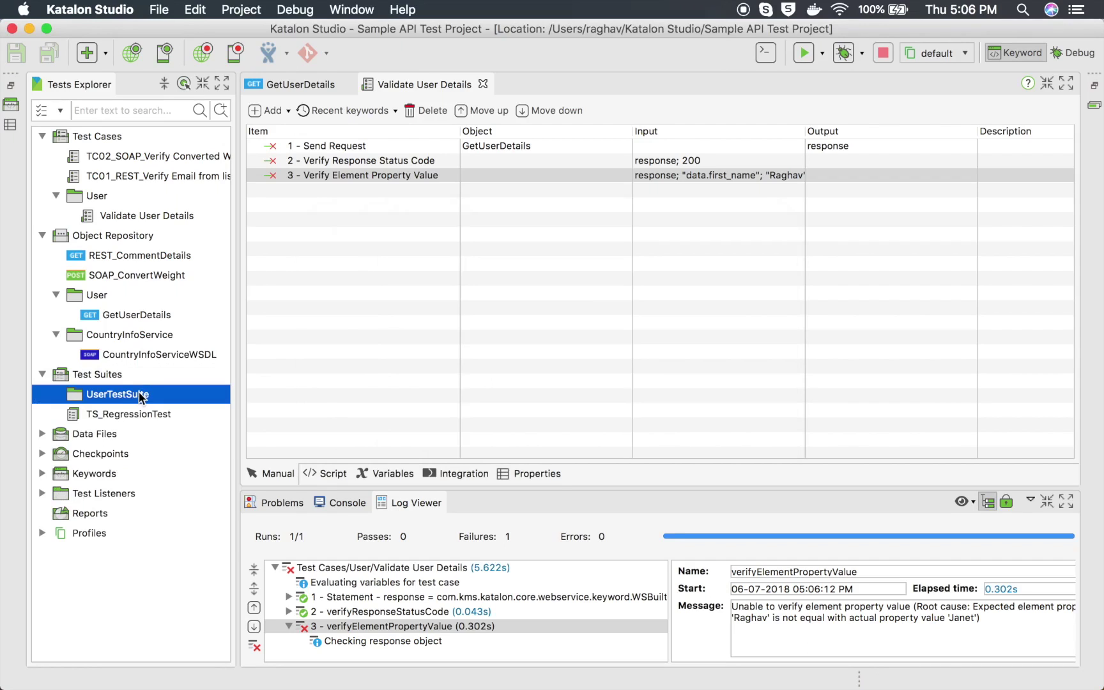
Step: Create a test suite named UserValidation in the UserTestSuite folder
right_click(140, 394)
mouse_move(199, 401)
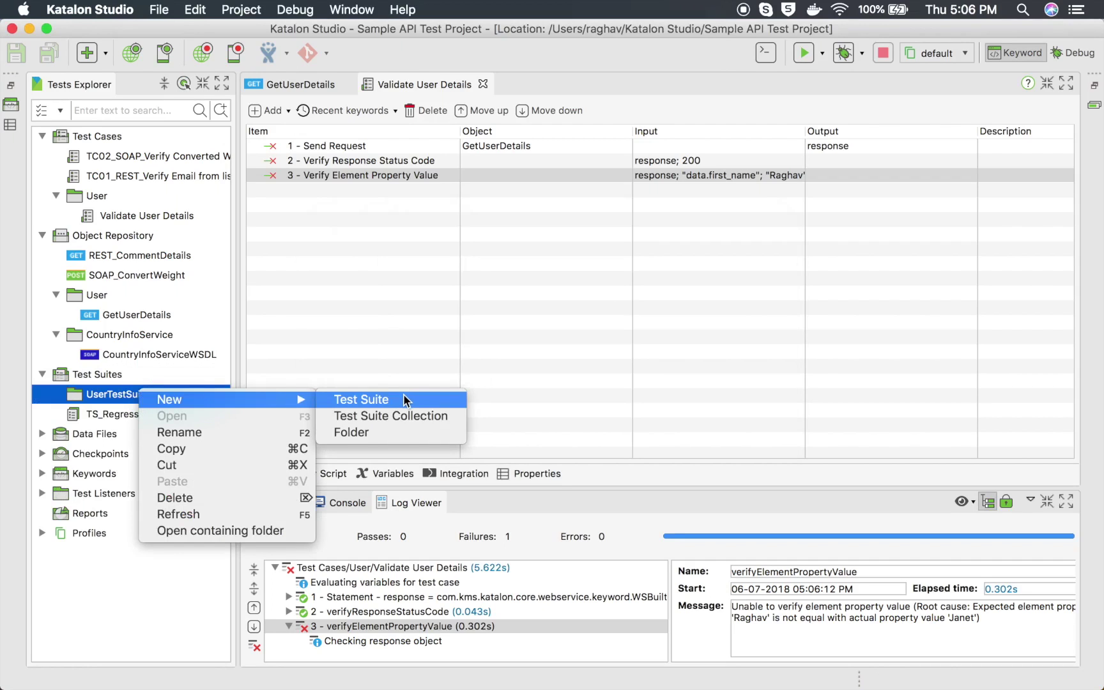
left_click(405, 399)
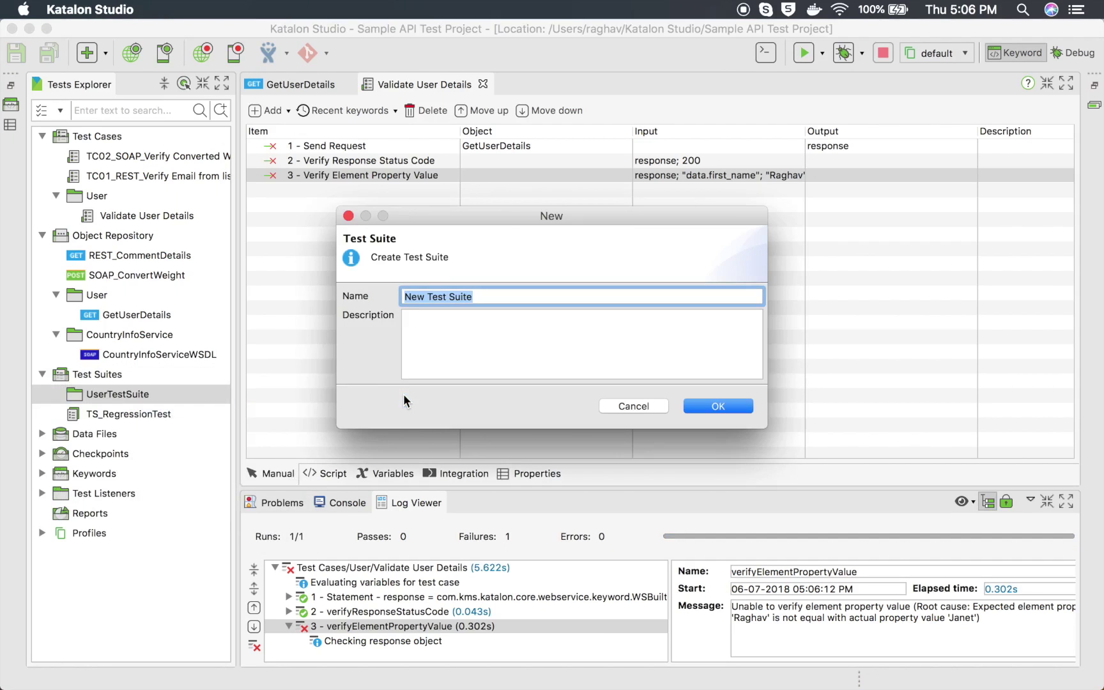
type("User")
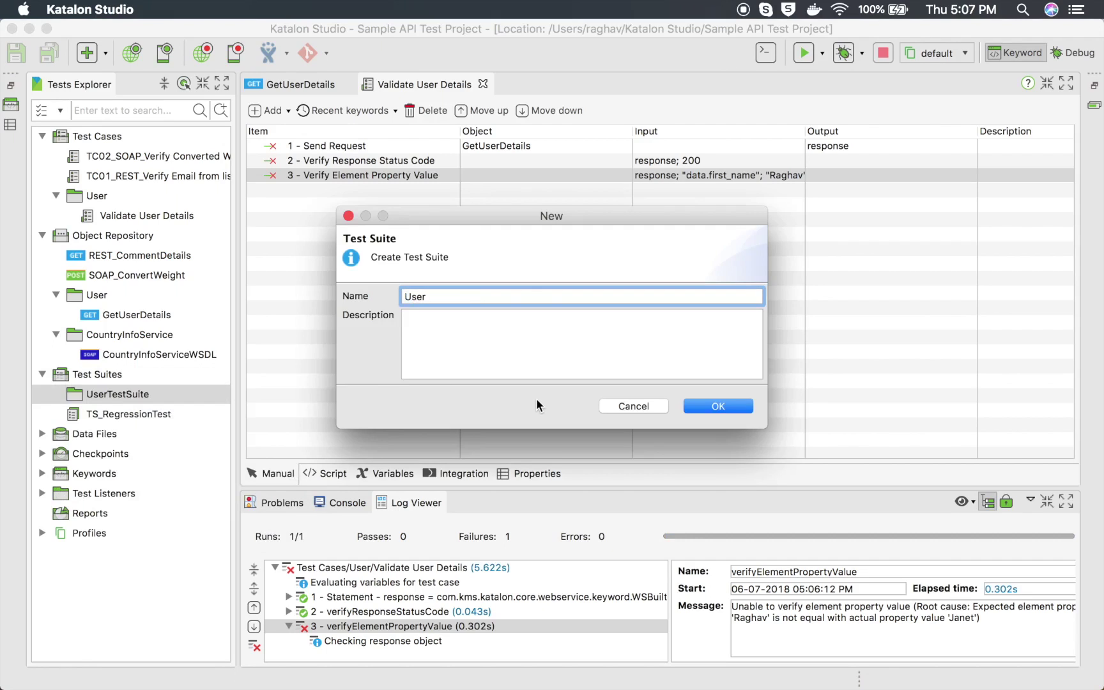
type("Validation")
left_click(709, 407)
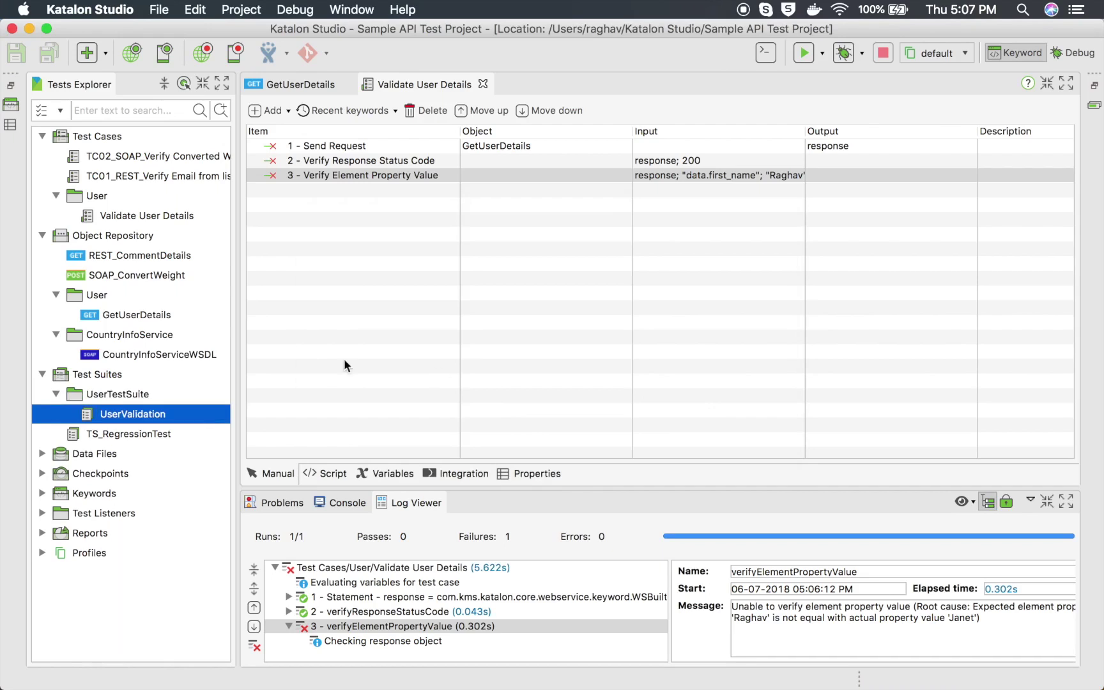
Step: Open the UserValidation test suite and add the Validate User Details test case from the User folder
double_click(202, 409)
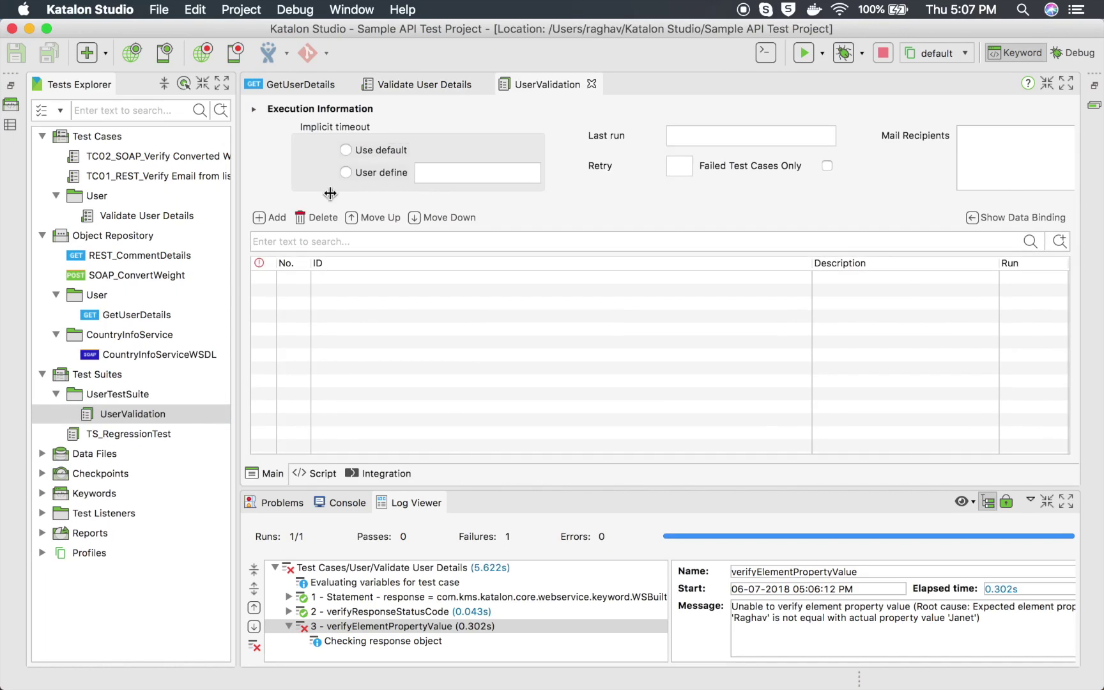
left_click(259, 135)
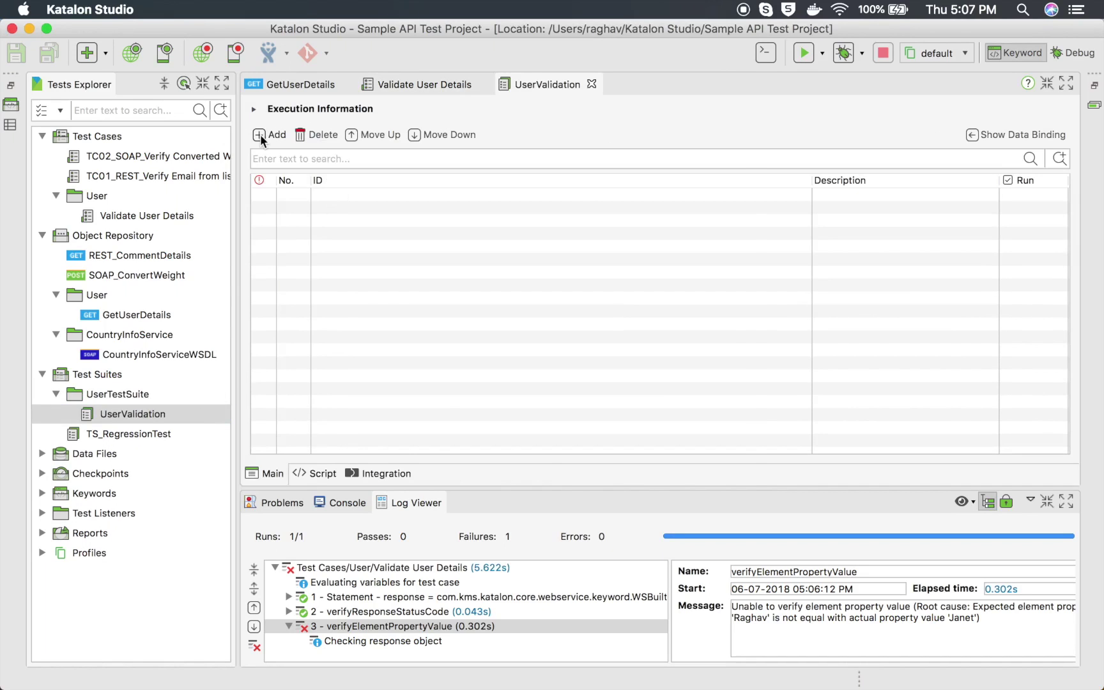
left_click(441, 224)
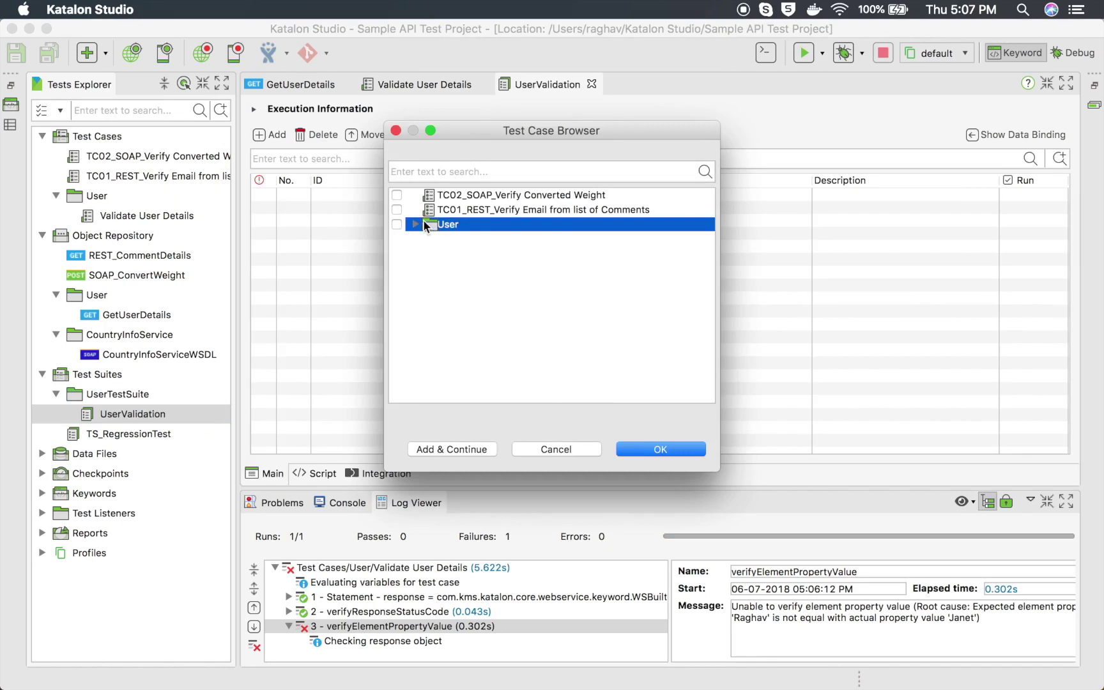
left_click(416, 224)
left_click(633, 448)
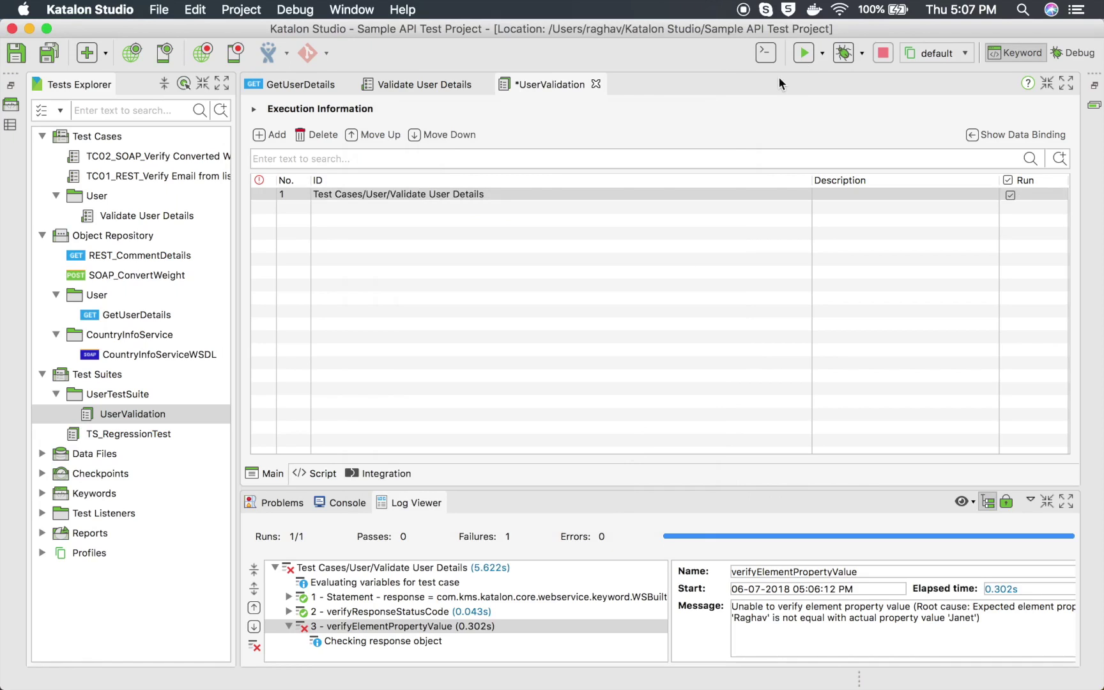
Step: Run the UserValidation test suite and expand its results in the maximized Log Viewer
left_click(804, 53)
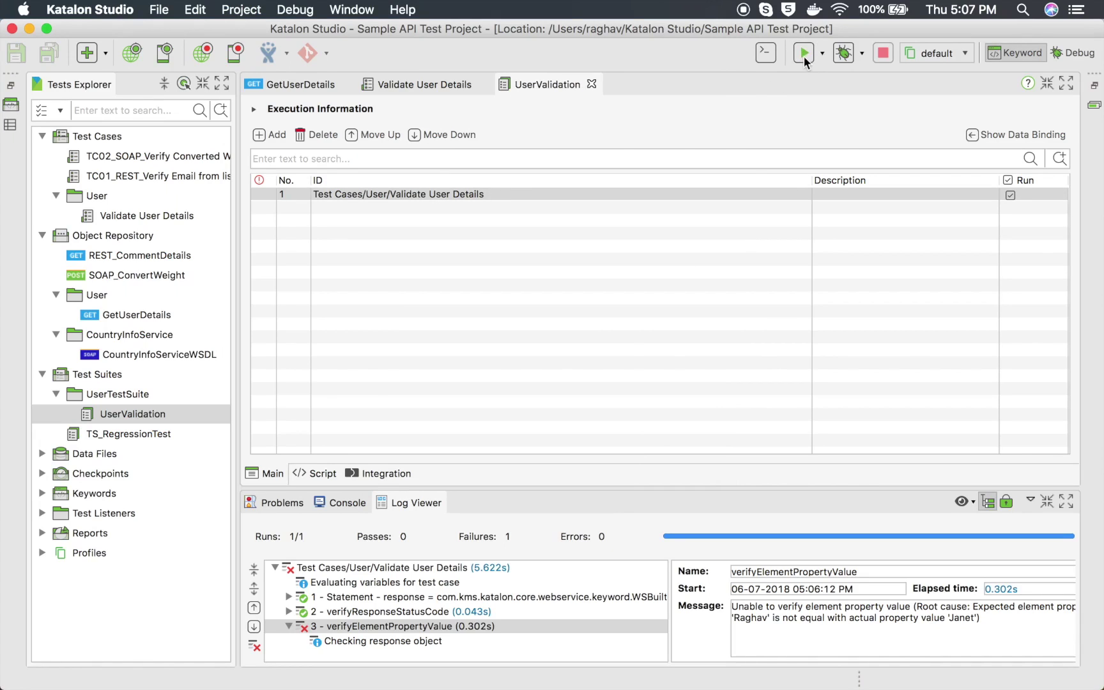
left_click(403, 512)
double_click(403, 511)
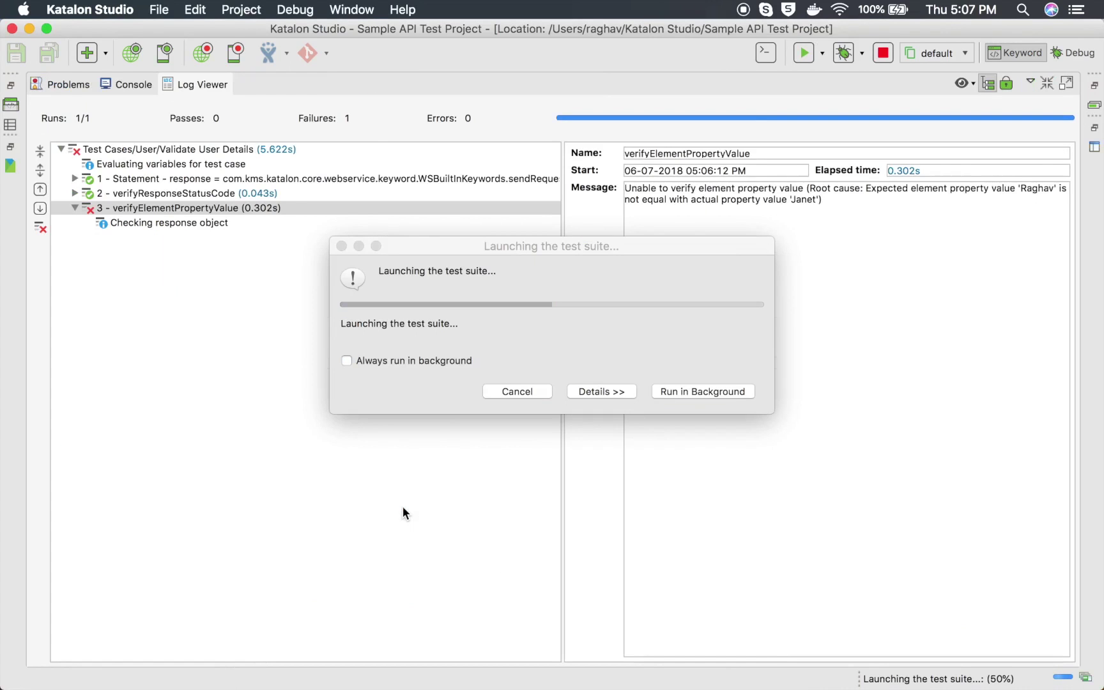
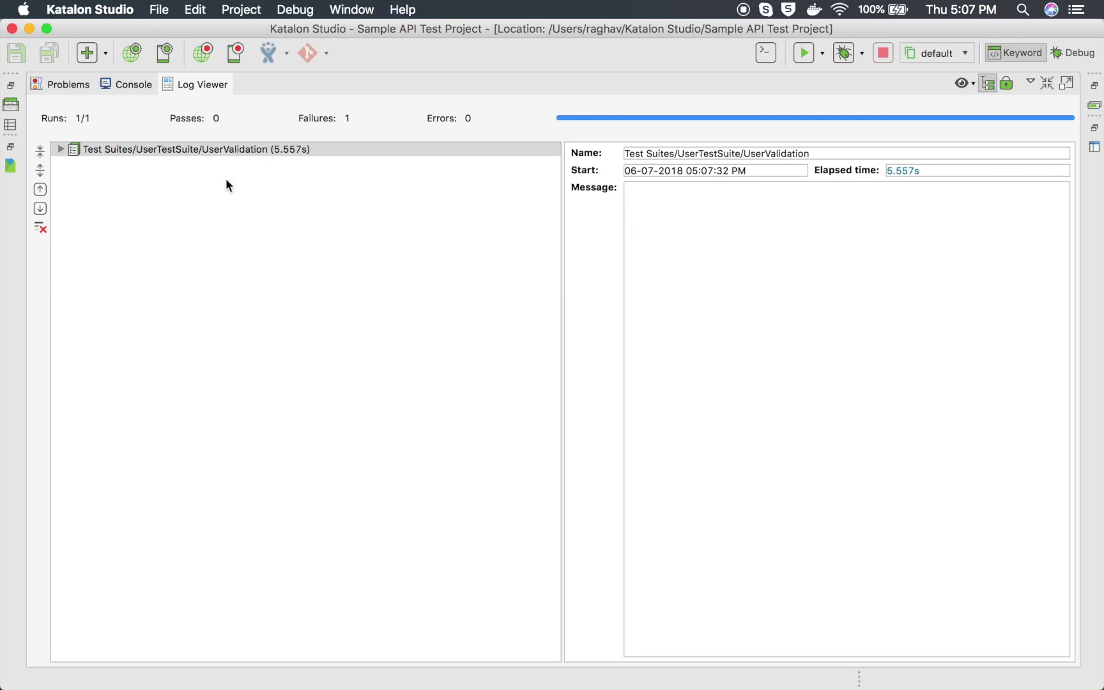
left_click(56, 151)
left_click(60, 150)
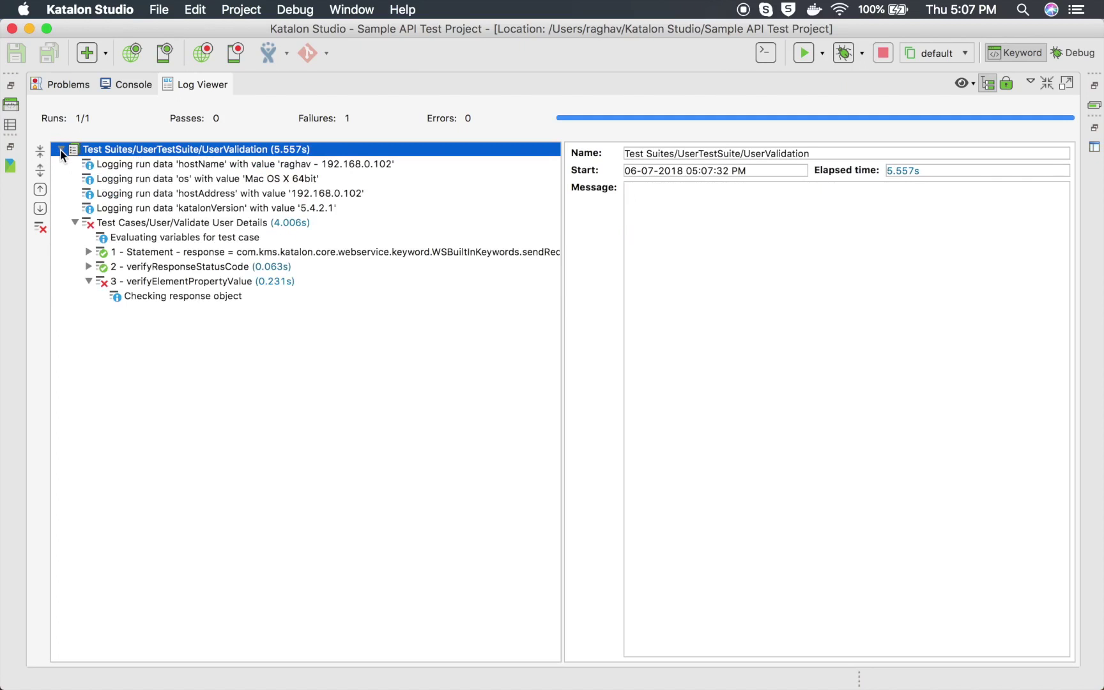
Step: Read the failure message of the verifyElementPropertyValue step in the log and restore the Log Viewer to its normal size
left_click(139, 282)
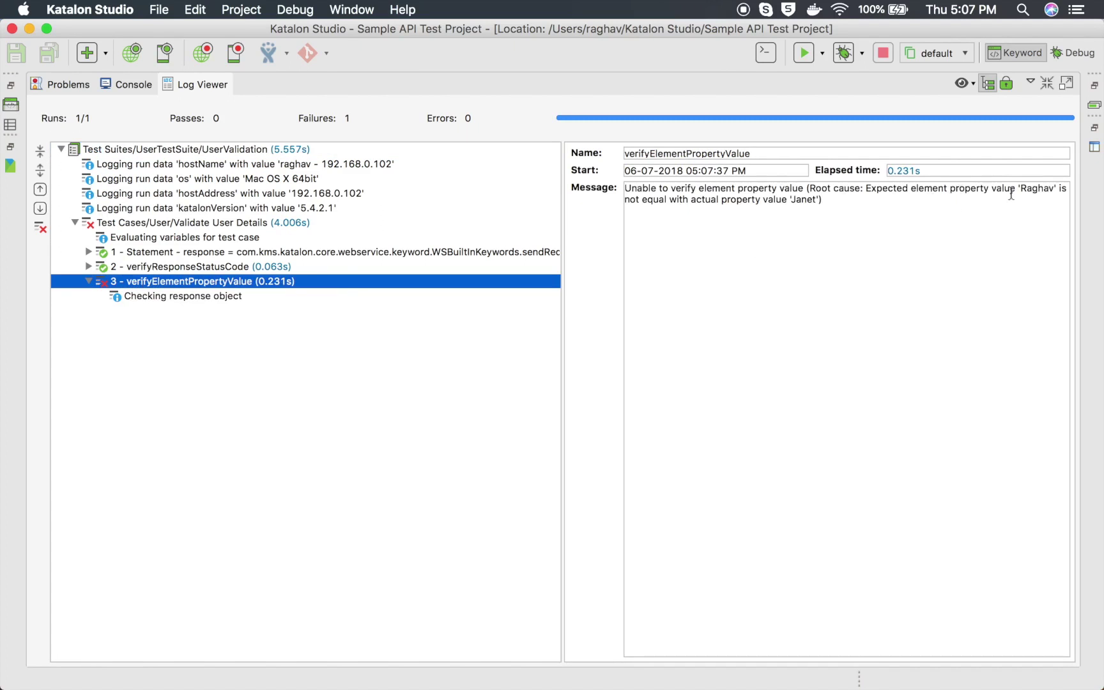
double_click(804, 199)
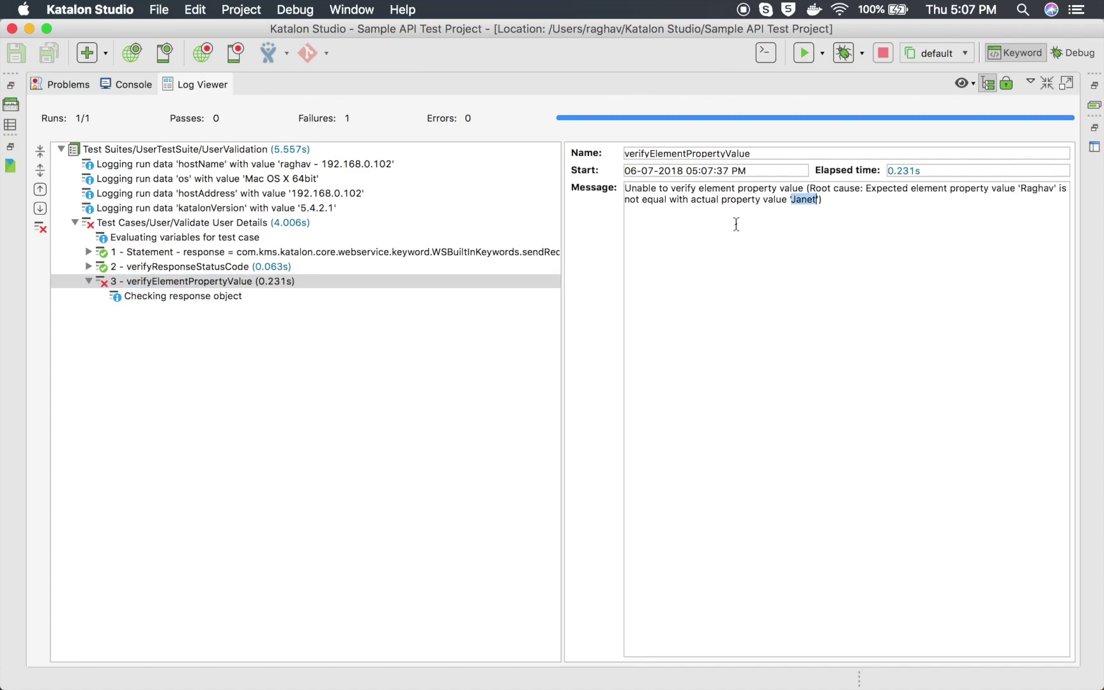
left_click(183, 85)
double_click(182, 84)
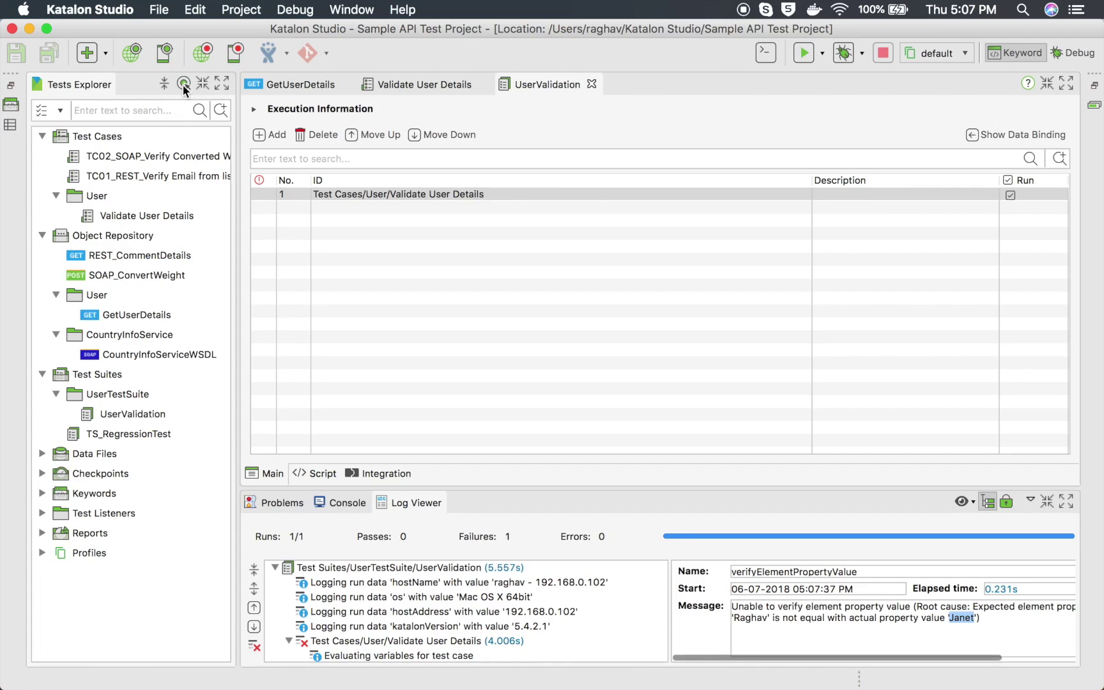
Step: Open the 20180607_170724 execution report in the UserTestSuite/UserValidation folder under Reports
left_click(41, 532)
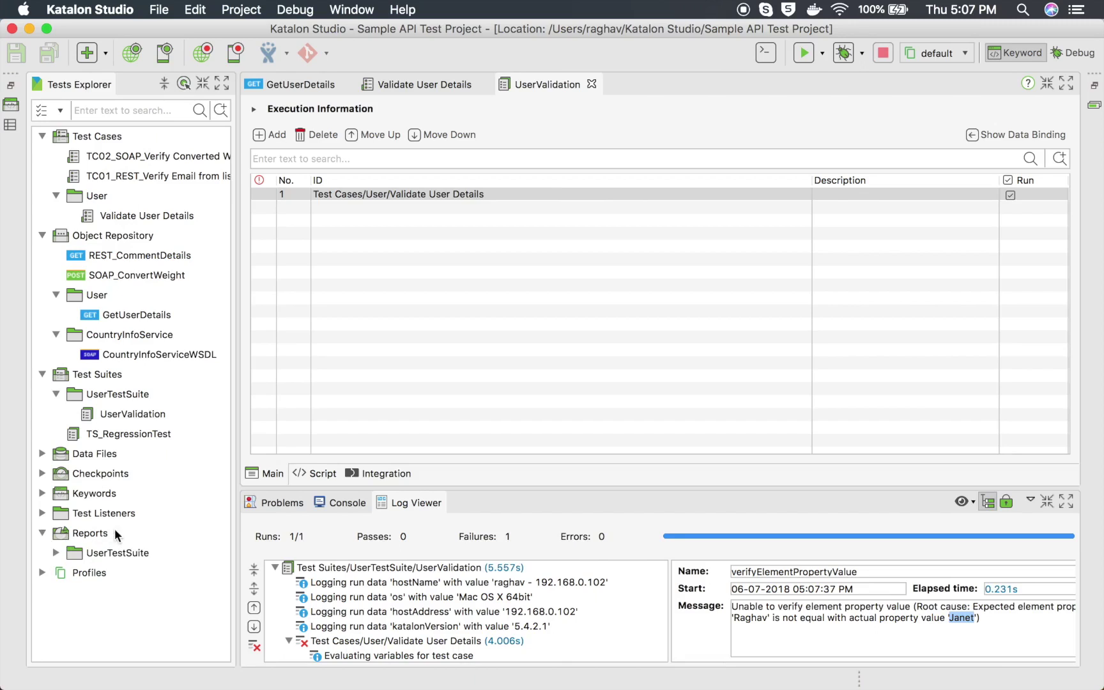
left_click(53, 553)
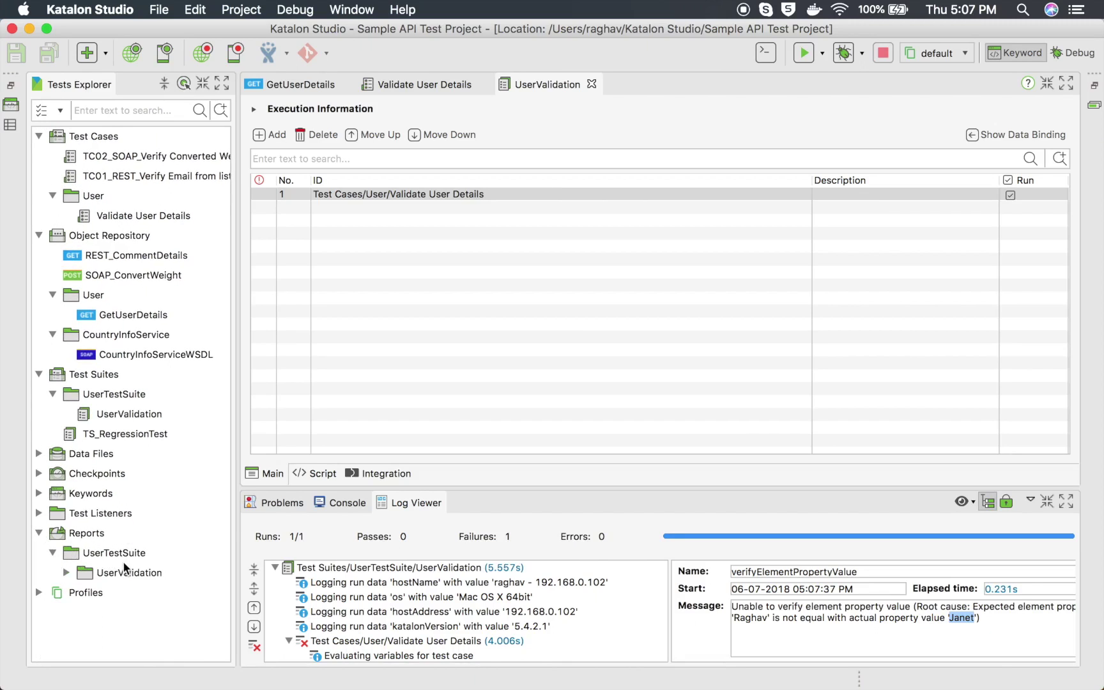
left_click(66, 573)
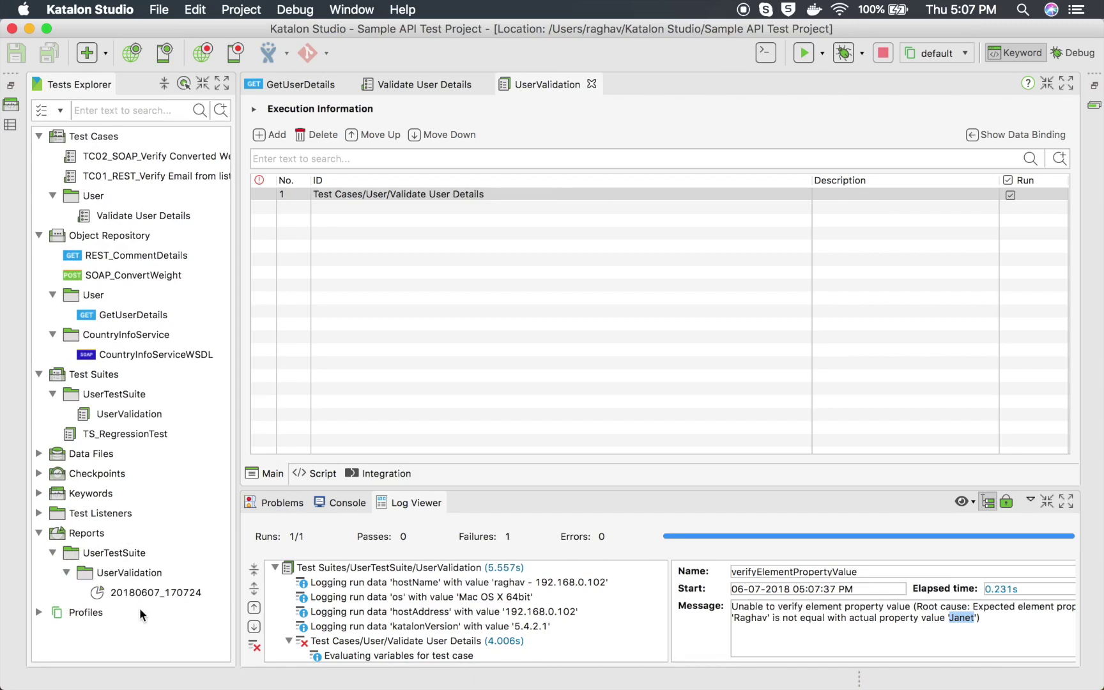
left_click(136, 593)
double_click(137, 593)
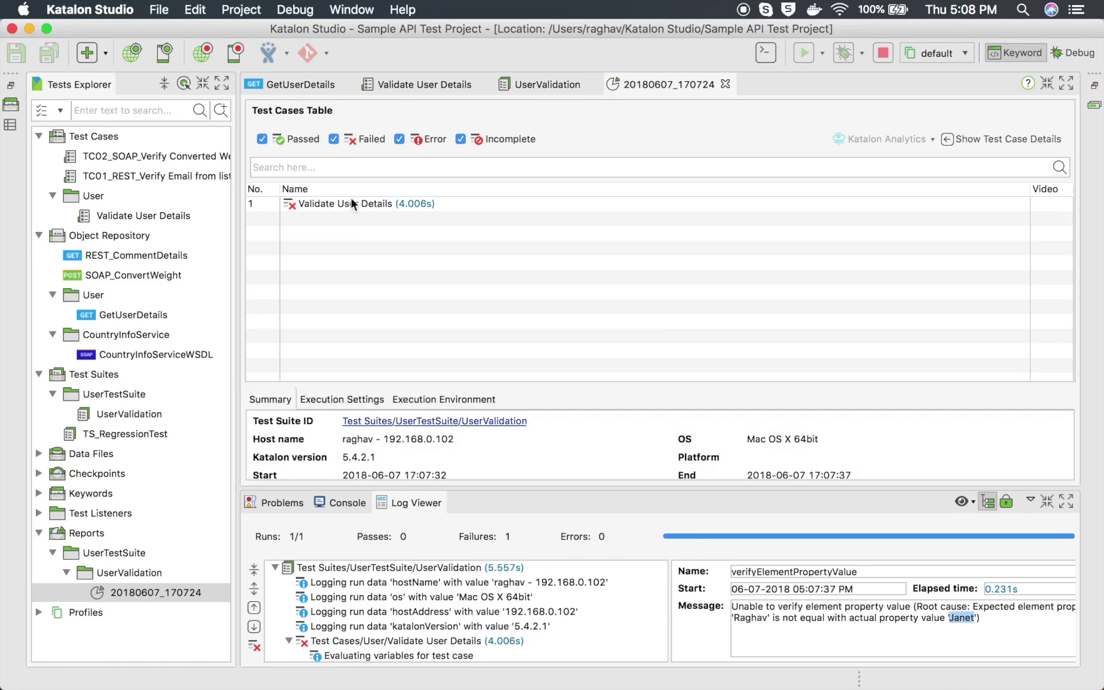
Step: Enlarge the report's details area and review the summary, execution settings and execution environment of the UserValidation run
left_click(294, 210)
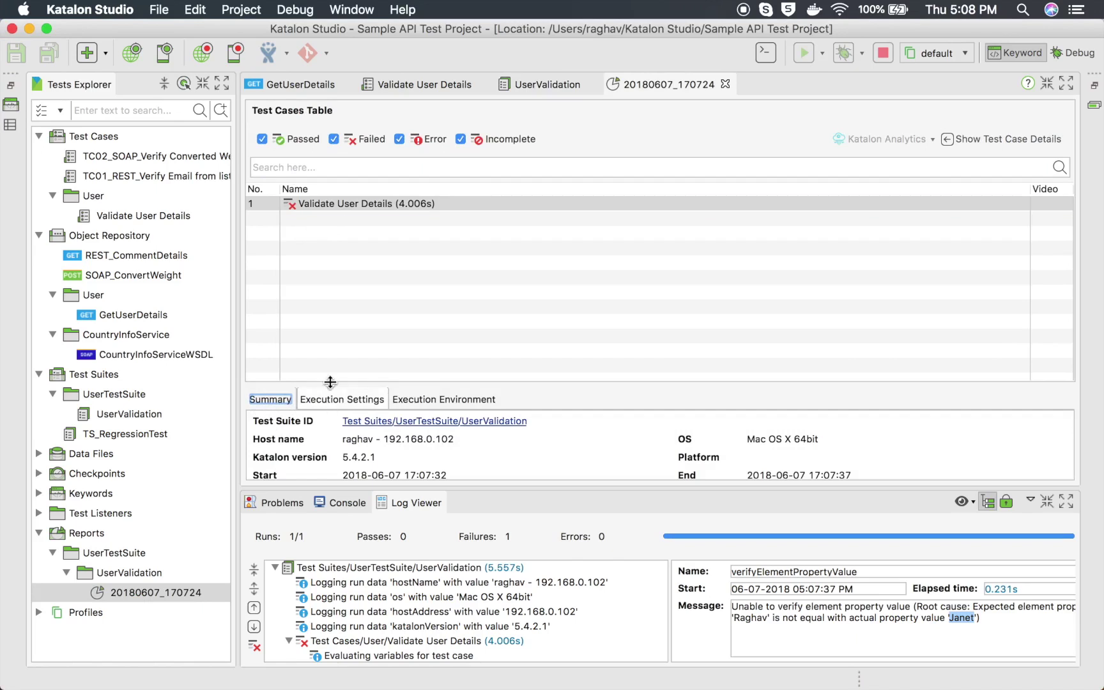
left_click_drag(333, 380, 347, 271)
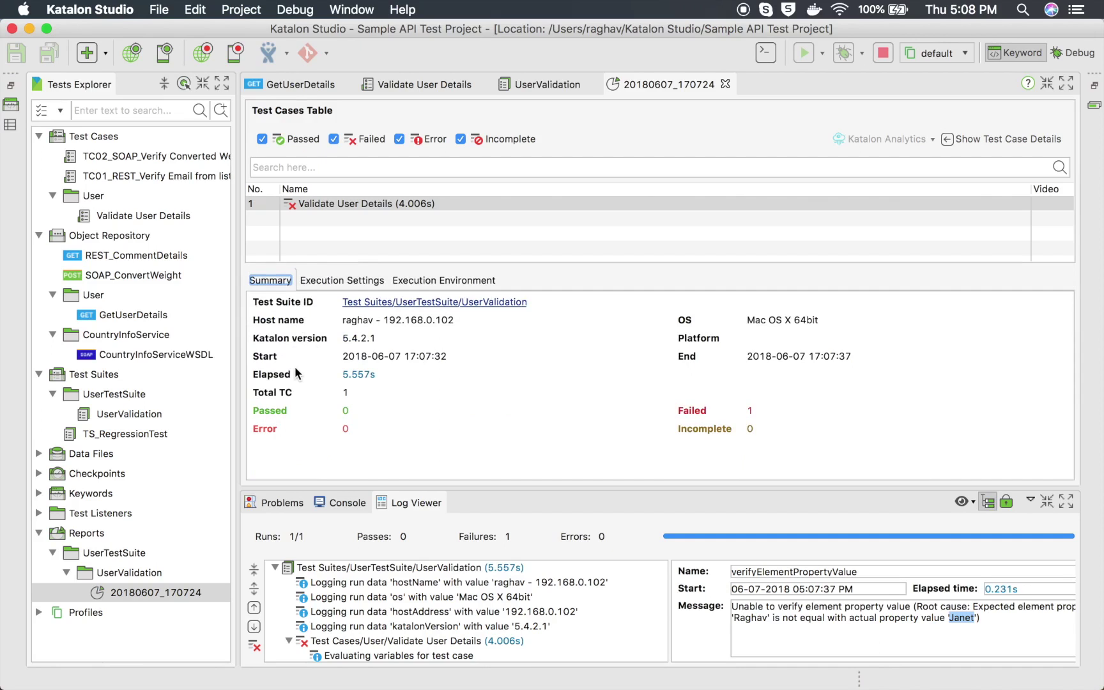
left_click(363, 283)
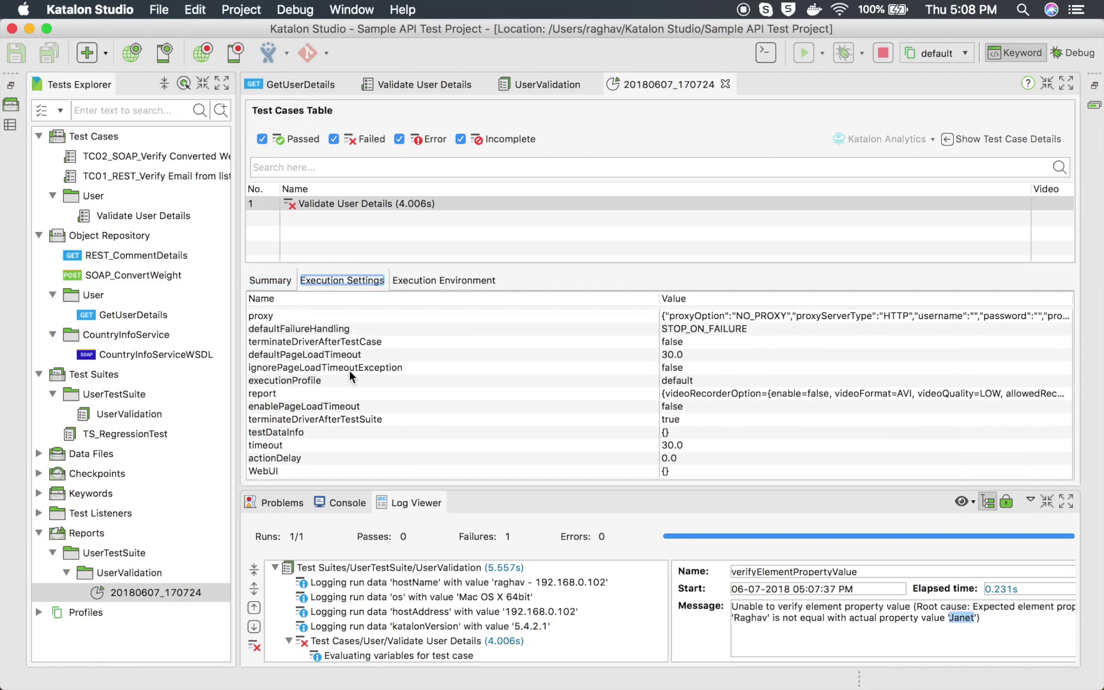
left_click(425, 282)
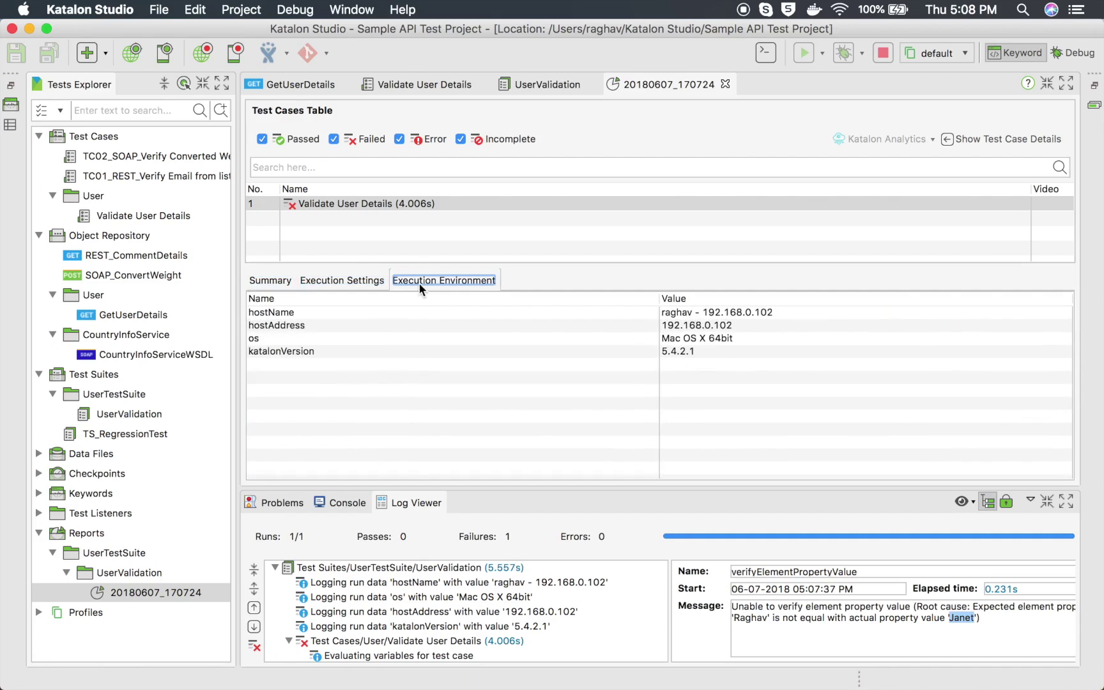
left_click(273, 282)
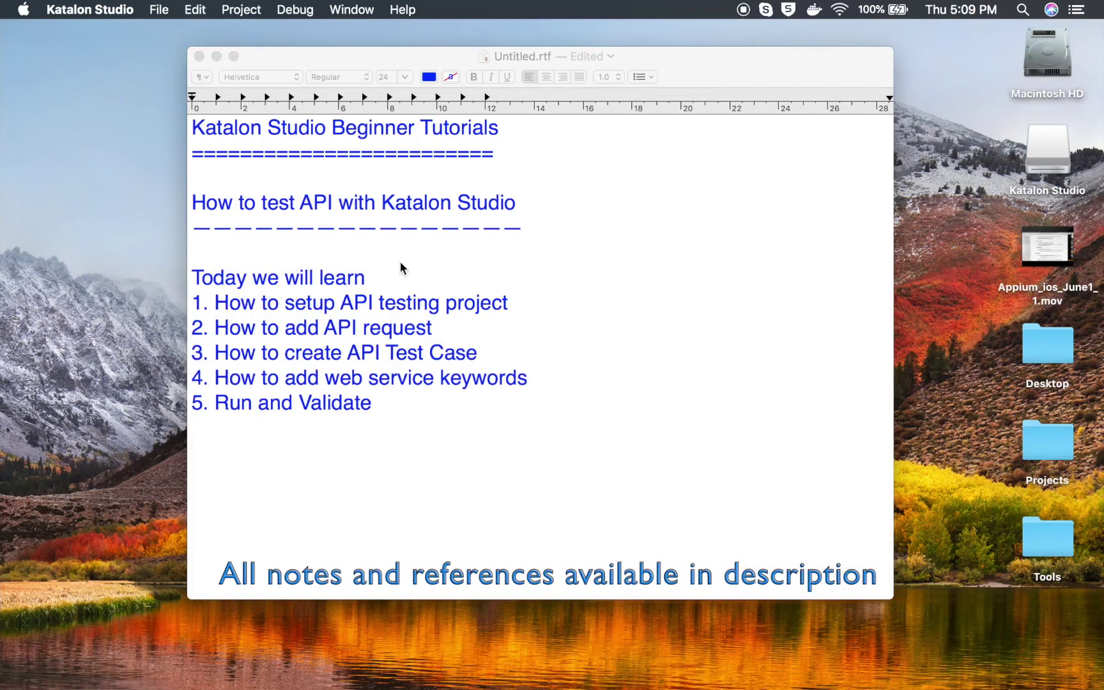